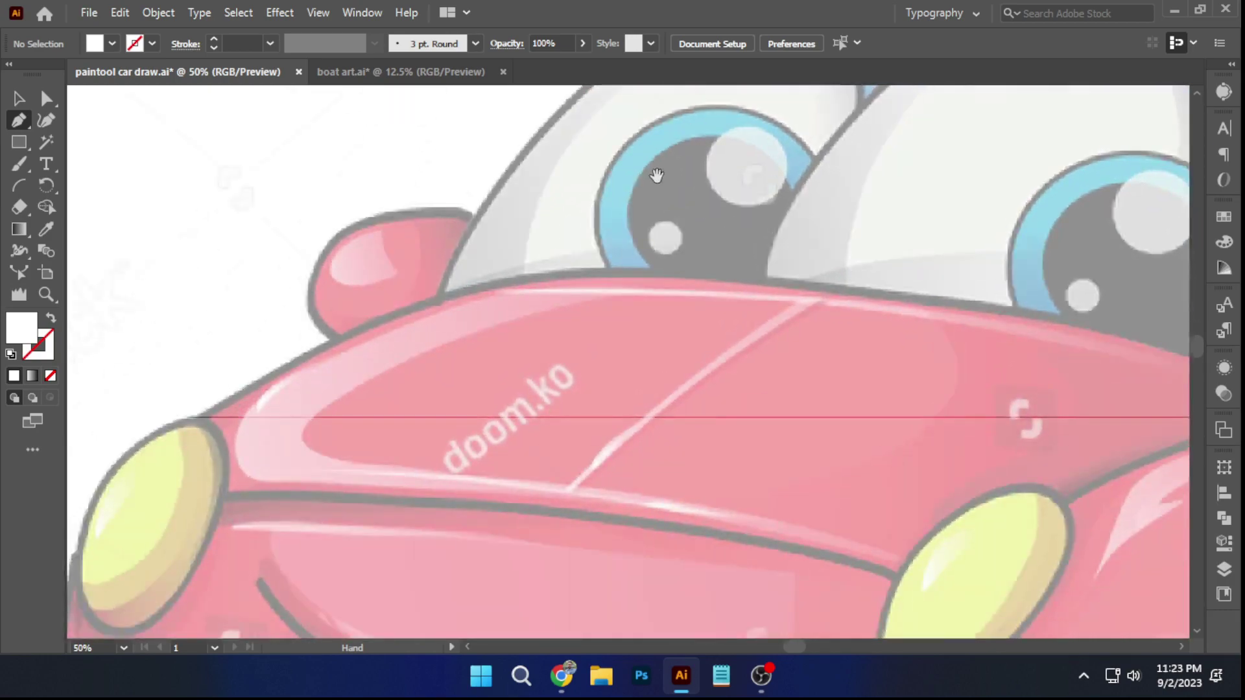
Trace the hood's upper edge with the Pen tool from the left headlight to the windshield's lower right corner
click(331, 415)
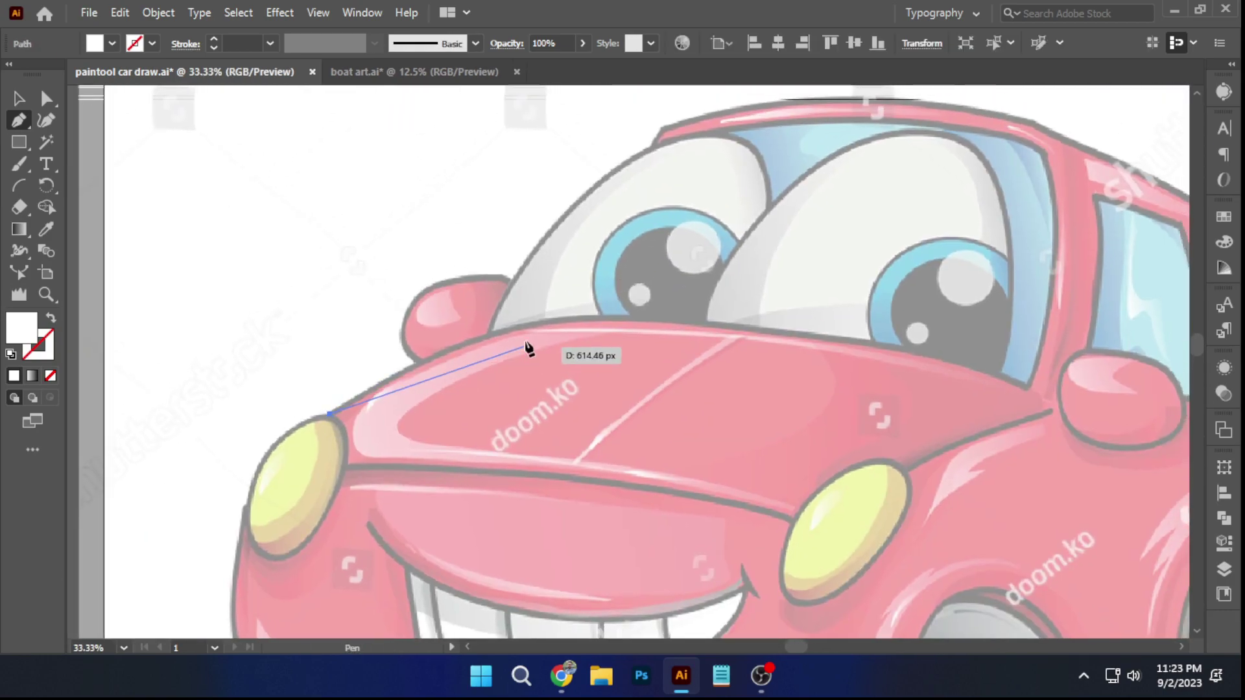
drag(730, 313, 732, 315)
mouse_move(1024, 388)
mouse_down()
mouse_move(1039, 407)
mouse_move(979, 358)
mouse_up()
Give the hood path no fill and a black (000000) stroke
click(51, 318)
click(48, 348)
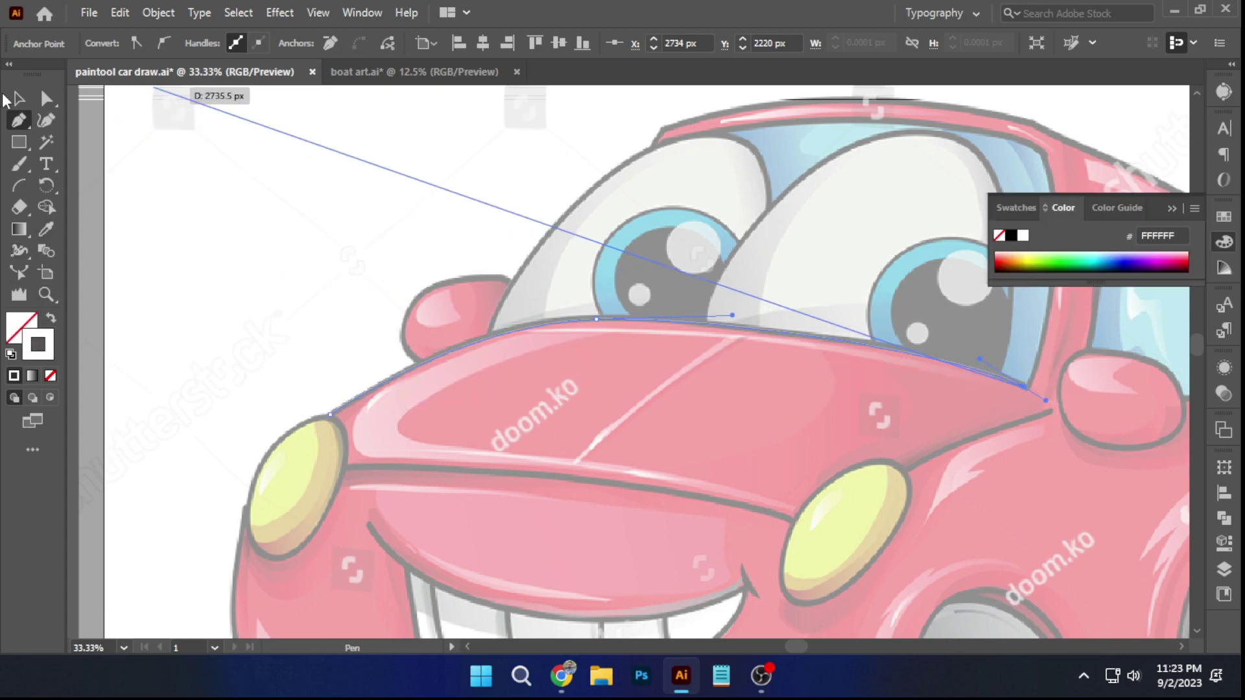
click(22, 102)
scroll(1051, 395, up, 2)
click(998, 387)
click(19, 121)
Shift the hood path's end anchor onto the dark outline at the windshield's lower right corner
key(ctrl+equal)
key(ctrl+equal)
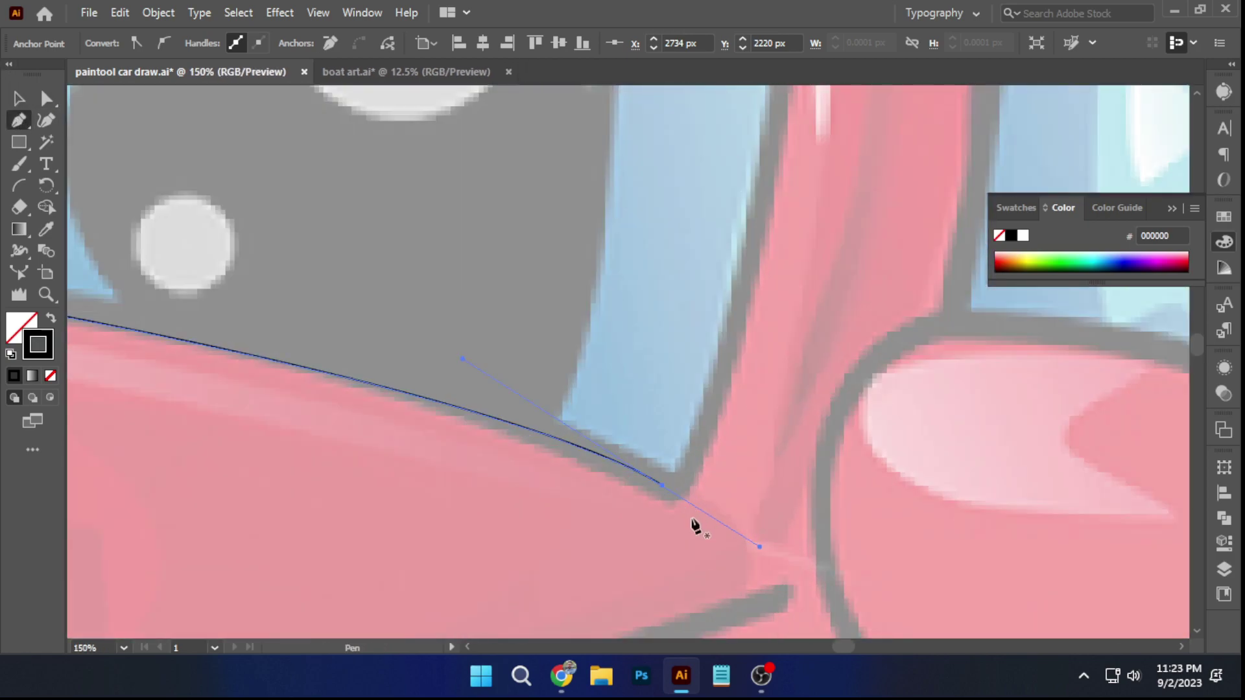
drag(663, 487, 670, 498)
key(ctrl+minus)
key(ctrl+minus)
key(ctrl+minus)
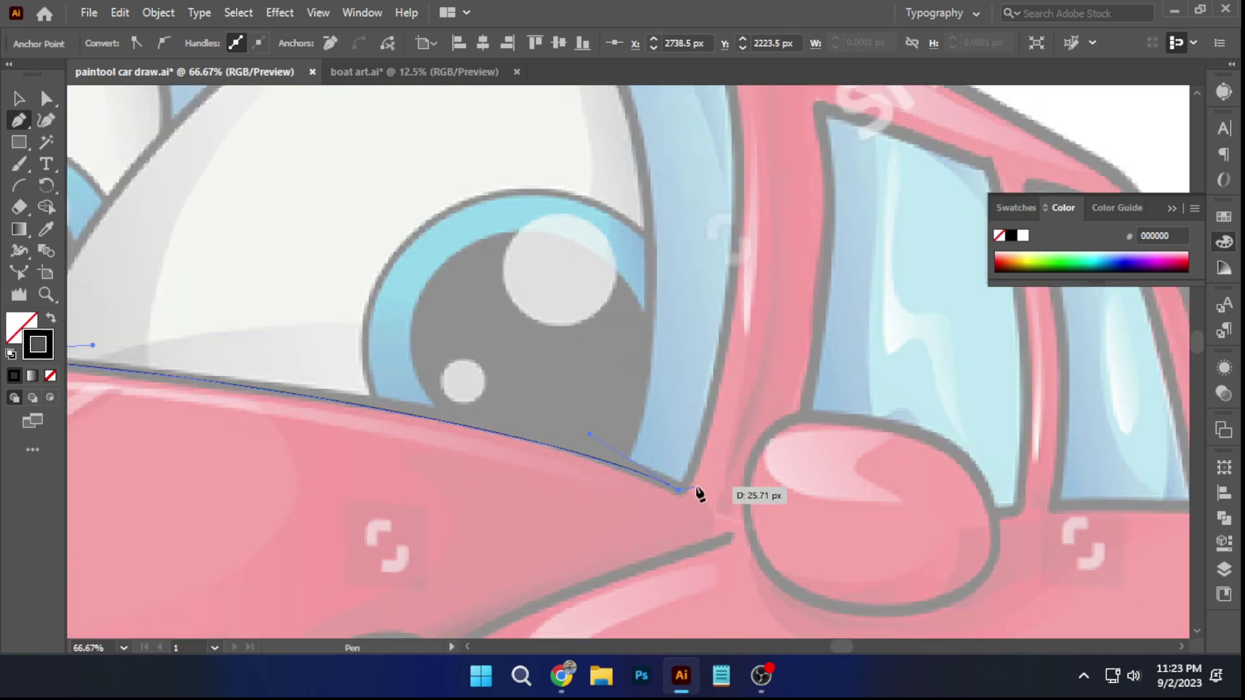
drag(687, 411, 716, 521)
drag(736, 243, 781, 396)
drag(761, 497, 745, 330)
key(ctrl+z)
key(ctrl+z)
drag(758, 487, 757, 489)
drag(755, 257, 753, 427)
drag(785, 545, 770, 331)
key(ctrl+z)
key(ctrl+z)
Continue the path up the windshield's right edge and around its upper right corner
drag(731, 401, 732, 373)
drag(733, 433, 720, 511)
scroll(725, 361, up, 2)
click(721, 331)
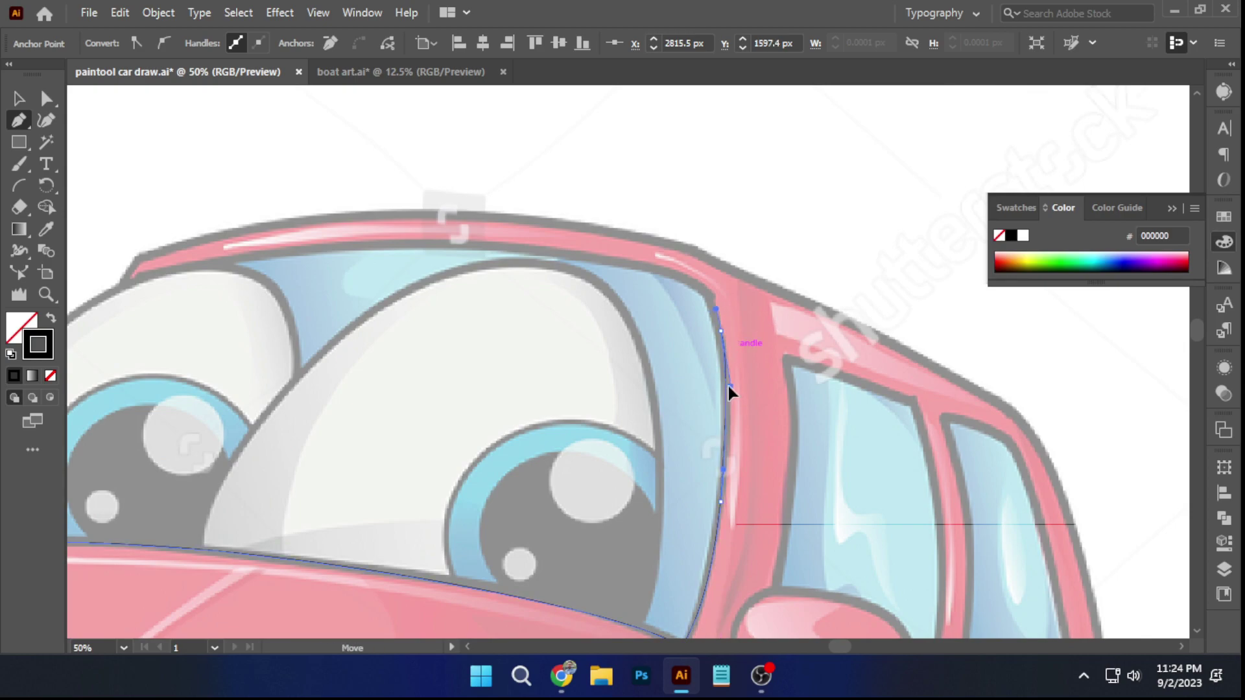
scroll(721, 305, up, 3)
drag(599, 283, 519, 268)
drag(744, 297, 745, 297)
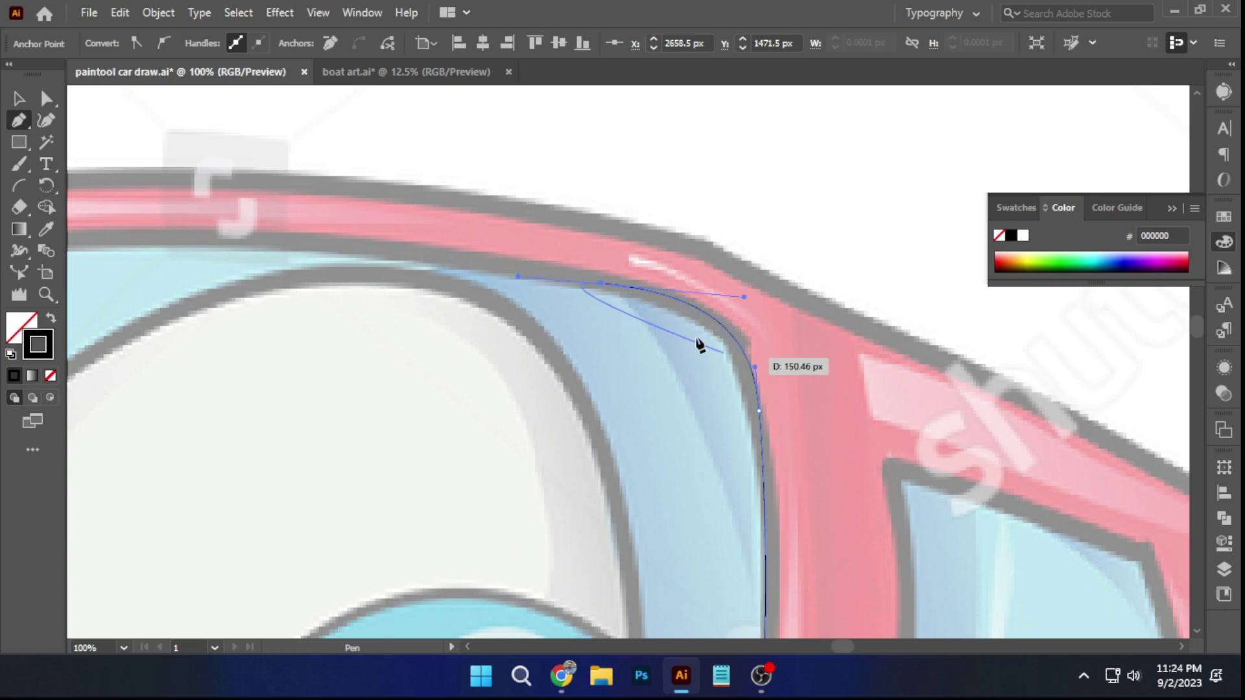
Extend the path along the windshield's top edge to the upper part of the left eye
drag(528, 279, 827, 356)
scroll(827, 355, down, 1)
drag(314, 353, 677, 279)
drag(794, 282, 802, 281)
drag(249, 425, 584, 311)
scroll(583, 311, down, 1)
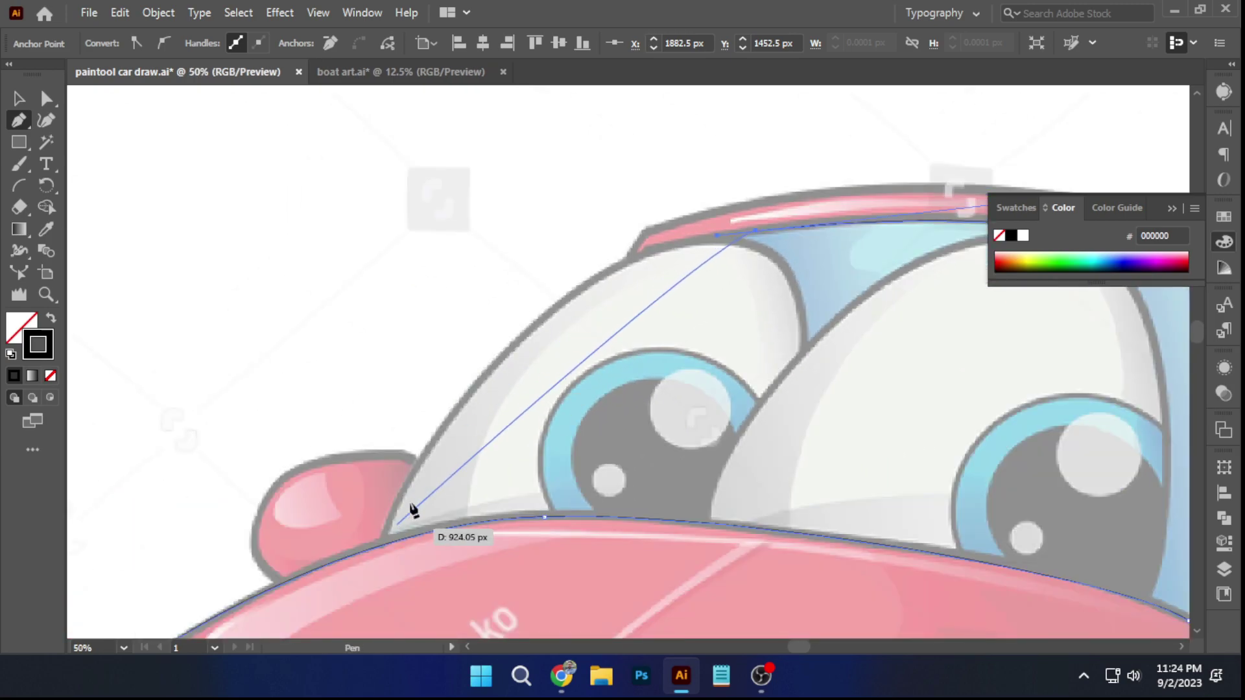
Trace the left eye's outer curve down to the hood line, end the path there and deselect it
drag(496, 363, 602, 243)
drag(517, 401, 582, 290)
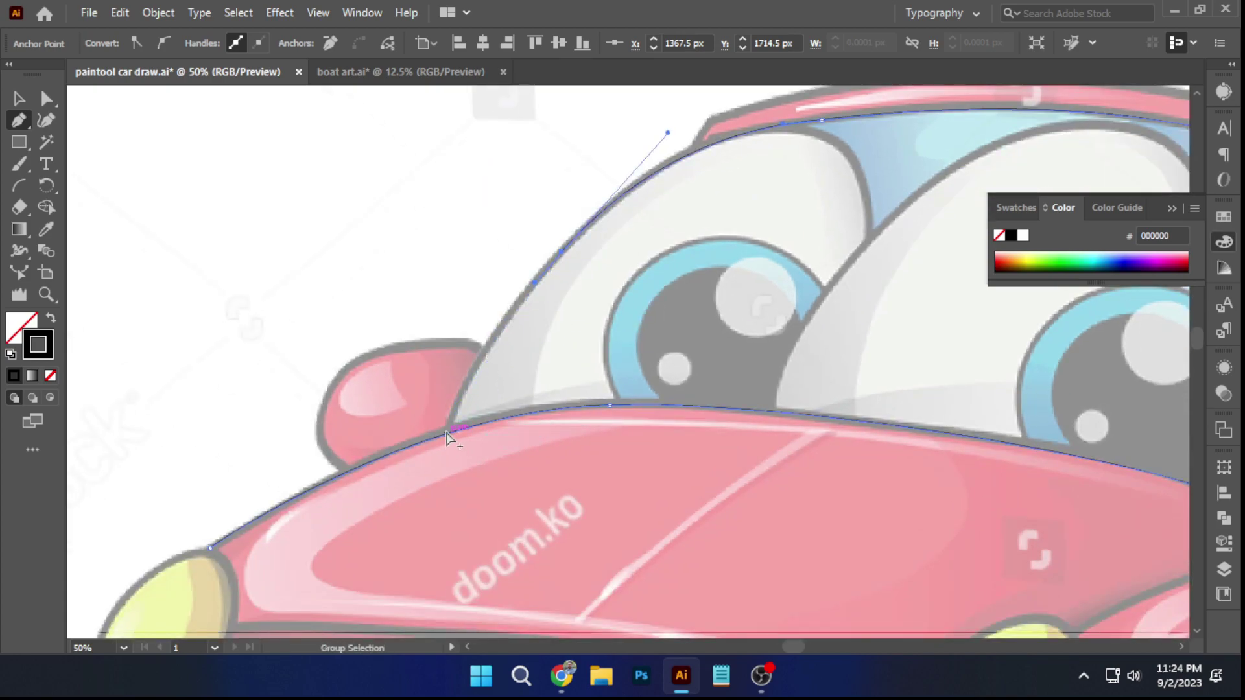
scroll(446, 436, up, 1)
drag(439, 460, 447, 430)
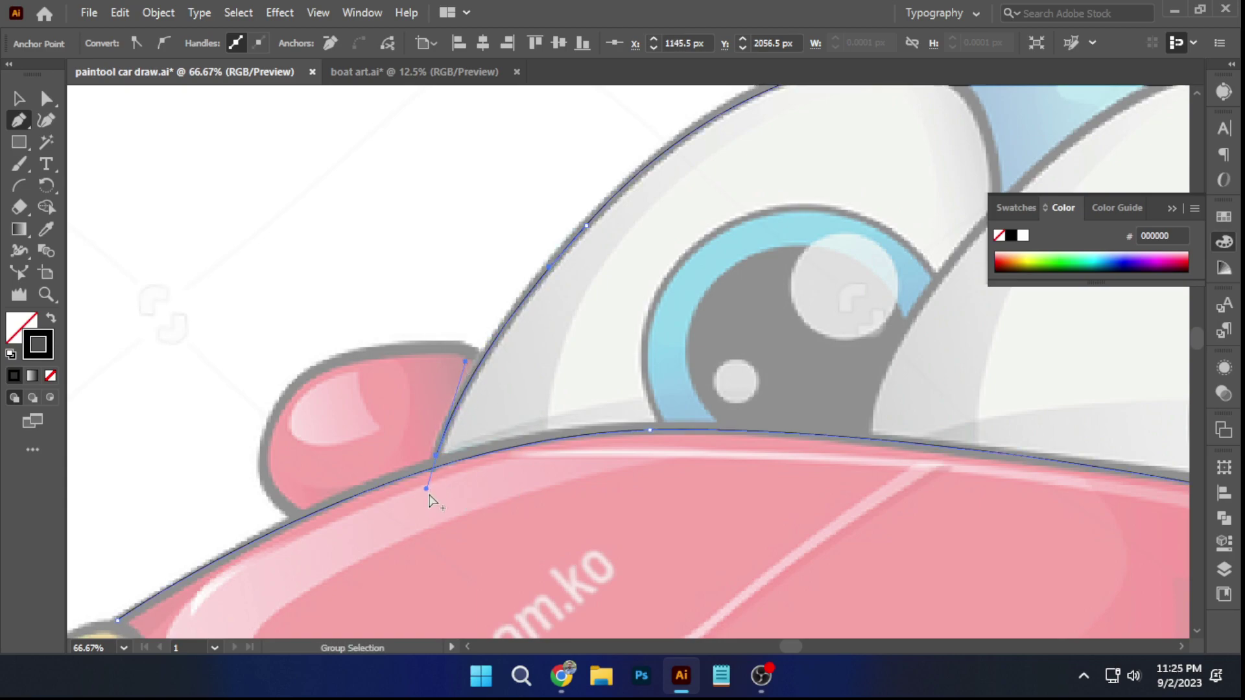
scroll(430, 495, up, 5)
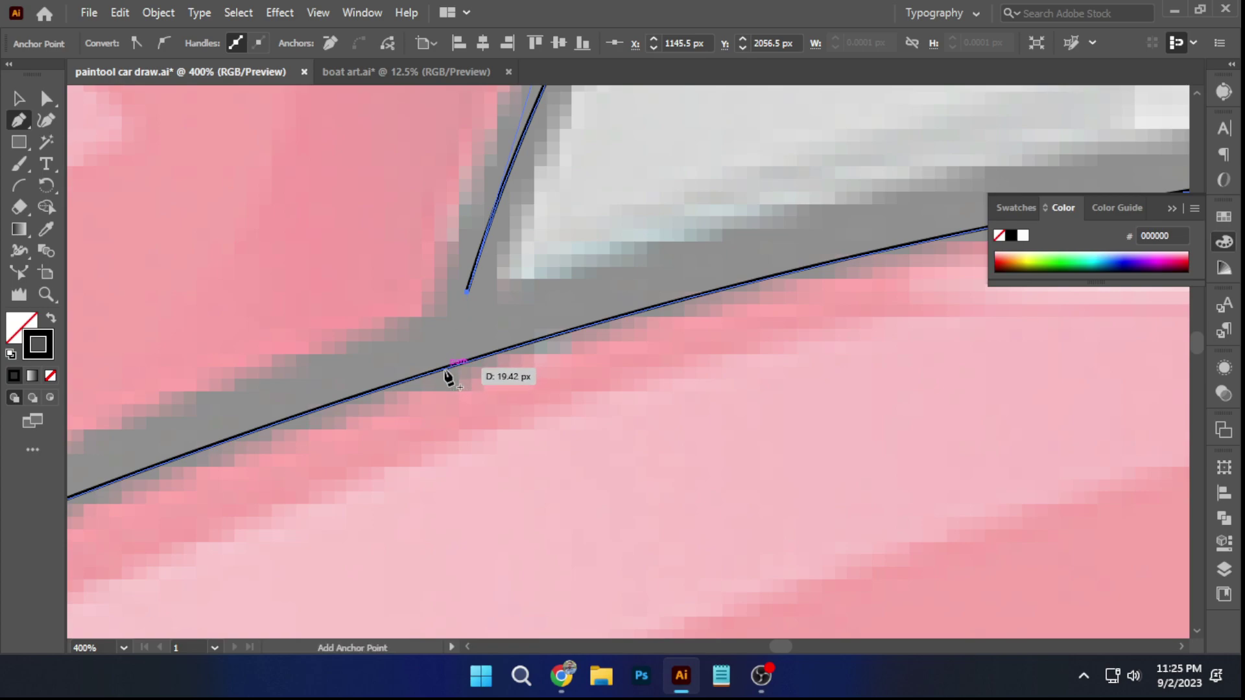
click(446, 374)
ctrl+click(415, 313)
Trace the left side mirror's outline from the hood line around to the eye's edge and deselect it
scroll(407, 314, down, 7)
scroll(406, 320, up, 3)
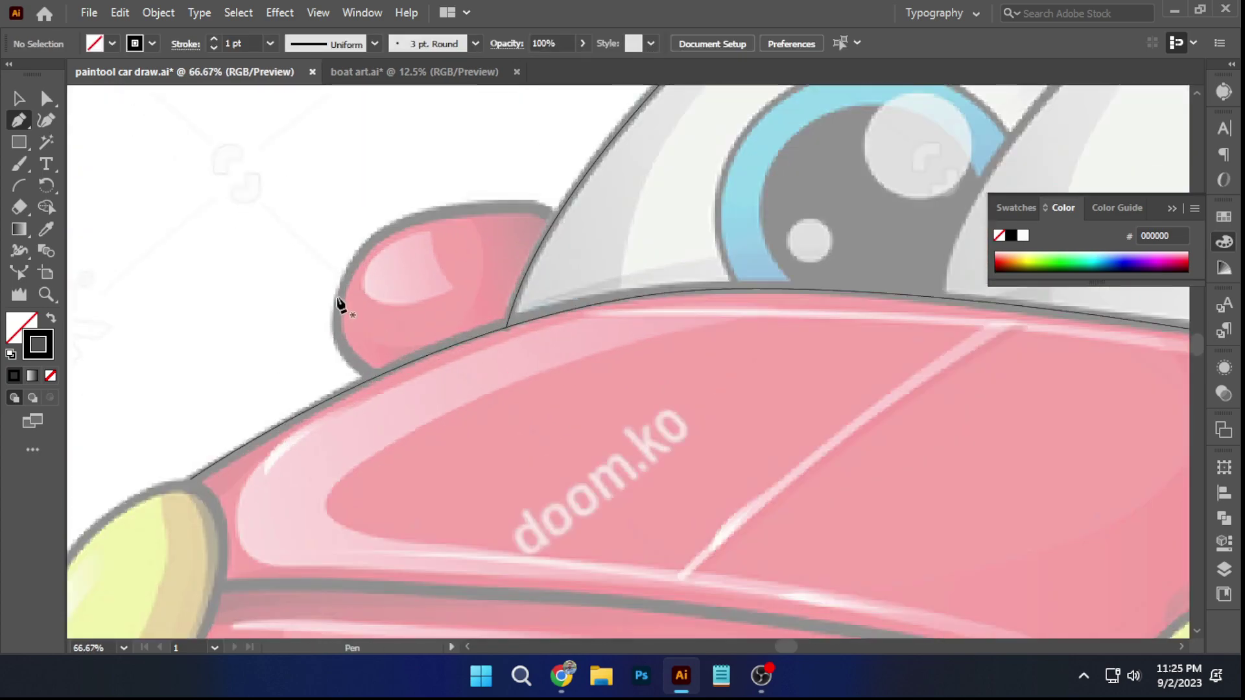
click(404, 493)
drag(354, 325, 360, 308)
mouse_move(565, 235)
mouse_down()
mouse_move(592, 242)
mouse_move(575, 235)
mouse_up()
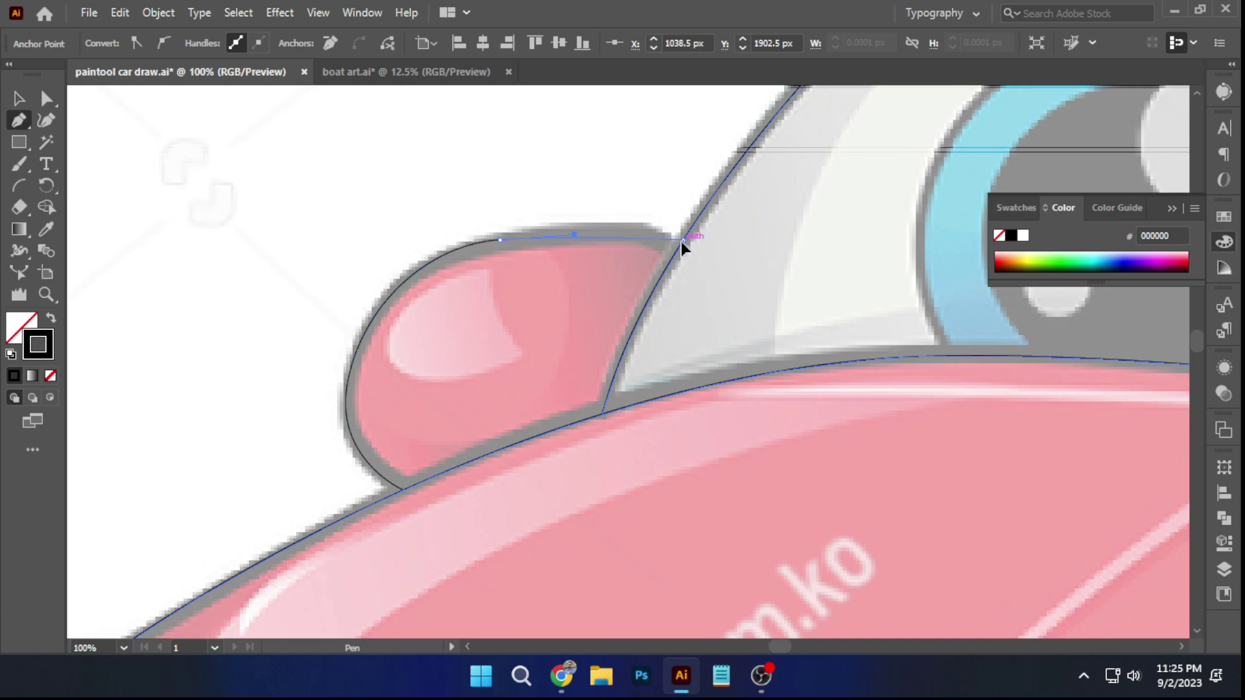
drag(703, 241, 705, 243)
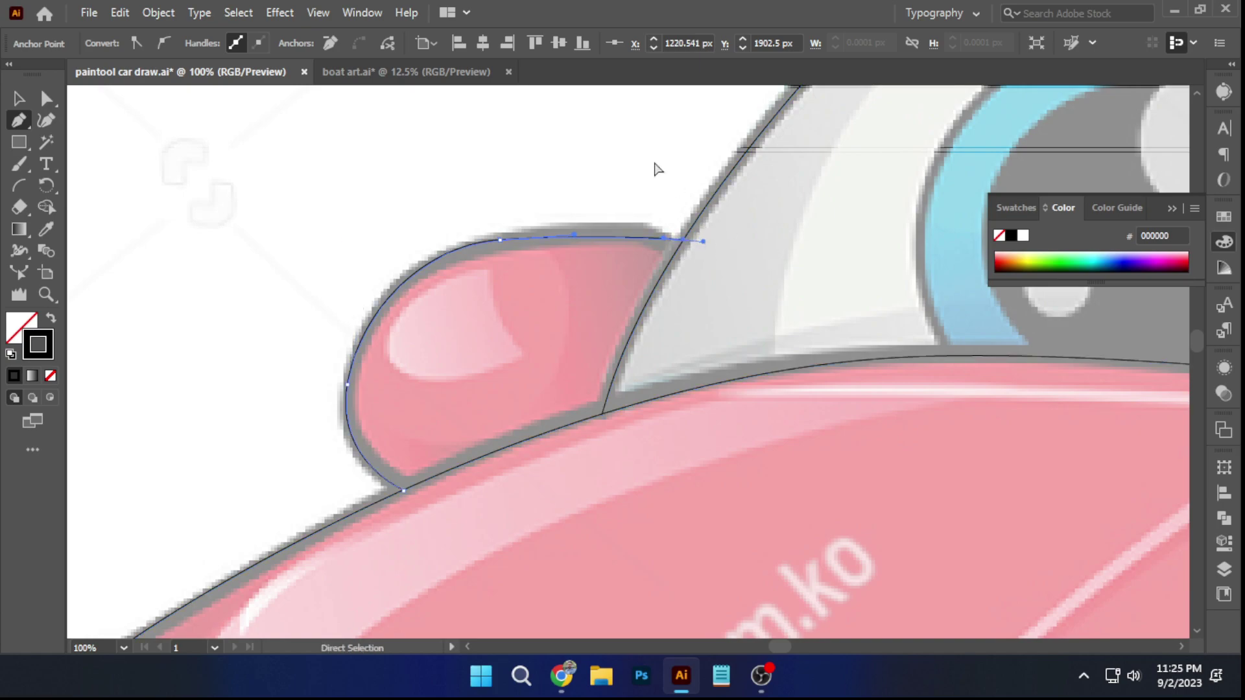
ctrl+click(654, 166)
Start a new path at the left end of the roof and trace its upper edge above the windshield
scroll(652, 168, down, 3)
drag(775, 213, 608, 269)
scroll(608, 269, up, 5)
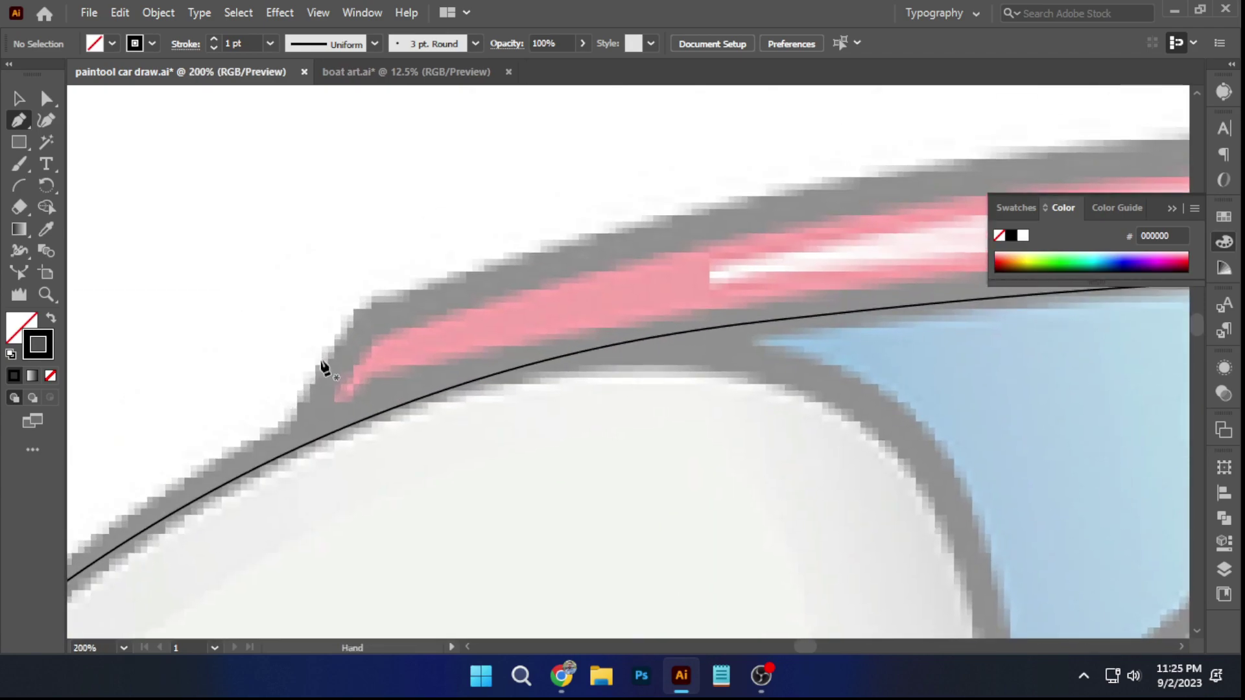
click(296, 449)
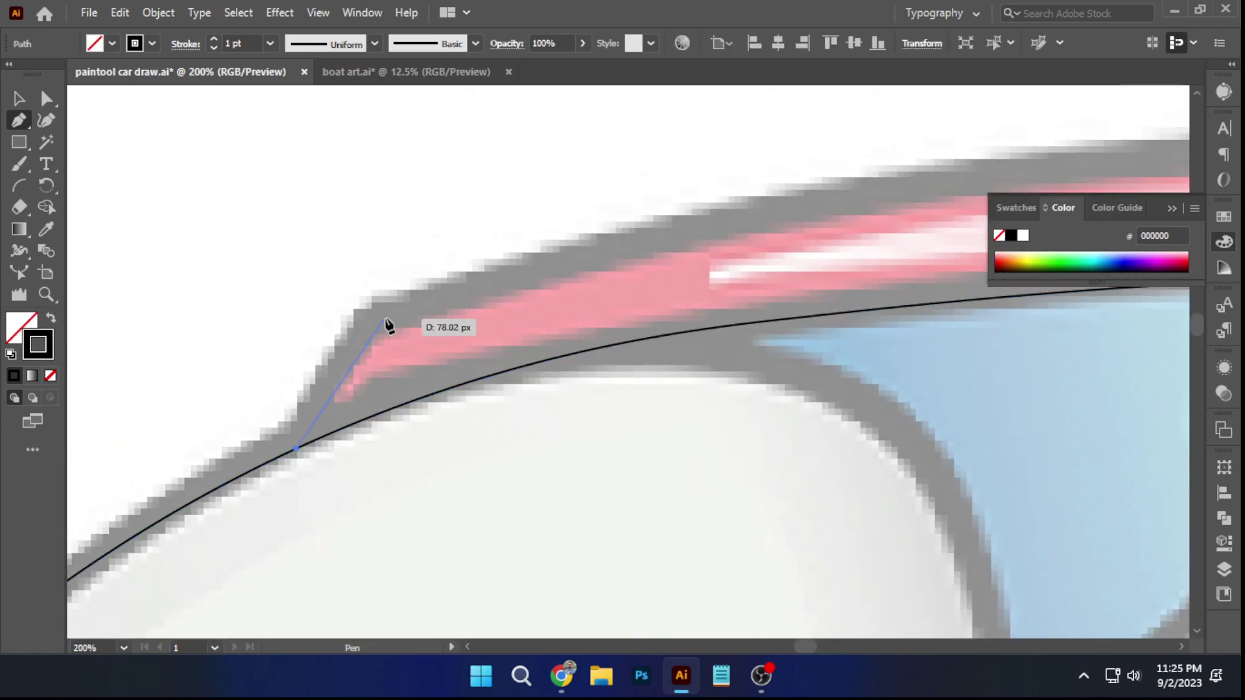
drag(415, 295, 416, 295)
scroll(532, 286, down, 3)
drag(899, 256, 694, 277)
drag(538, 244, 412, 246)
scroll(789, 287, up, 1)
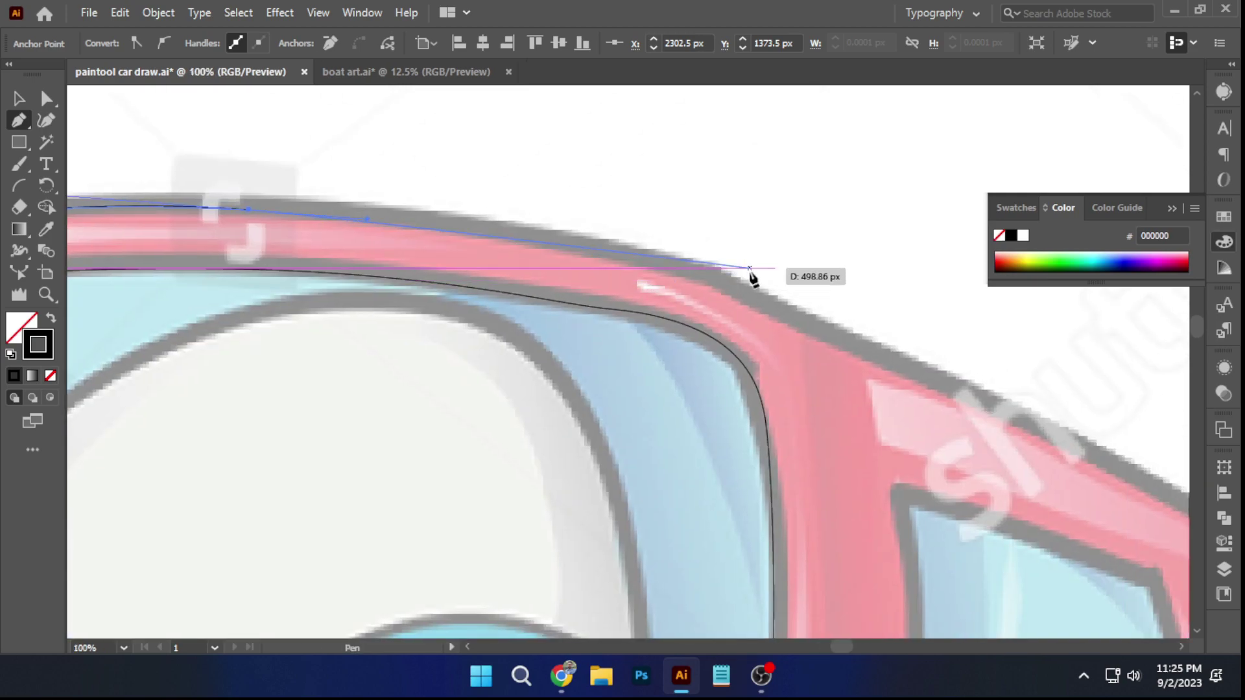
drag(264, 222, 891, 311)
key(ctrl+z)
key(ctrl+z)
Trace the roof's upper edge past the windshield corner and down the slope above the side windows
drag(769, 294, 532, 313)
click(920, 342)
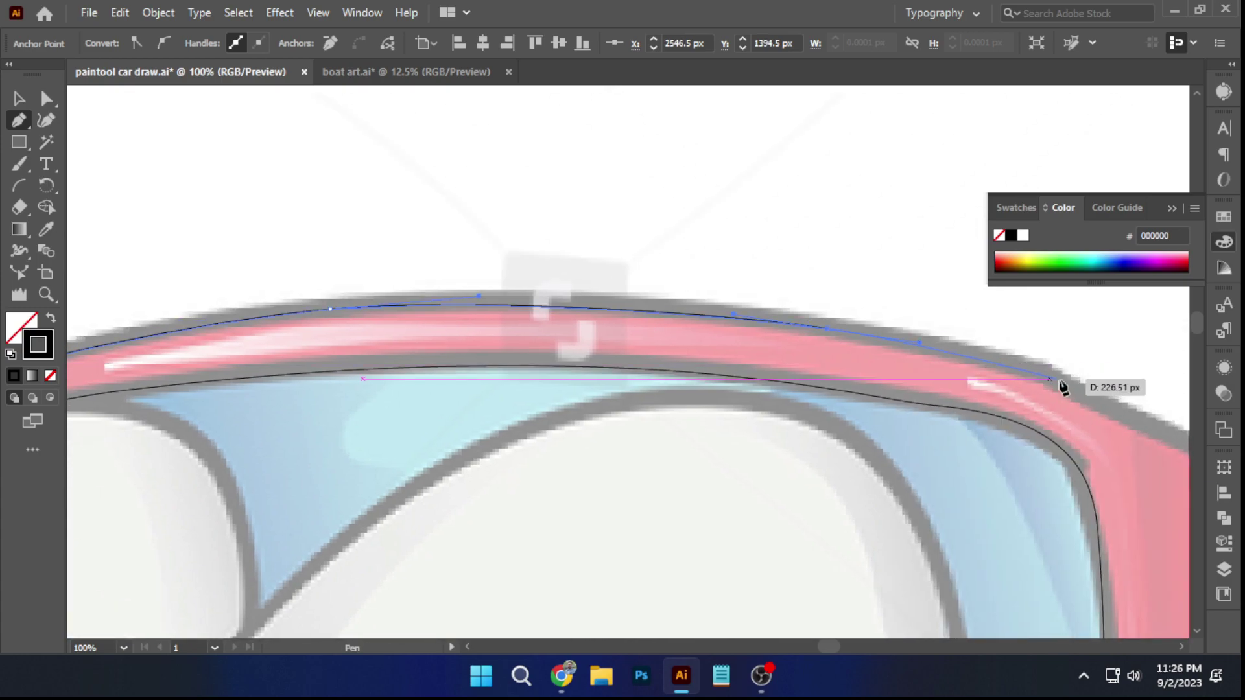
drag(1069, 384, 1070, 386)
drag(1091, 415, 543, 338)
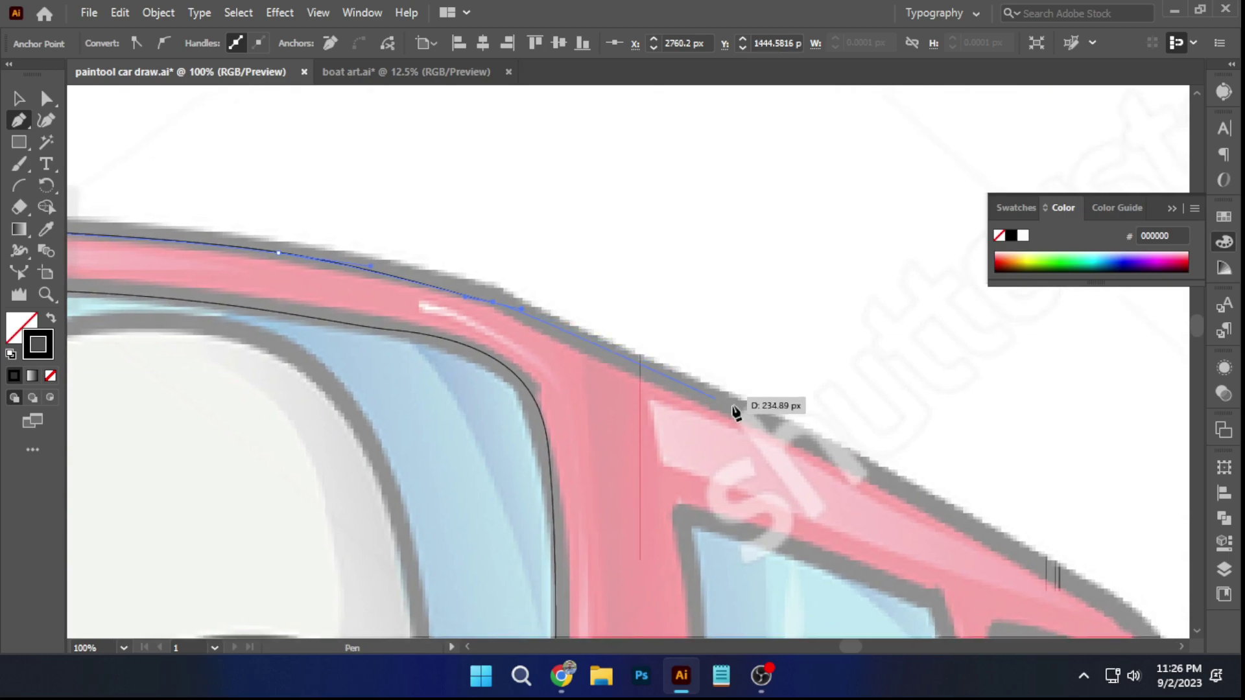
scroll(837, 461, right, 5)
scroll(837, 461, down, 3)
click(679, 344)
Continue the body outline down the rear pillar and place a corner anchor where it meets the rear fender
scroll(817, 439, right, 2)
scroll(778, 415, down, 2)
drag(727, 383, 787, 520)
scroll(788, 519, down, 2)
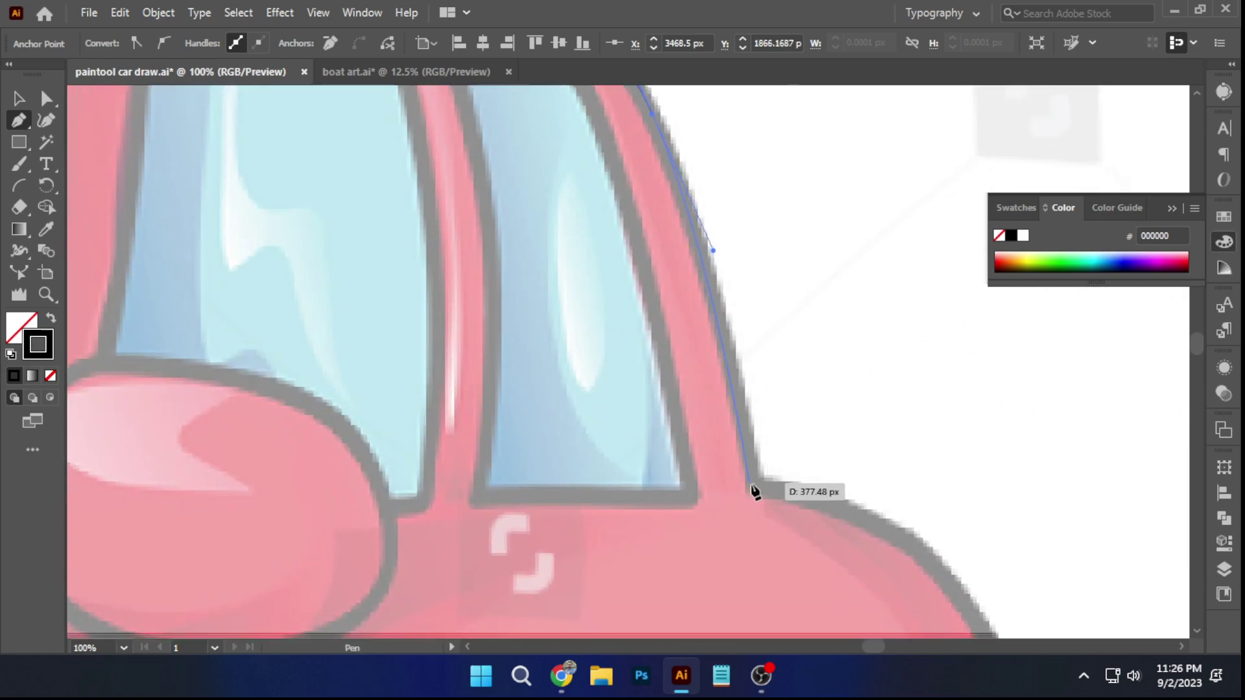
drag(770, 496, 755, 491)
key(ctrl+z)
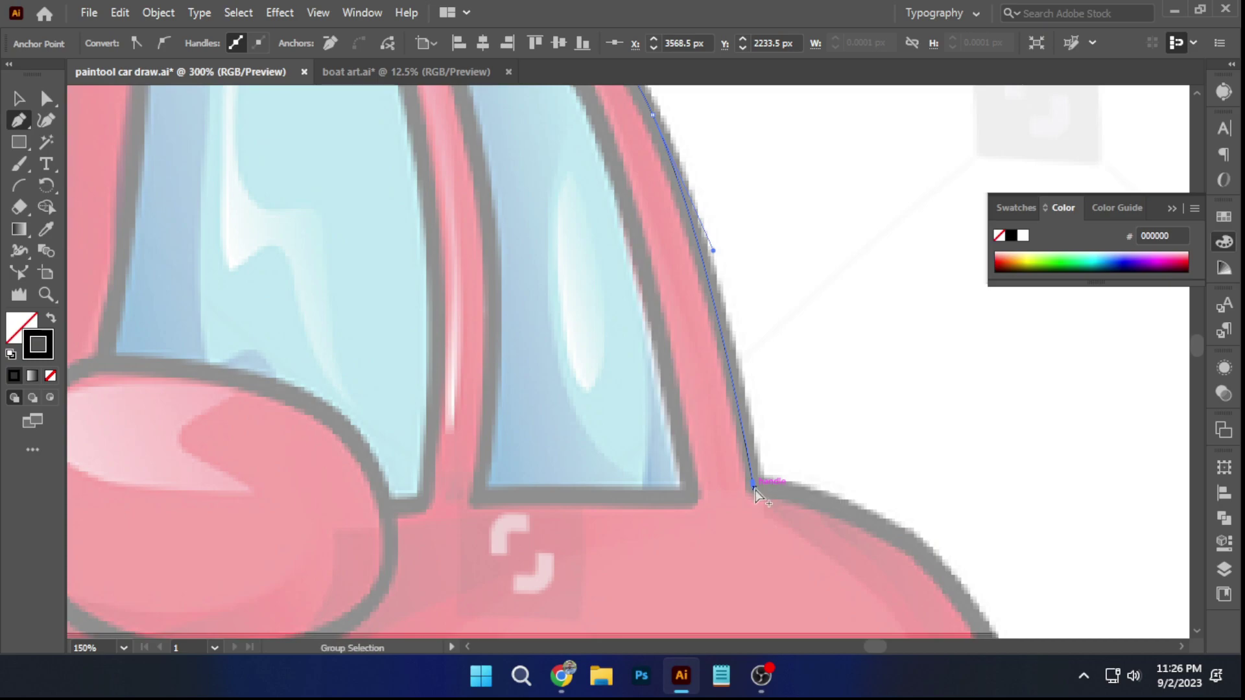
scroll(756, 487, up, 5)
click(742, 486)
Trace the rear fender's outer curve from the pillar base down to the rear bumper
scroll(742, 486, down, 4)
drag(891, 520, 568, 295)
scroll(567, 295, down, 2)
scroll(589, 307, up, 1)
drag(639, 345, 682, 401)
drag(791, 632, 622, 444)
scroll(608, 428, down, 1)
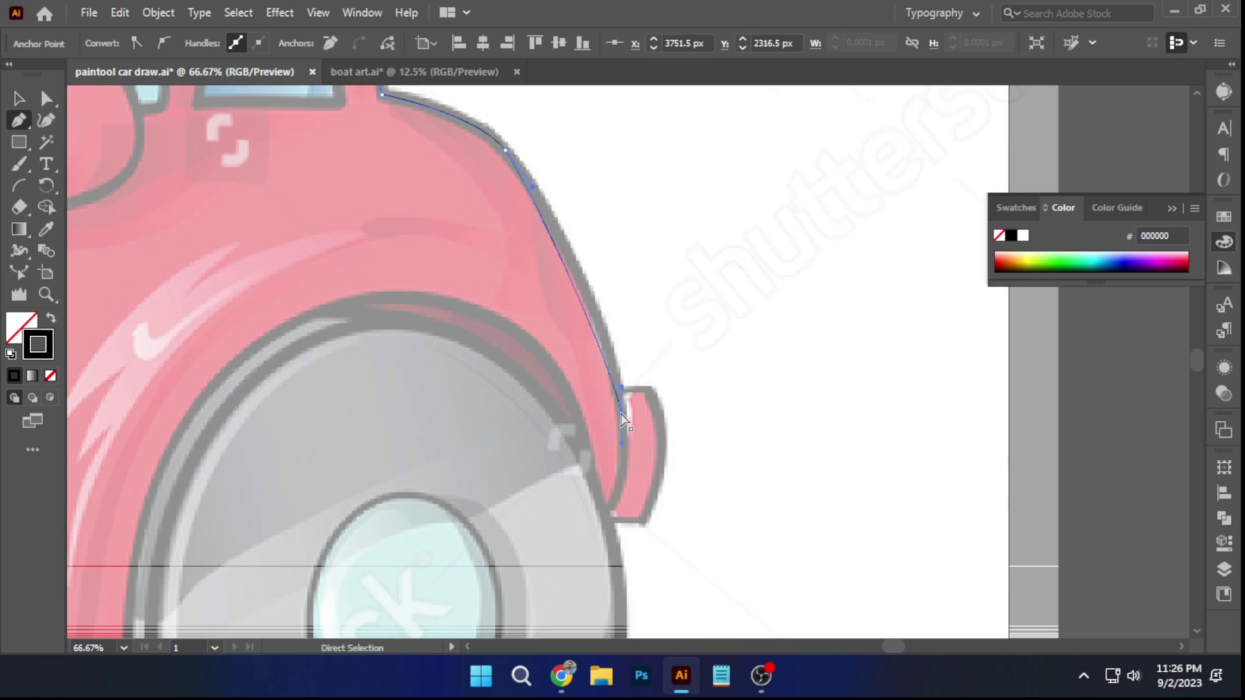
Finish the fender outline along the bumper's inner edge to the rear wheel and deselect it
scroll(605, 296, up, 2)
drag(558, 573, 499, 301)
drag(545, 168, 507, 395)
click(522, 445)
ctrl+click(603, 352)
Trace the rear bumper's outline from the fender line around its curved outer edge to the wheel and deselect it
click(552, 161)
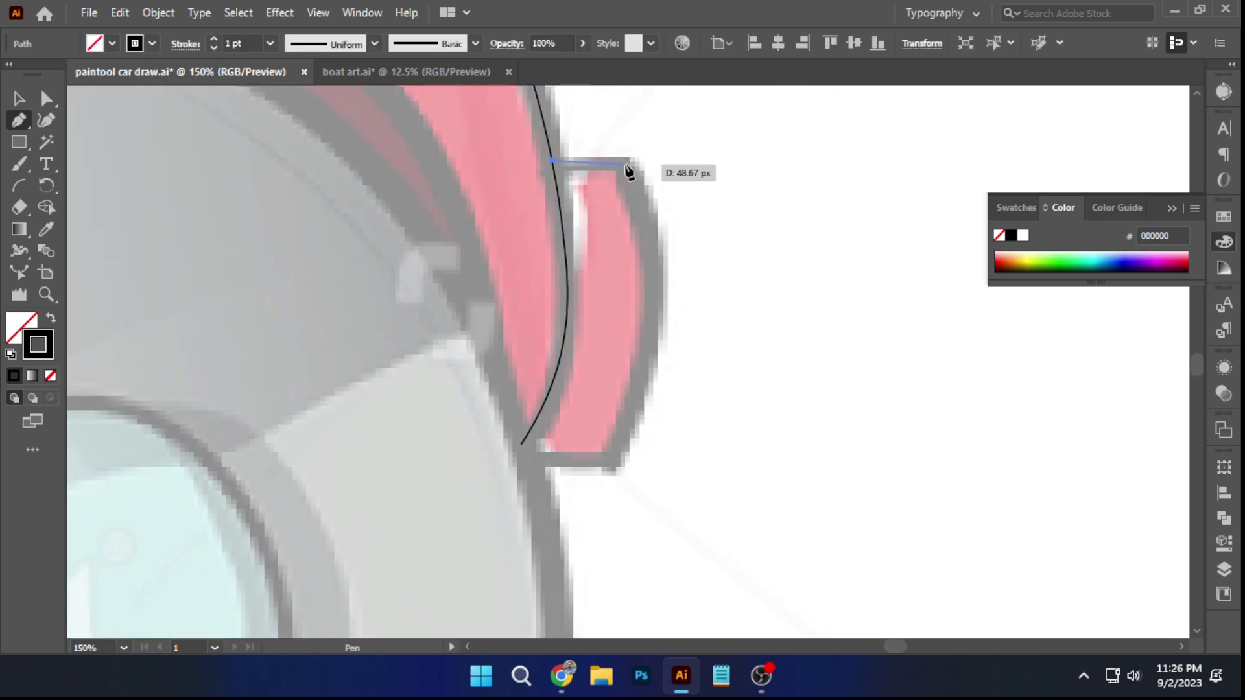
drag(635, 166, 636, 166)
drag(611, 463, 666, 370)
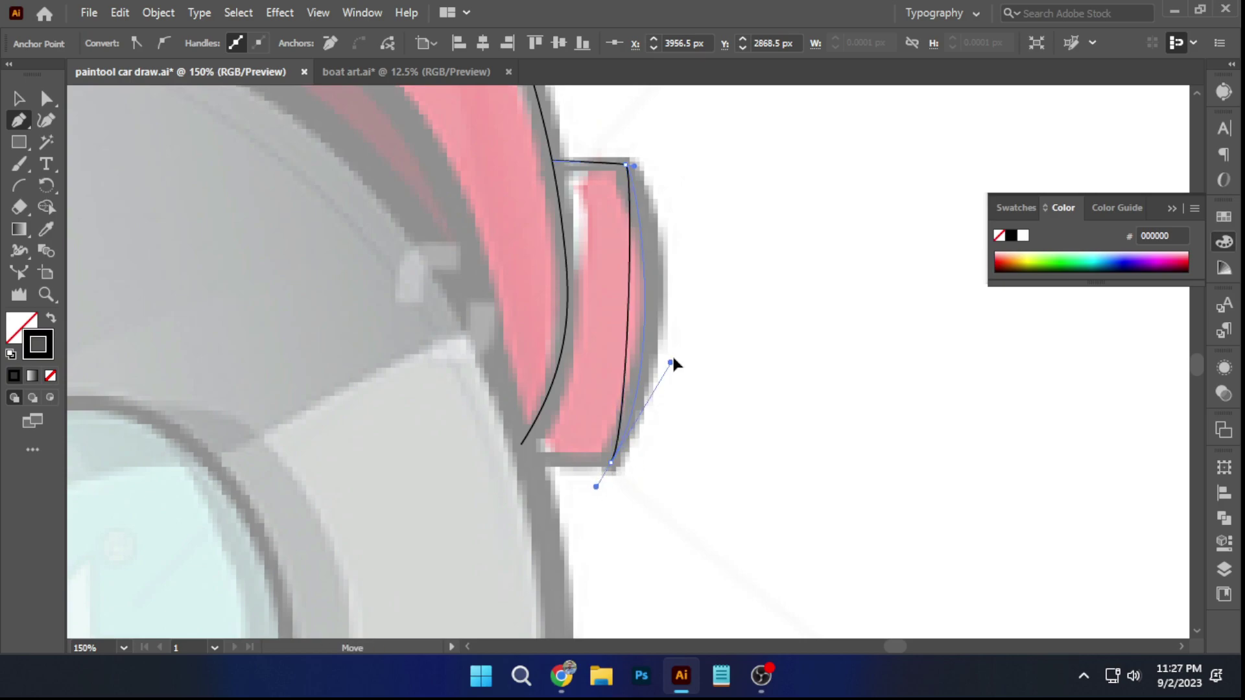
drag(685, 320, 685, 320)
click(527, 462)
ctrl+click(718, 468)
Trace the left and bottom edges of the rear side window with the Pen tool
scroll(718, 469, down, 5)
scroll(587, 322, up, 3)
drag(536, 206, 533, 254)
click(514, 191)
drag(547, 377, 544, 425)
scroll(549, 332, up, 2)
drag(536, 198, 540, 188)
scroll(540, 188, down, 1)
scroll(541, 260, down, 2)
click(533, 453)
click(743, 453)
Trace the rear side window's right and upper edges, close the path at its starting anchor and deselect it
scroll(745, 450, up, 3)
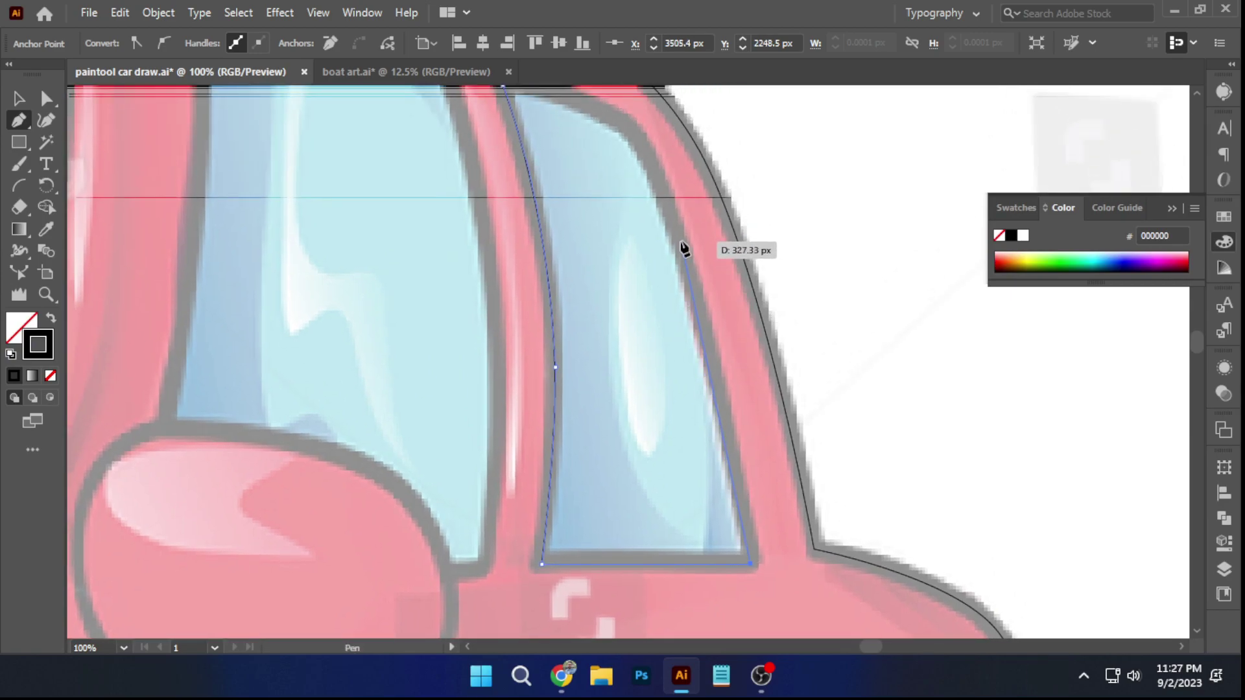
drag(658, 179, 734, 391)
key(ctrl)
key(space)
drag(698, 315, 773, 523)
scroll(699, 300, up, 2)
drag(599, 313, 517, 285)
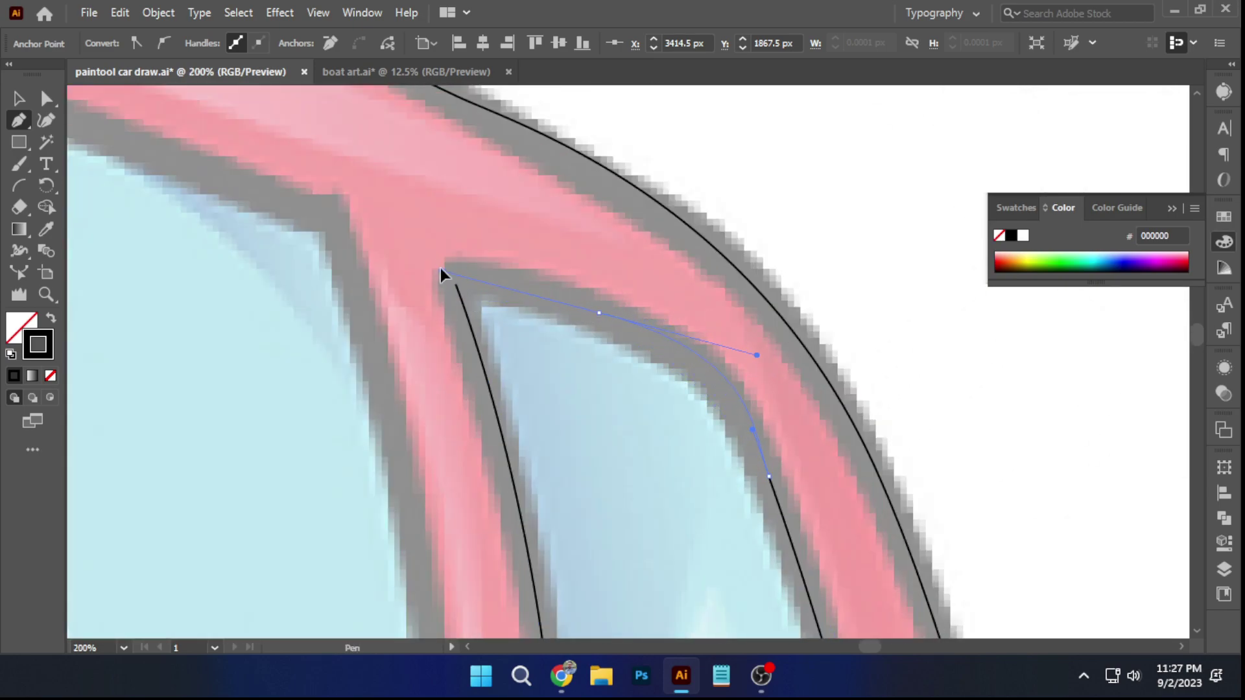
click(457, 286)
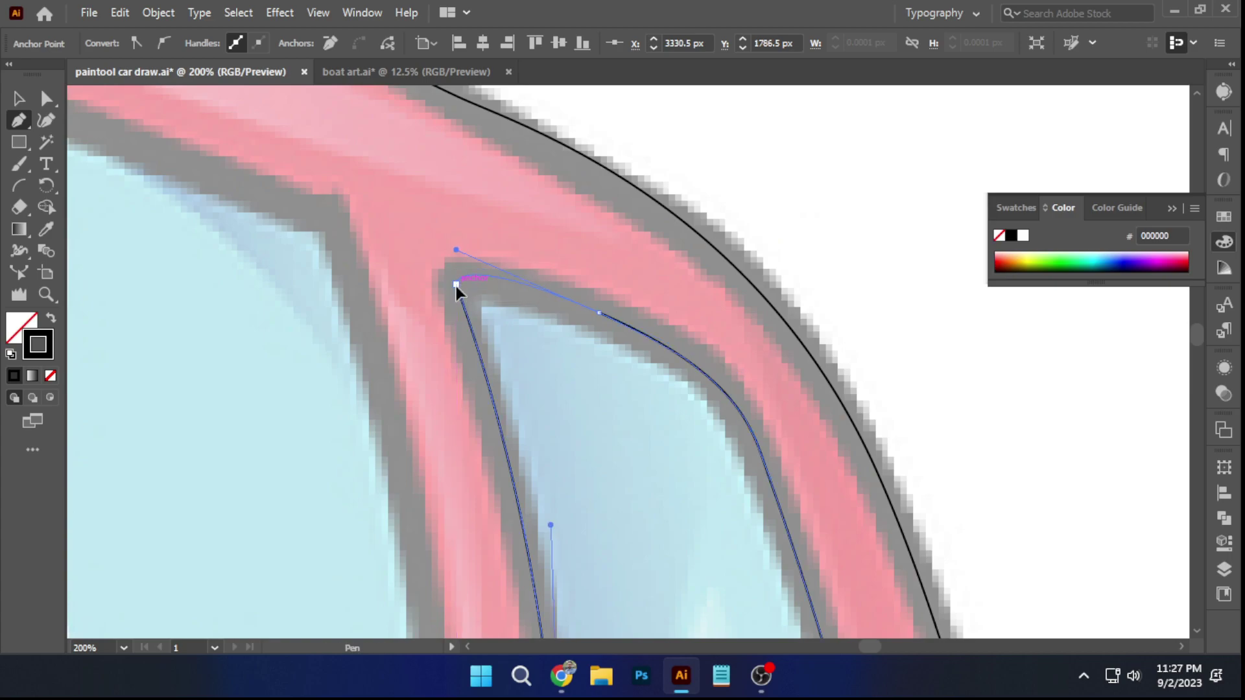
ctrl+click(511, 210)
Trace the left side and upper edge of the right side mirror with the Pen tool
scroll(511, 212, down, 4)
key(space)
drag(511, 216, 626, 224)
drag(531, 356, 531, 325)
scroll(512, 417, up, 1)
drag(512, 417, 498, 350)
click(420, 477)
drag(364, 472, 349, 395)
drag(333, 317, 337, 332)
drag(421, 293, 466, 294)
Trace the right side mirror's right and lower edges, close the outline and deselect it
drag(590, 375, 602, 447)
drag(522, 485, 460, 488)
scroll(587, 396, up, 2)
drag(595, 365, 604, 387)
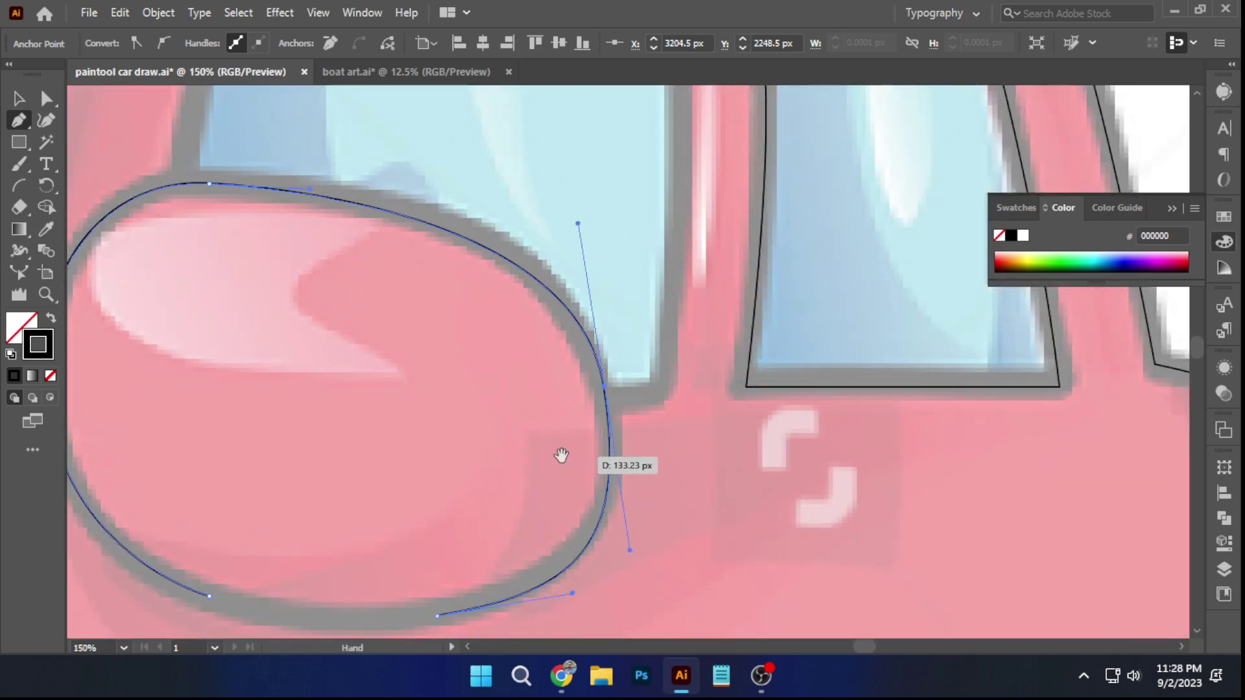
drag(491, 532, 548, 396)
click(266, 460)
ctrl+click(457, 539)
Trace the front side window's left edge up from the mirror and along its sloping top edge
scroll(455, 531, down, 3)
drag(390, 288, 367, 462)
scroll(386, 356, up, 1)
scroll(375, 559, up, 1)
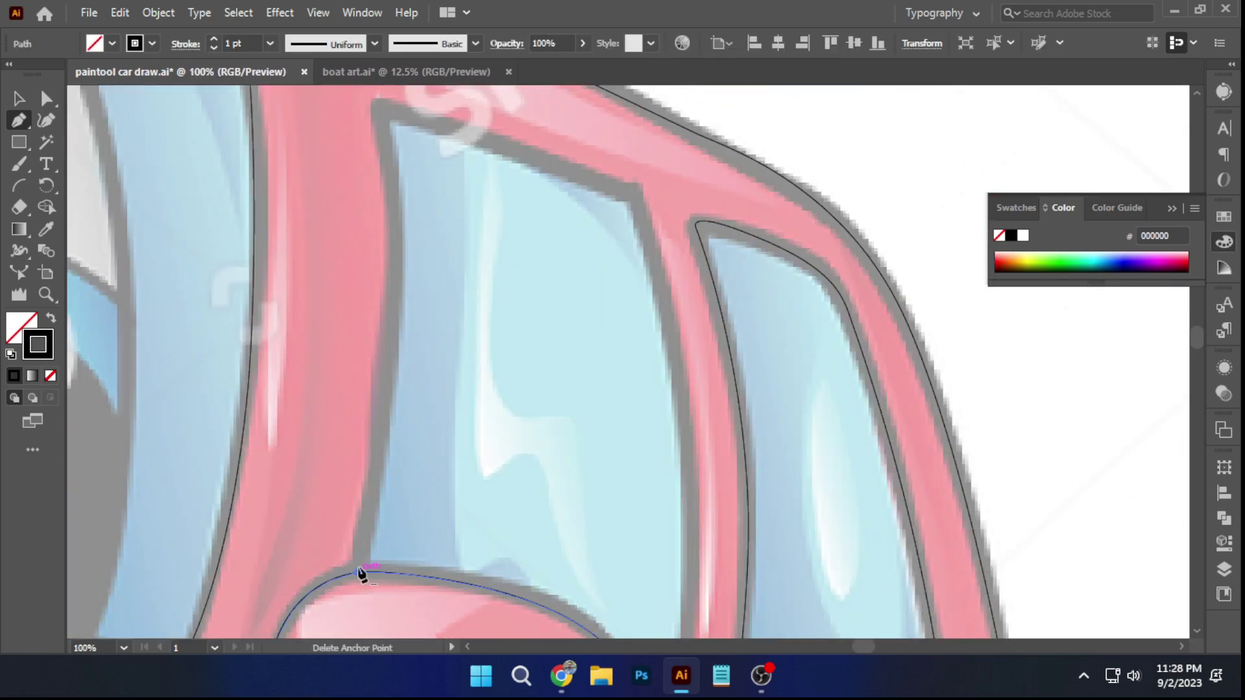
scroll(360, 577, up, 3)
ctrl+click(402, 295)
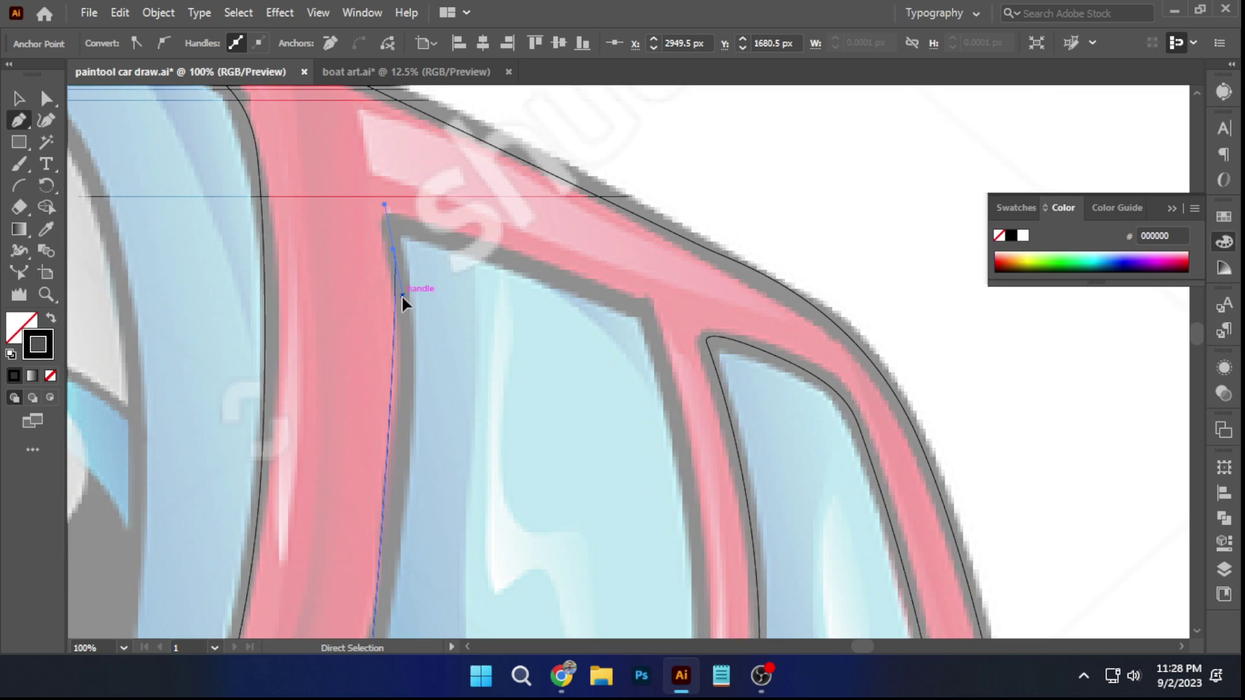
drag(424, 423, 424, 423)
drag(420, 229, 485, 353)
scroll(395, 321, up, 1)
drag(531, 388, 421, 366)
click(621, 423)
Trace the front side window's right edge down to its lower corner, finish the path at the mirror and deselect it
drag(621, 423, 600, 297)
scroll(600, 297, down, 2)
drag(609, 352, 585, 181)
scroll(585, 180, up, 1)
drag(623, 479, 613, 526)
drag(634, 430, 626, 247)
drag(625, 310, 632, 224)
scroll(624, 519, up, 1)
drag(636, 323, 628, 322)
drag(659, 311, 652, 267)
drag(587, 479, 645, 284)
click(550, 480)
ctrl+click(628, 504)
Trace the right headlight's outline with the Pen tool from its lower-left side around and close the path
scroll(626, 499, down, 3)
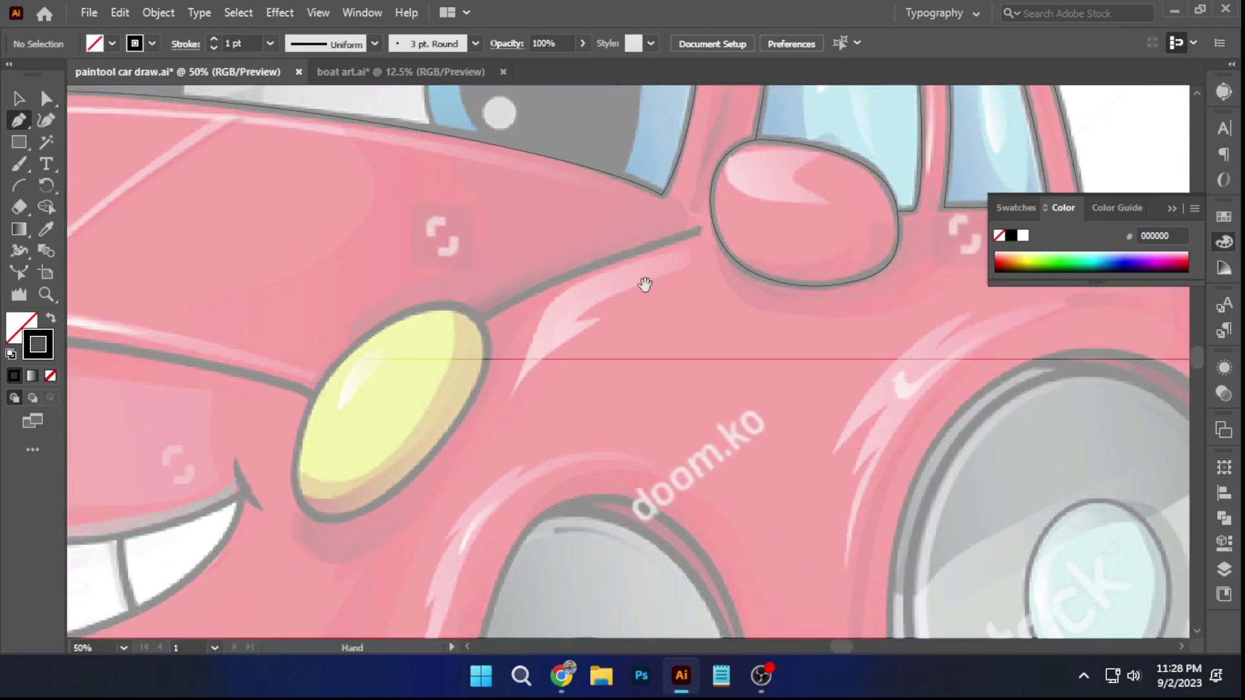
scroll(325, 473, up, 1)
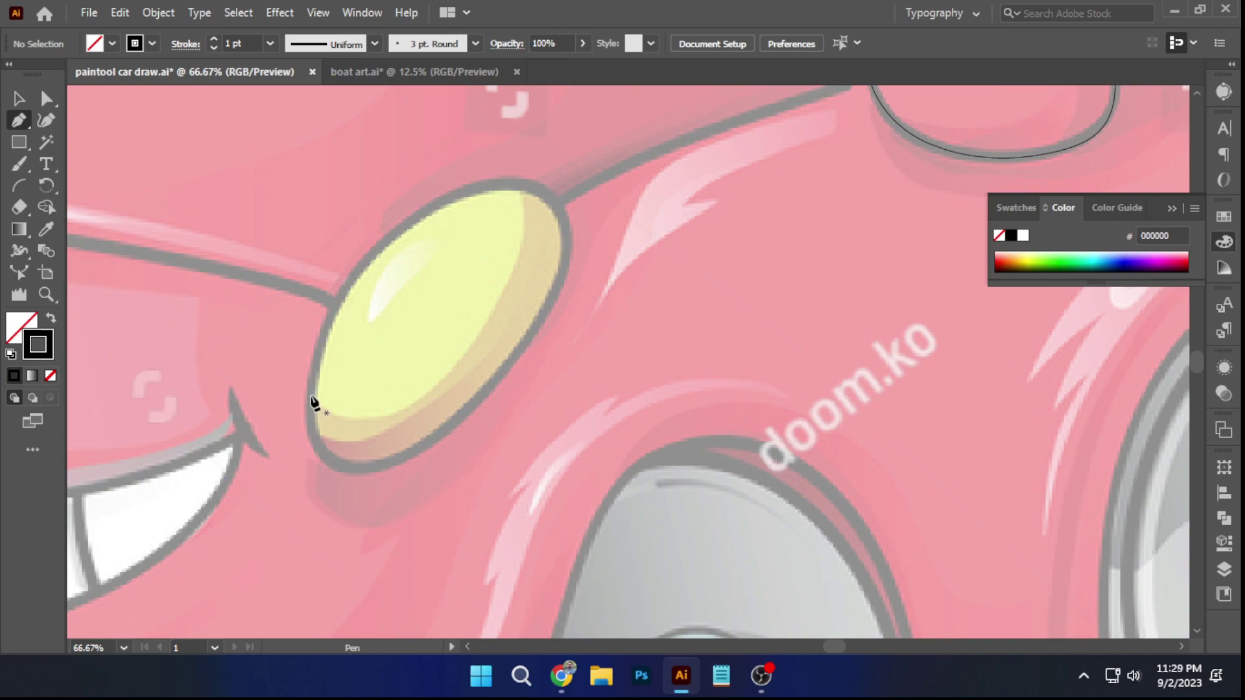
click(310, 394)
drag(415, 467, 421, 464)
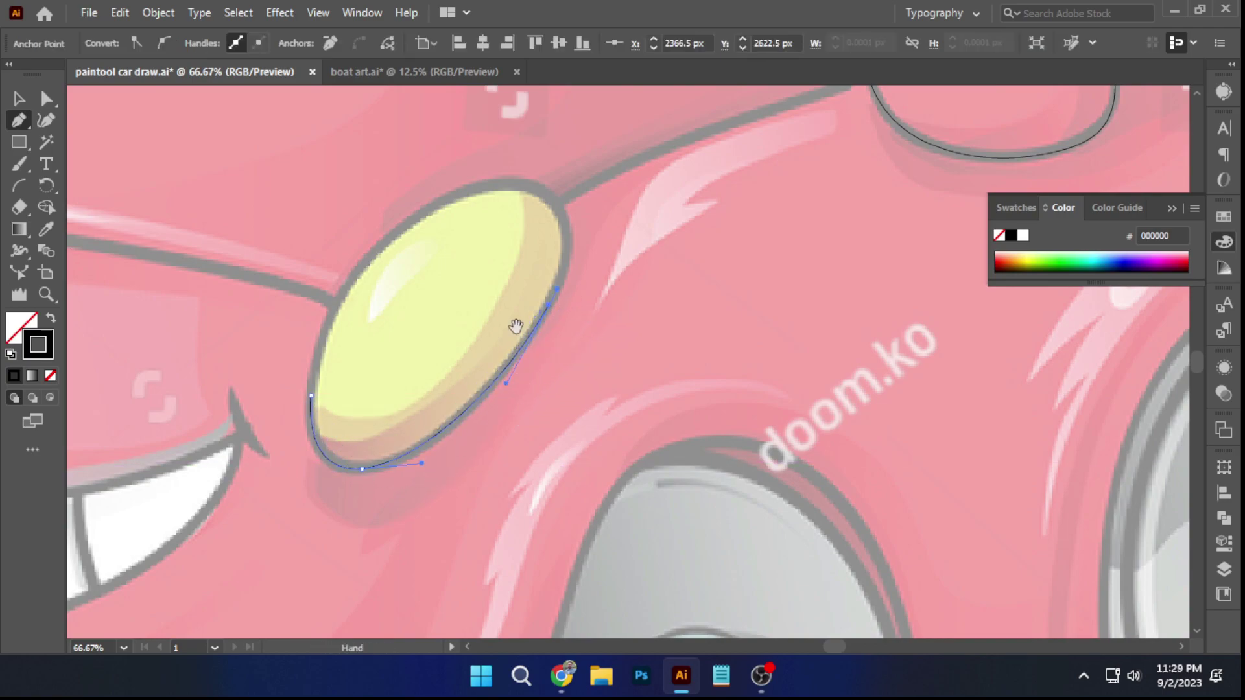
drag(516, 326, 484, 418)
drag(504, 279, 440, 255)
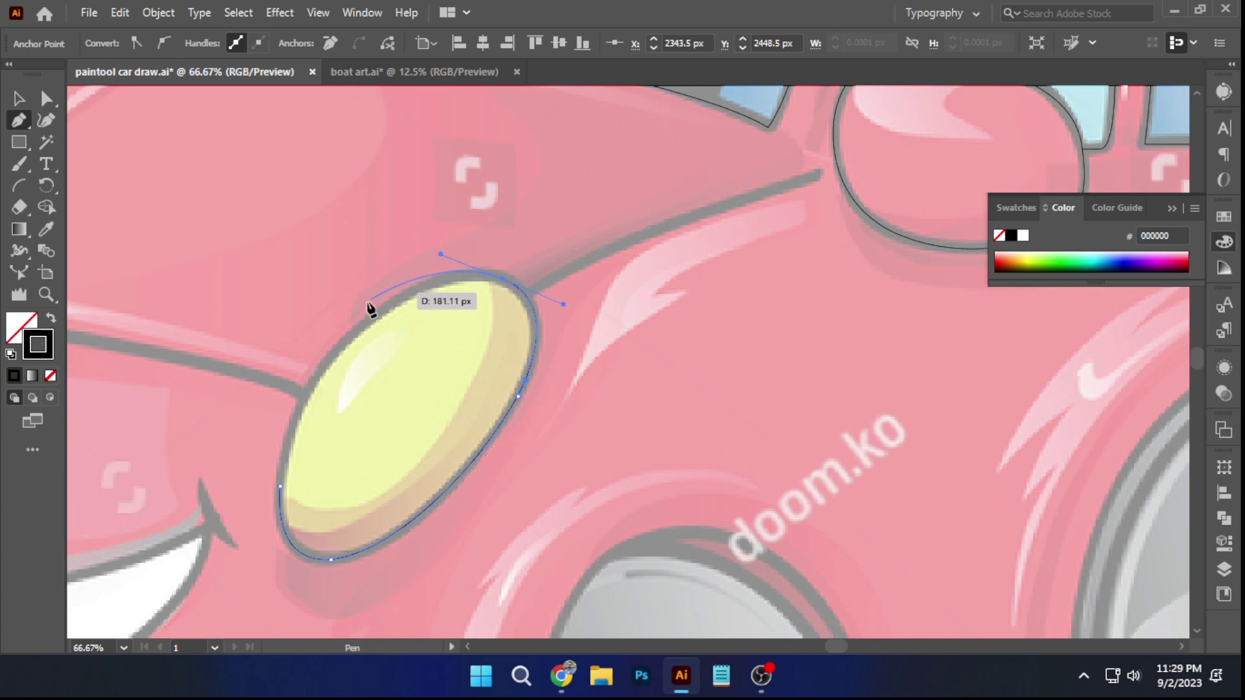
drag(336, 350, 324, 361)
drag(280, 487, 277, 539)
Smooth the upper-left curve of the right headlight outline to follow the reference, and deselect it
ctrl+click(382, 406)
ctrl+click(336, 350)
scroll(336, 353, up, 6)
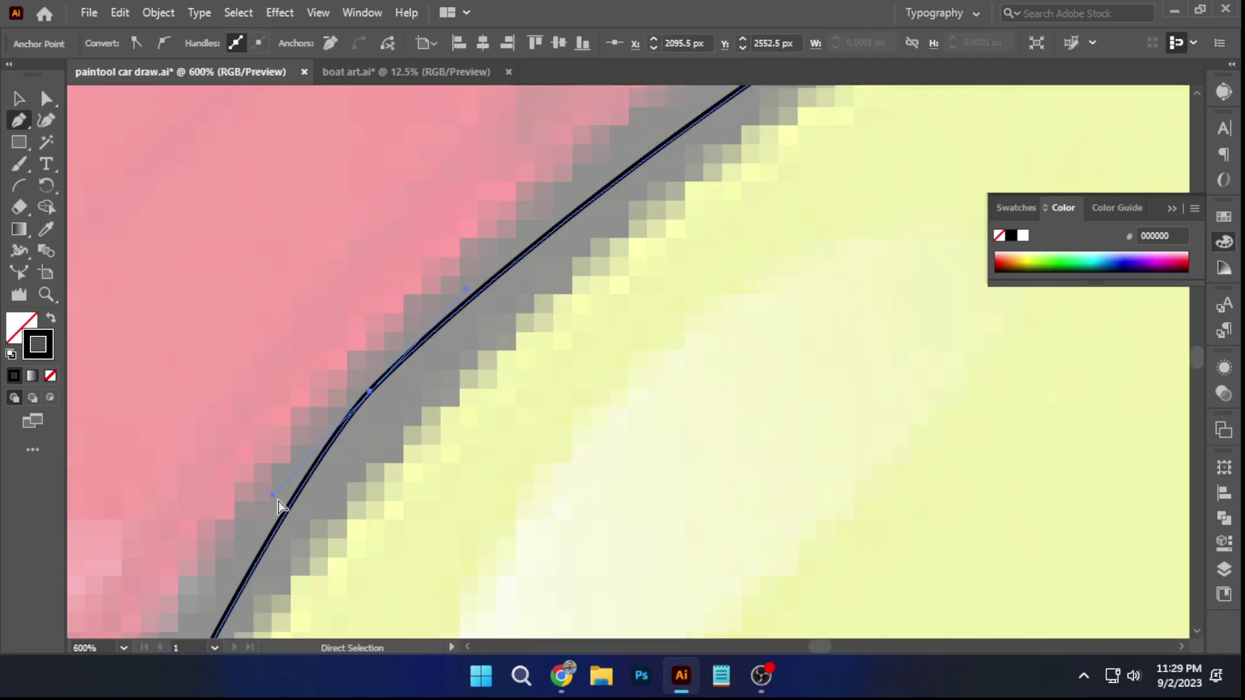
scroll(231, 527, down, 4)
scroll(440, 245, up, 3)
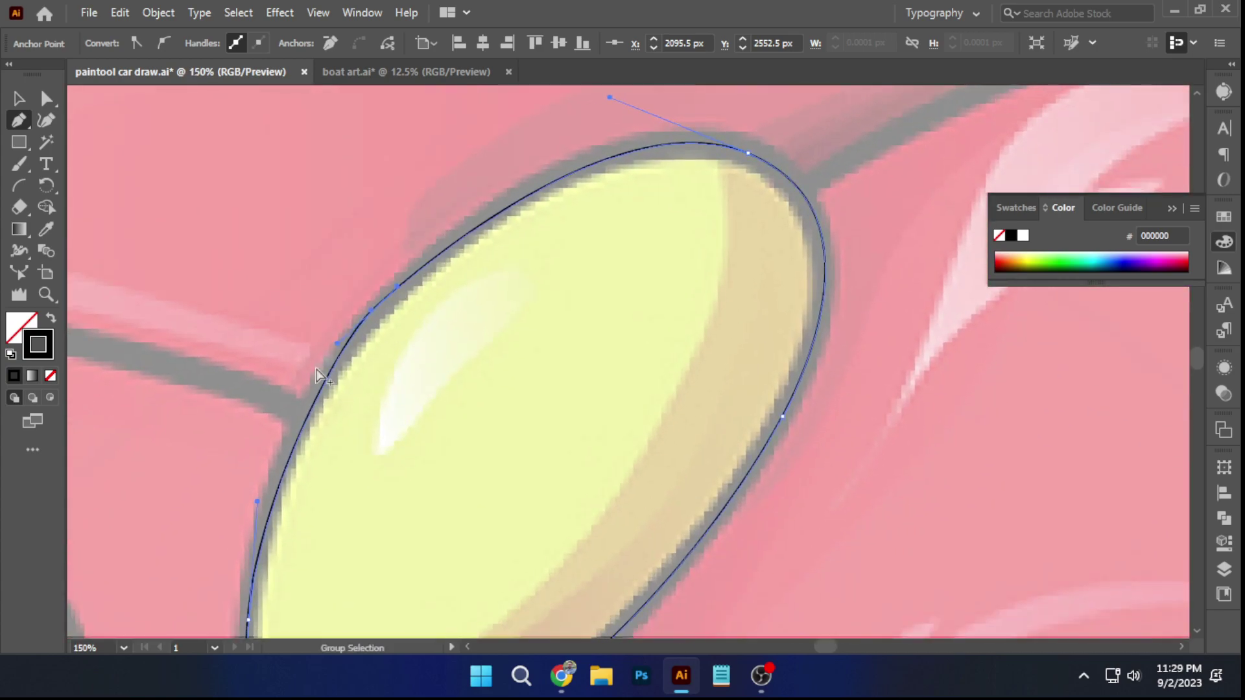
drag(481, 214, 498, 183)
scroll(358, 344, down, 4)
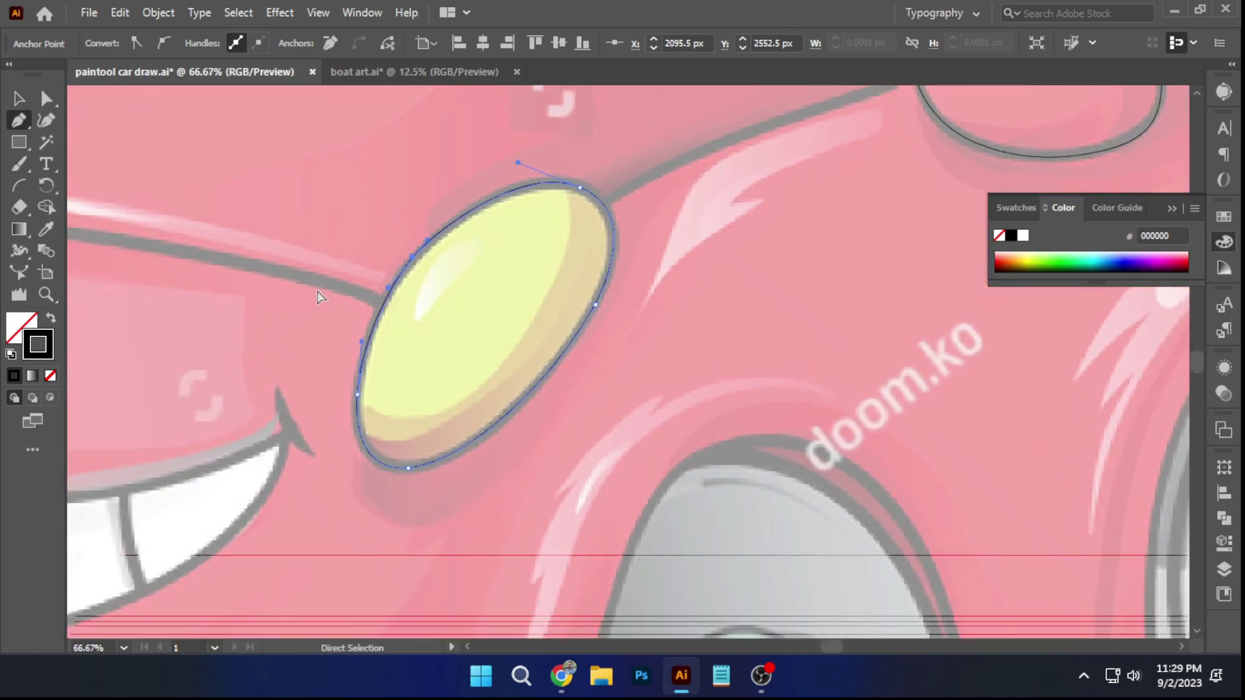
ctrl+click(318, 297)
Trace the curved crease line from the top of the right headlight to the right side mirror and deselect it
drag(598, 231, 372, 486)
scroll(415, 458, up, 1)
click(344, 456)
drag(786, 277, 864, 266)
drag(644, 296, 640, 302)
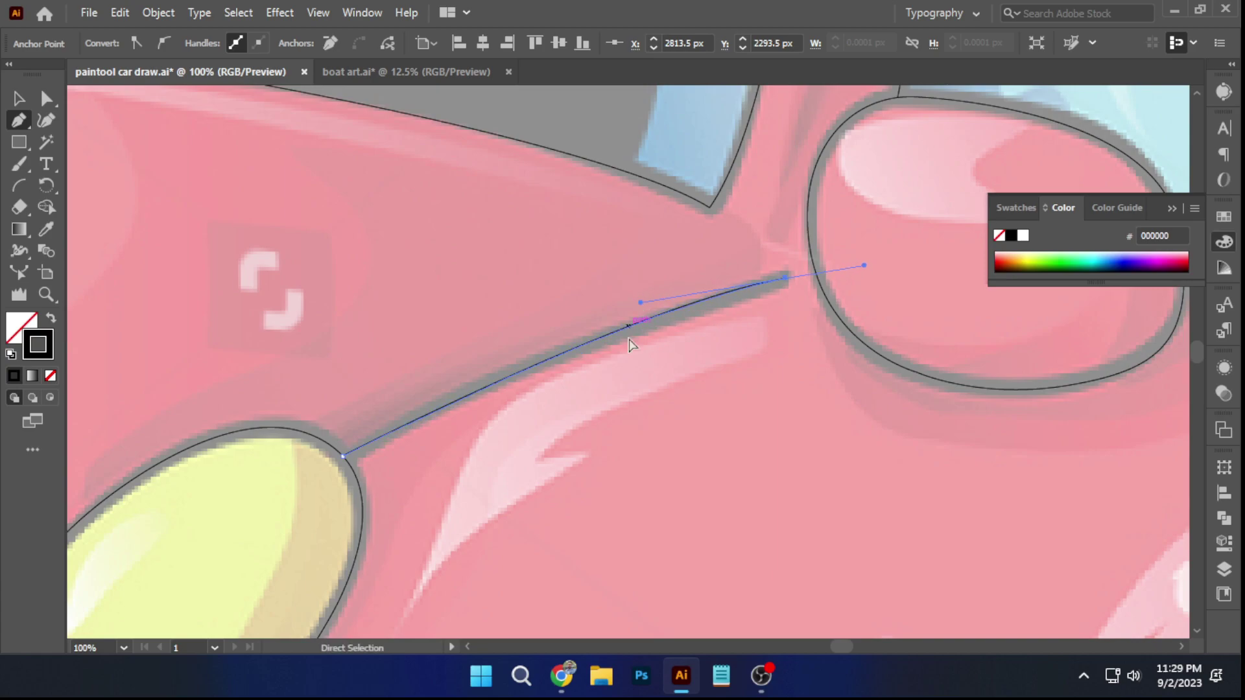
ctrl+click(660, 403)
Trace the left headlight from its top point down the right edge and around the bottom with the Pen tool
scroll(661, 402, down, 3)
scroll(448, 383, up, 5)
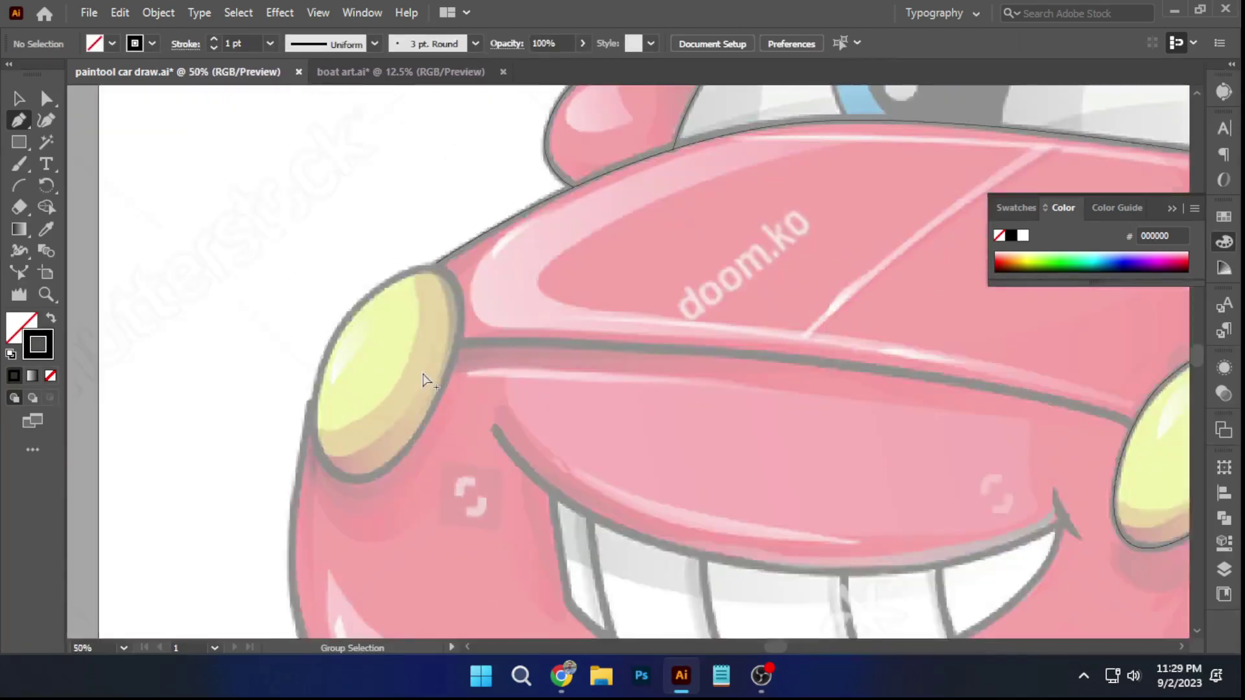
click(519, 231)
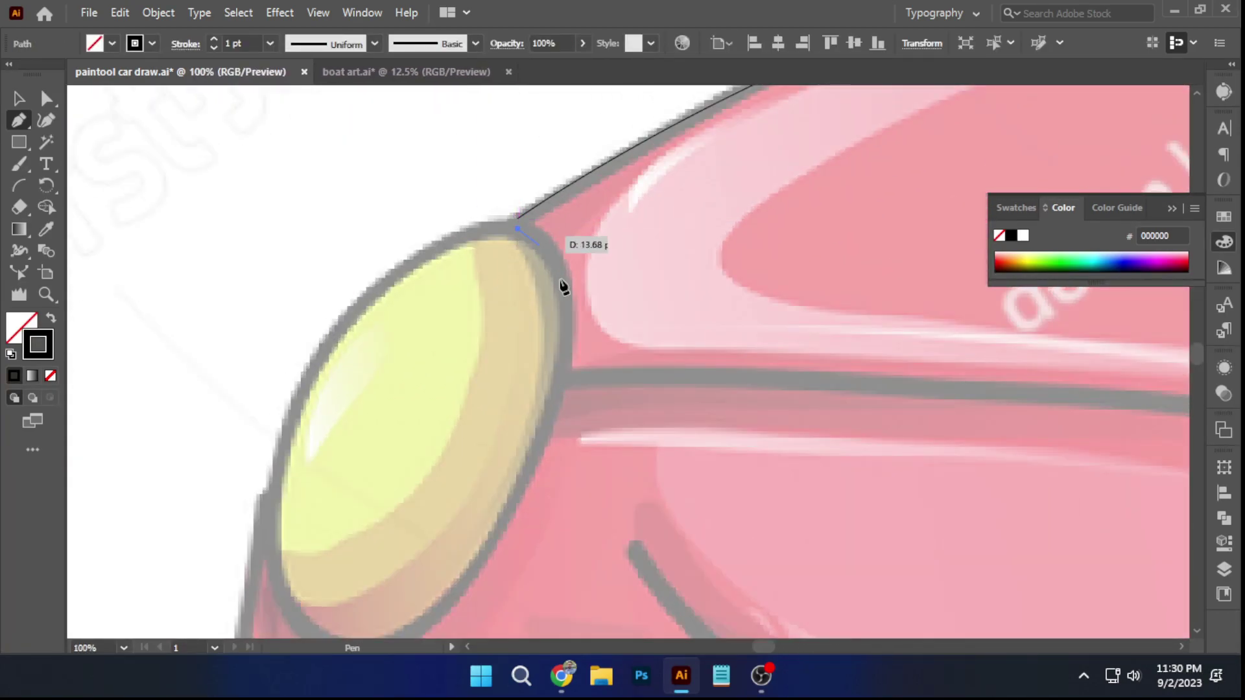
scroll(545, 291, down, 2)
drag(559, 360, 550, 420)
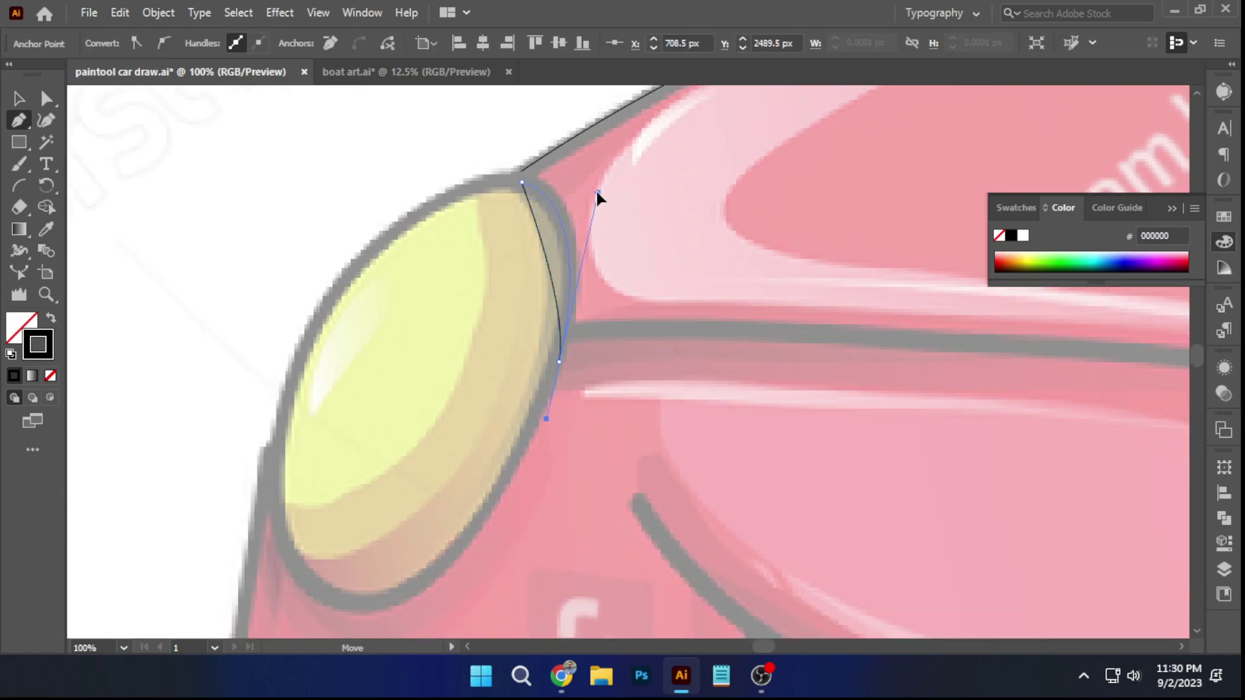
scroll(532, 337, down, 5)
scroll(532, 338, left, 2)
drag(452, 471, 387, 499)
Trace the left headlight's left and upper edge back to its top point and deselect the outline
drag(324, 397, 420, 250)
scroll(320, 334, up, 5)
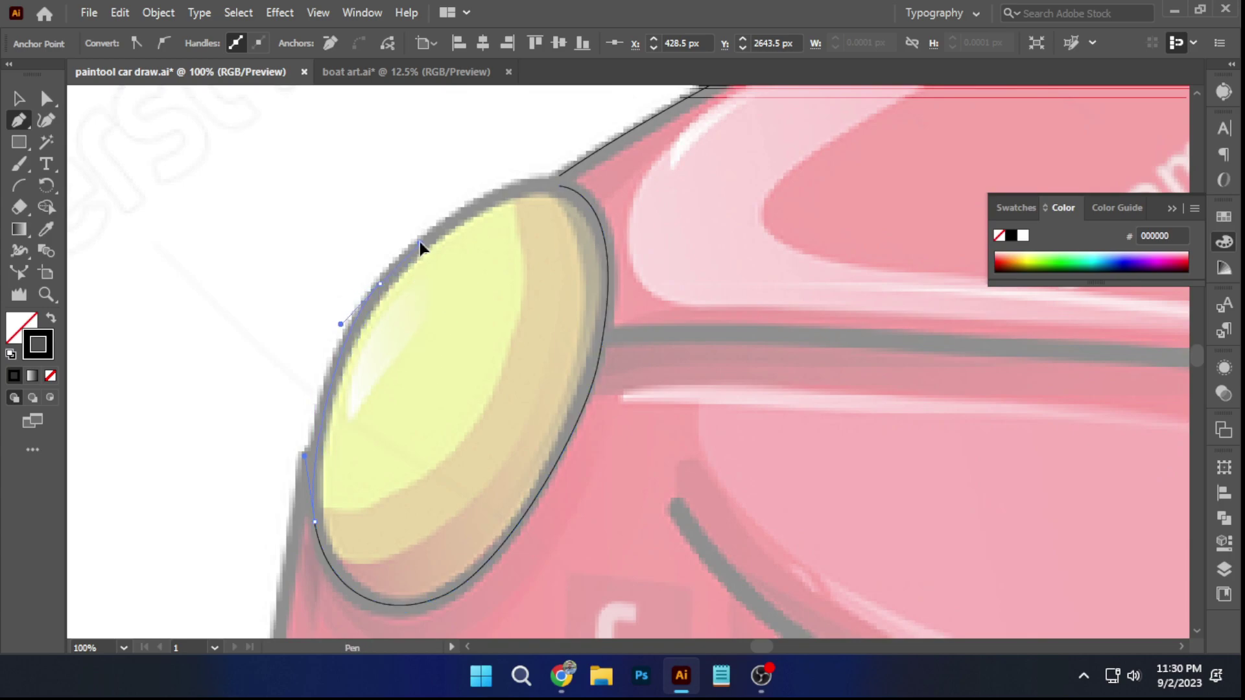
scroll(422, 253, up, 2)
scroll(421, 253, right, 1)
drag(579, 248, 508, 261)
ctrl+click(602, 229)
scroll(513, 225, up, 3)
ctrl+click(481, 214)
Trace the body's left side from the left headlight down around the lower corner and along the bottom edge past the left wheel
scroll(482, 214, down, 5)
scroll(448, 211, up, 3)
click(445, 197)
scroll(445, 197, down, 3)
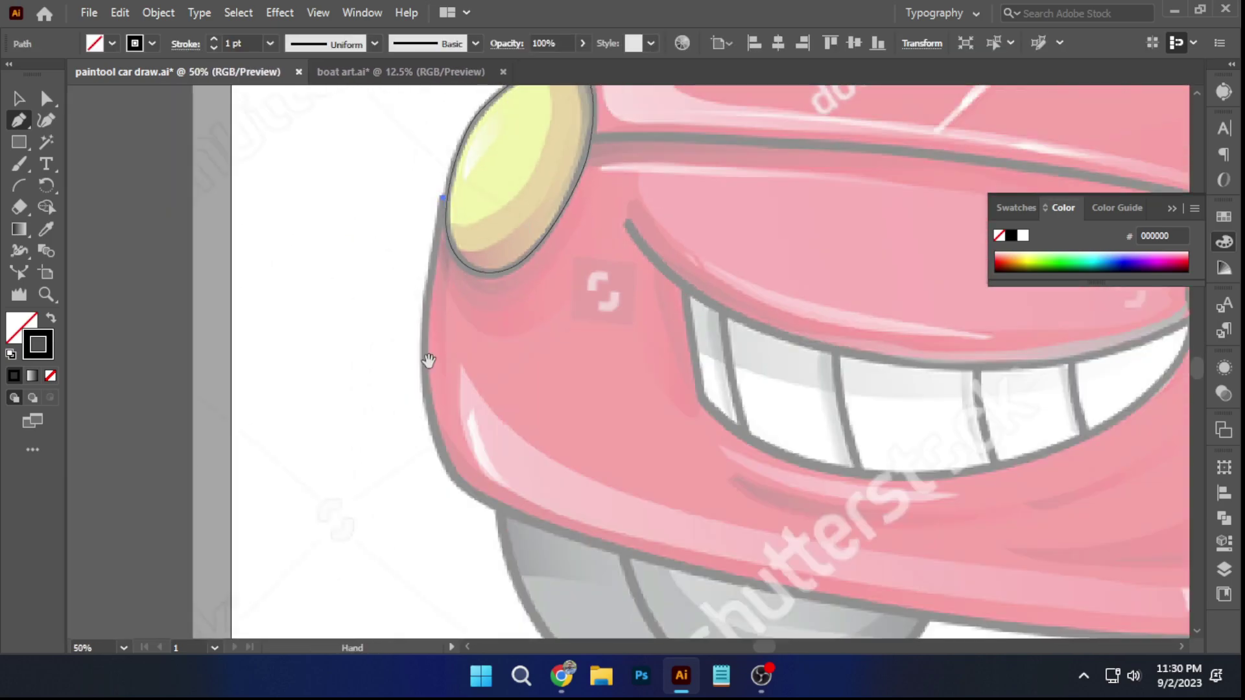
scroll(430, 356, down, 2)
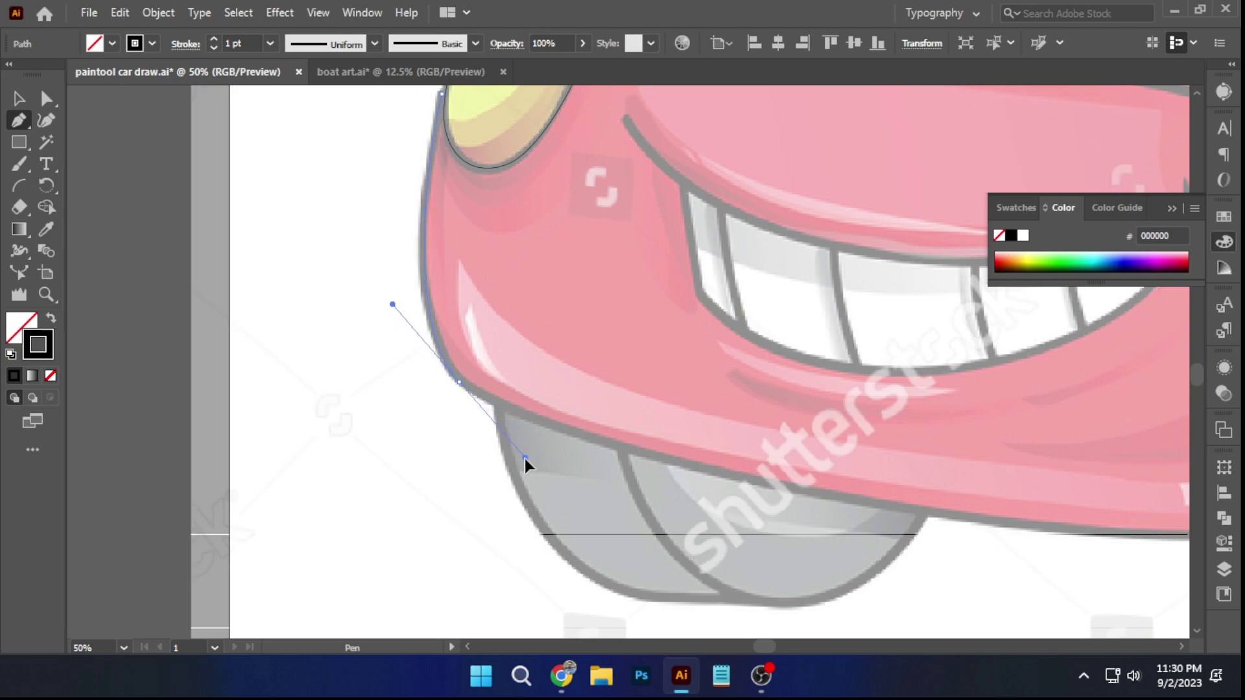
drag(524, 458, 525, 458)
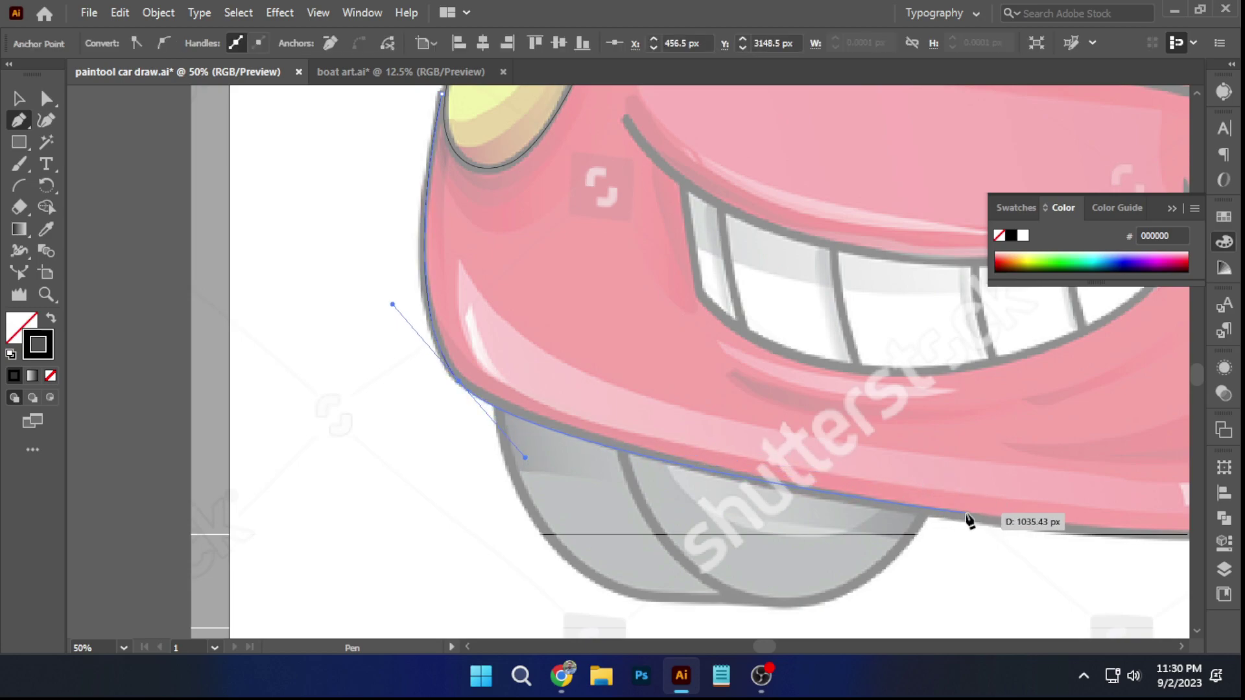
drag(1010, 521, 1010, 522)
Continue the body path along the front bottom edge and around the right corner up beside the right front wheel
drag(821, 454, 166, 369)
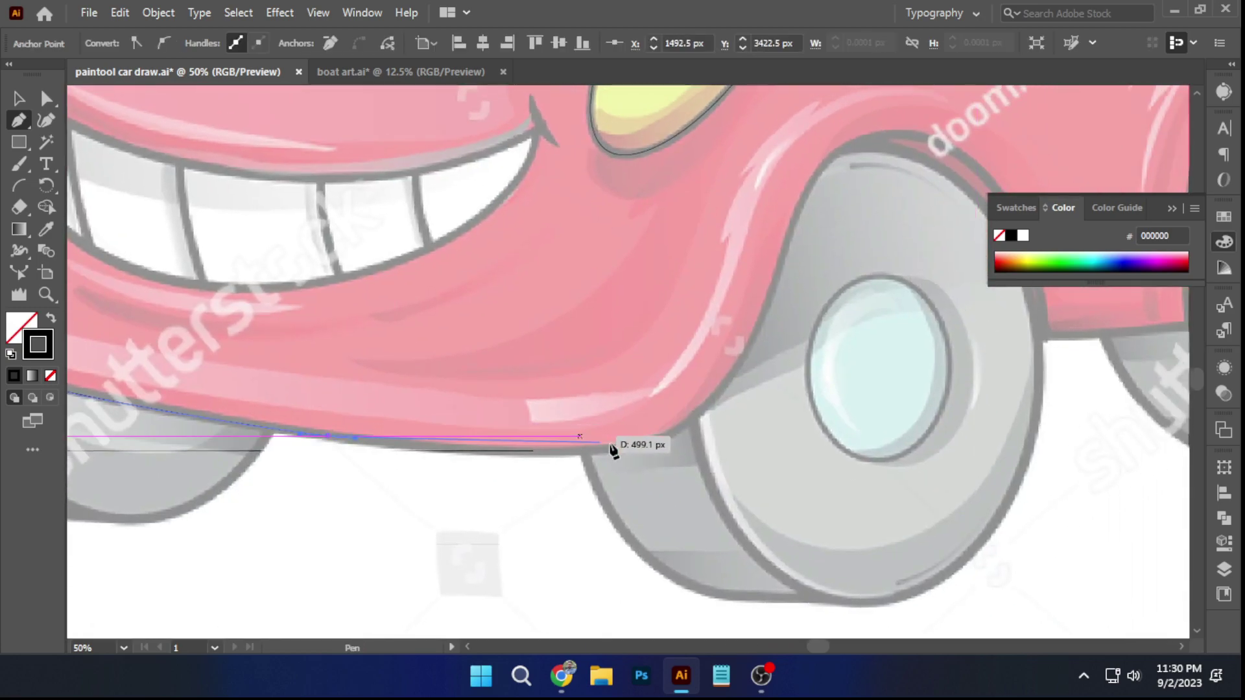
drag(602, 448, 667, 439)
drag(706, 395, 648, 448)
drag(701, 373, 702, 344)
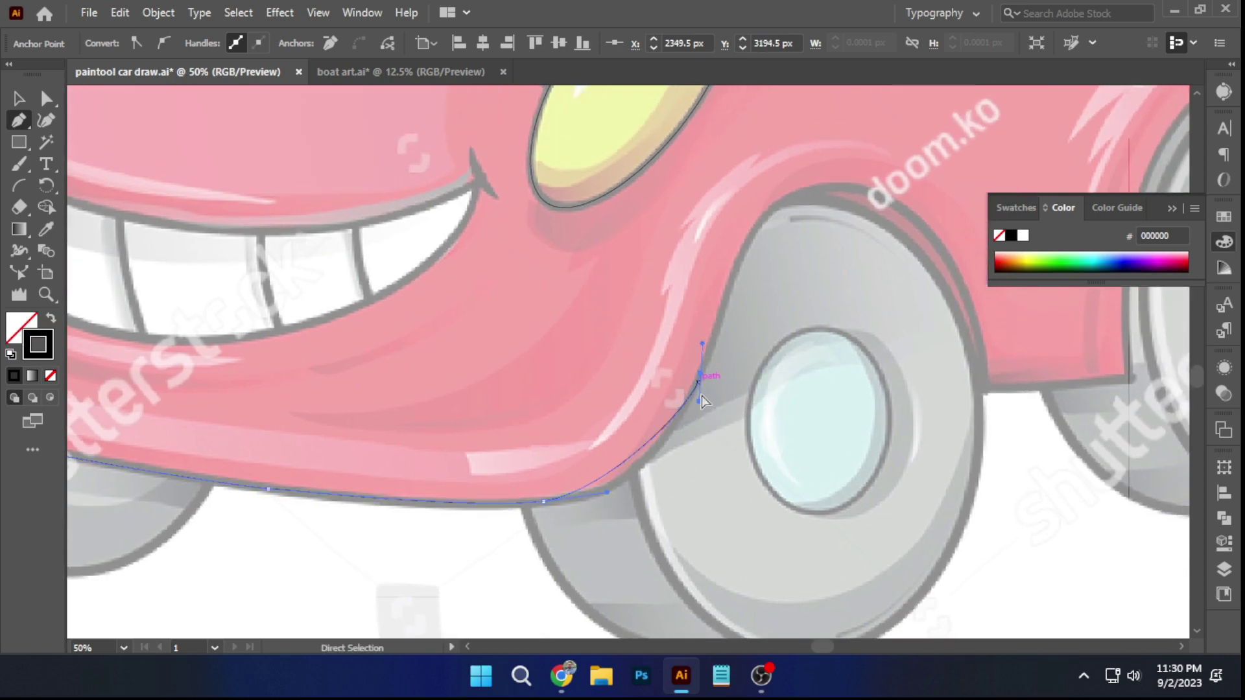
scroll(638, 496, right, 3)
scroll(638, 495, up, 2)
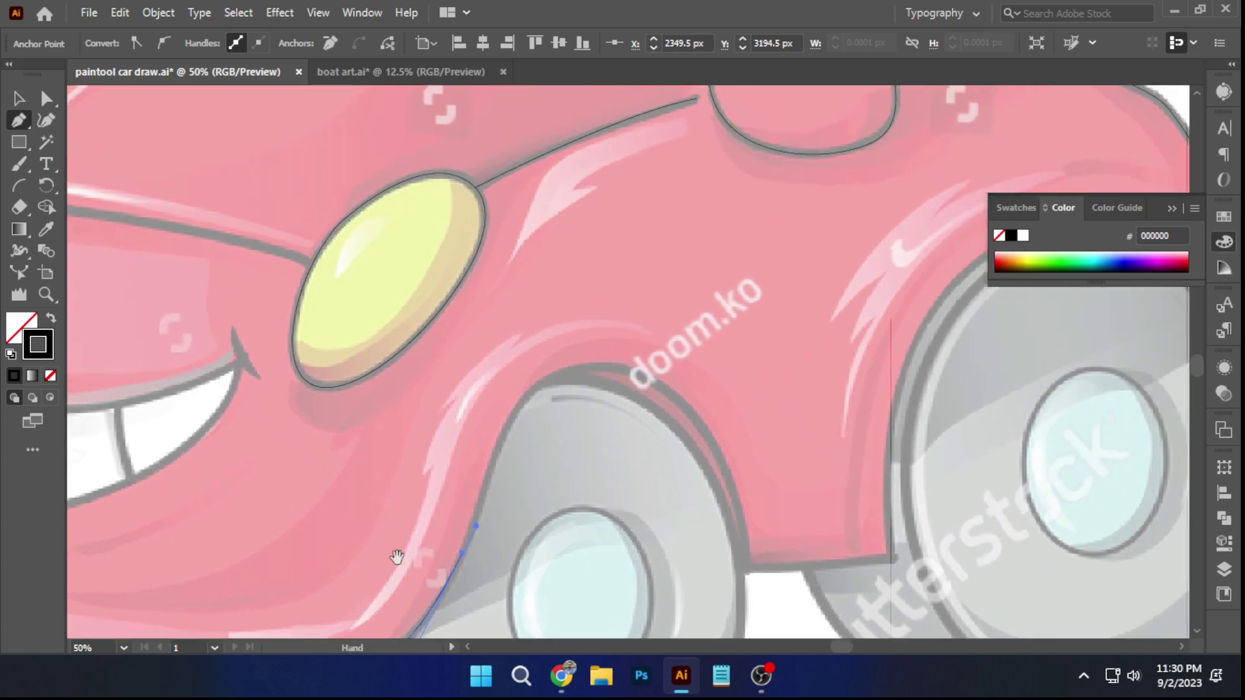
Trace the right front wheel arch over the wheel and down, and continue the path along the lower door edge to the rear wheel
drag(629, 364, 570, 369)
scroll(563, 376, up, 2)
drag(642, 400, 388, 213)
scroll(449, 229, down, 1)
drag(579, 425, 584, 474)
drag(574, 378, 557, 181)
click(579, 426)
click(776, 421)
Trace the rear wheel arch up its left side, over the top and down its right side, fitting the curve to the reference
scroll(777, 421, up, 2)
scroll(777, 421, right, 3)
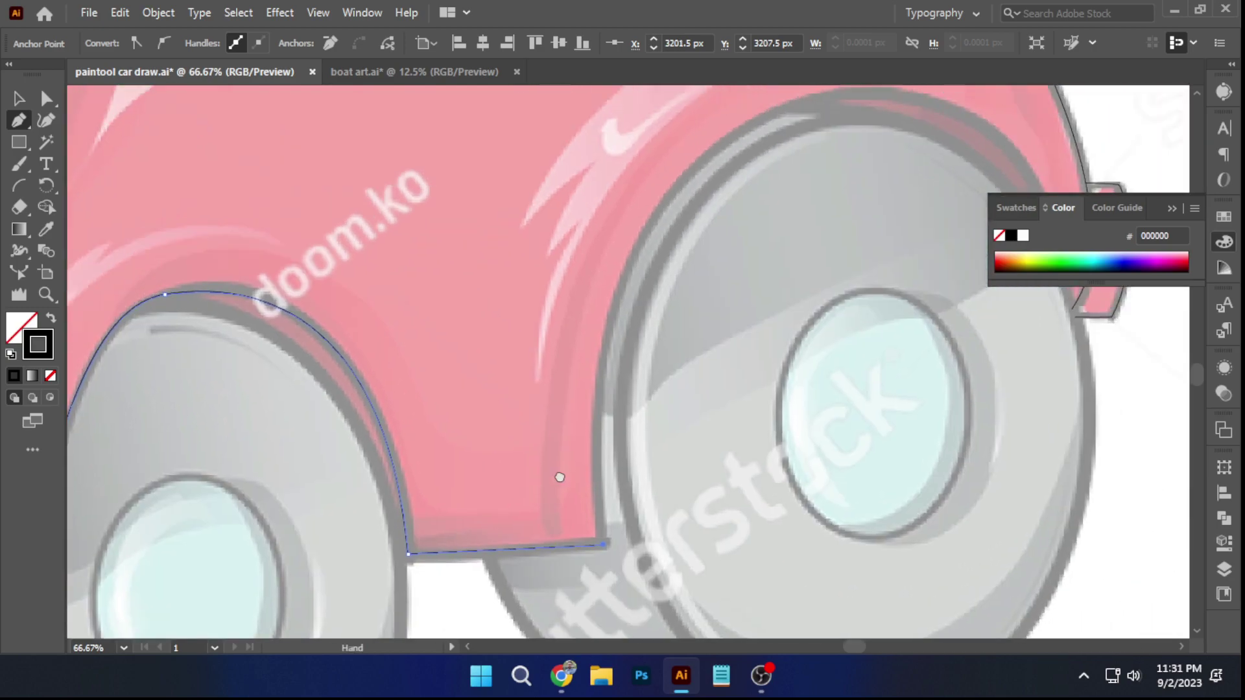
drag(598, 271, 507, 182)
scroll(556, 388, up, 2)
scroll(557, 388, right, 3)
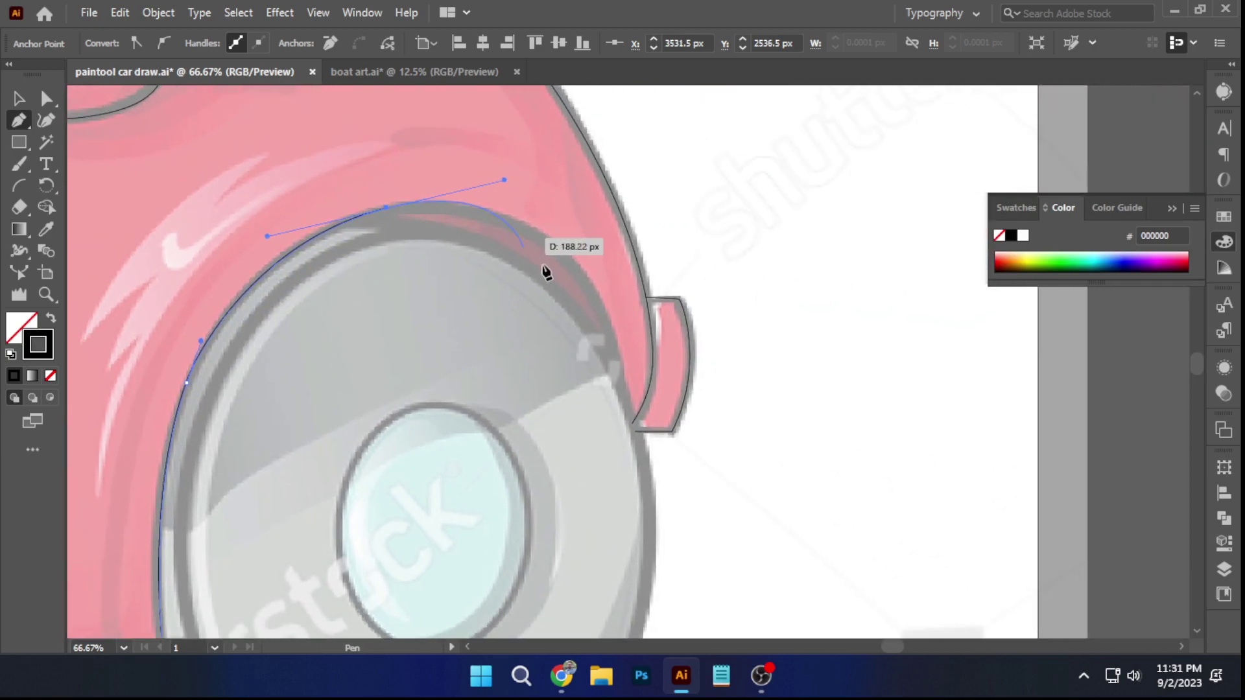
drag(615, 357, 627, 414)
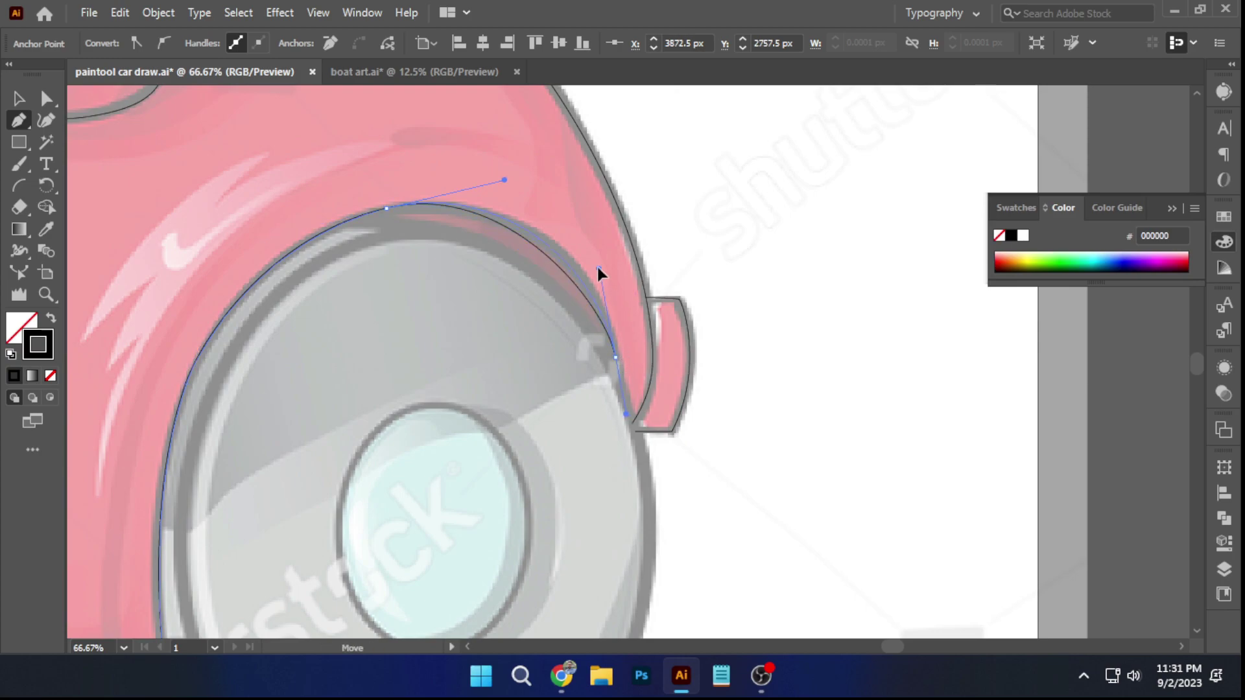
drag(608, 270, 606, 271)
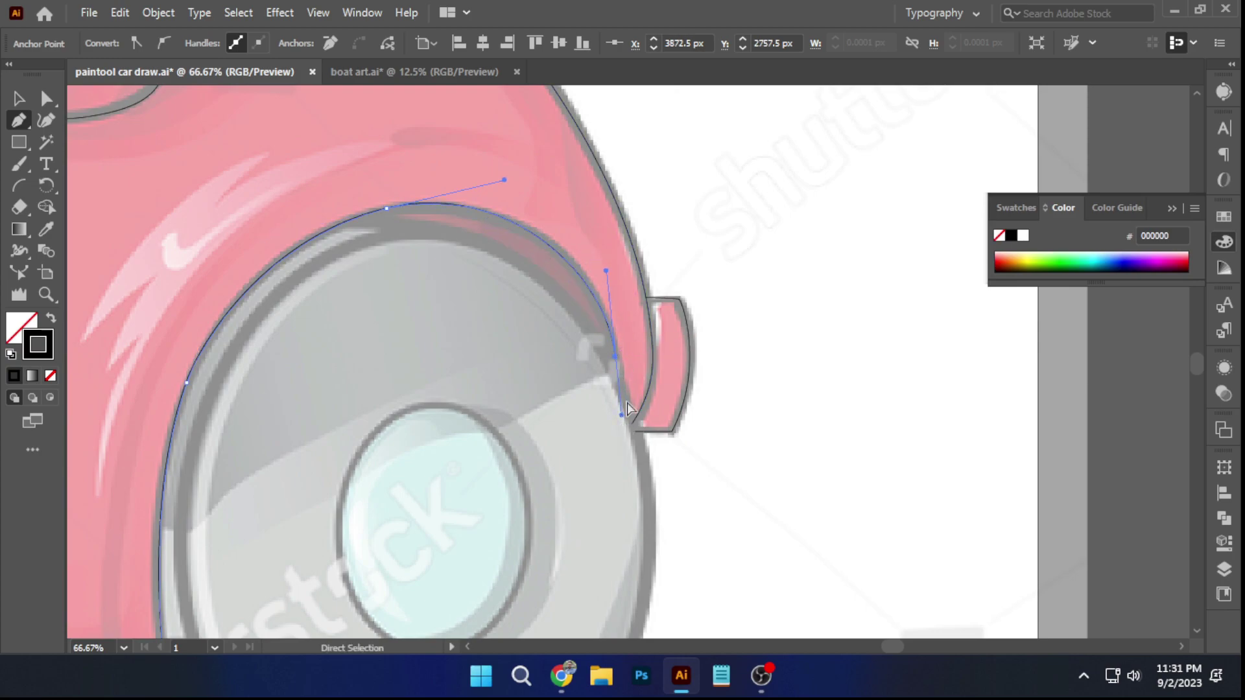
Fine-tune the rear arch's right end, finish the body path at the rear bumper and deselect it
scroll(623, 387, up, 4)
drag(446, 259, 449, 261)
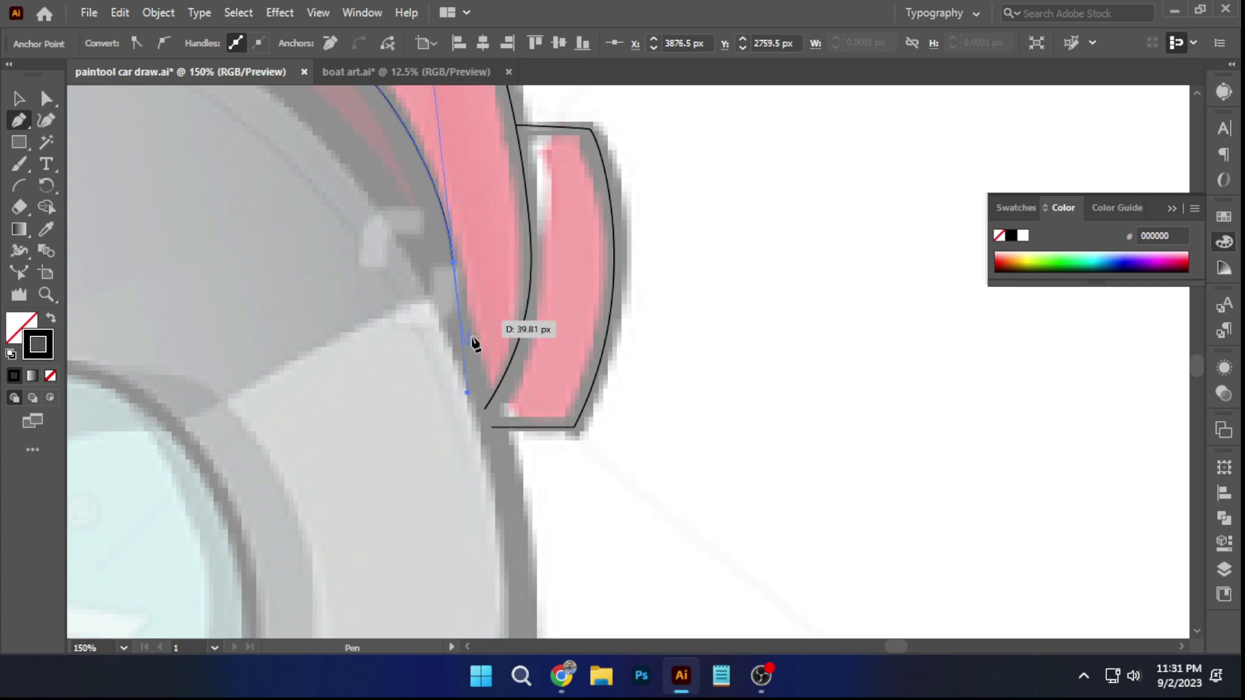
scroll(496, 375, down, 3)
scroll(506, 402, up, 3)
drag(506, 402, 602, 319)
scroll(495, 353, down, 3)
ctrl+click(567, 402)
Trace the hood's lower edge as a curve from the left headlight to the right headlight and deselect it
scroll(470, 311, down, 3)
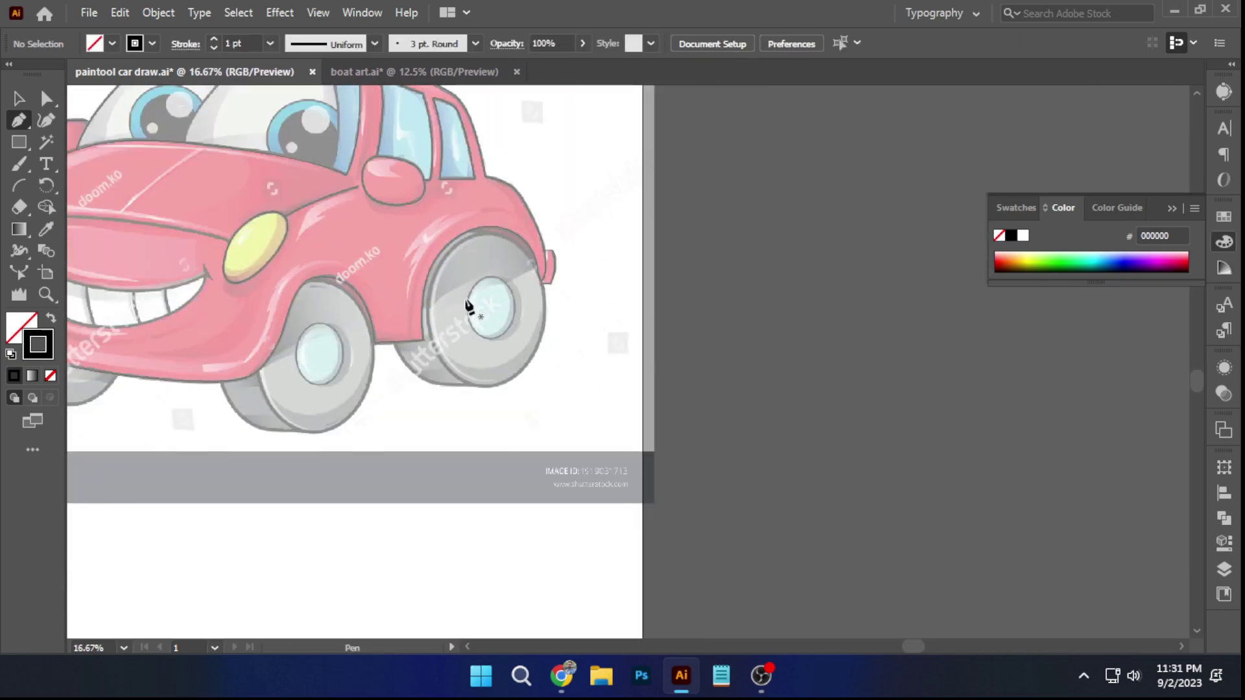
scroll(356, 278, up, 2)
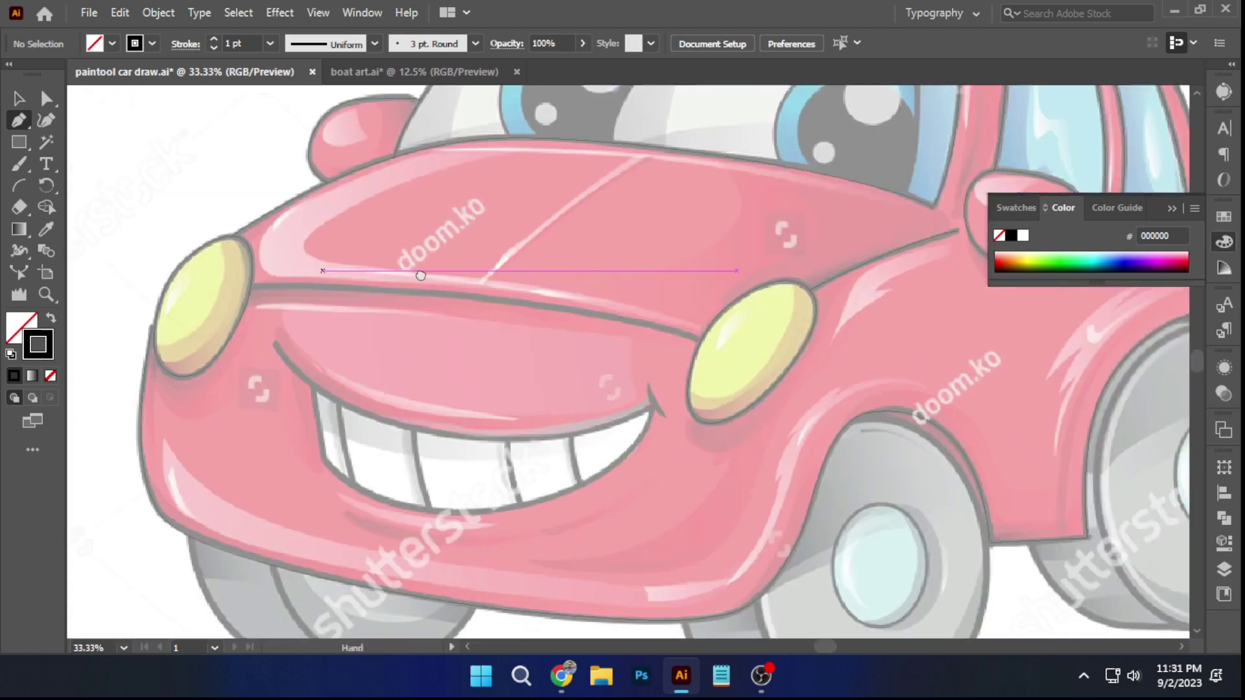
scroll(380, 269, up, 3)
click(367, 277)
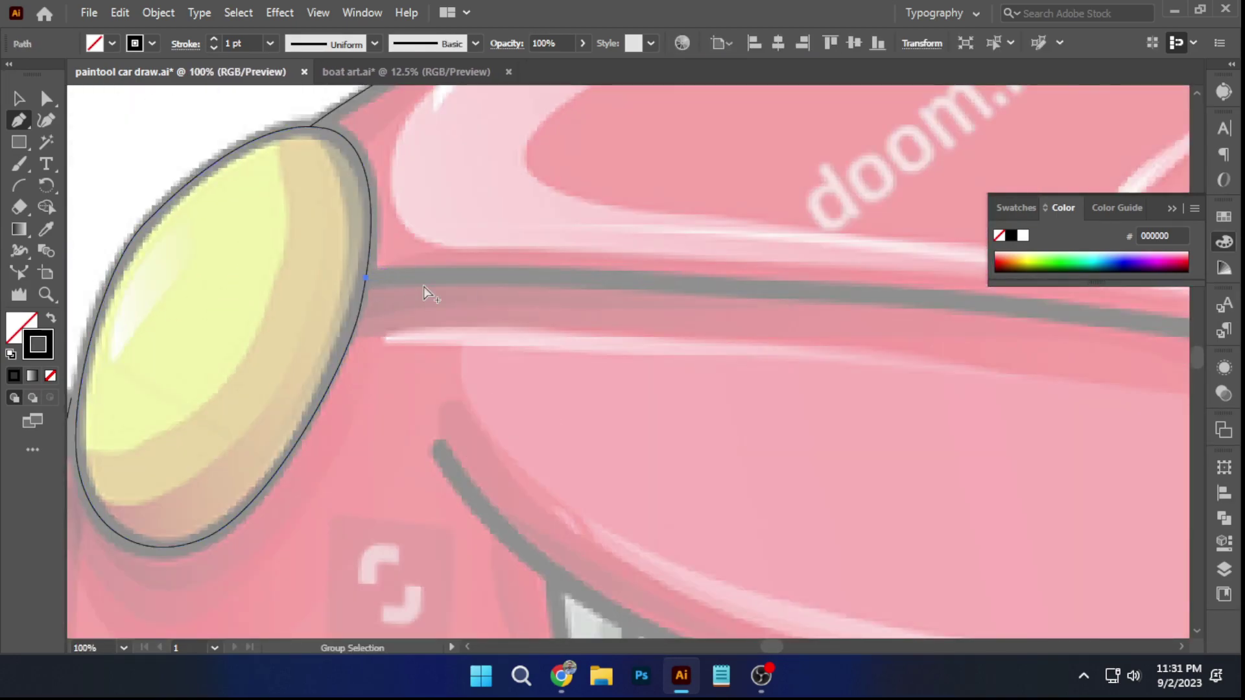
scroll(425, 289, down, 3)
scroll(762, 314, up, 2)
drag(952, 367, 812, 315)
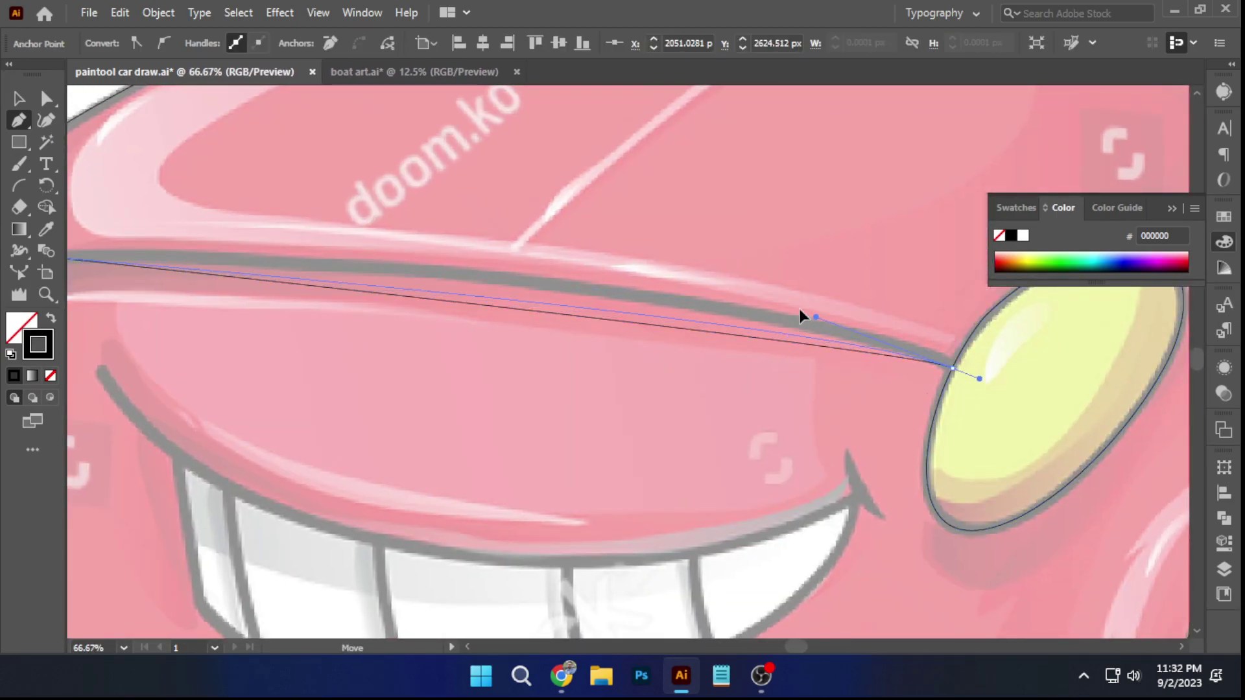
drag(730, 258, 729, 258)
ctrl+click(759, 227)
Trace the left front wheel's face below the body, from its left edge around the bottom to the right edge, and deselect it
scroll(763, 224, down, 2)
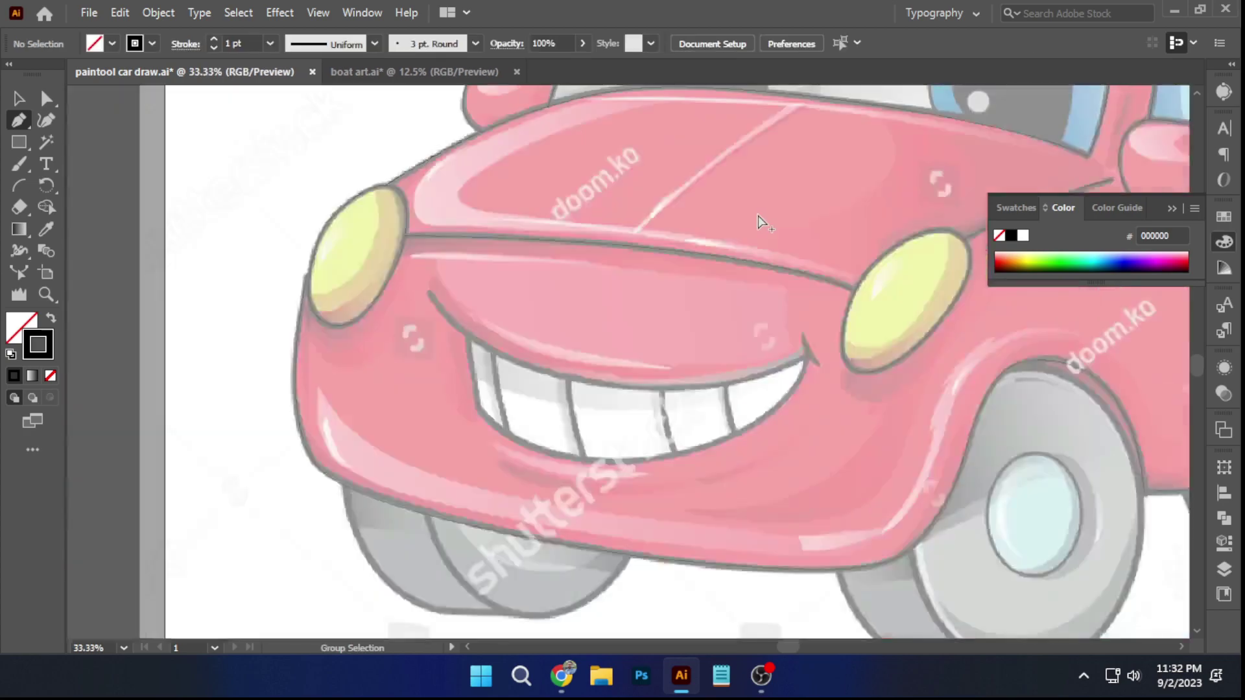
drag(696, 334, 670, 223)
scroll(408, 430, up, 3)
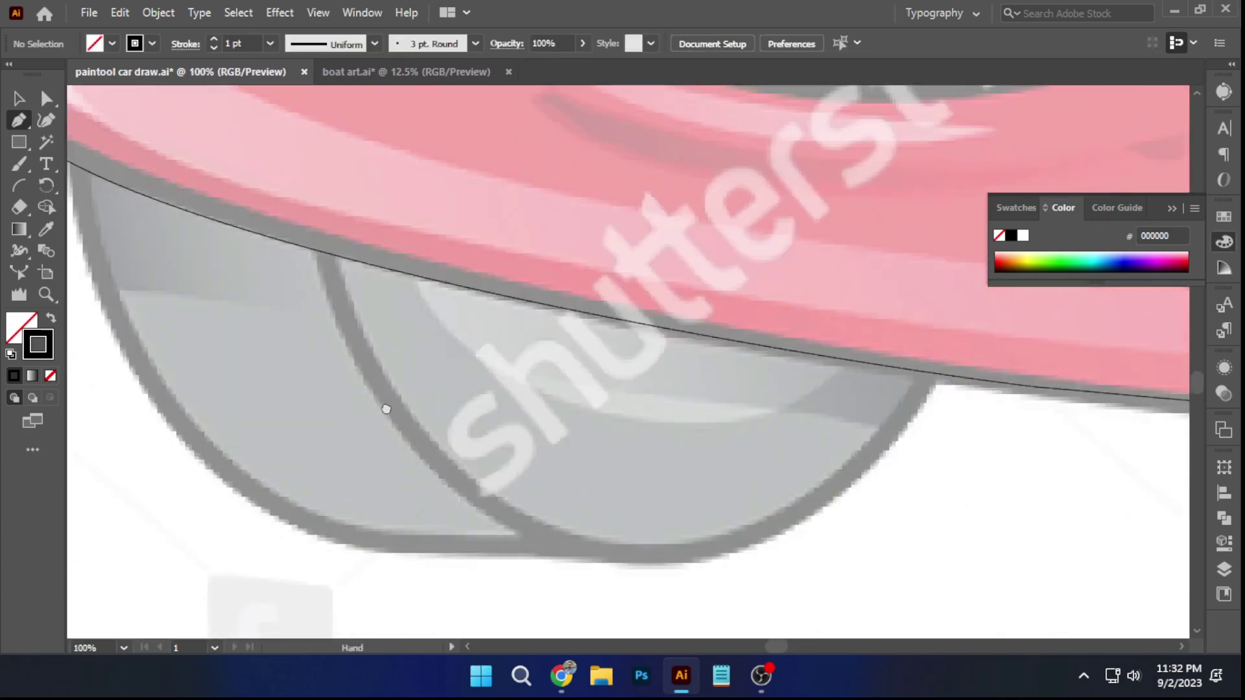
click(246, 196)
drag(481, 483, 655, 547)
drag(853, 318, 862, 284)
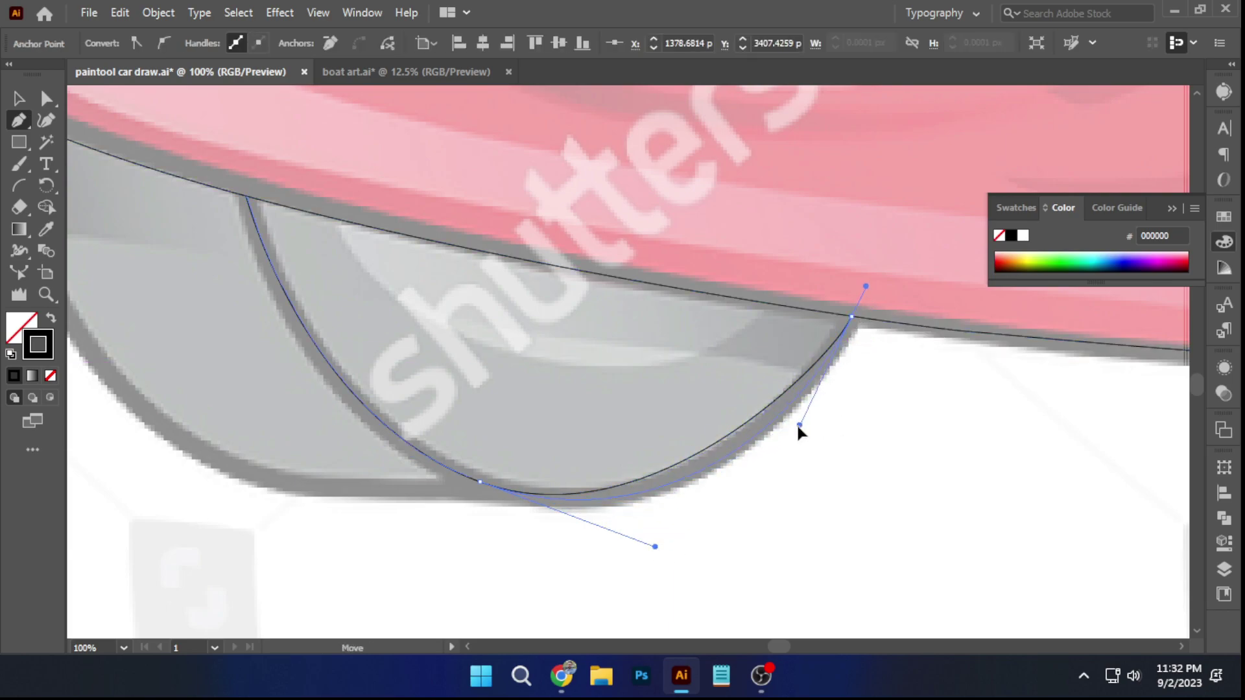
drag(805, 412, 805, 412)
ctrl+click(768, 512)
Trace the left front tire's outer tread edge from the body down to the bottom of the wheel face and deselect it
scroll(768, 512, down, 1)
drag(495, 495, 532, 493)
scroll(533, 494, up, 1)
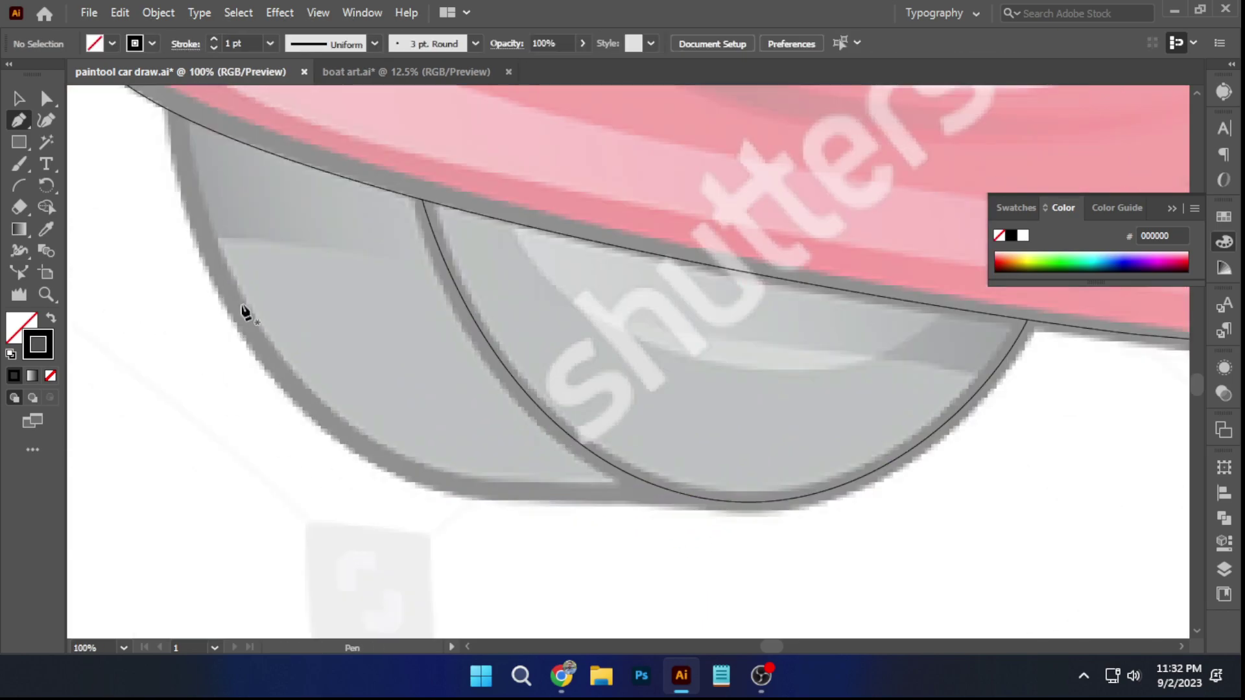
drag(259, 372, 273, 400)
click(190, 143)
drag(473, 514, 560, 533)
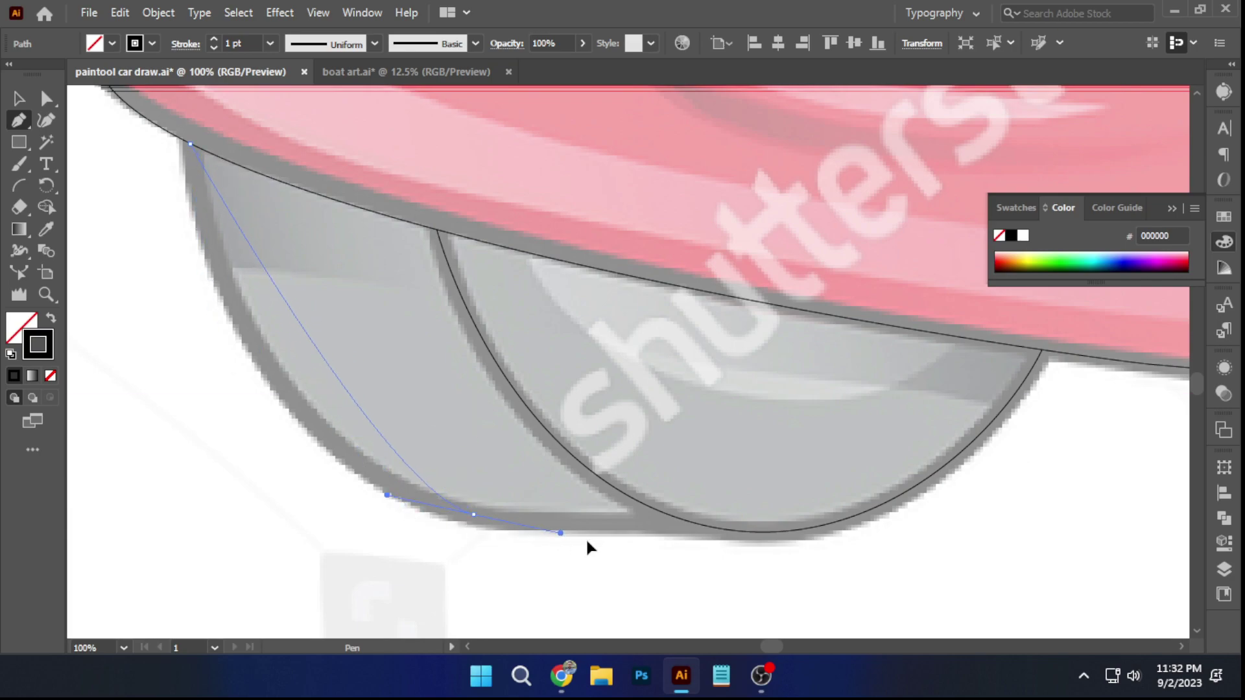
drag(698, 552, 608, 540)
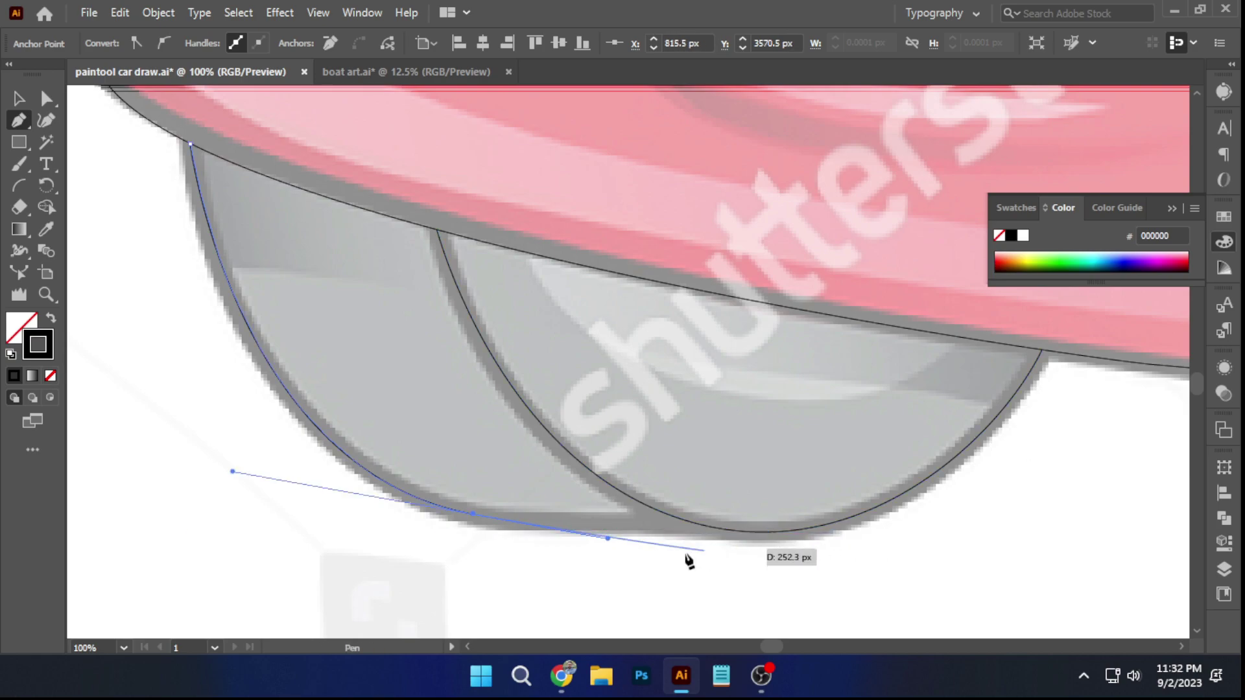
scroll(675, 549, up, 1)
key(ctrl)
drag(577, 533, 523, 515)
click(708, 511)
ctrl+click(772, 551)
Trace the right front tire's outer tread edge from the body's lower edge down to the bottom of the wheel face and deselect it
scroll(772, 551, down, 3)
drag(925, 586, 528, 481)
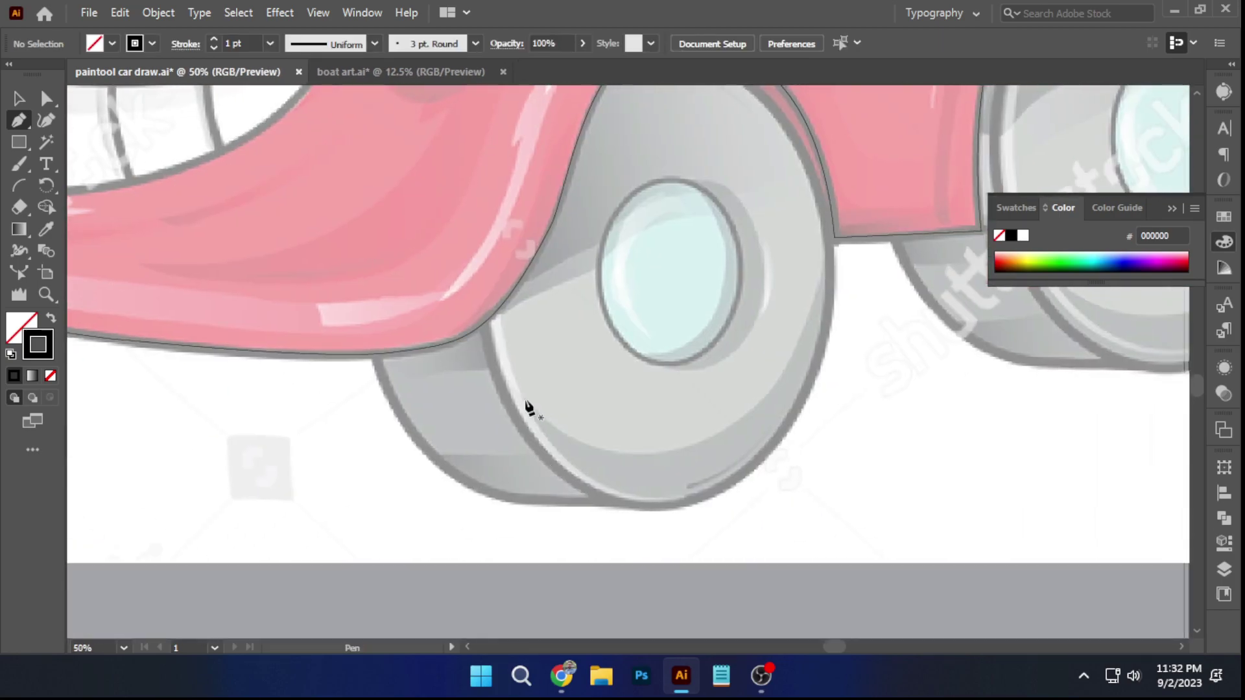
scroll(512, 405, up, 1)
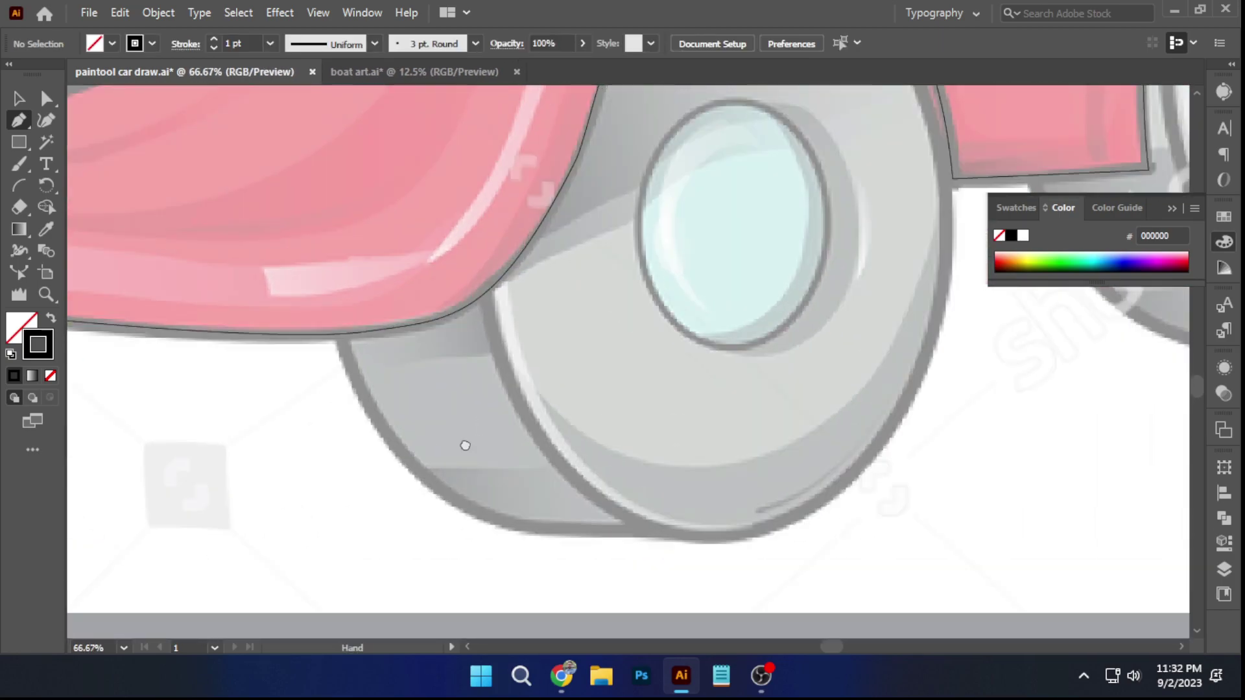
drag(465, 445, 441, 391)
click(317, 280)
click(486, 472)
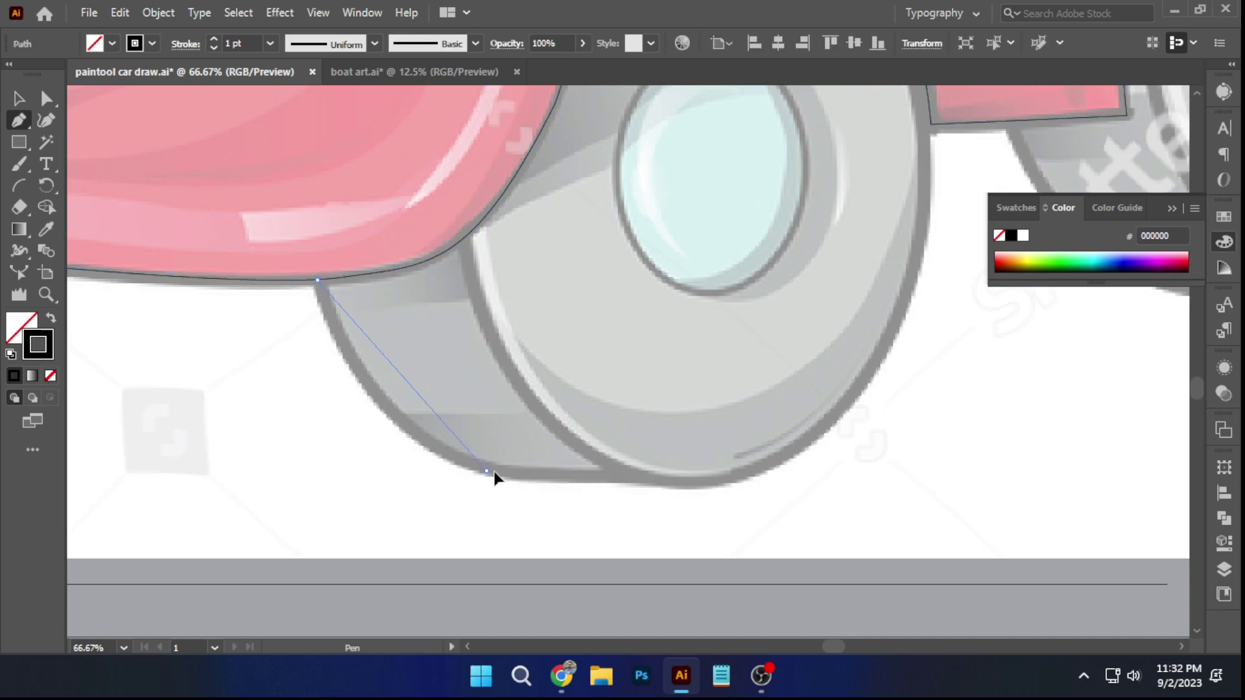
drag(593, 497, 592, 496)
scroll(509, 477, up, 1)
key(ctrl+z)
drag(496, 471, 519, 477)
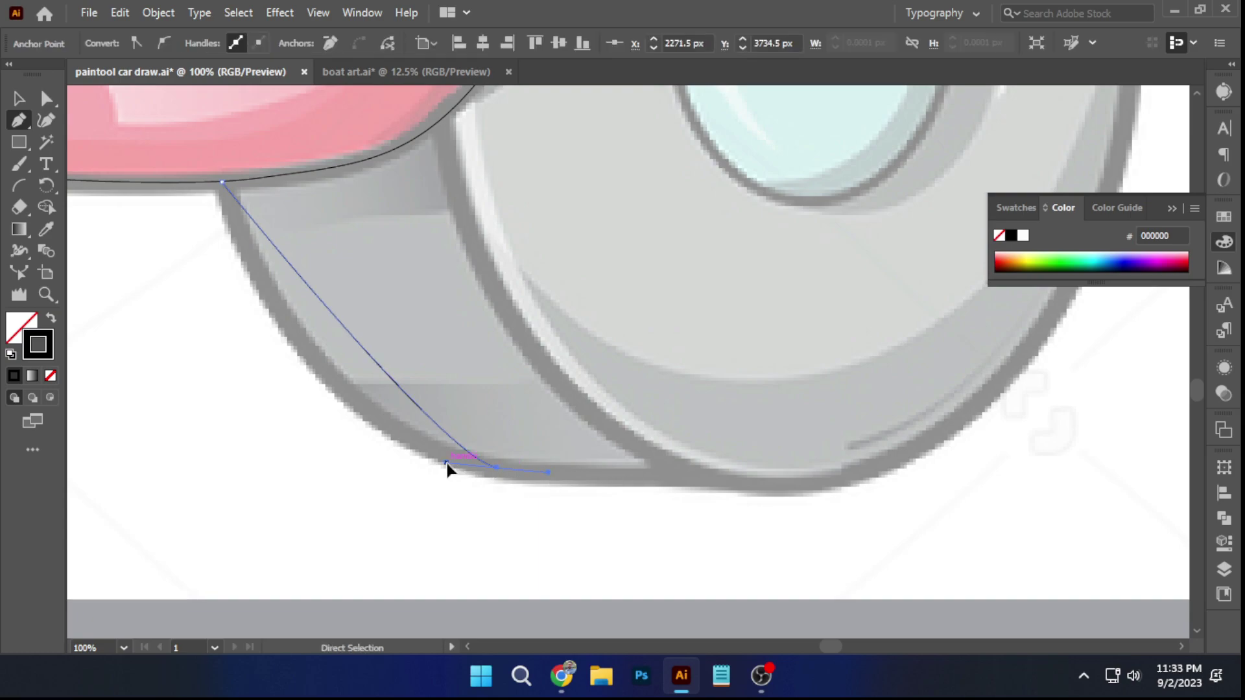
drag(291, 442, 291, 436)
drag(495, 467, 749, 489)
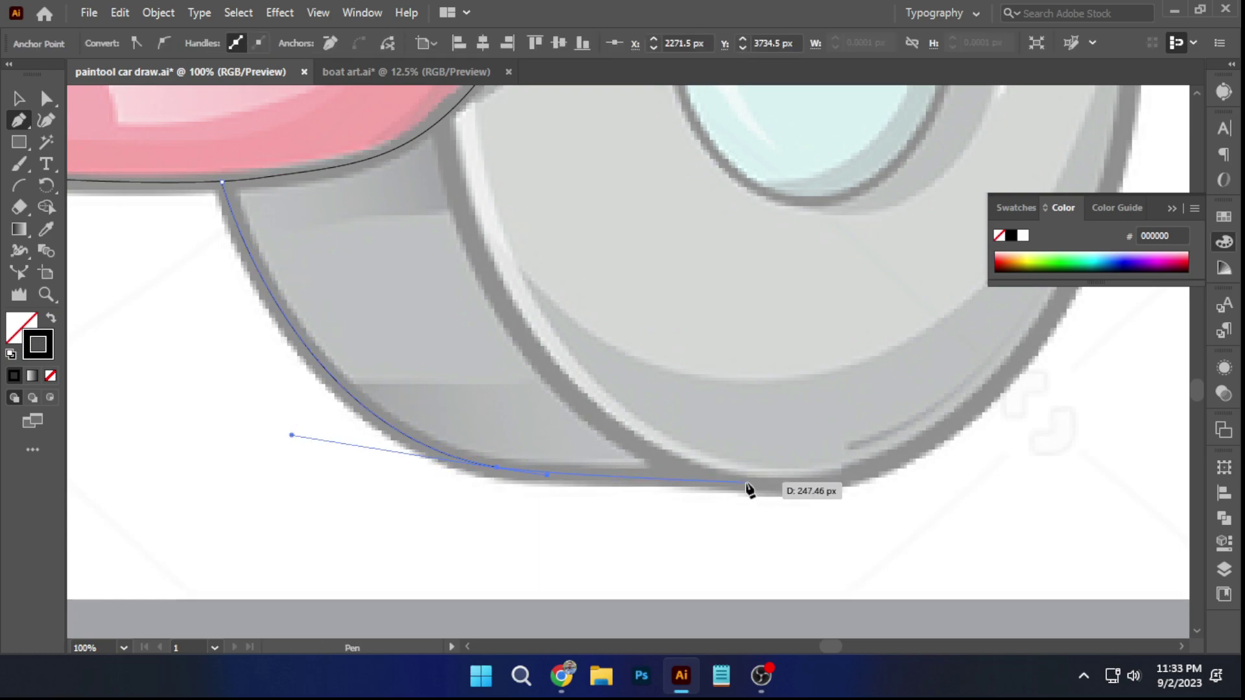
click(747, 483)
ctrl+click(787, 503)
scroll(692, 439, down, 1)
Trace the right front wheel's face from its left edge at the body around the bottom and up to its right edge
drag(691, 439, 466, 457)
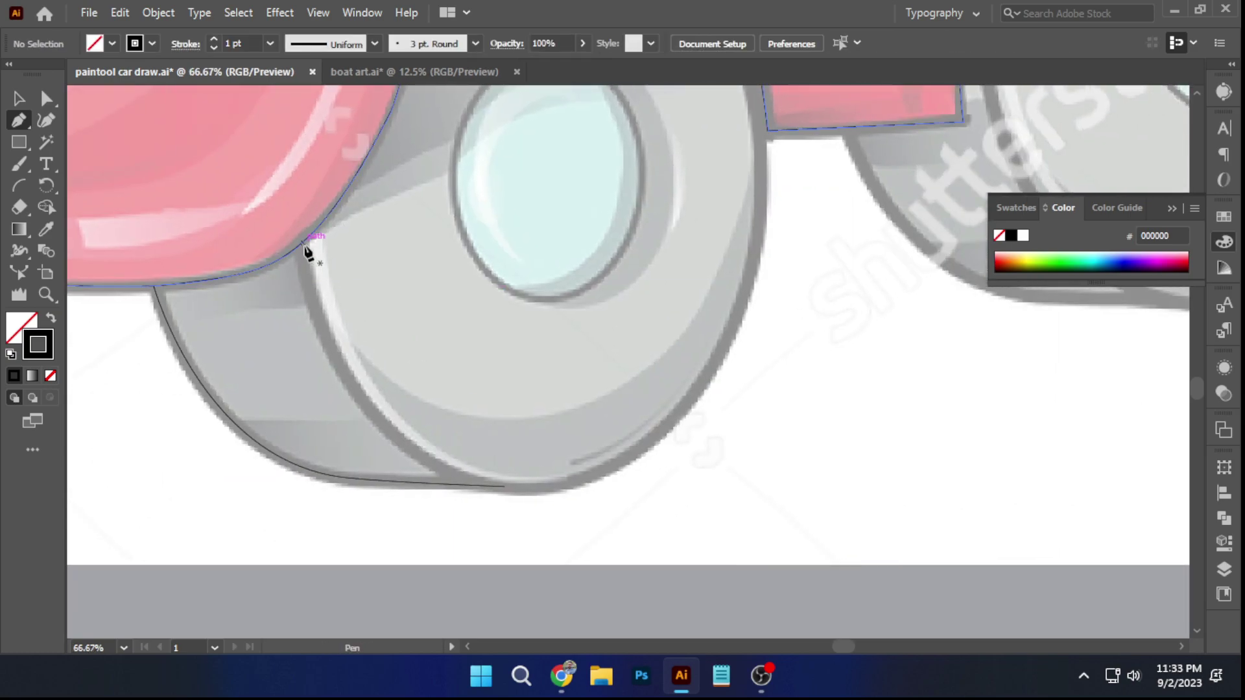
click(301, 243)
drag(523, 487, 687, 490)
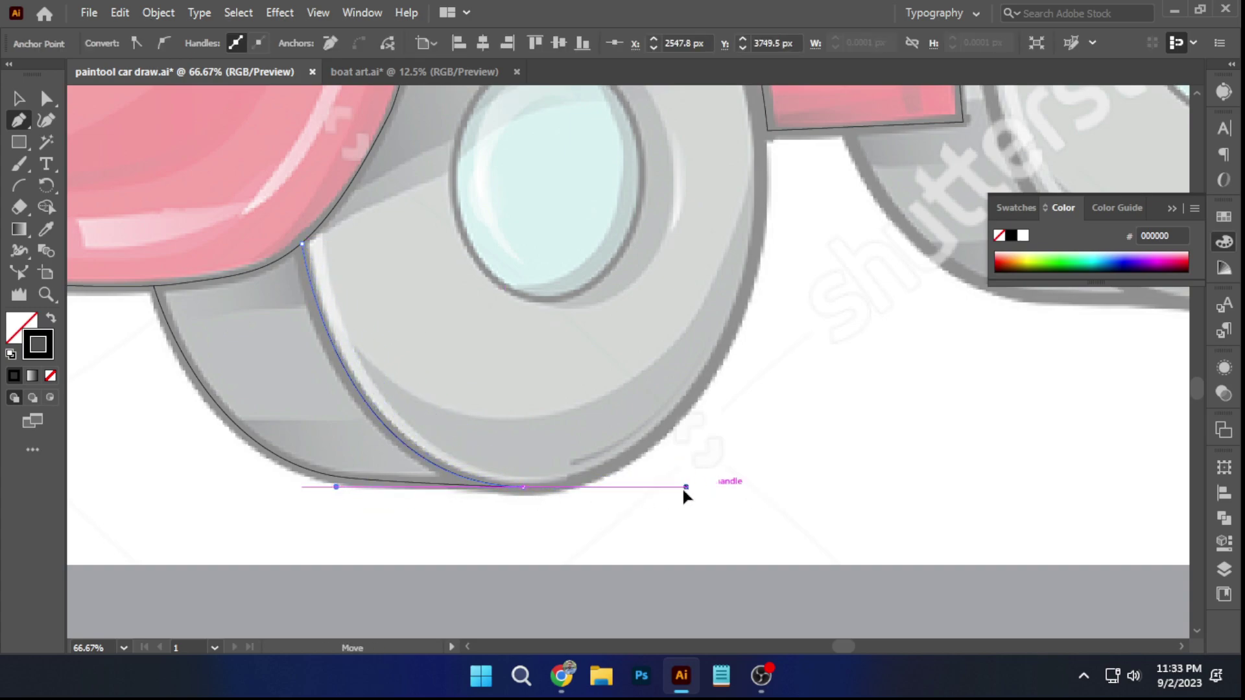
drag(610, 487, 592, 487)
drag(590, 476, 511, 545)
drag(680, 313, 680, 254)
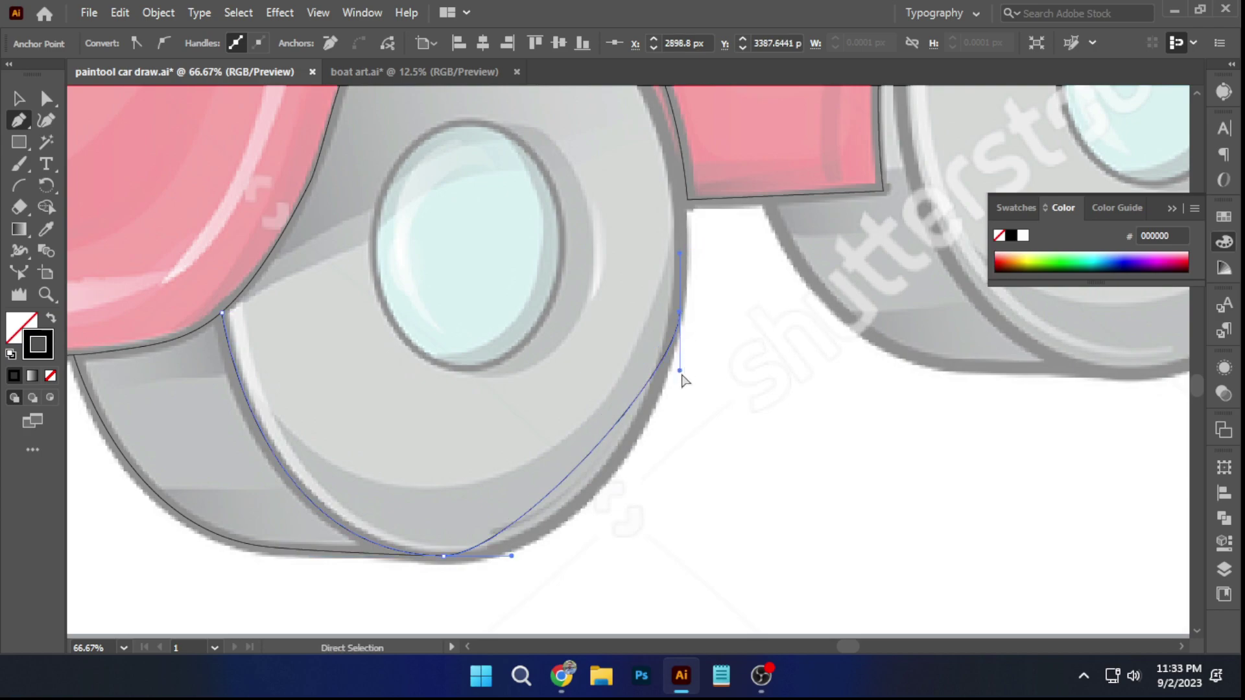
drag(676, 399, 676, 399)
ctrl+click(679, 313)
drag(643, 502, 644, 506)
Continue the right front wheel face path up the right side and over to the top of the wheel arch
drag(642, 383, 606, 602)
drag(643, 537, 652, 344)
key(ctrl+z)
click(258, 43)
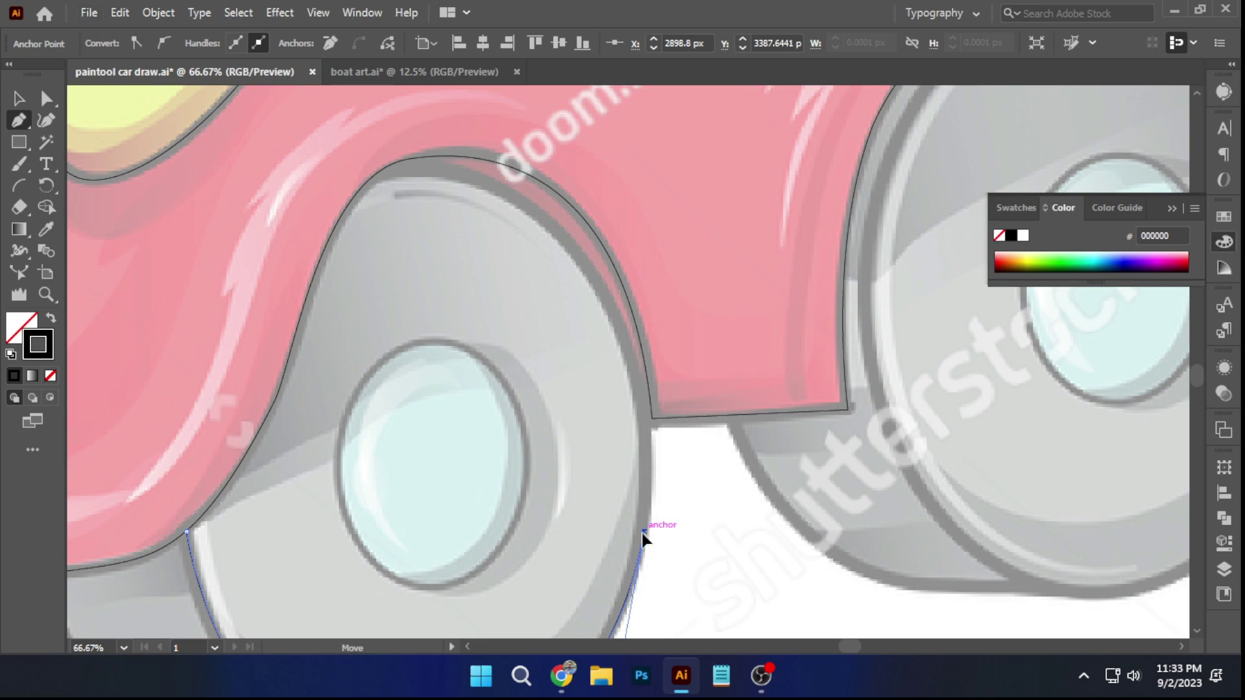
drag(602, 290, 561, 254)
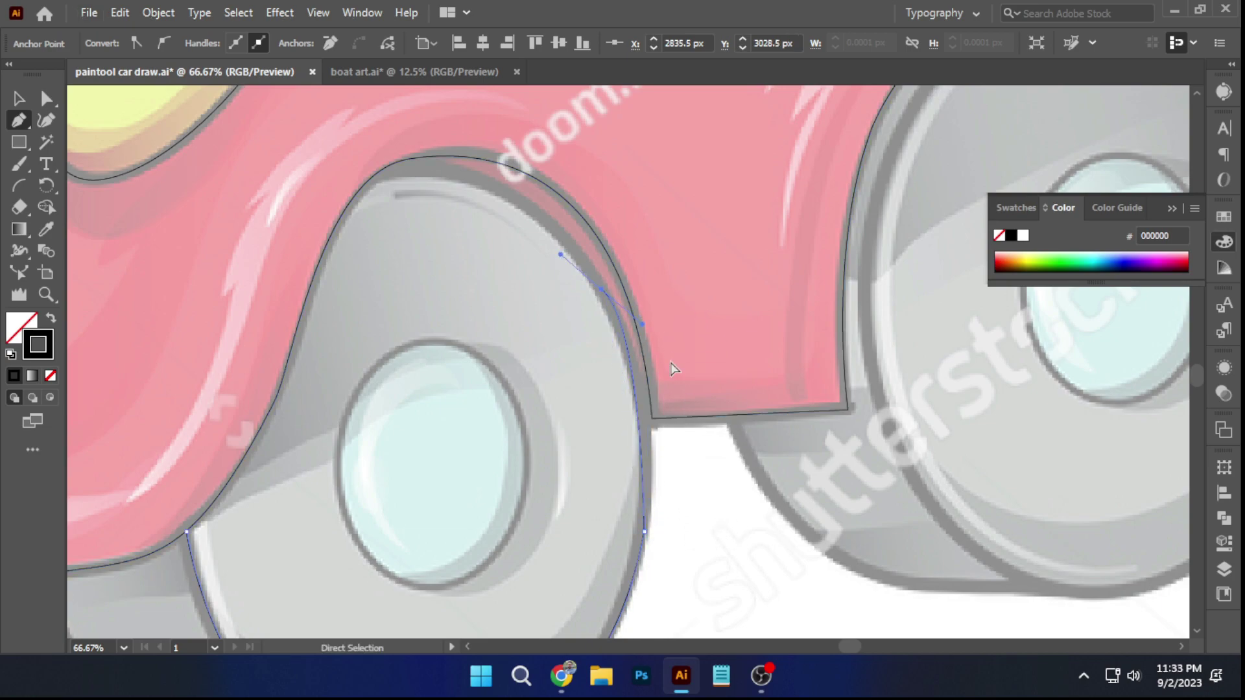
drag(666, 383, 666, 383)
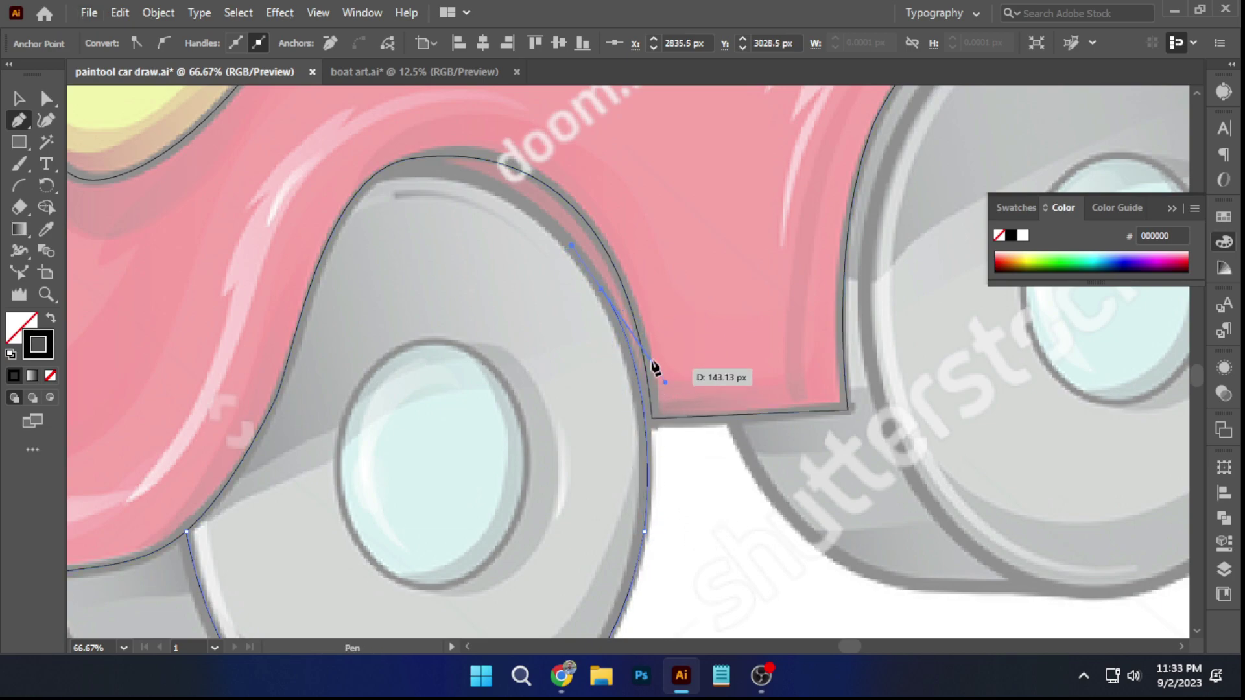
drag(639, 337, 658, 406)
drag(405, 235, 355, 236)
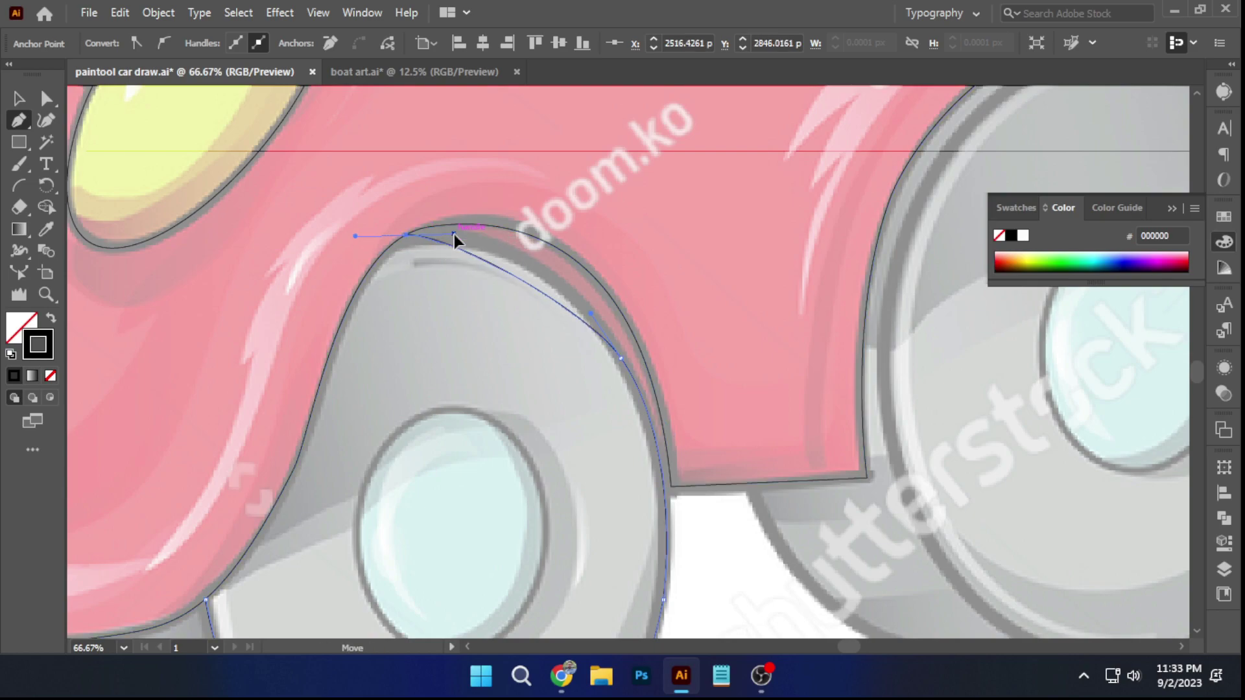
drag(536, 228, 536, 228)
Fine-tune the curve handles at the upper right of the right front wheel face and deselect the path
ctrl+click(708, 279)
ctrl+click(621, 358)
scroll(621, 358, up, 3)
scroll(620, 355, down, 2)
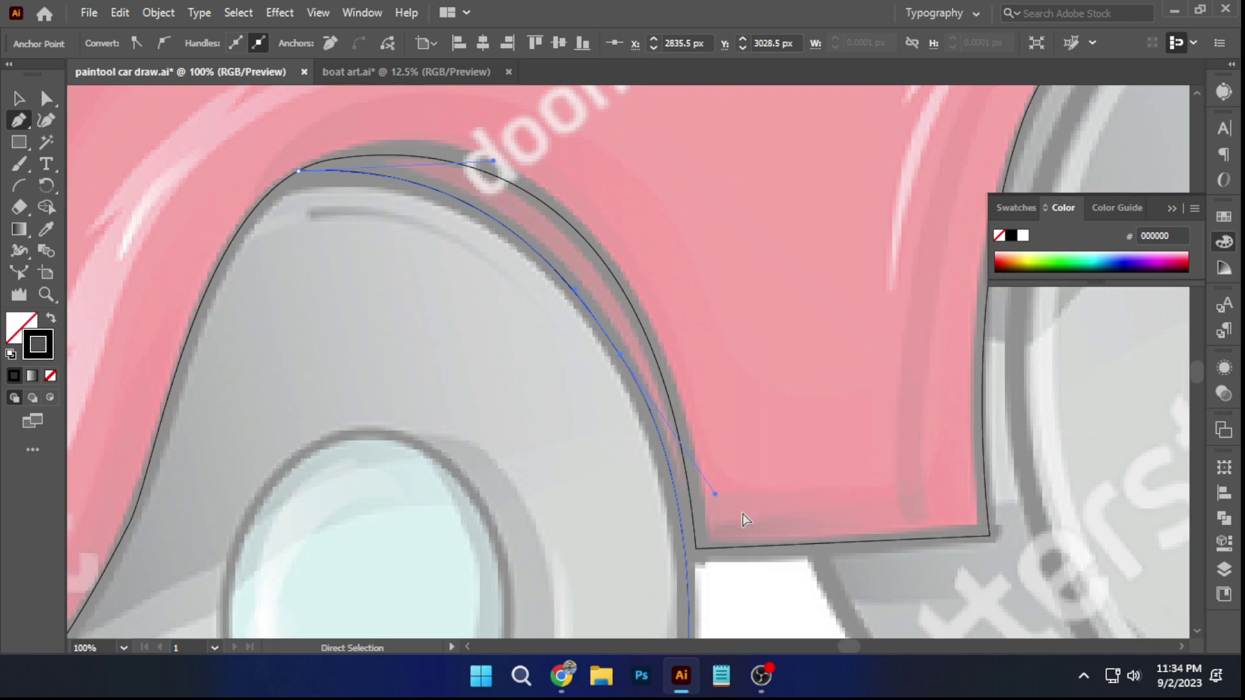
drag(715, 495, 700, 487)
scroll(675, 423, down, 2)
ctrl+click(689, 591)
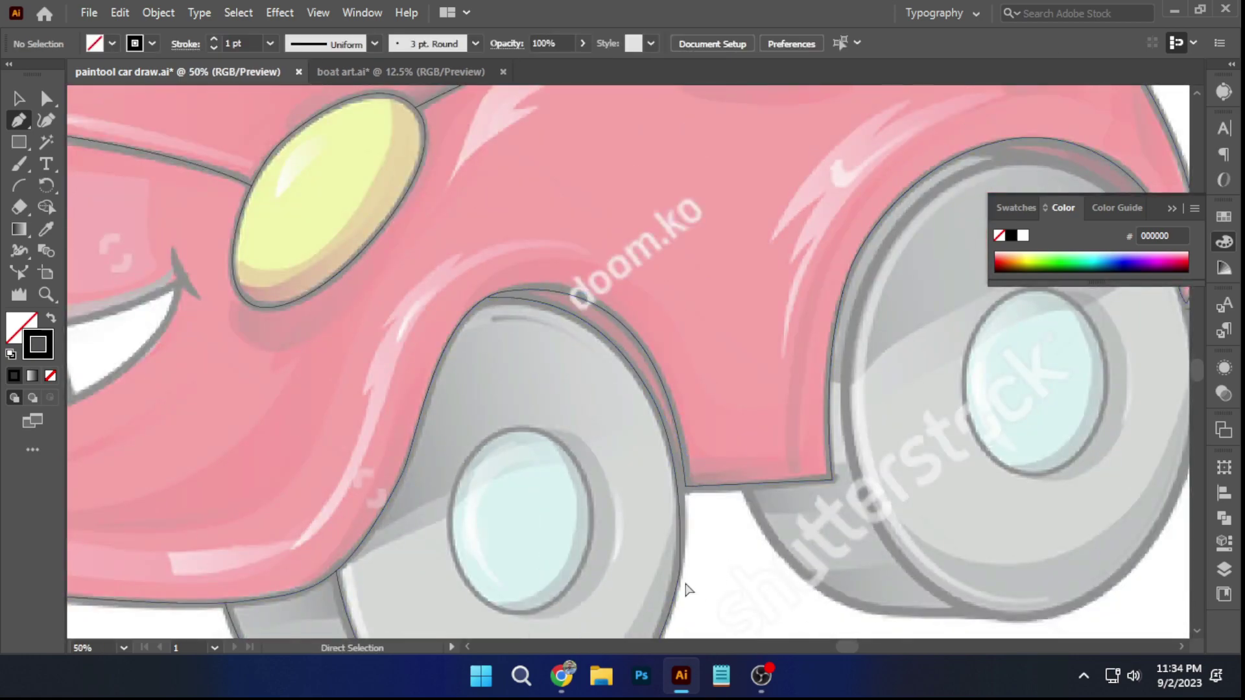
ctrl+click(681, 570)
scroll(682, 572, up, 3)
scroll(683, 573, up, 1)
drag(654, 569, 228, 548)
scroll(719, 551, down, 6)
key(Escape)
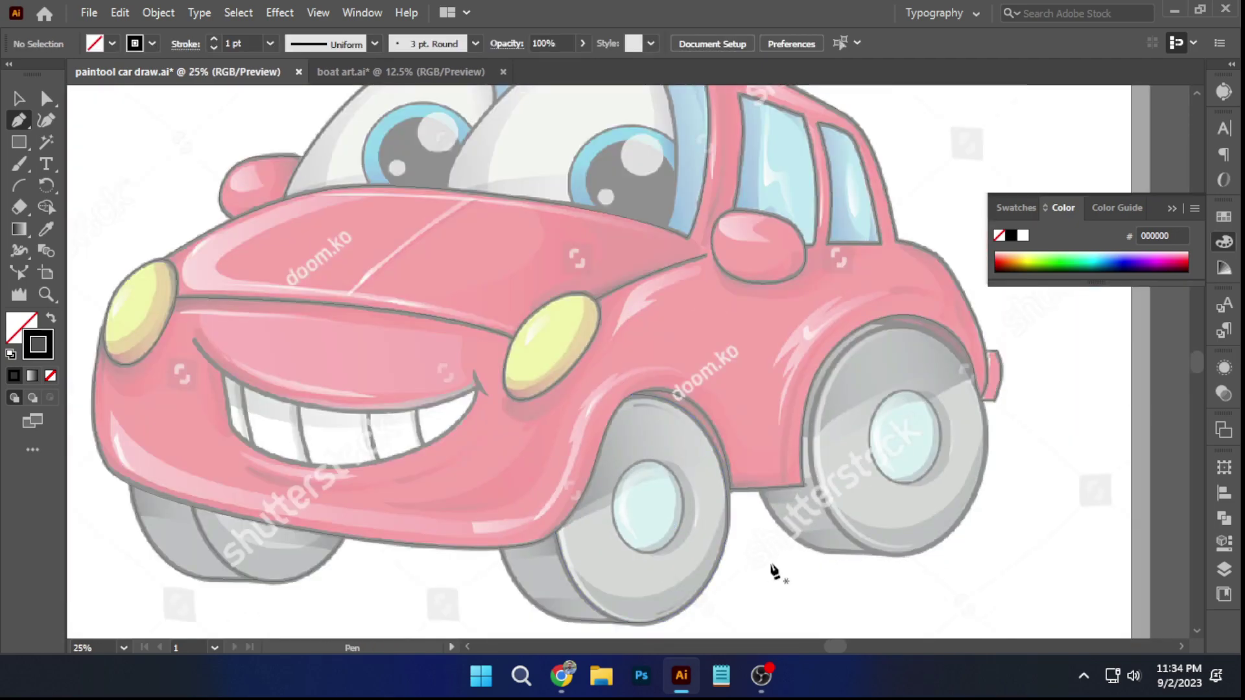
Draw an ellipse over the right front wheel's hubcap, fit its top and side edges to the reference and deselect it
scroll(717, 554, up, 3)
drag(19, 142, 84, 170)
drag(562, 399, 655, 524)
scroll(594, 445, up, 1)
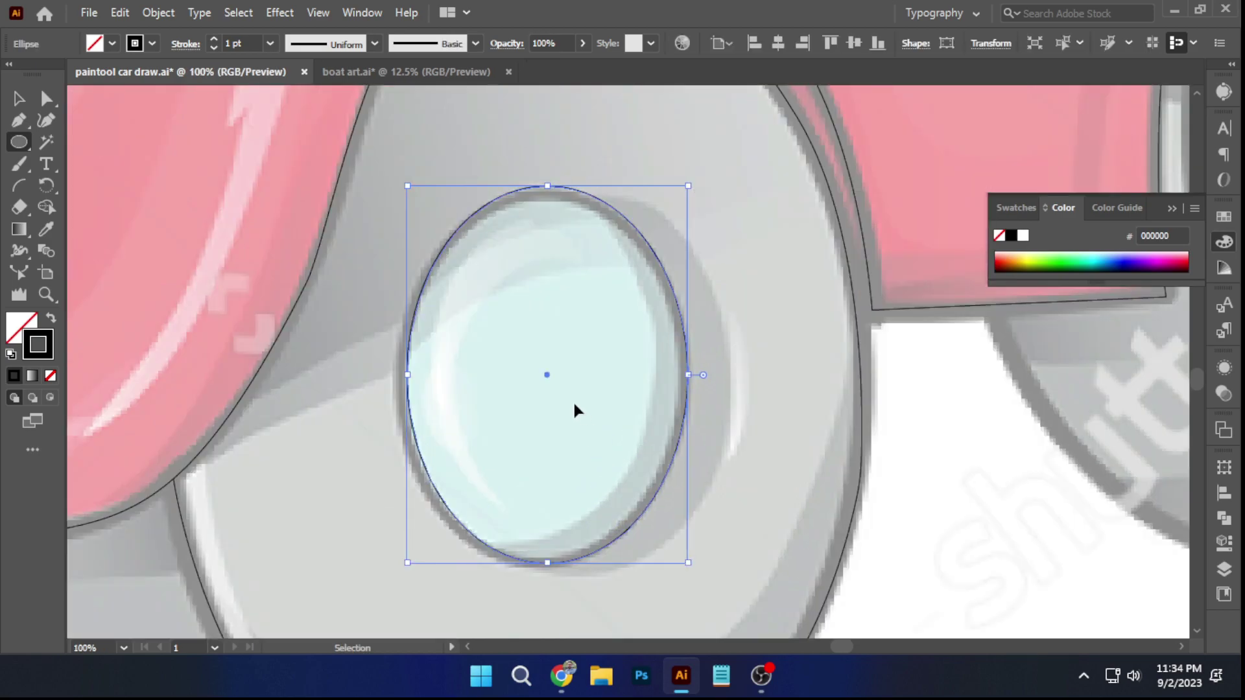
drag(550, 186, 549, 191)
drag(407, 377, 404, 385)
drag(688, 377, 682, 377)
ctrl+click(367, 272)
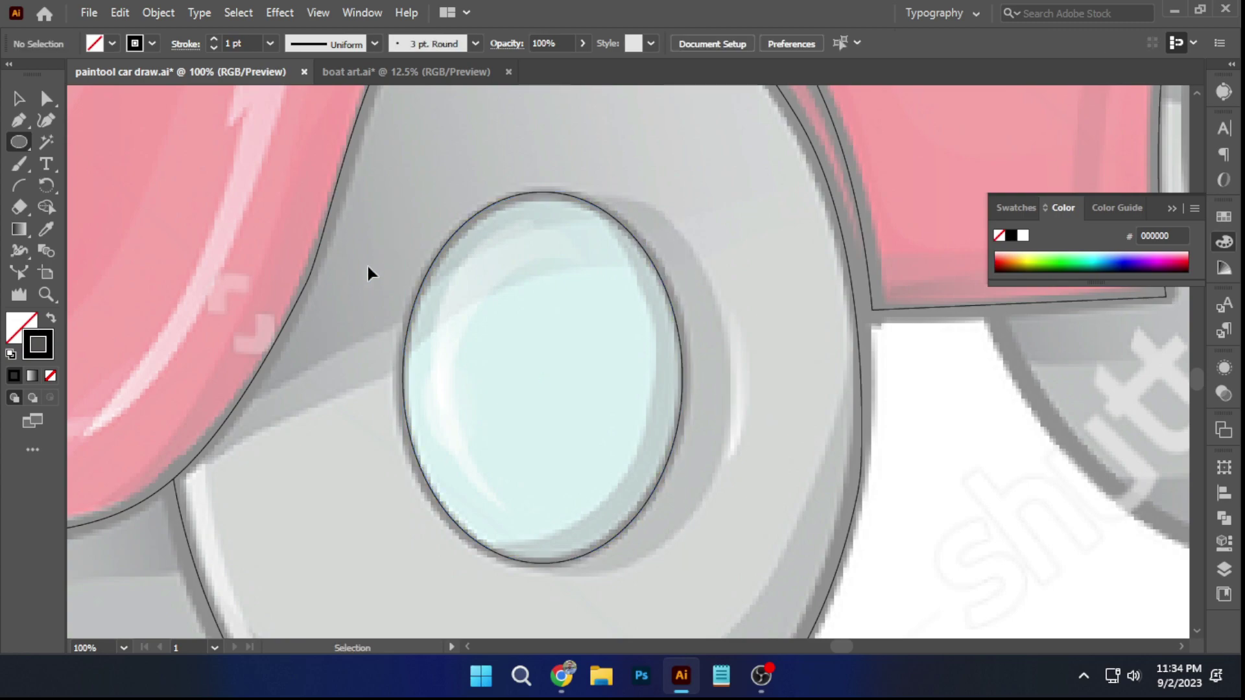
Trace the rear tire's outer tread edge from the body's lower edge to the bottom of the wheel face and deselect it
scroll(367, 272, down, 2)
drag(915, 441, 648, 579)
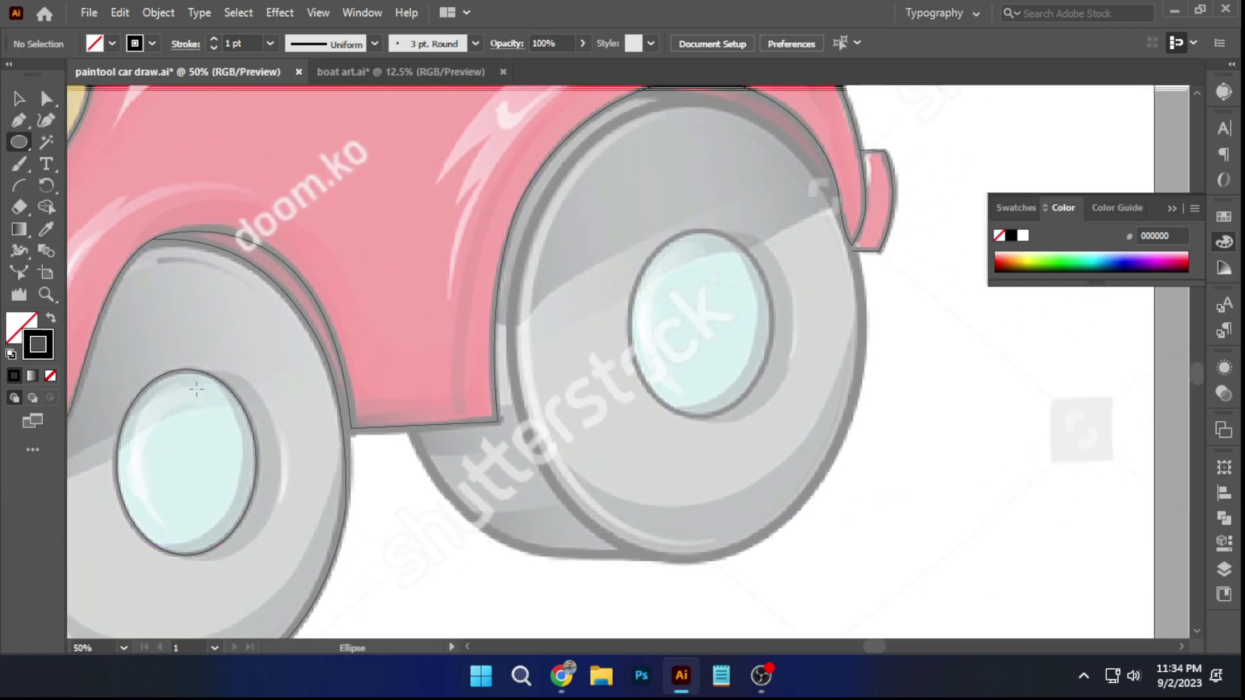
drag(532, 429, 530, 385)
click(405, 382)
drag(541, 510, 567, 536)
click(654, 511)
ctrl+click(673, 513)
Draw an ellipse over the rear wheel's face and stretch it to the wheel's left, bottom and top edges
drag(509, 307, 482, 348)
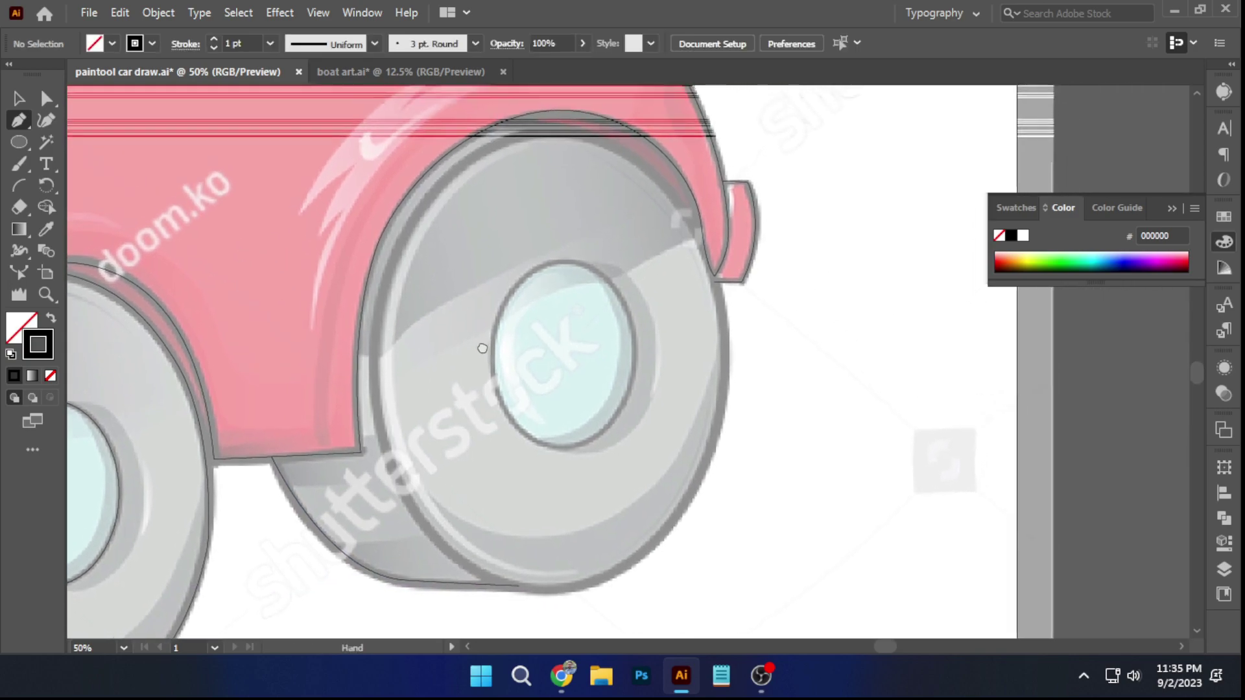
drag(450, 180, 729, 564)
drag(590, 566, 589, 585)
key(ctrl+z)
drag(450, 373, 373, 370)
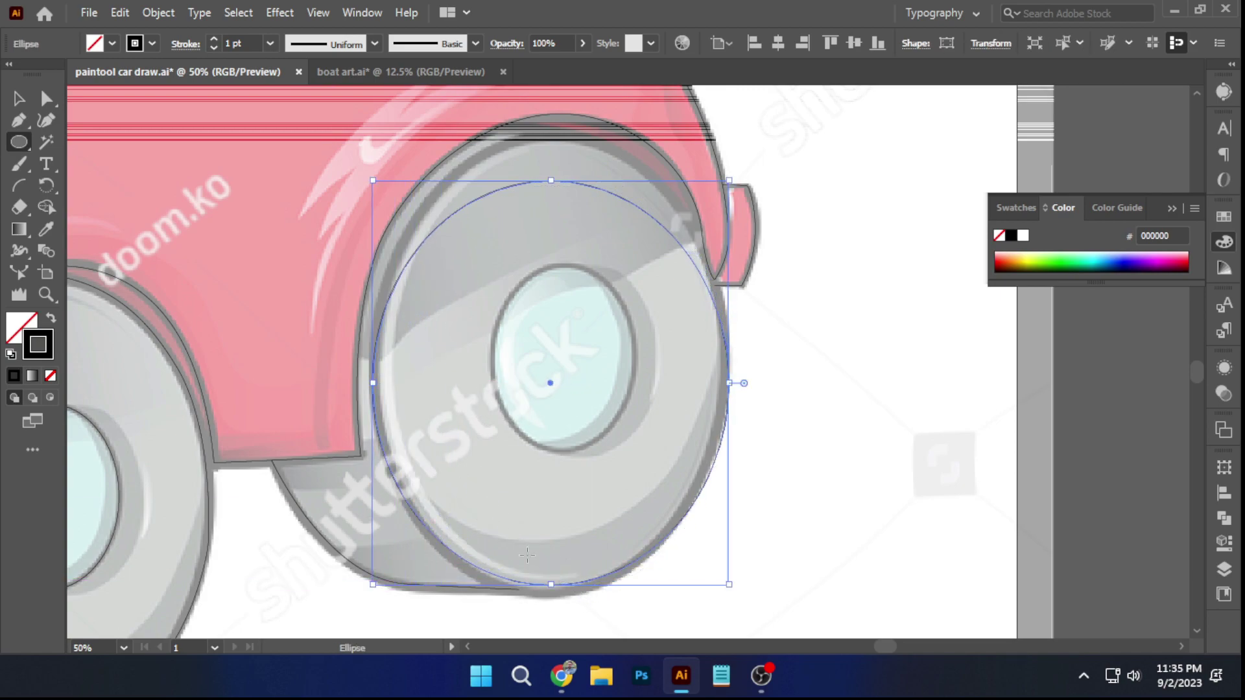
scroll(551, 585, up, 3)
drag(547, 586, 547, 587)
scroll(547, 587, down, 4)
scroll(503, 320, up, 3)
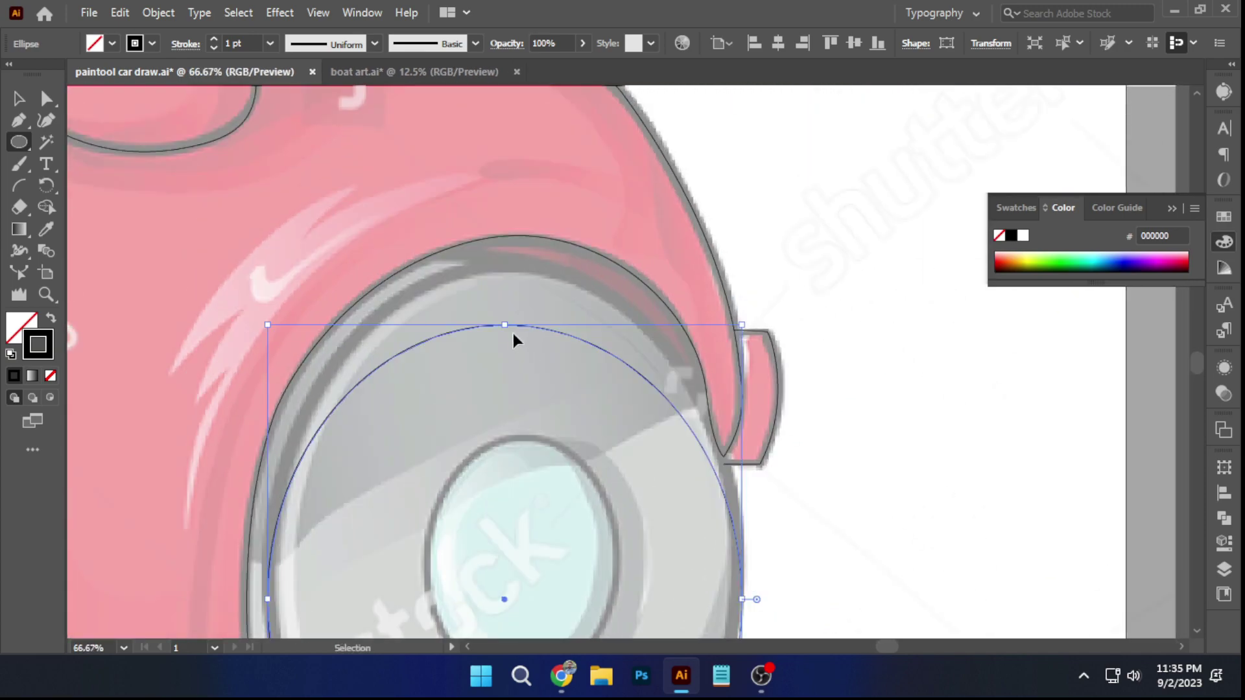
drag(502, 320, 501, 225)
scroll(501, 227, down, 1)
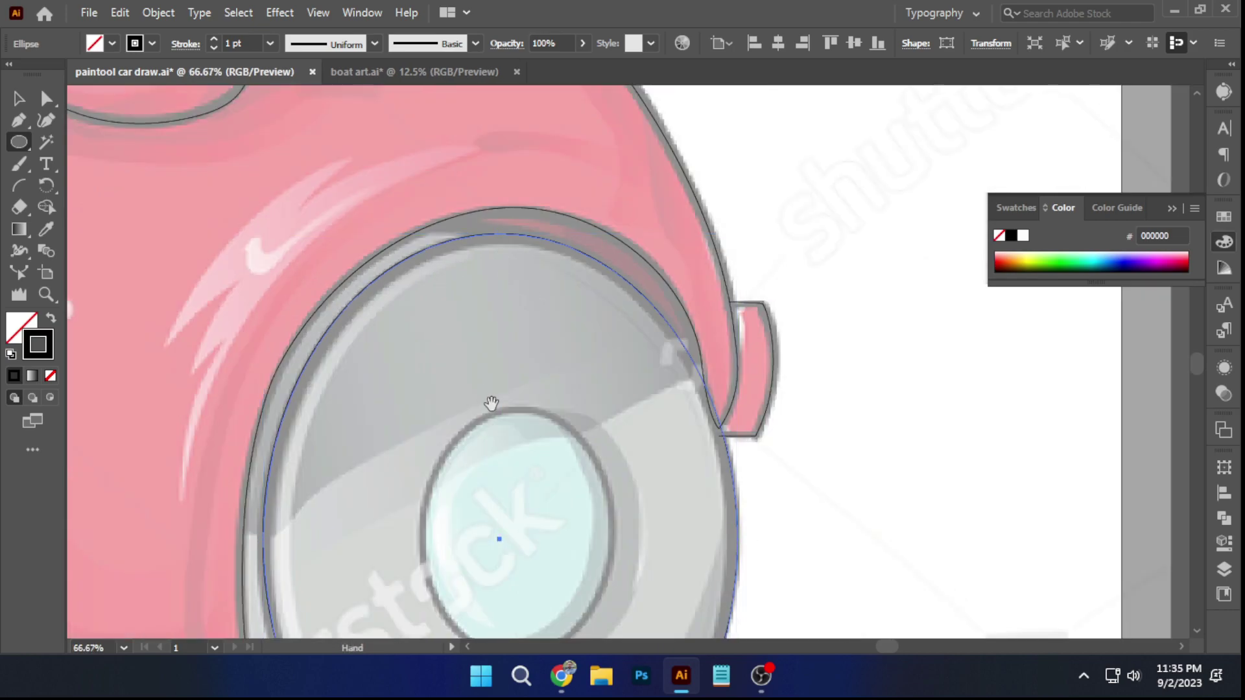
Fine-tune the right and top edges of the rear wheel ellipse to match the reference and deselect it
scroll(726, 458, down, 2)
drag(719, 456, 714, 456)
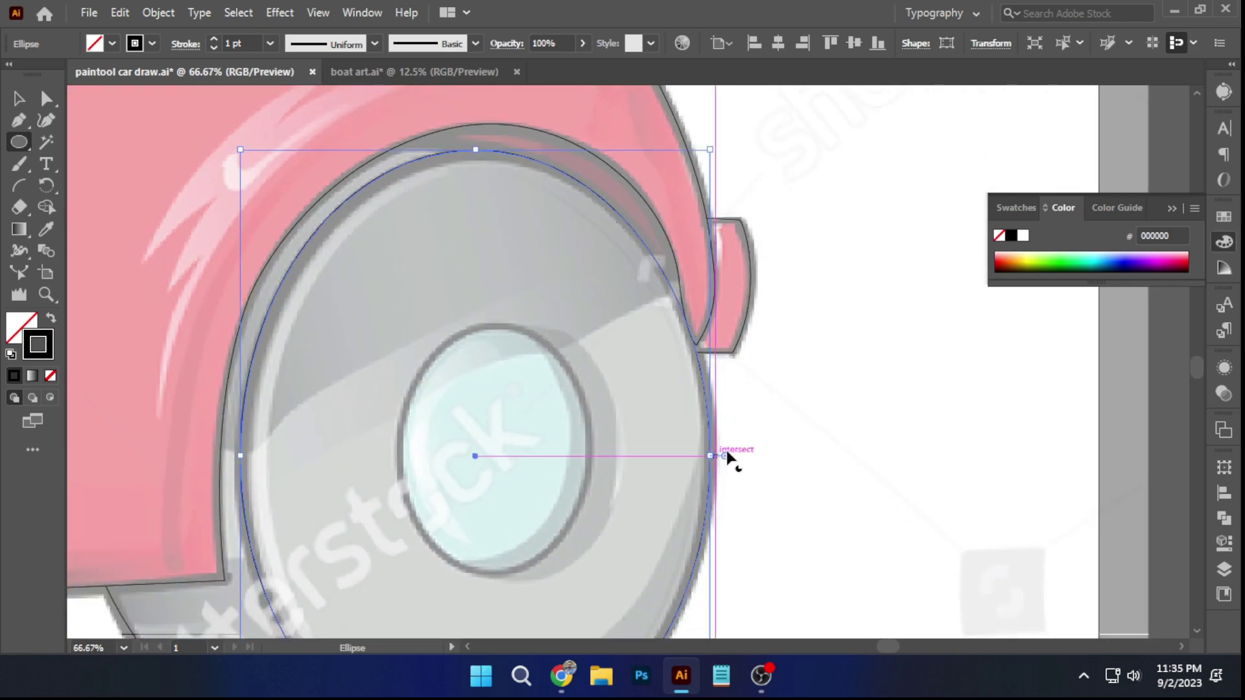
scroll(655, 373, down, 2)
scroll(674, 354, up, 4)
scroll(675, 353, down, 5)
drag(630, 431, 675, 456)
scroll(566, 208, up, 3)
drag(528, 297, 530, 303)
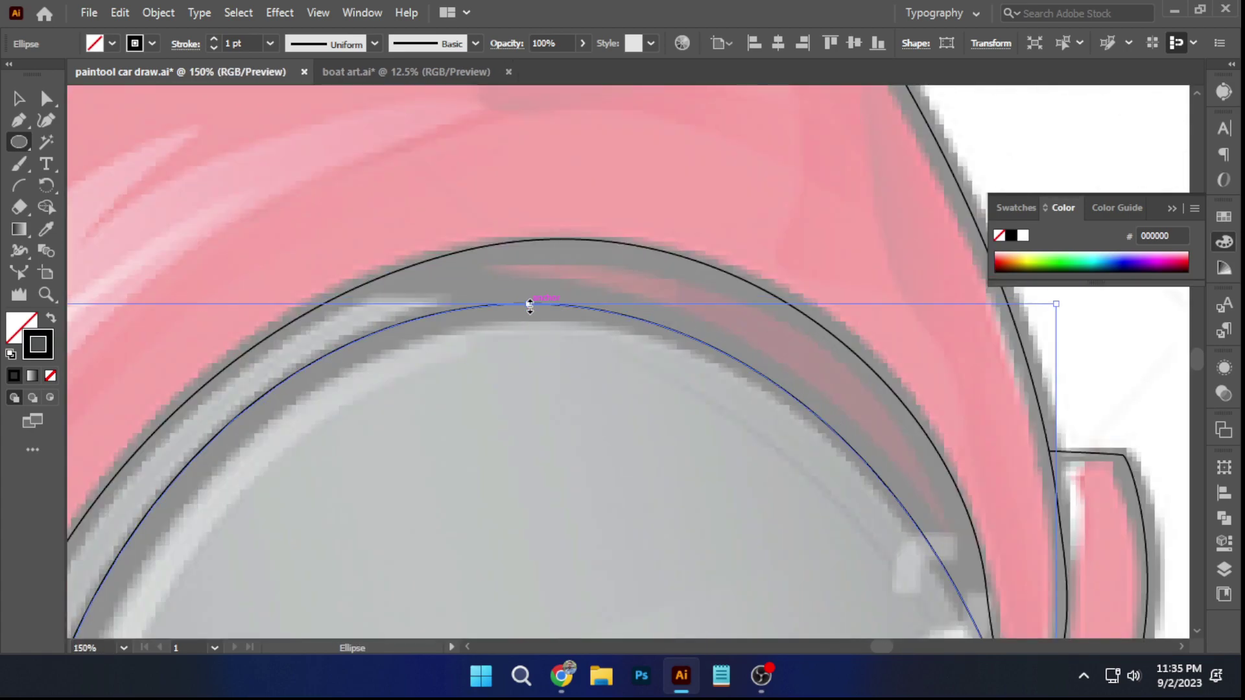
scroll(529, 303, down, 3)
ctrl+click(781, 447)
Duplicate the front wheel's hubcap ellipse onto the rear wheel's hubcap and deselect it
drag(753, 409, 851, 164)
drag(196, 433, 714, 299)
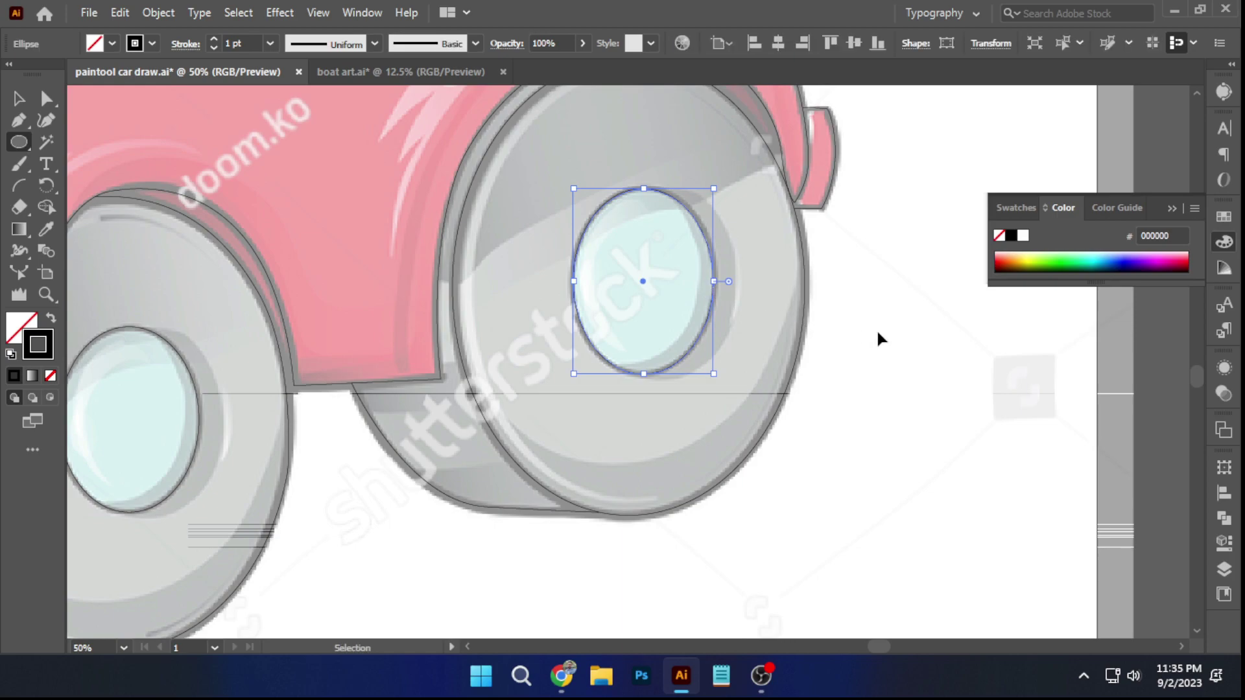
ctrl+click(876, 328)
scroll(875, 328, down, 3)
Trace the mouth's upper edge with the Pen tool from the left smile tip to the right corner above the teeth
scroll(255, 294, up, 3)
drag(572, 293, 402, 338)
click(19, 120)
drag(470, 296, 339, 377)
click(167, 259)
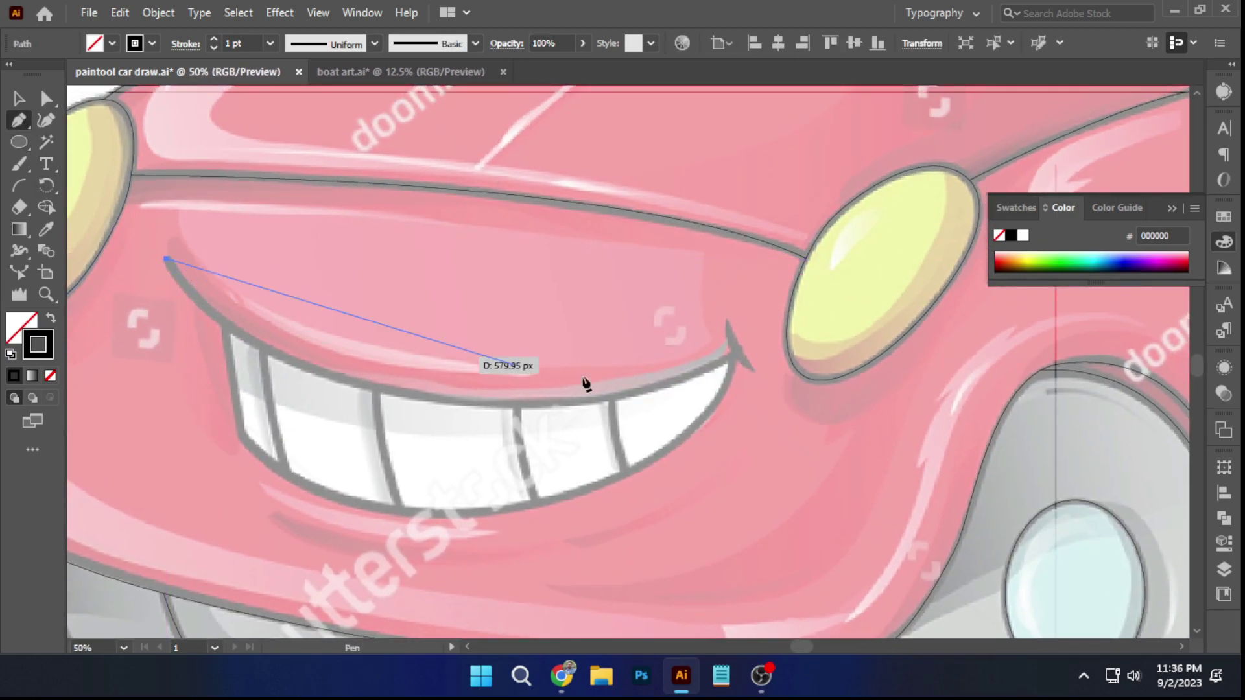
drag(474, 405, 670, 418)
key(ctrl+z)
drag(383, 389, 542, 410)
drag(714, 364, 809, 344)
Adjust the curve handles of the mouth's upper edge so the line follows the reference above the teeth
key(ctrl+equal)
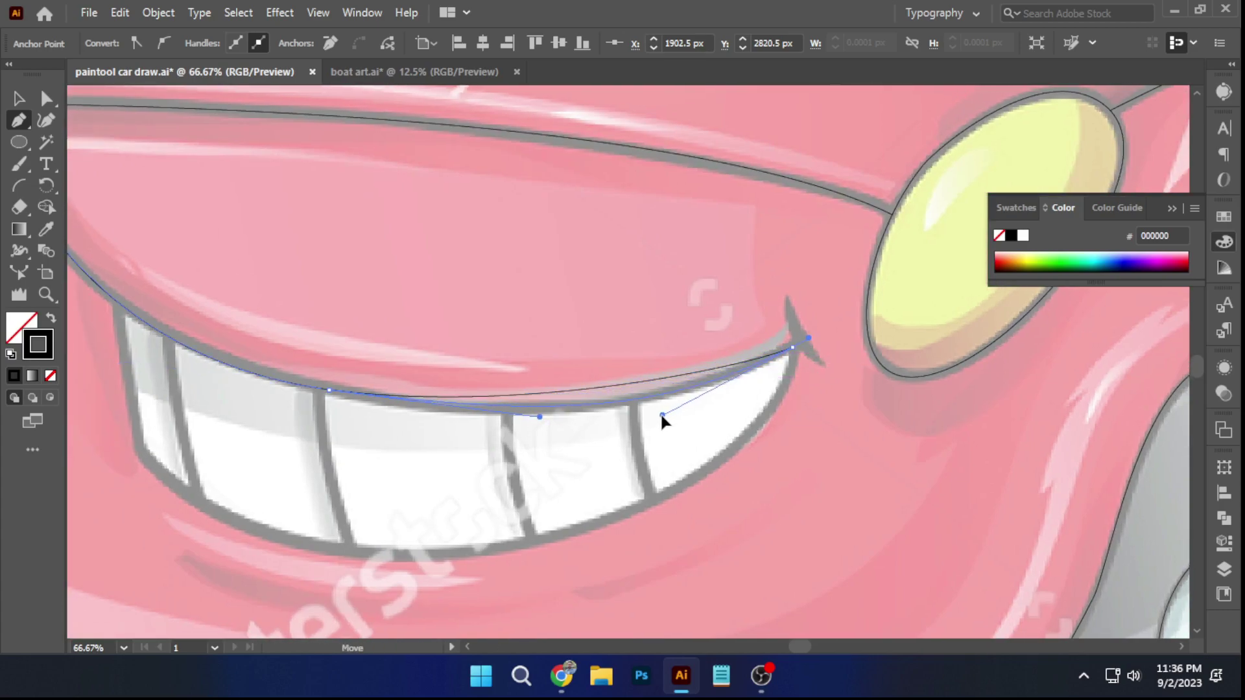
key(ctrl+equal)
key(ctrl+equal)
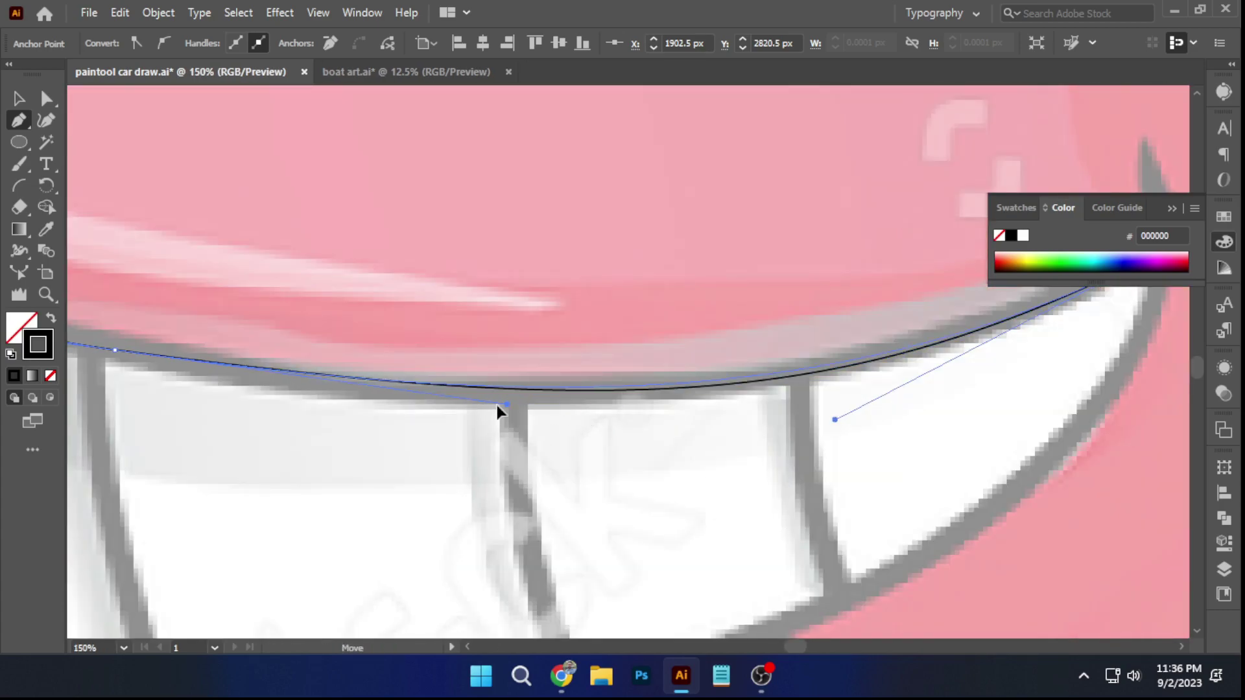
drag(452, 404, 553, 424)
scroll(796, 410, down, 1)
drag(1094, 313, 806, 416)
scroll(754, 422, up, 2)
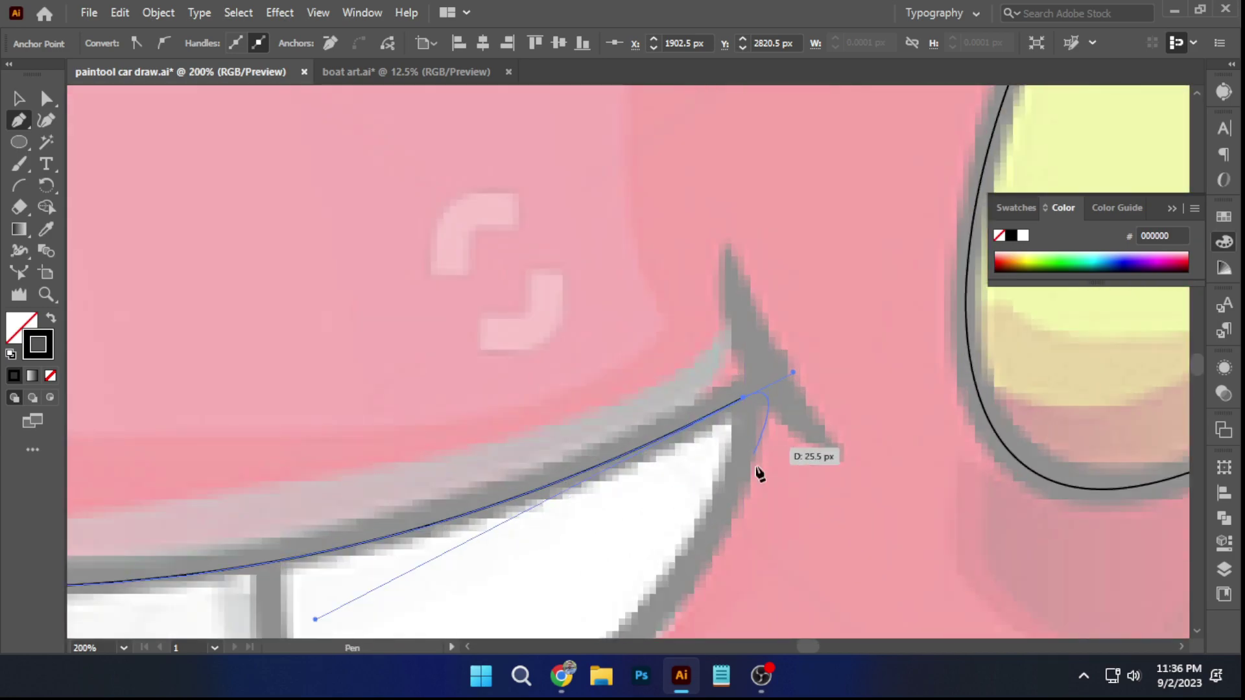
Continue the mouth path from the right corner down and along the lower edge of the right-hand teeth
scroll(677, 562, down, 2)
scroll(655, 454, down, 5)
scroll(649, 389, left, 2)
drag(660, 330, 858, 257)
drag(639, 244, 832, 239)
scroll(832, 240, down, 1)
drag(420, 303, 414, 359)
scroll(370, 350, up, 2)
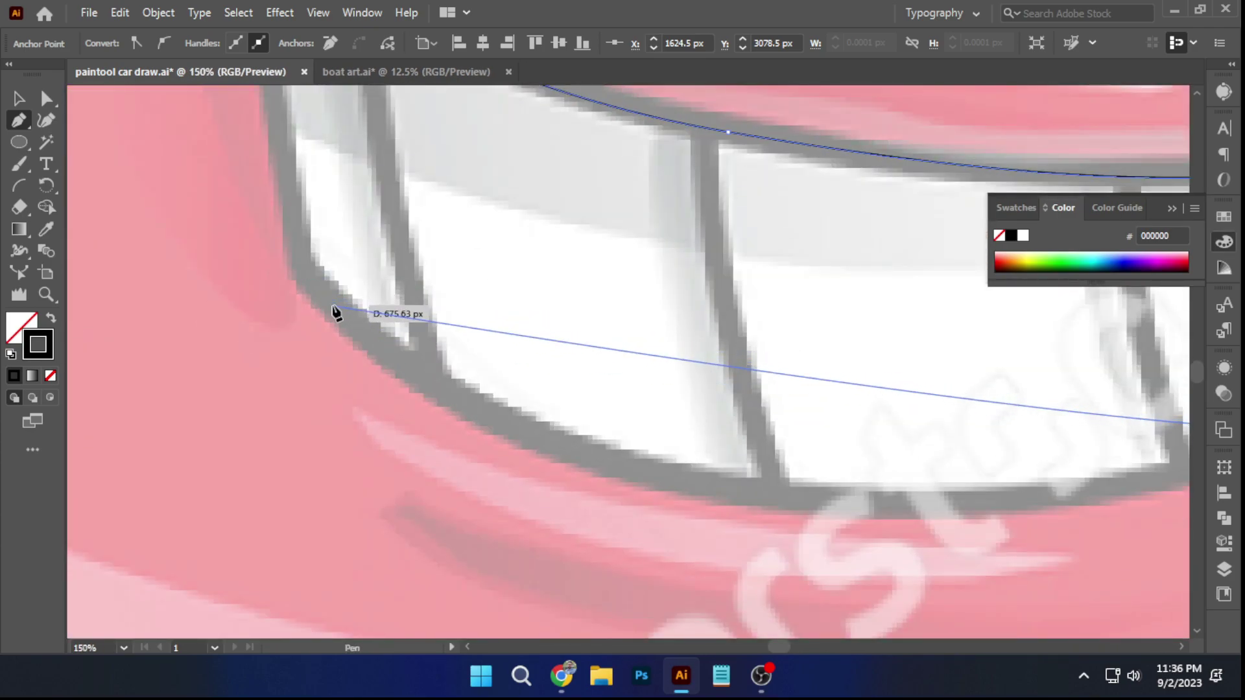
Extend the mouth path along the lower edge of the teeth and around the lower left corner
drag(332, 305, 345, 337)
scroll(378, 352, down, 1)
drag(562, 387, 491, 376)
drag(283, 333, 524, 528)
drag(217, 233, 266, 369)
Trace the mouth's left side up along the leftmost tooth to meet the upper edge line
scroll(242, 181, up, 1)
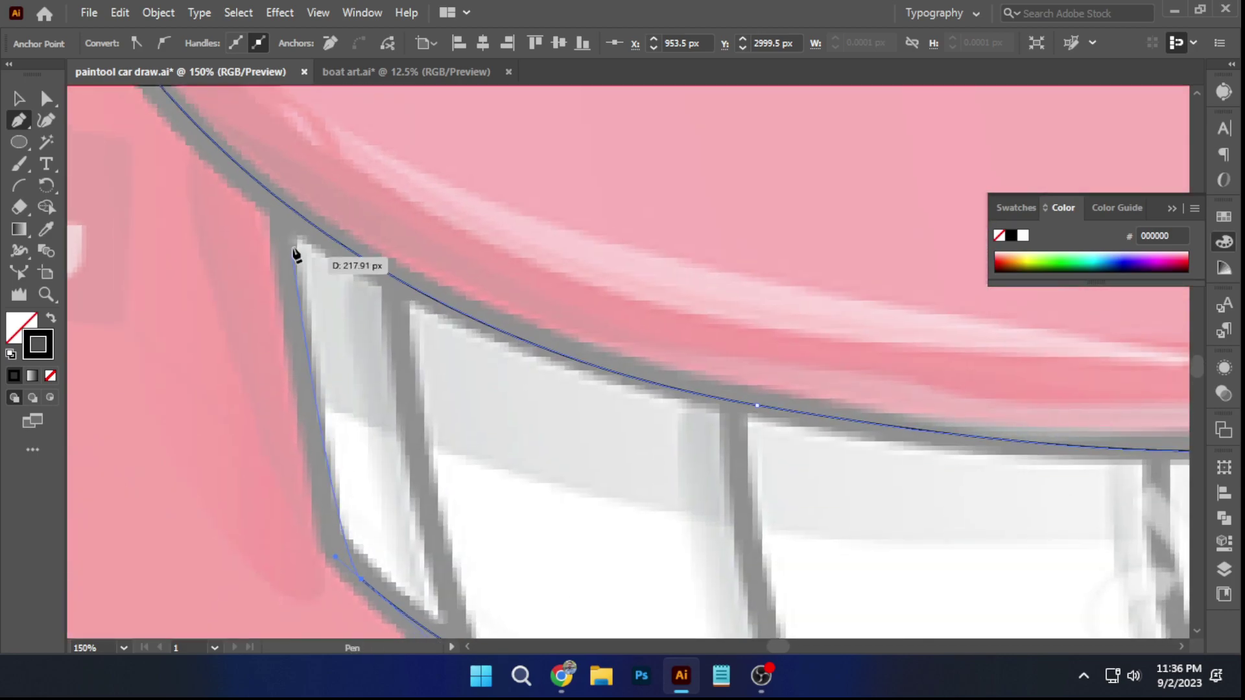
drag(300, 252, 275, 459)
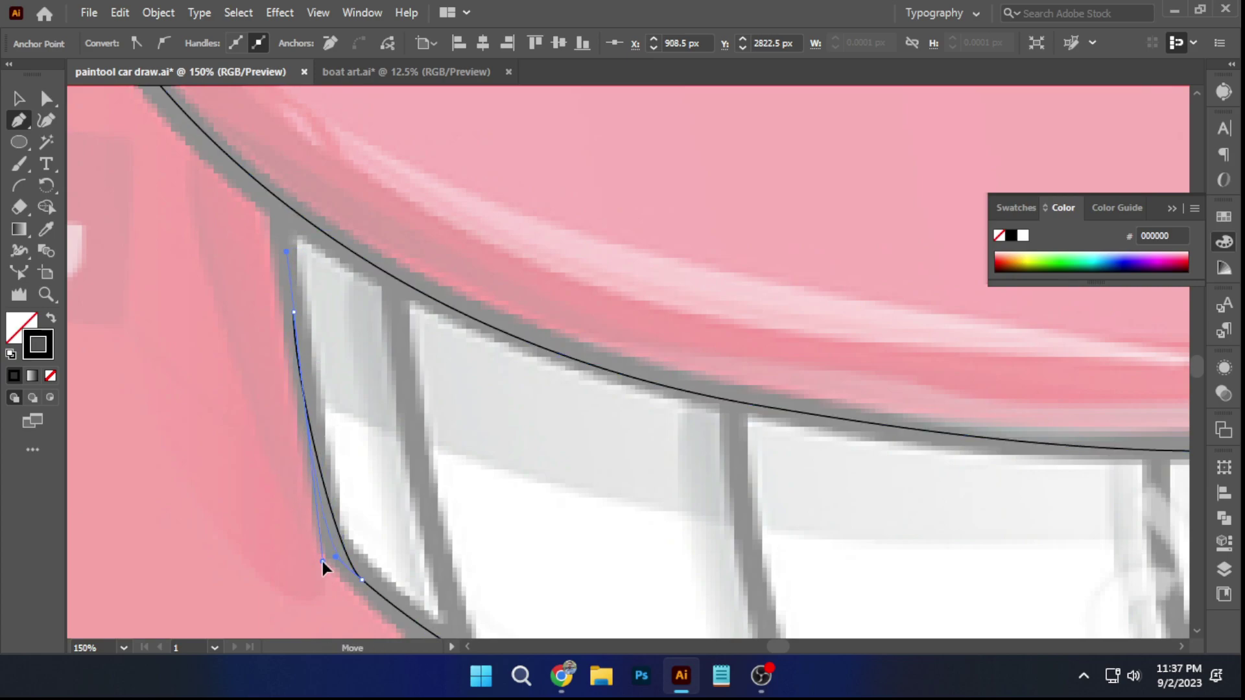
scroll(318, 350, up, 2)
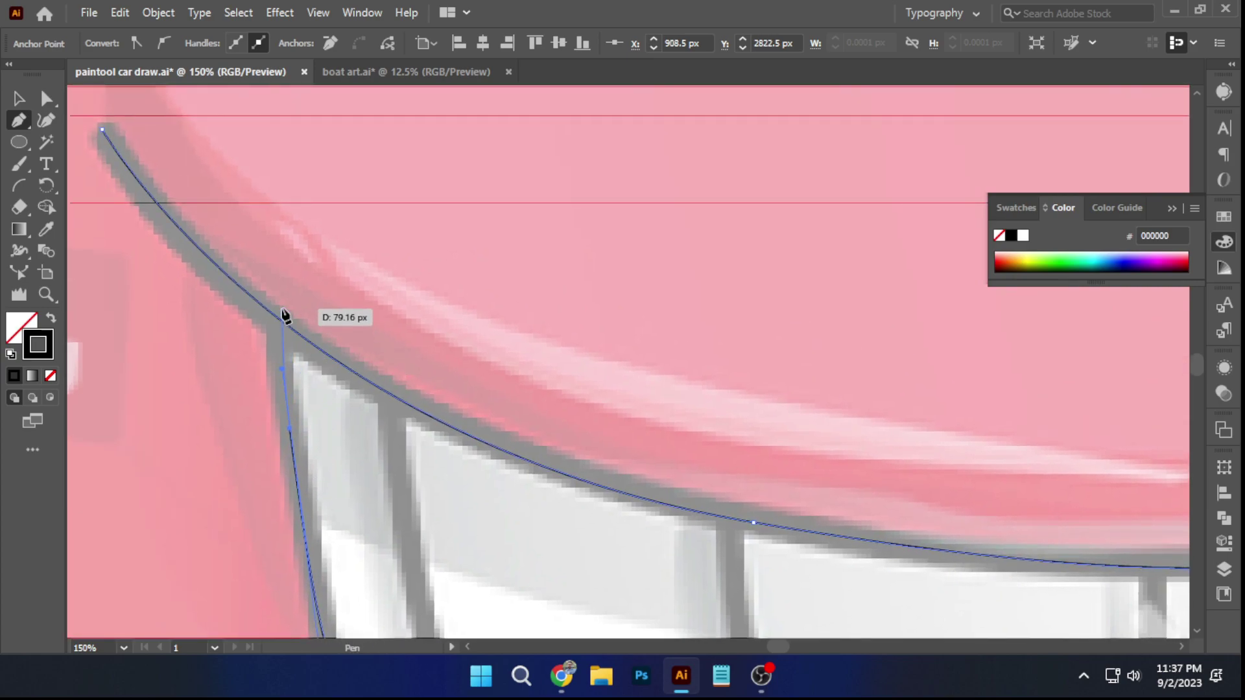
scroll(288, 321, up, 4)
scroll(292, 324, up, 2)
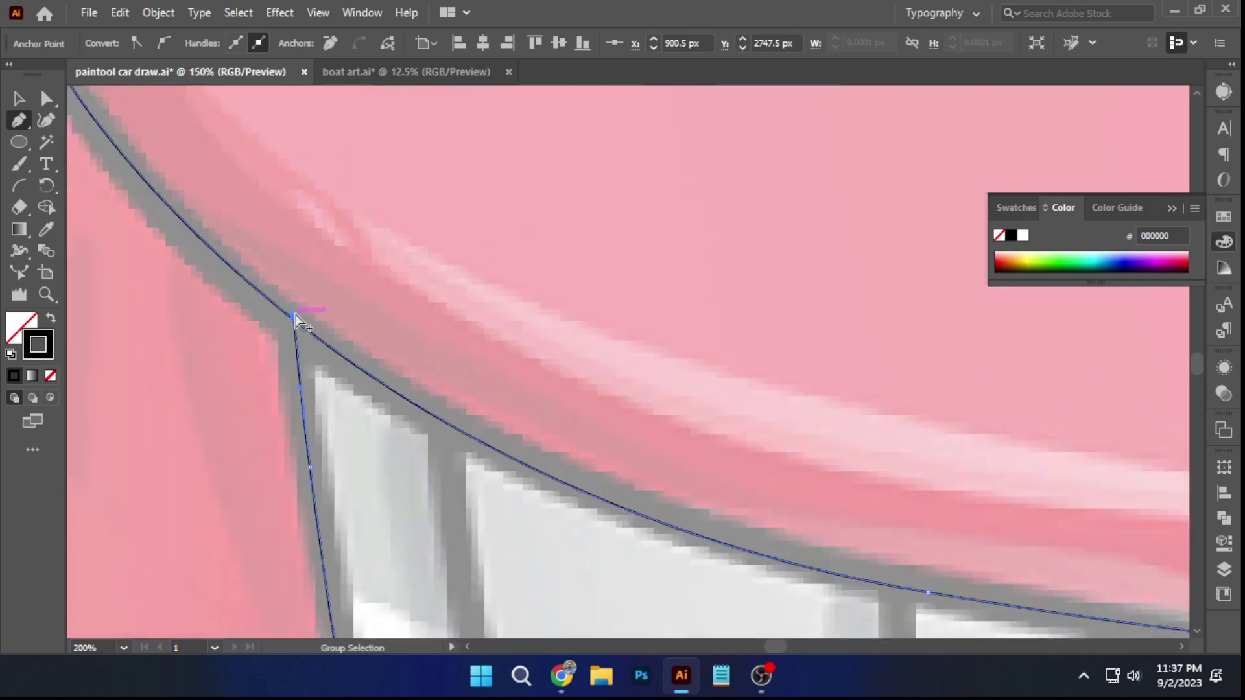
Move the end anchor of the mouth outline onto the upper edge line so the two lines meet at the mouth's left side
click(46, 99)
scroll(383, 300, up, 3)
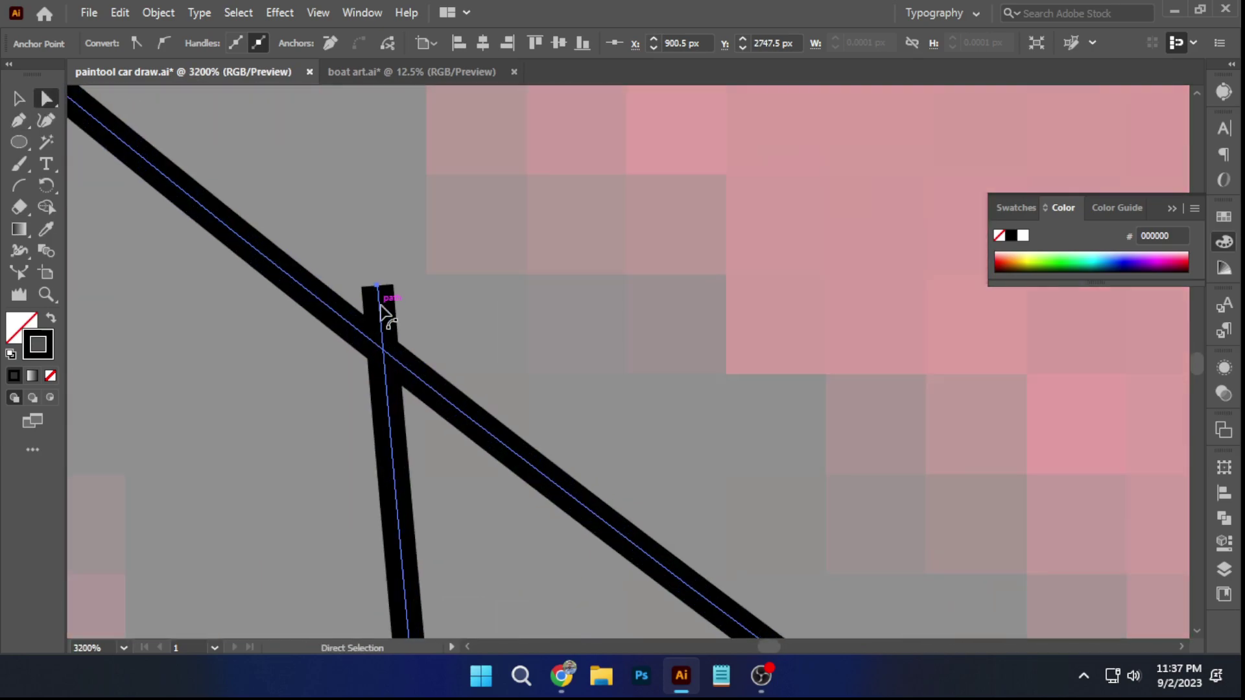
drag(382, 300, 387, 352)
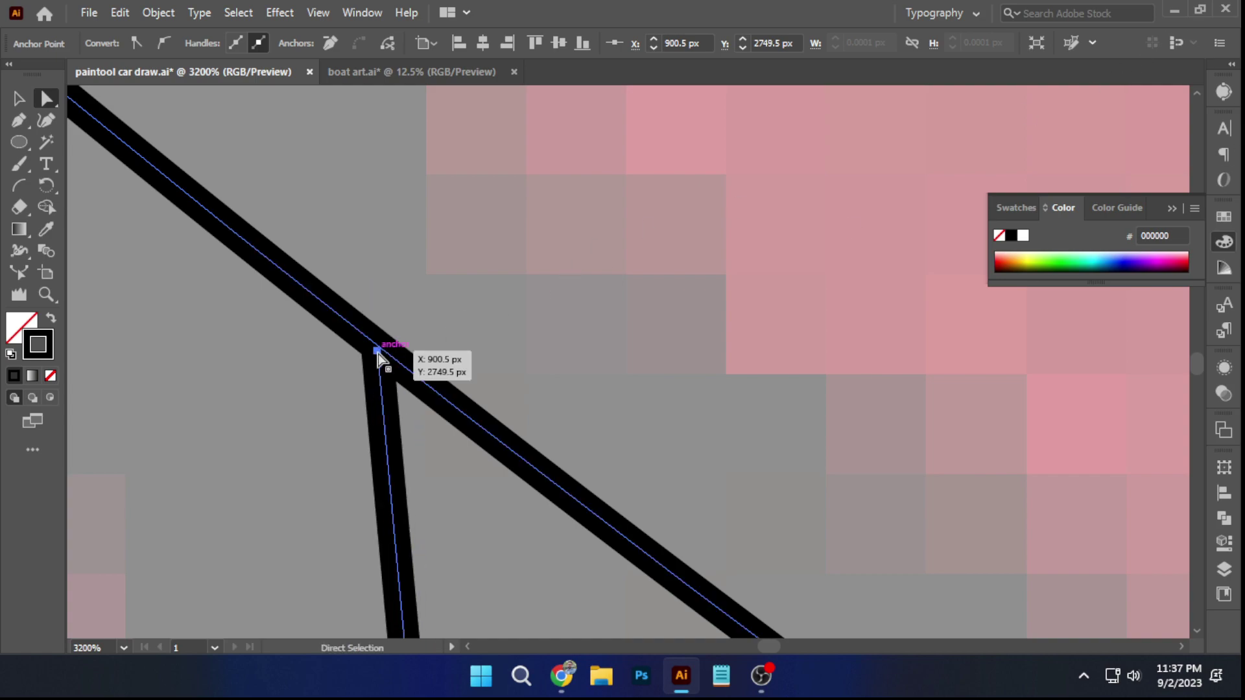
scroll(380, 355, up, 4)
drag(475, 430, 490, 399)
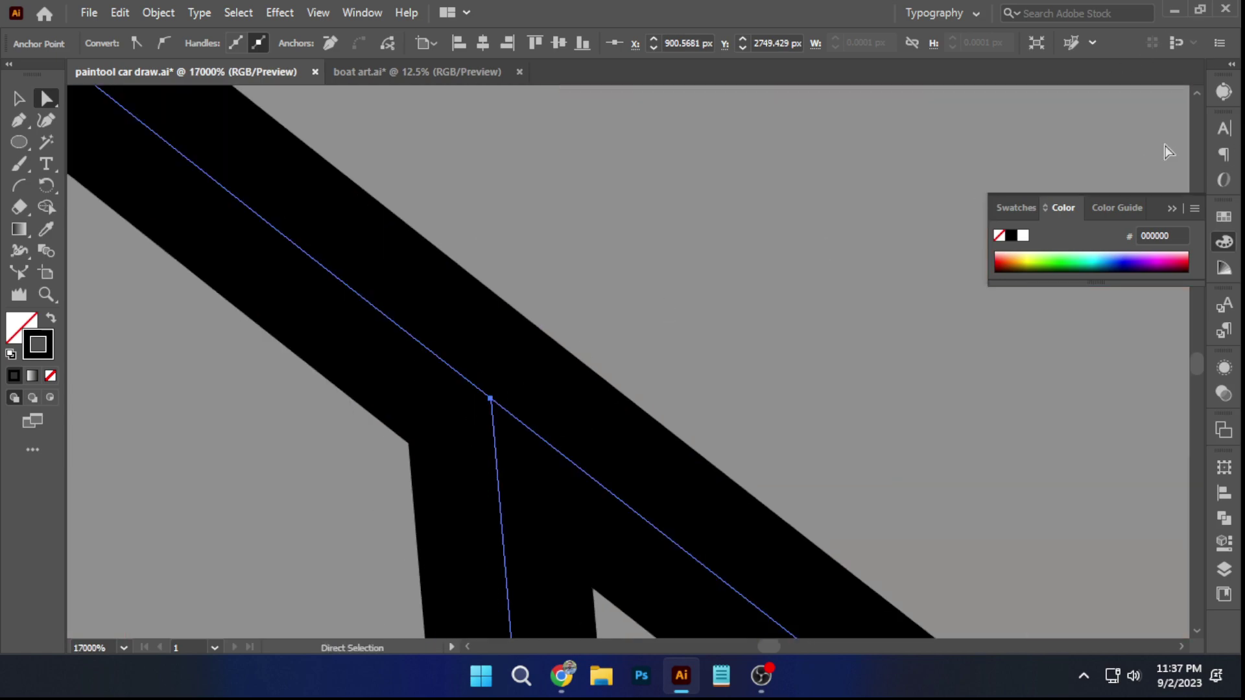
scroll(721, 278, down, 10)
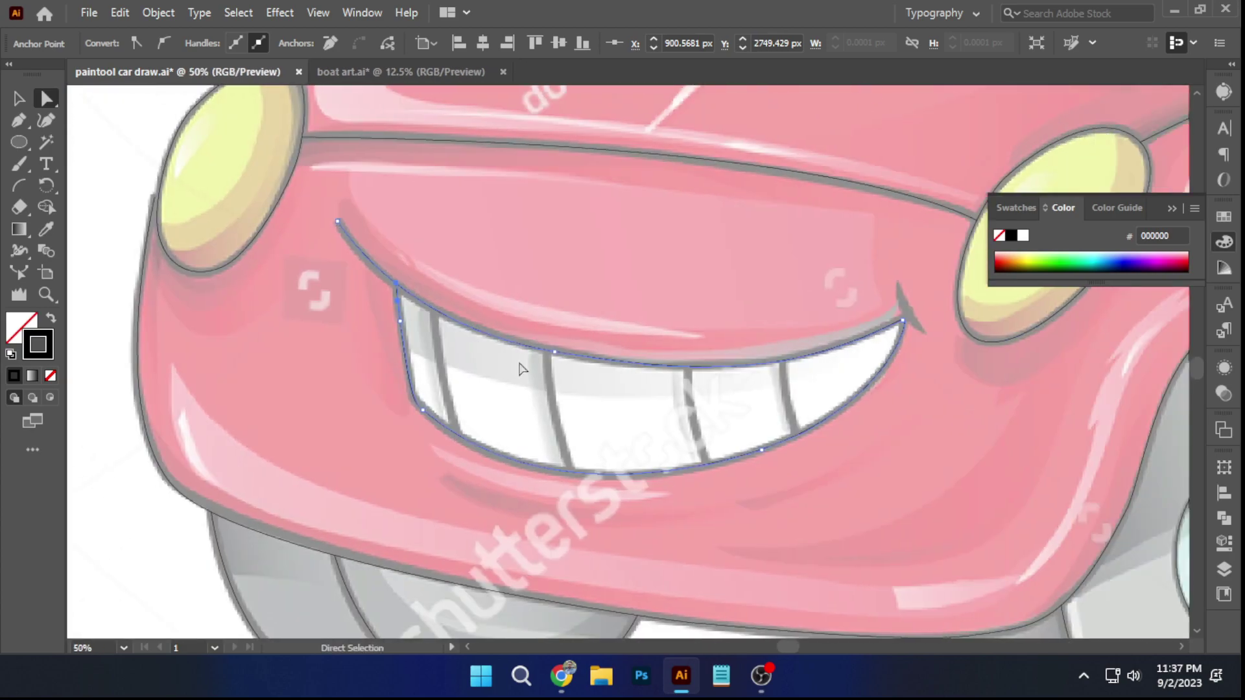
Draw the two leftmost tooth dividers as separate curves from the mouth's upper edge down to its lower edge
scroll(498, 361, up, 3)
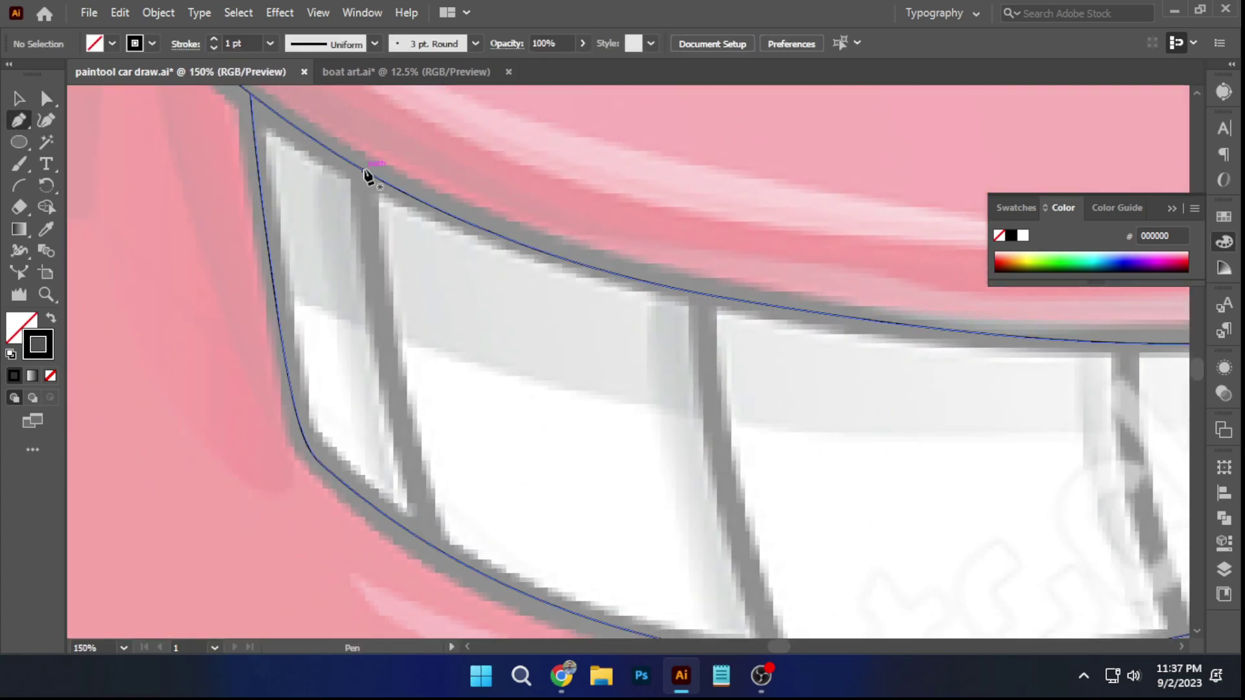
click(361, 169)
click(419, 520)
click(429, 543)
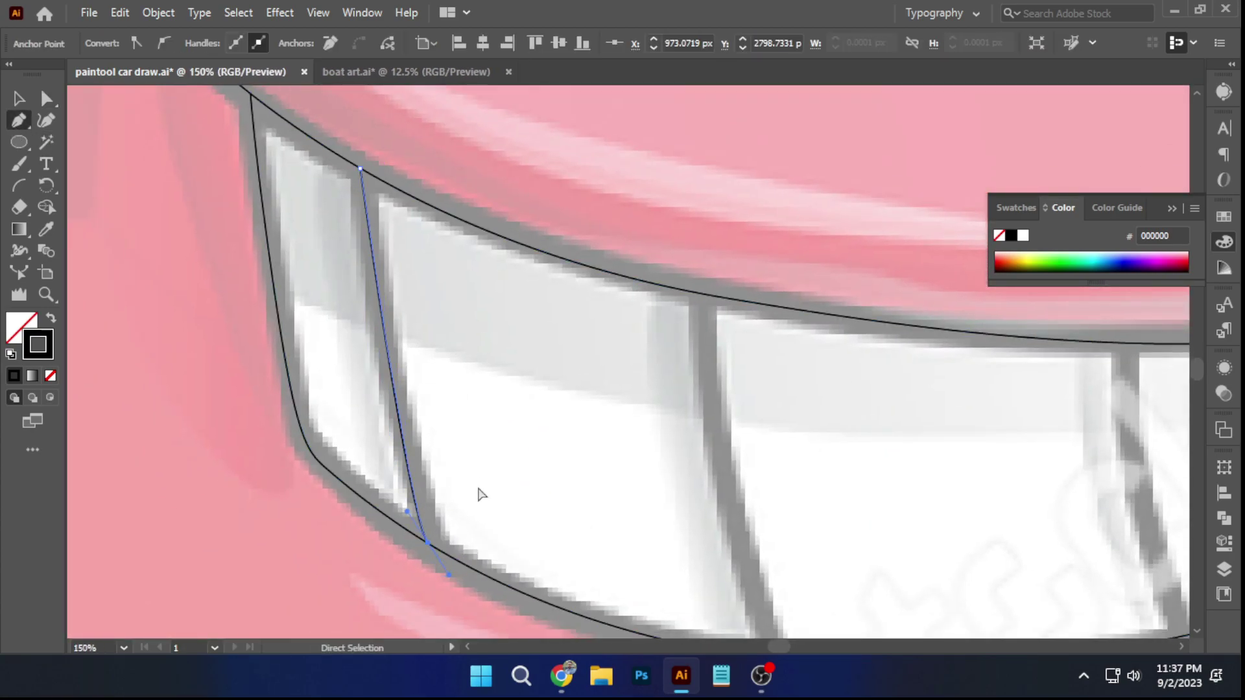
ctrl+click(476, 508)
drag(581, 461, 411, 334)
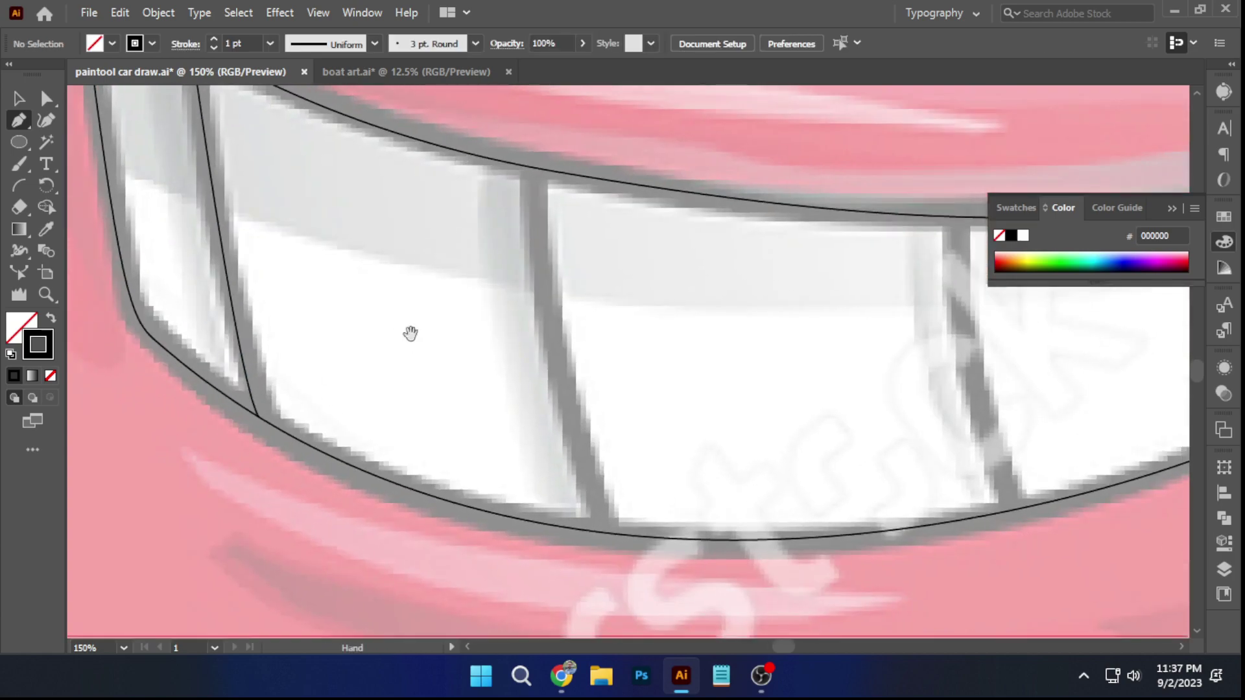
click(532, 167)
drag(607, 534, 633, 562)
ctrl+click(668, 510)
Draw the two remaining tooth dividers on the right half of the mouth, from the upper edge to the lower edge
mouse_move(787, 403)
mouse_down()
mouse_move(451, 379)
mouse_move(343, 404)
mouse_up()
click(514, 222)
drag(576, 513, 620, 555)
key(Escape)
drag(809, 461, 559, 513)
click(553, 253)
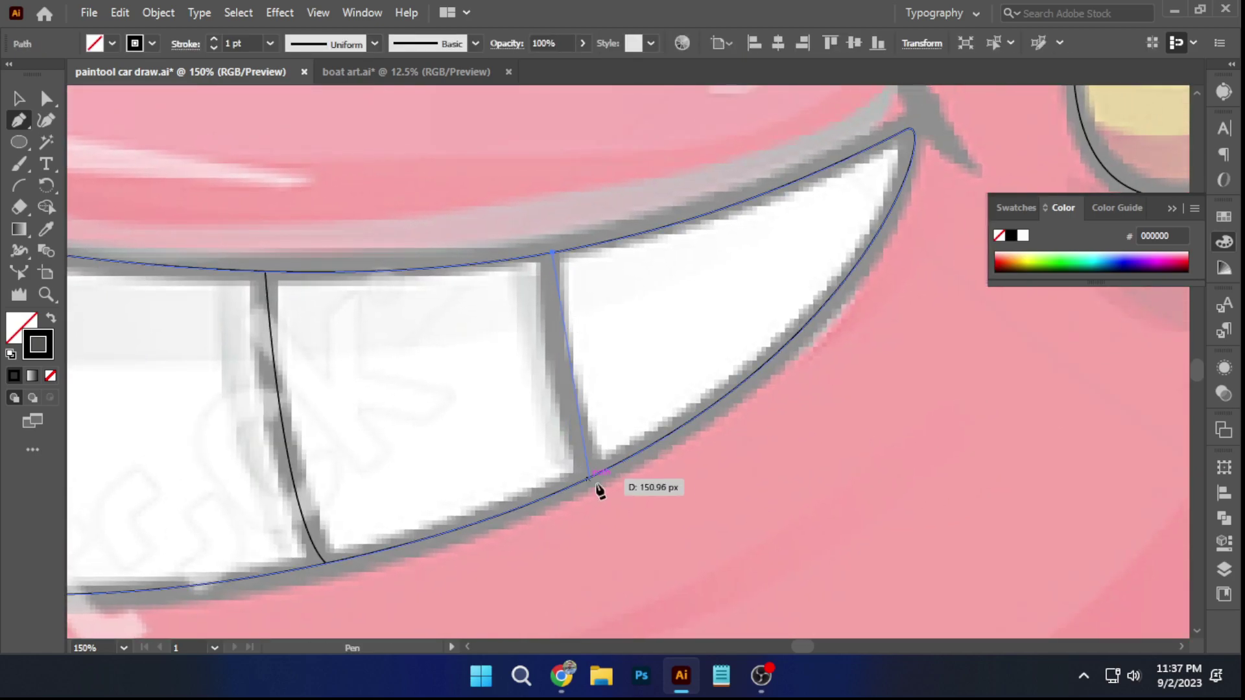
drag(594, 474, 631, 517)
ctrl+click(711, 451)
Draw a curved line with the Pen tool along the small crease at the mouth's right corner
scroll(732, 428, down, 1)
drag(857, 216, 586, 367)
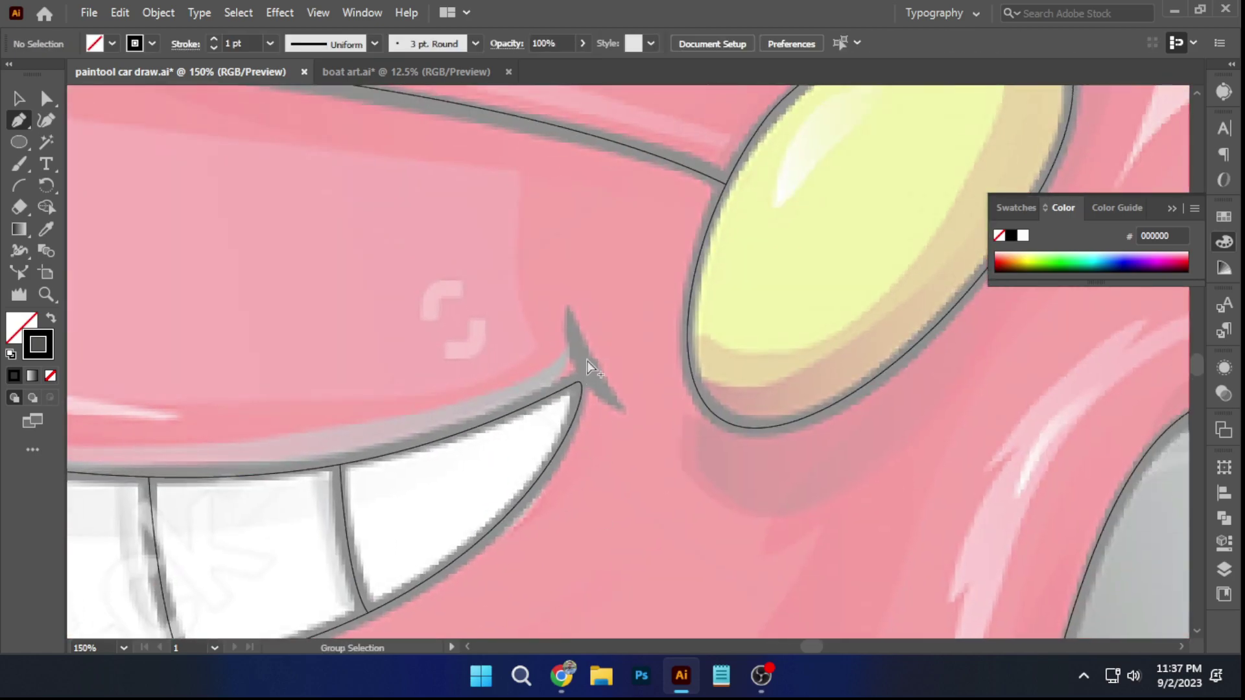
scroll(588, 365, up, 3)
drag(598, 305, 510, 340)
click(446, 212)
drag(601, 512, 667, 548)
drag(757, 633, 758, 633)
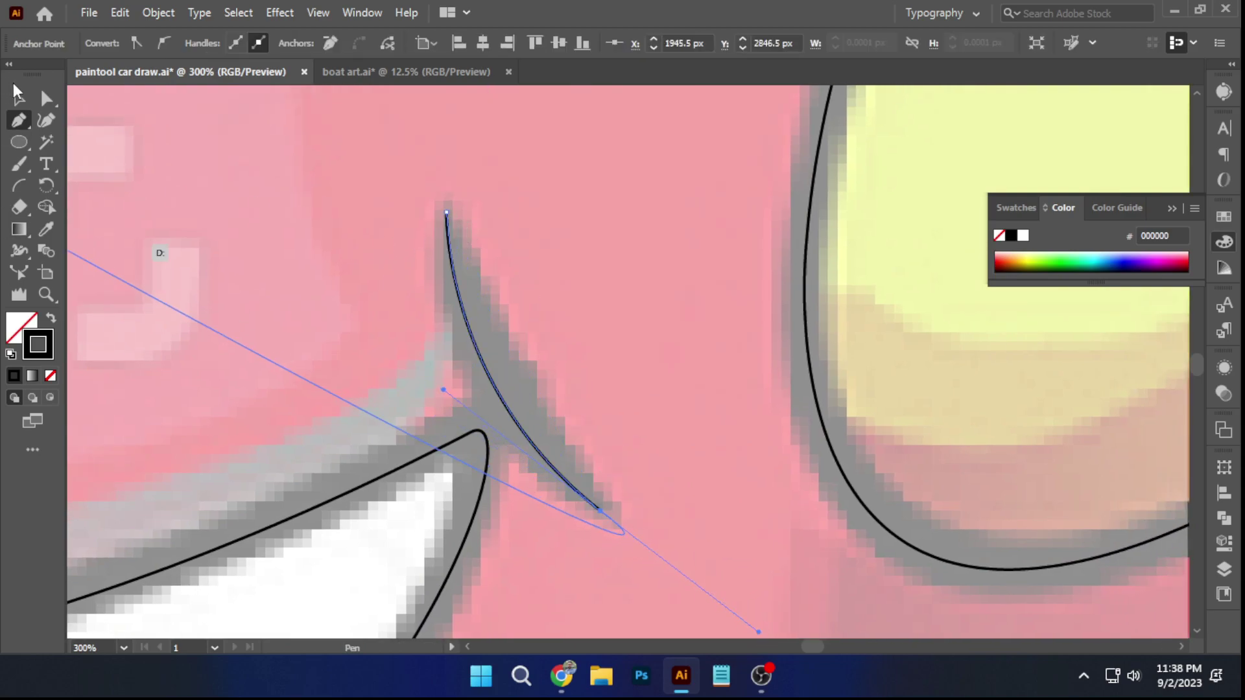
Apply the width profile that tapers at both ends to the mouth-corner crease and set its stroke weight to 14 pt
click(17, 96)
click(422, 298)
click(469, 336)
click(370, 44)
click(312, 101)
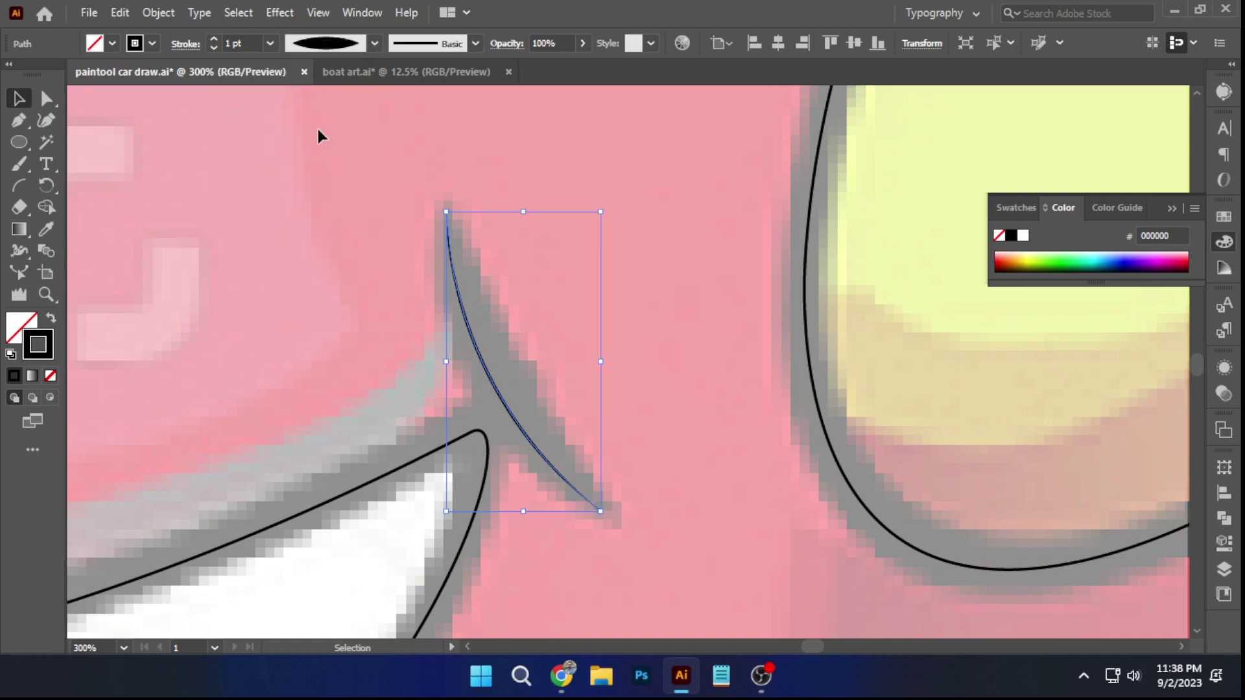
scroll(246, 46, up, 12)
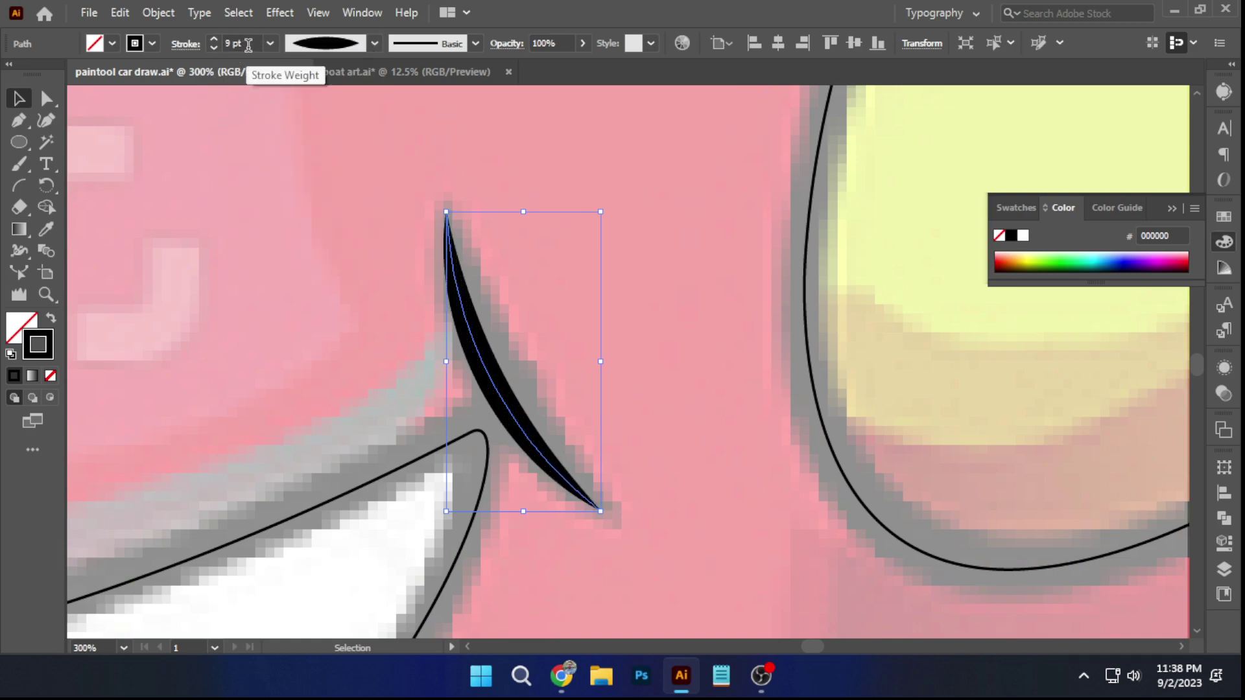
scroll(250, 44, up, 1)
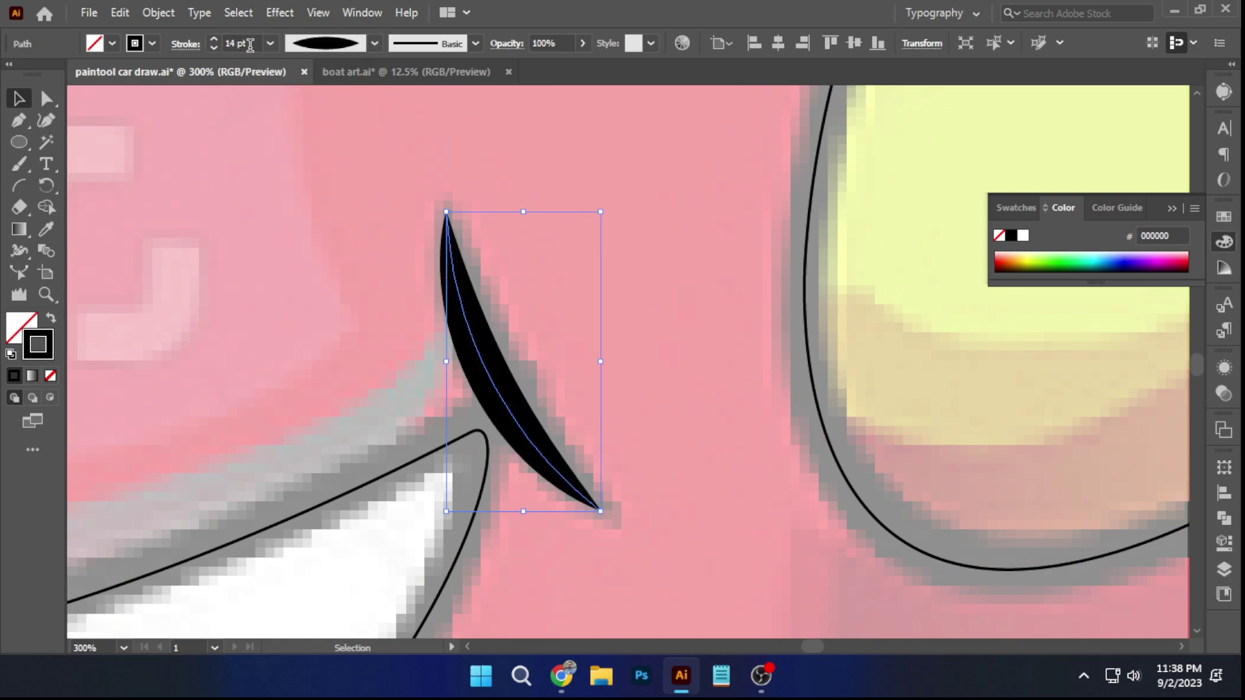
Shift the mouth-corner crease slightly right to centre it on the reference
click(271, 136)
drag(465, 347, 471, 346)
click(388, 283)
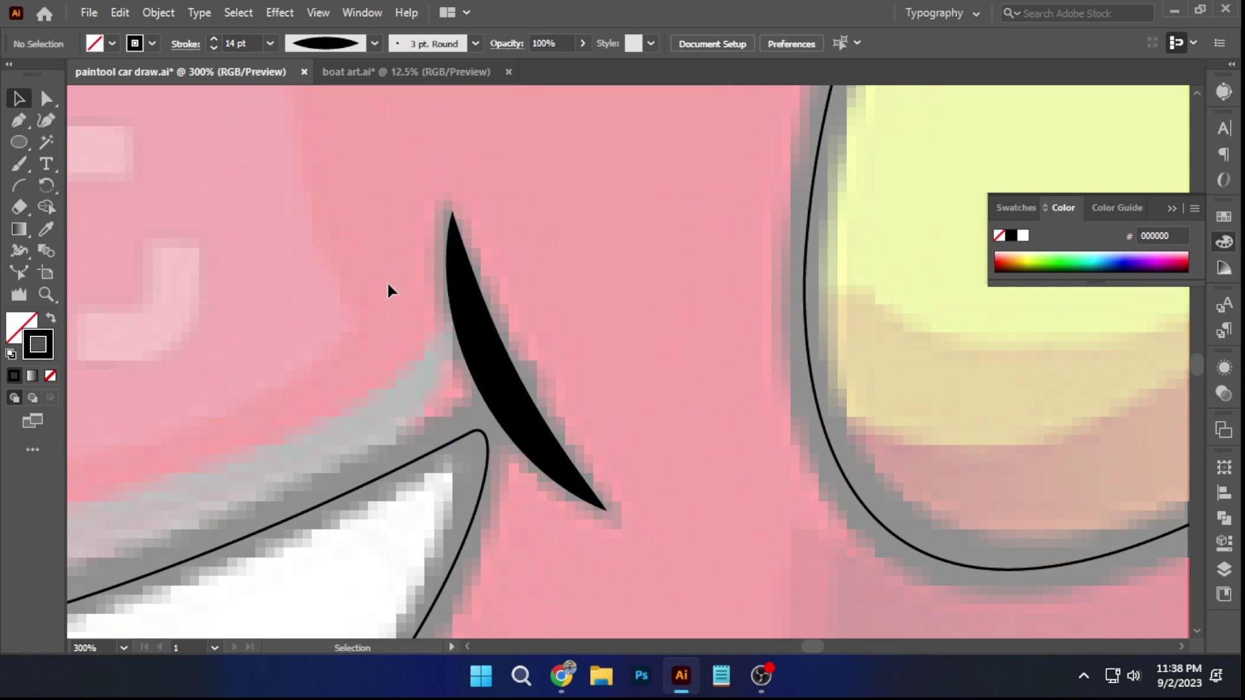
Start the right-hand eye's outline with the Pen tool at the hood line and trace its left edge up to where the eyes meet
scroll(388, 282, down, 7)
drag(297, 248, 430, 309)
scroll(430, 309, up, 3)
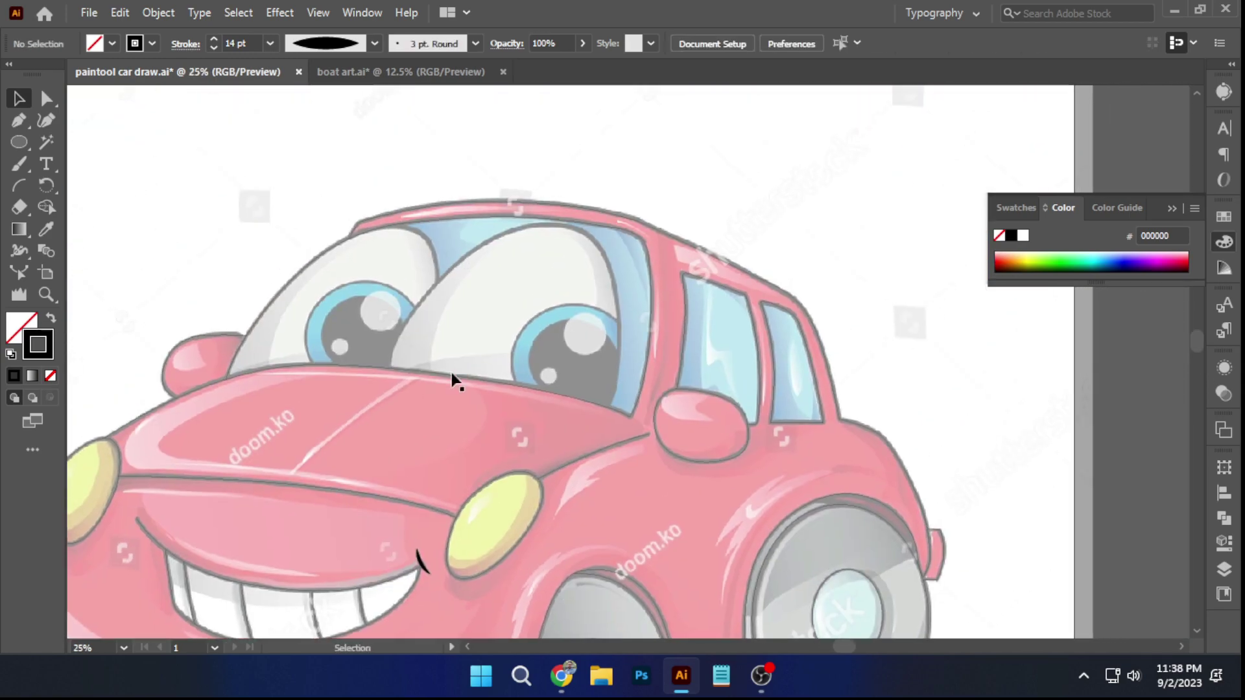
scroll(561, 316, down, 1)
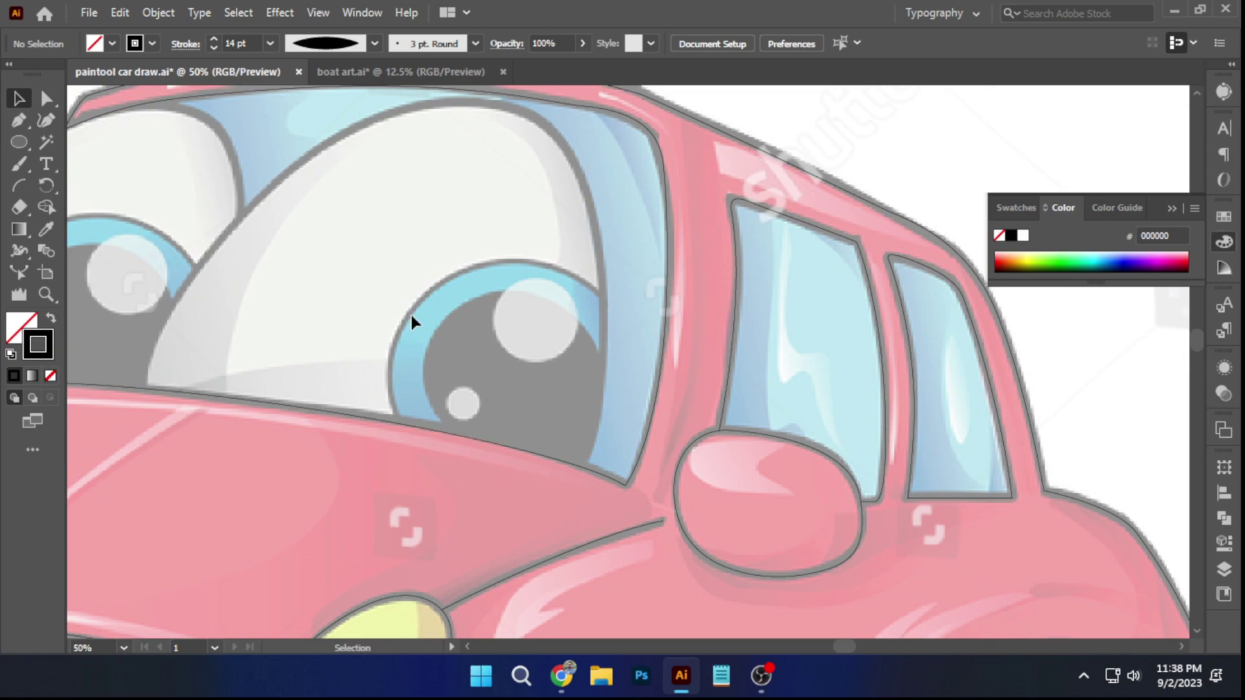
scroll(412, 315, down, 1)
drag(422, 320, 529, 356)
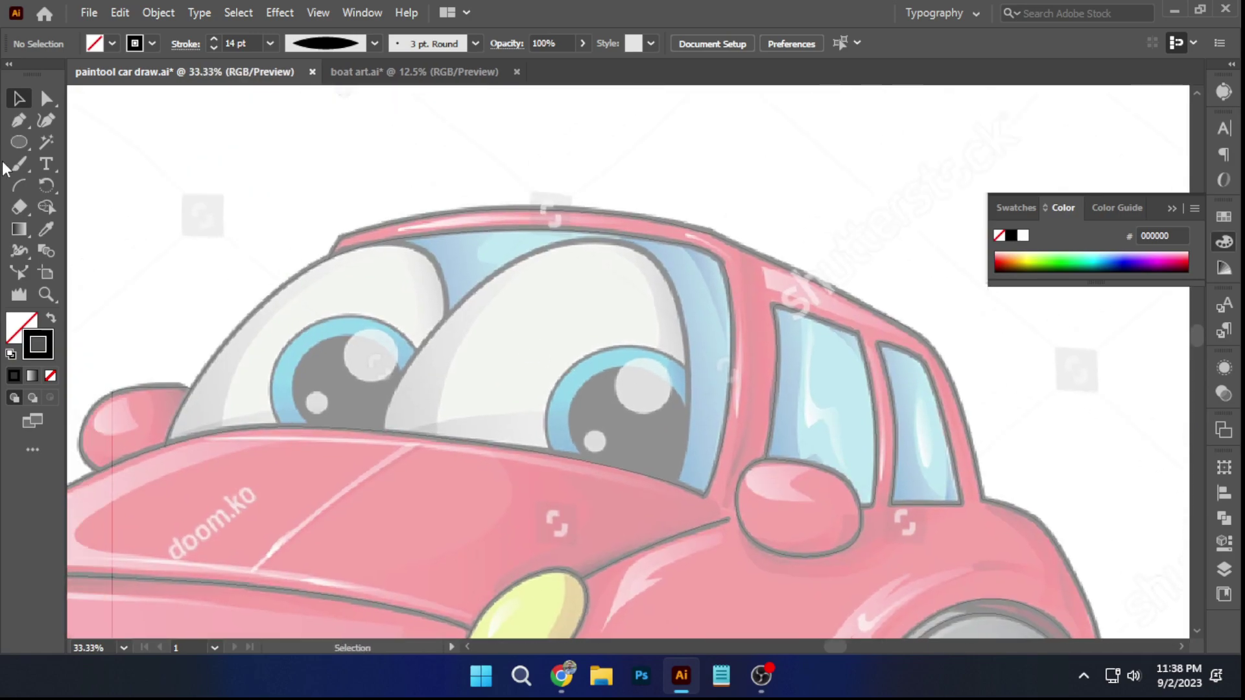
click(18, 120)
scroll(422, 435, up, 1)
scroll(422, 435, up, 1)
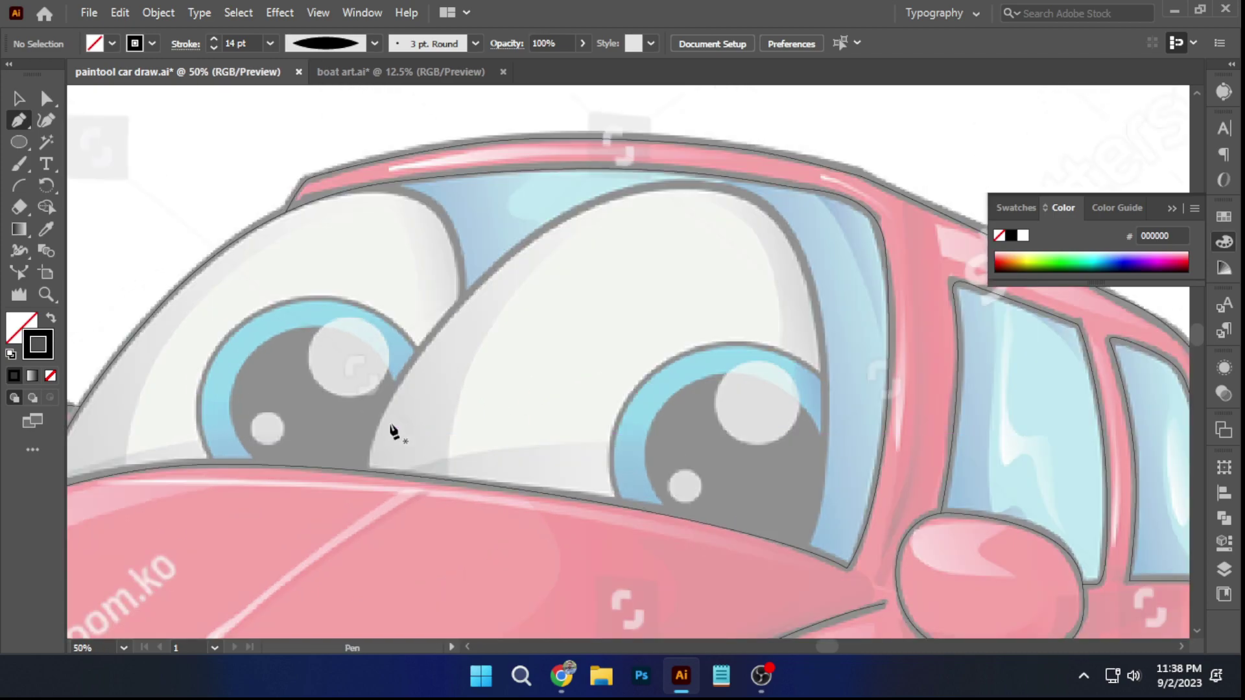
scroll(384, 422, up, 1)
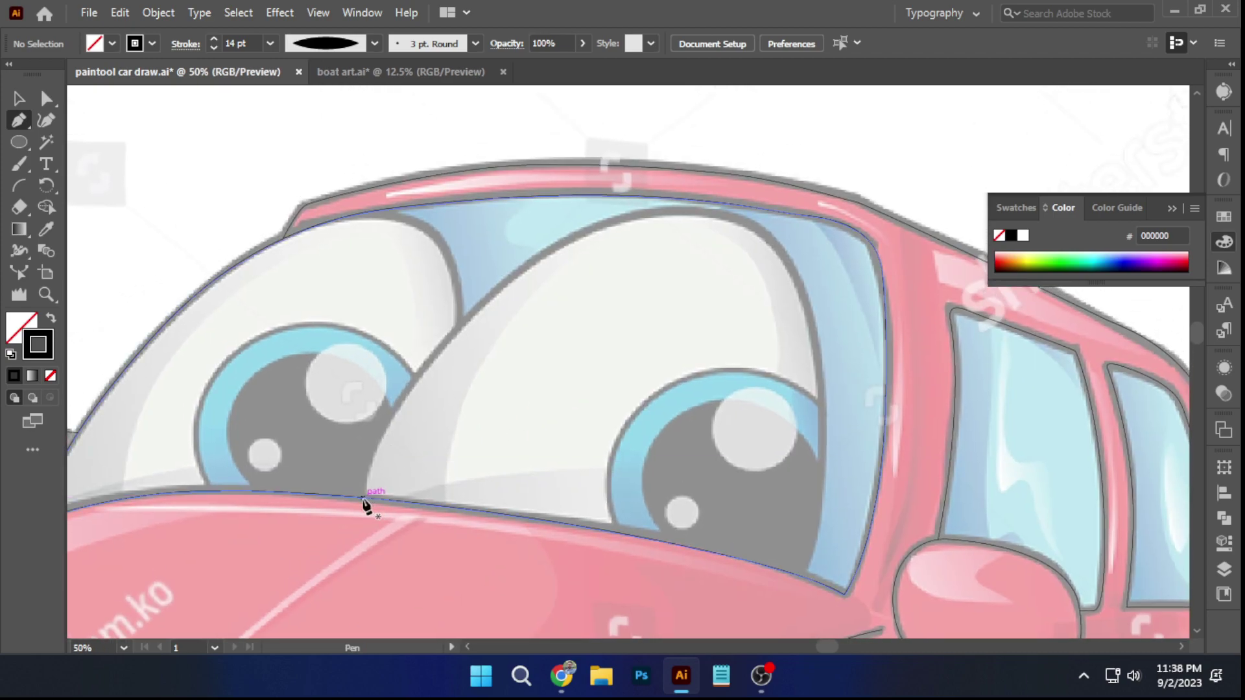
click(361, 498)
drag(472, 315, 558, 247)
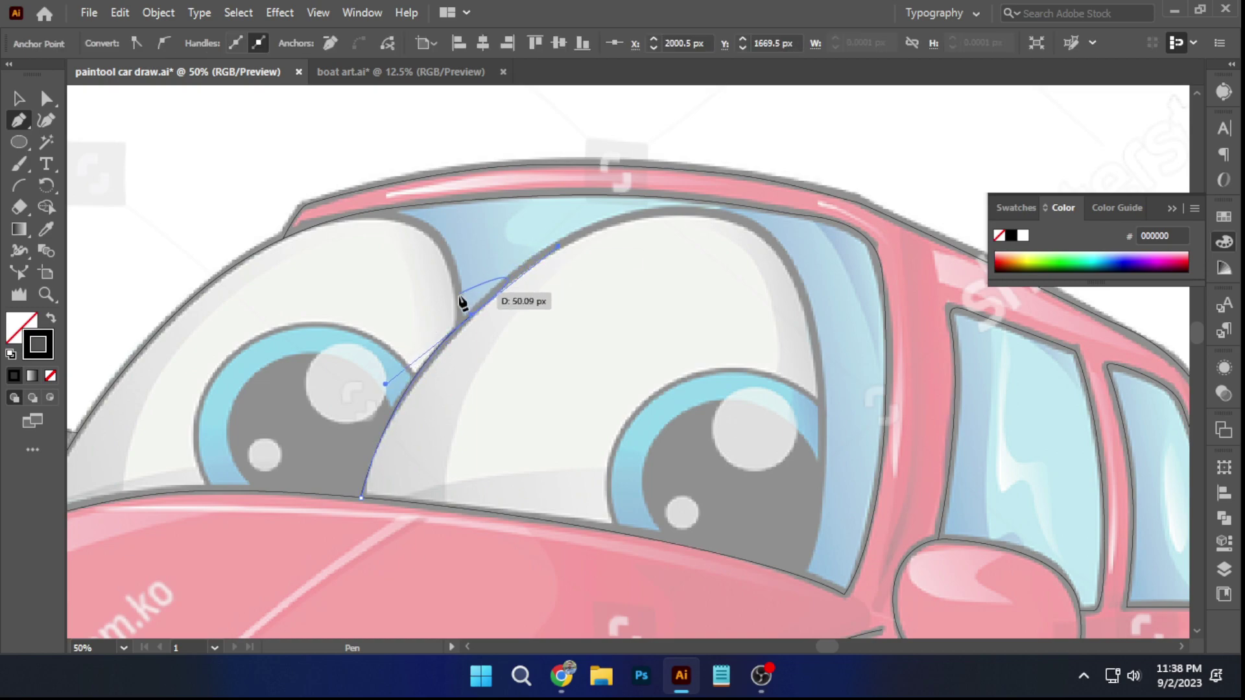
Extend the right-hand eye's outline to its highest point and adjust the anchor and curve handles to follow the reference
scroll(461, 299, up, 3)
drag(495, 342, 496, 338)
scroll(491, 329, down, 2)
drag(626, 342, 337, 406)
drag(511, 260, 593, 272)
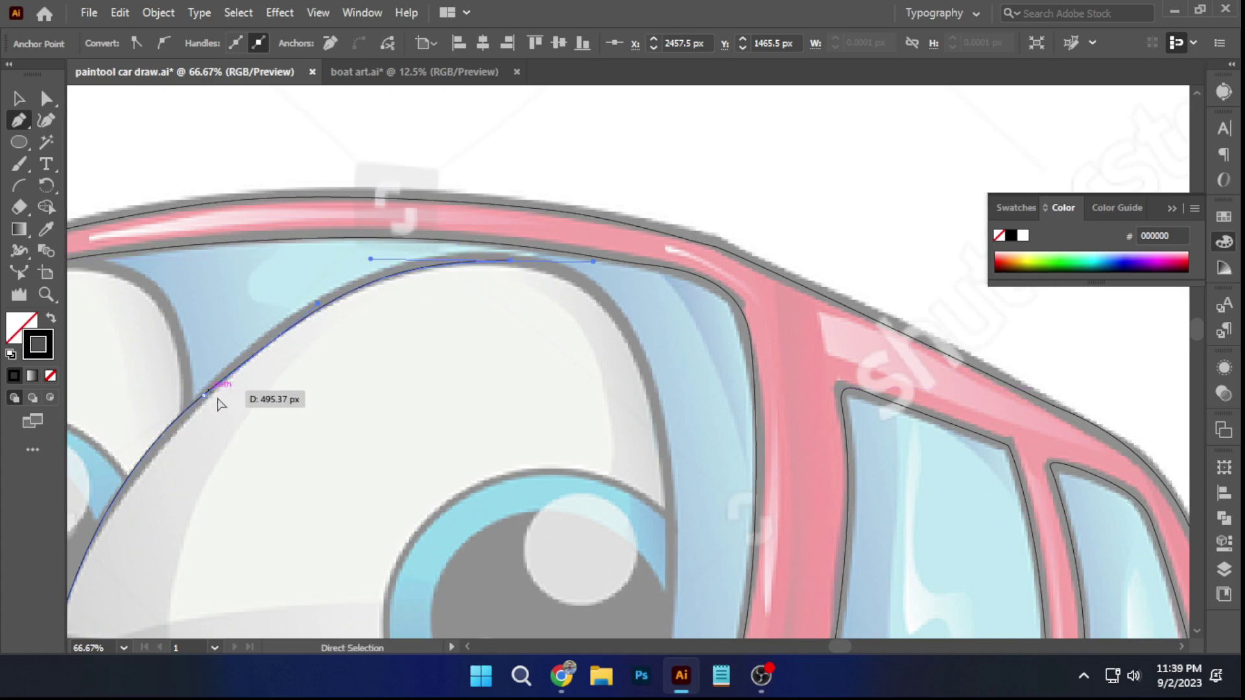
scroll(208, 398, up, 2)
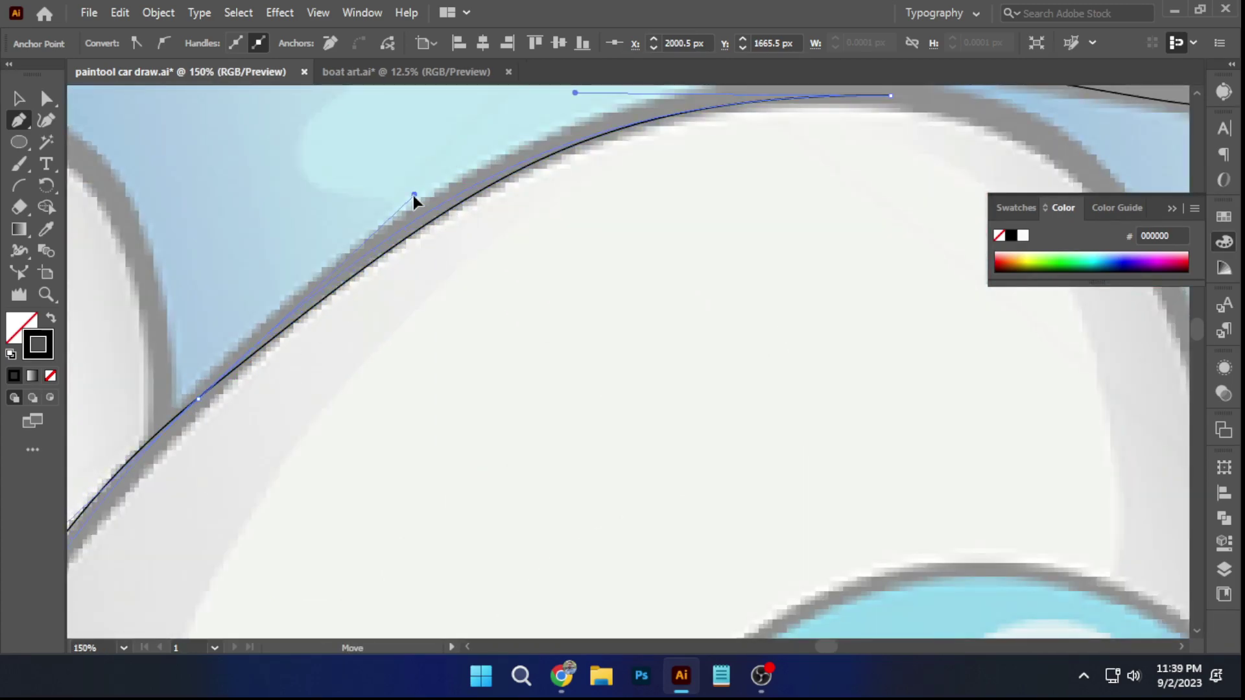
scroll(417, 195, down, 3)
Trace the right-hand eye's right edge down to the hood line, fine-tuning the anchor beside the iris
drag(606, 418, 605, 468)
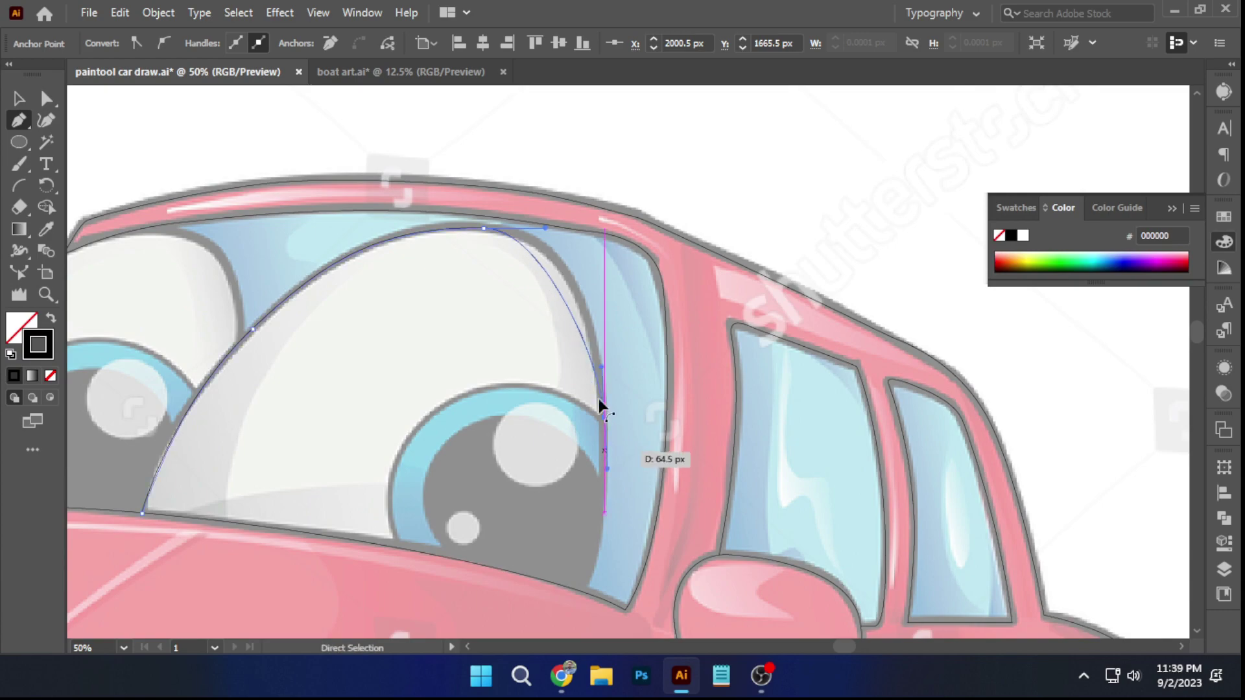
scroll(600, 413, up, 3)
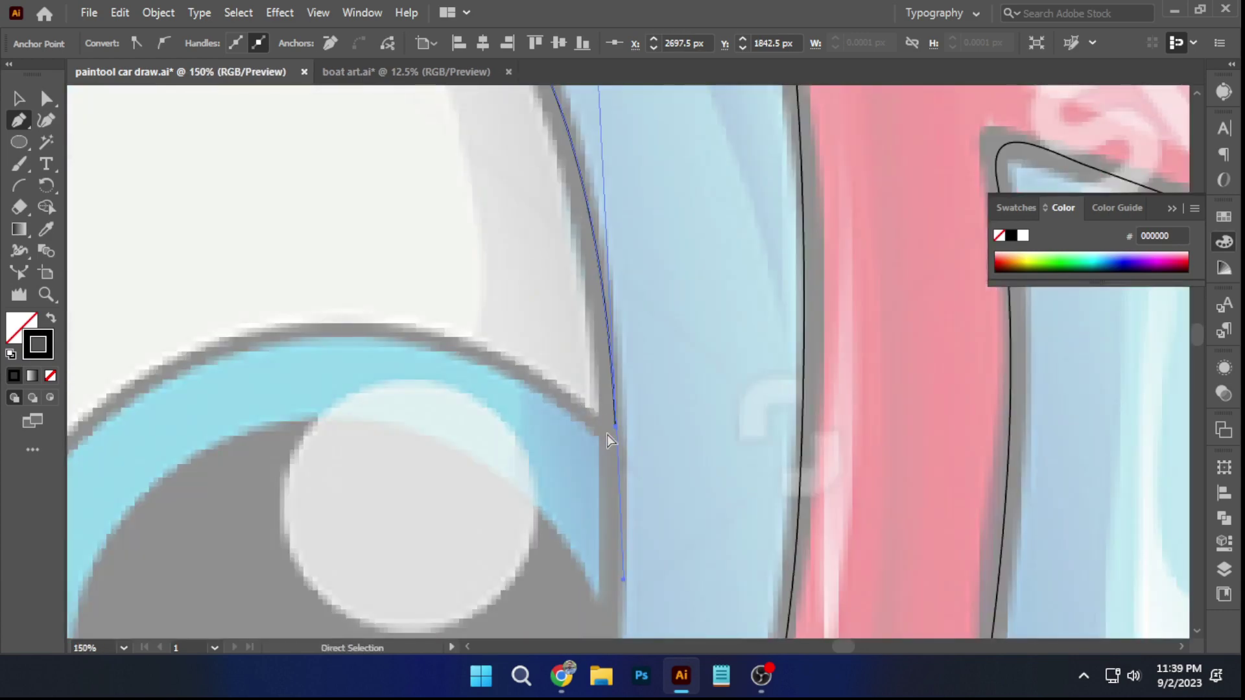
drag(615, 427, 612, 426)
scroll(614, 424, down, 3)
drag(639, 493, 631, 380)
scroll(589, 490, up, 2)
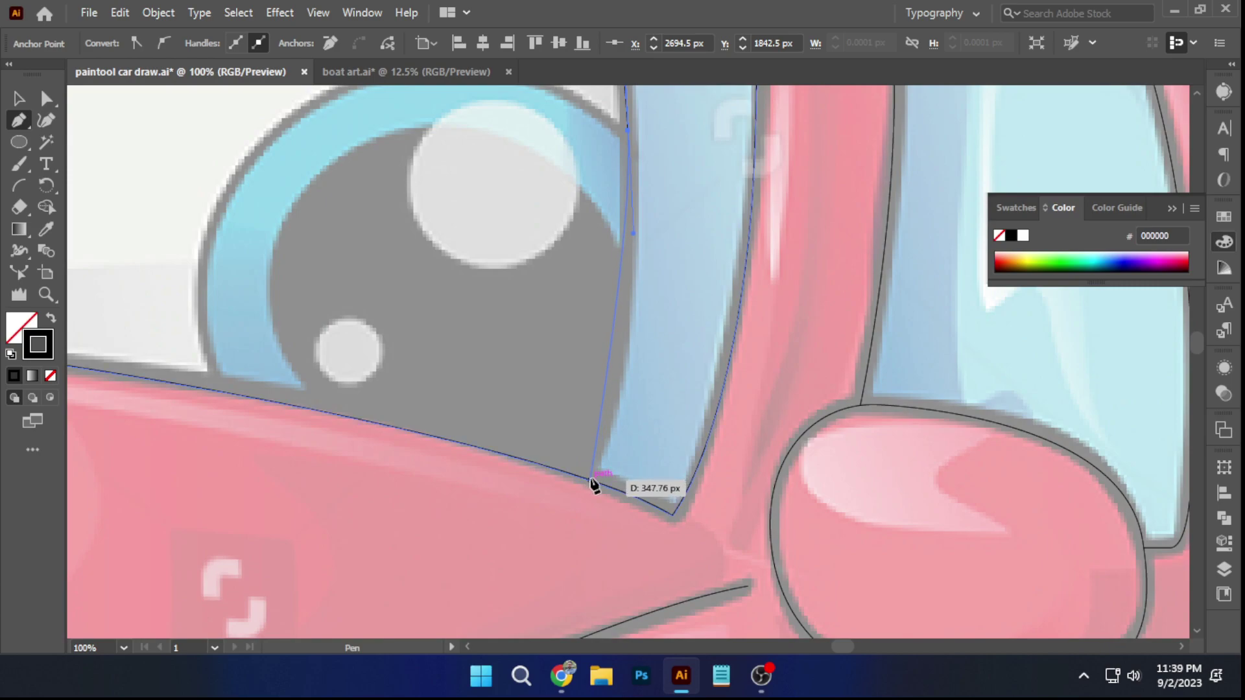
drag(589, 480, 633, 341)
ctrl+click(653, 357)
Trace the right-hand eye's iris from the hood line over its top to the eye's right edge, and adjust its end anchor
drag(519, 364, 606, 492)
click(310, 521)
drag(332, 289, 291, 316)
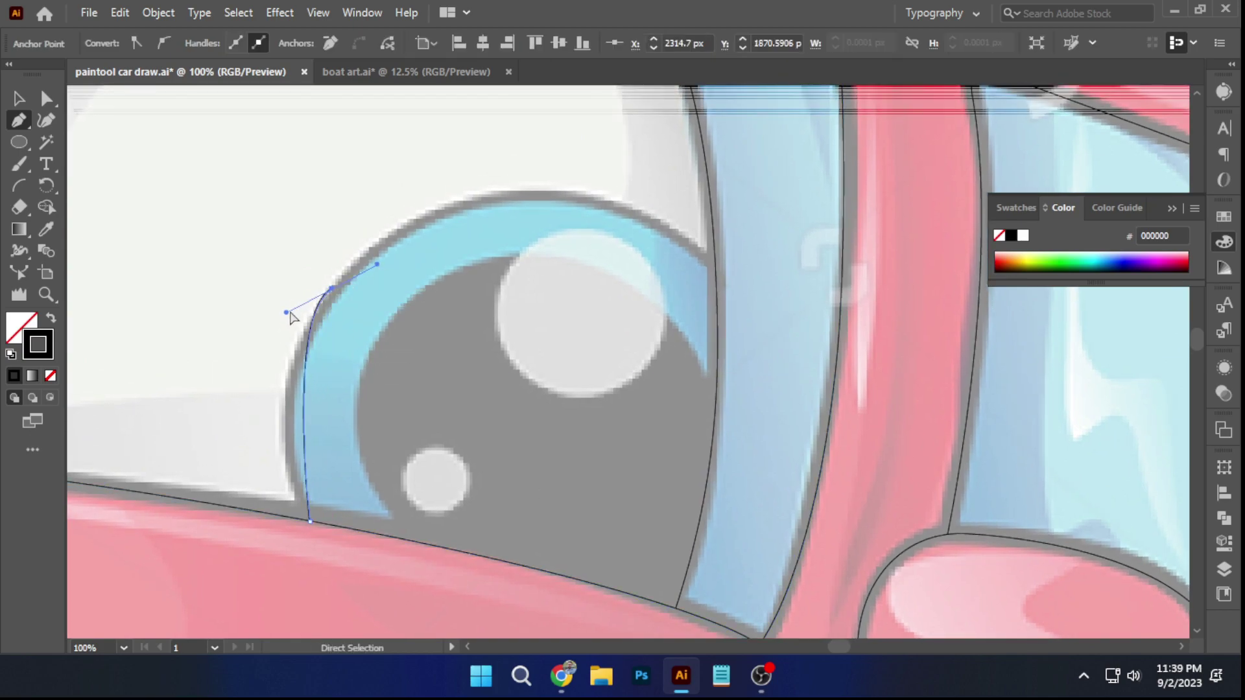
drag(248, 399, 248, 399)
drag(374, 350, 245, 466)
drag(465, 316, 510, 322)
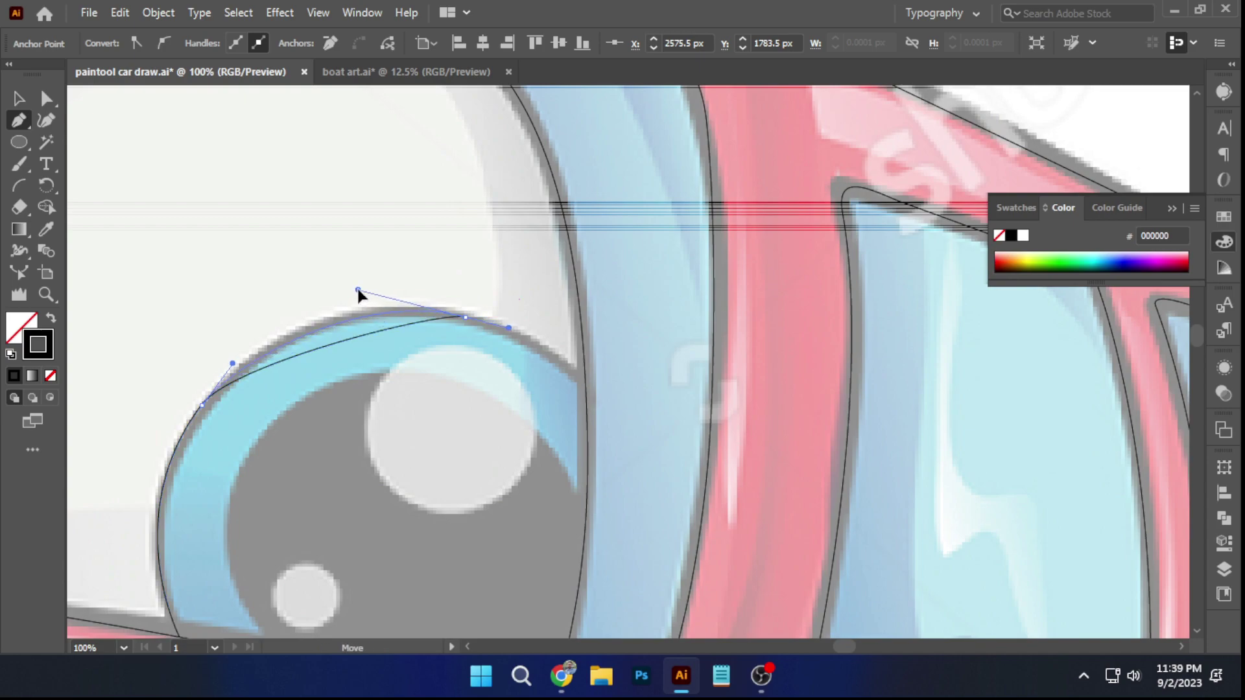
drag(330, 294, 331, 293)
click(586, 385)
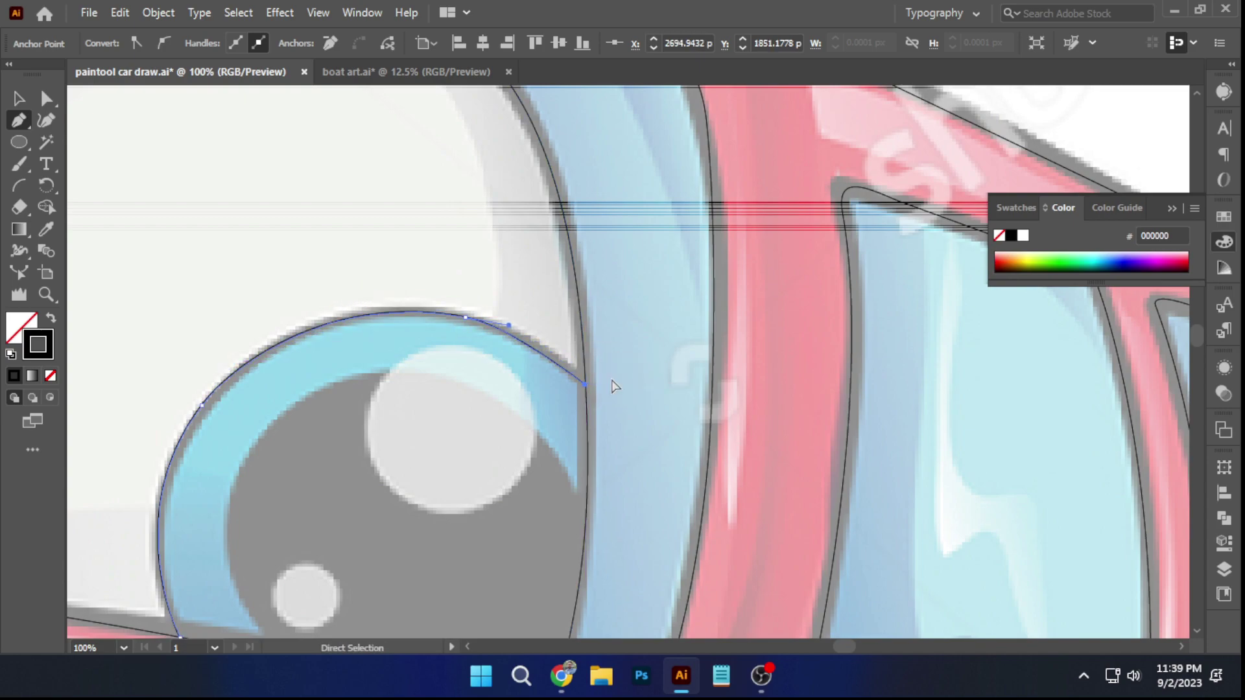
ctrl+click(614, 385)
drag(585, 385, 589, 376)
ctrl+click(522, 404)
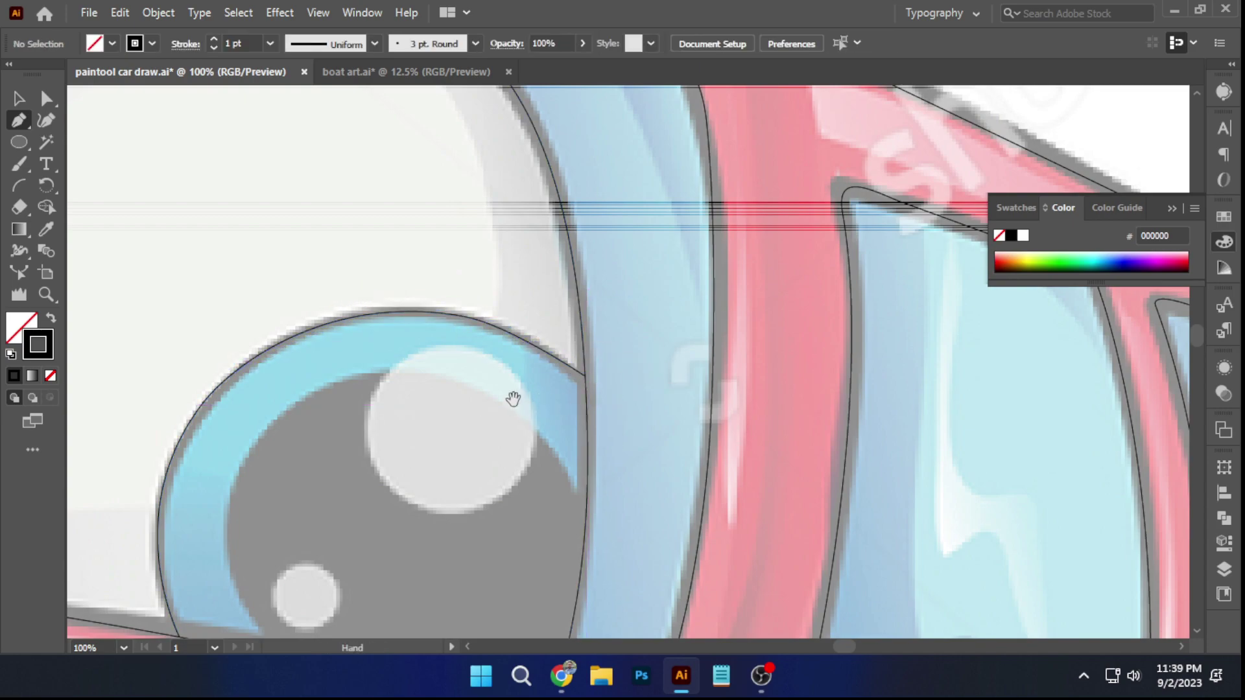
Trace the right-hand eye's pupil from the hood line around to the eye's right edge
drag(513, 437, 528, 356)
scroll(278, 503, down, 3)
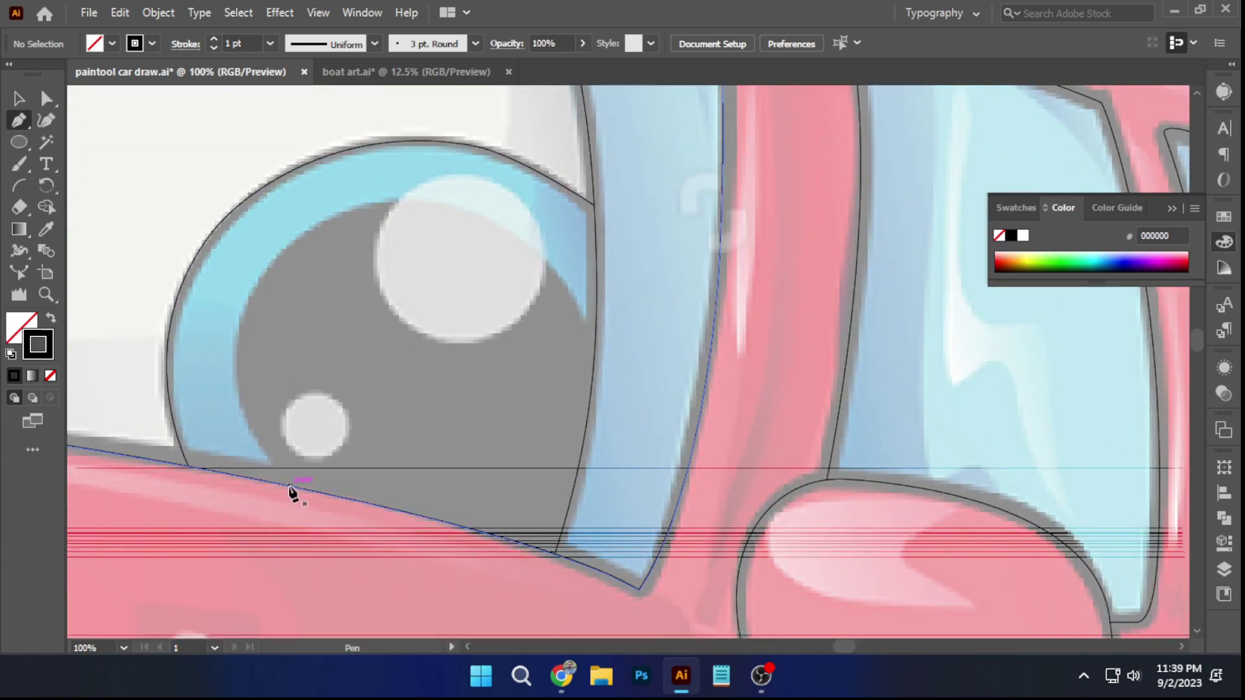
click(290, 487)
drag(254, 283, 282, 239)
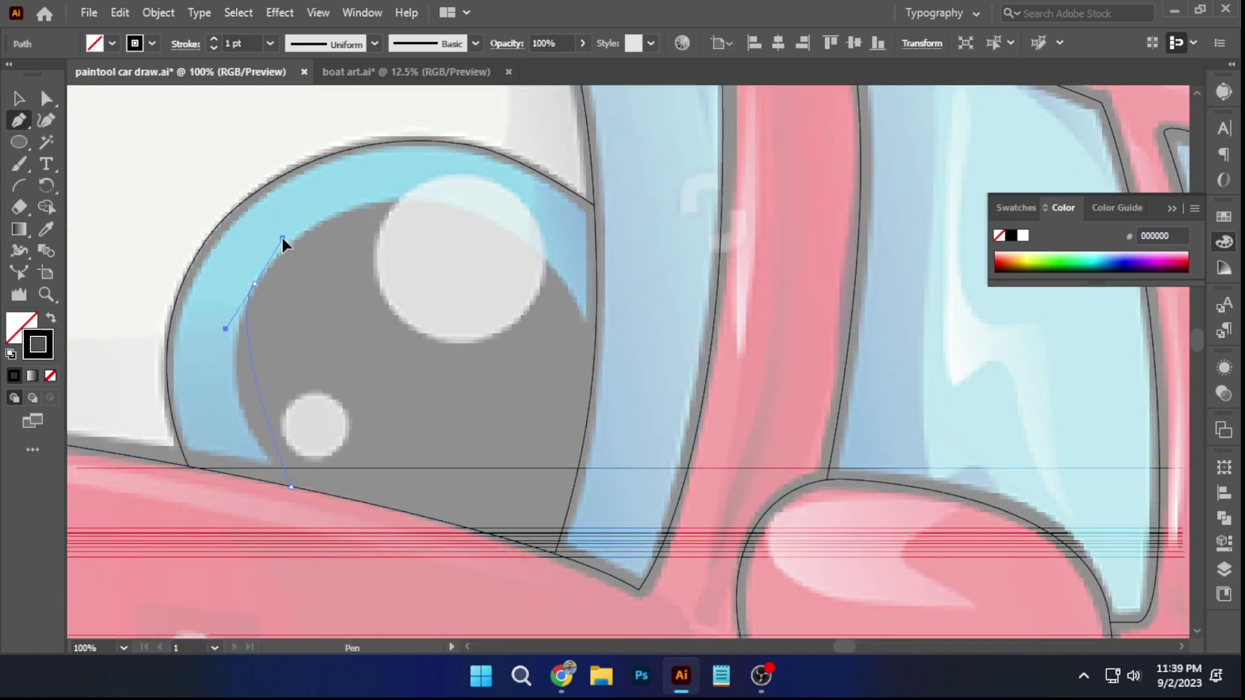
drag(202, 395, 200, 407)
drag(410, 210, 427, 302)
drag(548, 431, 545, 481)
drag(550, 384, 523, 337)
ctrl+click(575, 383)
Trace the left-hand eye's iris from the hood line over its top to the neighbouring eye's outline
key(space)
scroll(325, 485, left, 20)
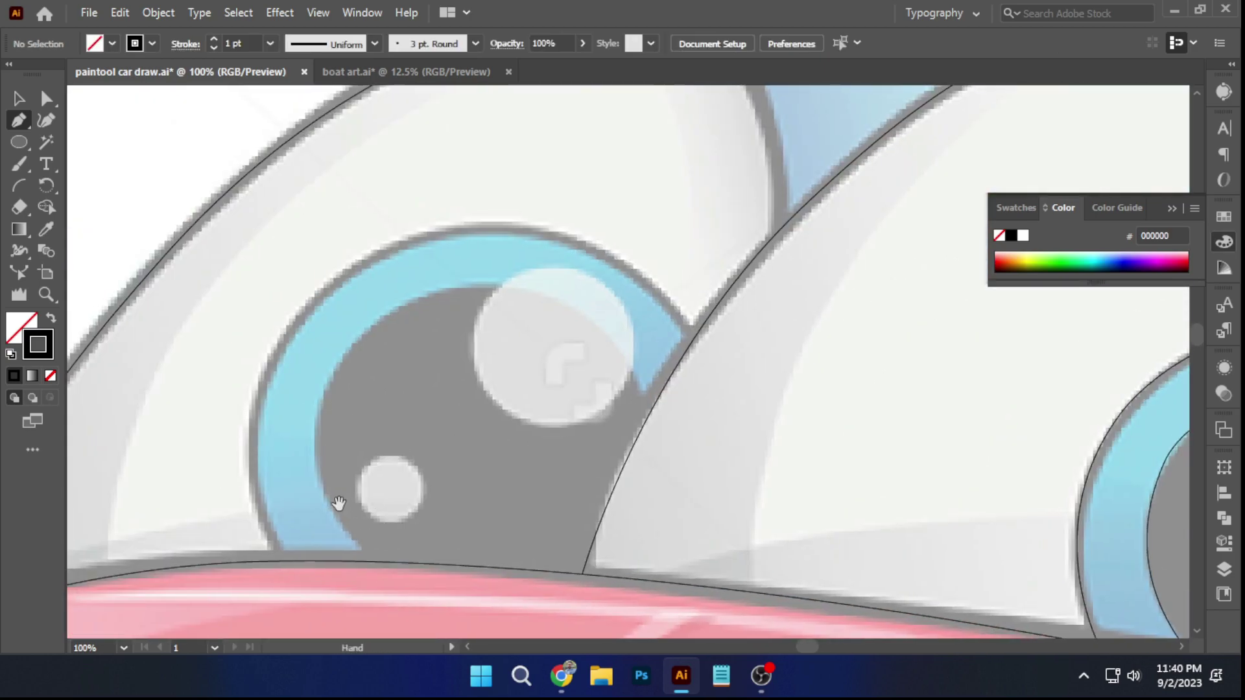
scroll(339, 502, down, 1)
click(280, 526)
drag(268, 331, 200, 472)
drag(349, 308, 416, 307)
drag(614, 389, 559, 455)
drag(559, 405, 498, 323)
ctrl+click(507, 293)
Trace the left-hand eye's pupil from the hood line around to the neighbouring eye's outline
drag(296, 569, 337, 460)
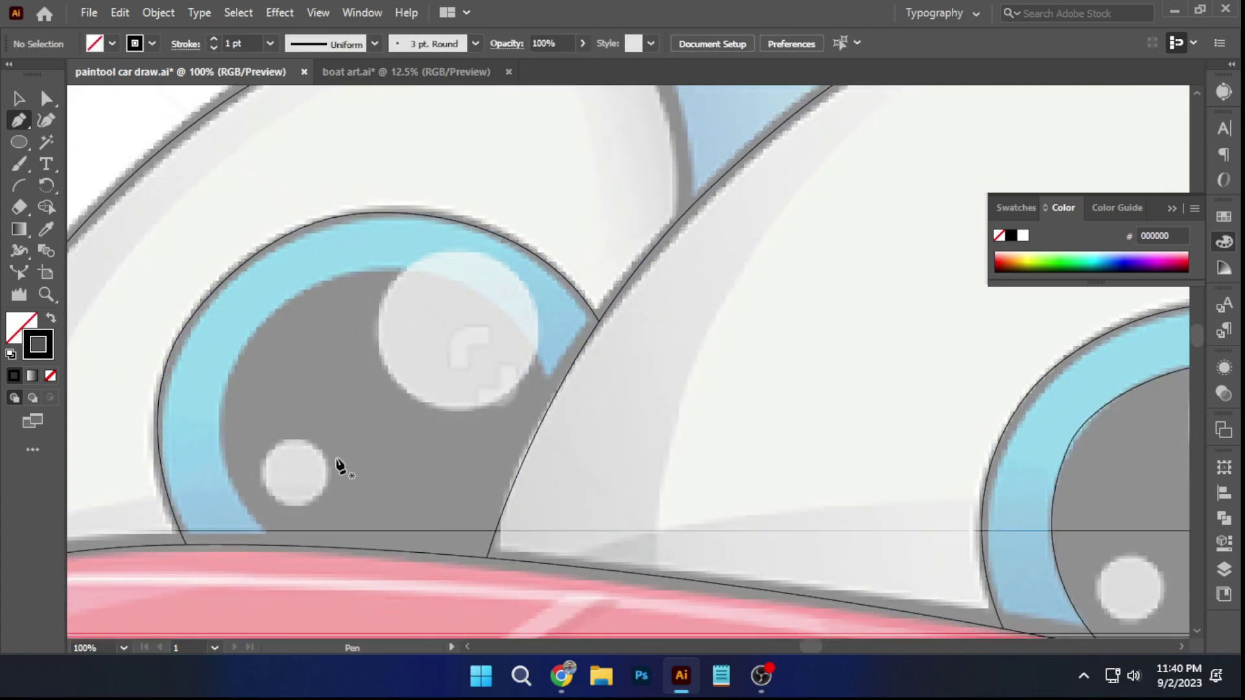
click(275, 546)
drag(331, 250, 323, 238)
drag(446, 278, 469, 284)
drag(560, 388, 568, 408)
ctrl+click(592, 397)
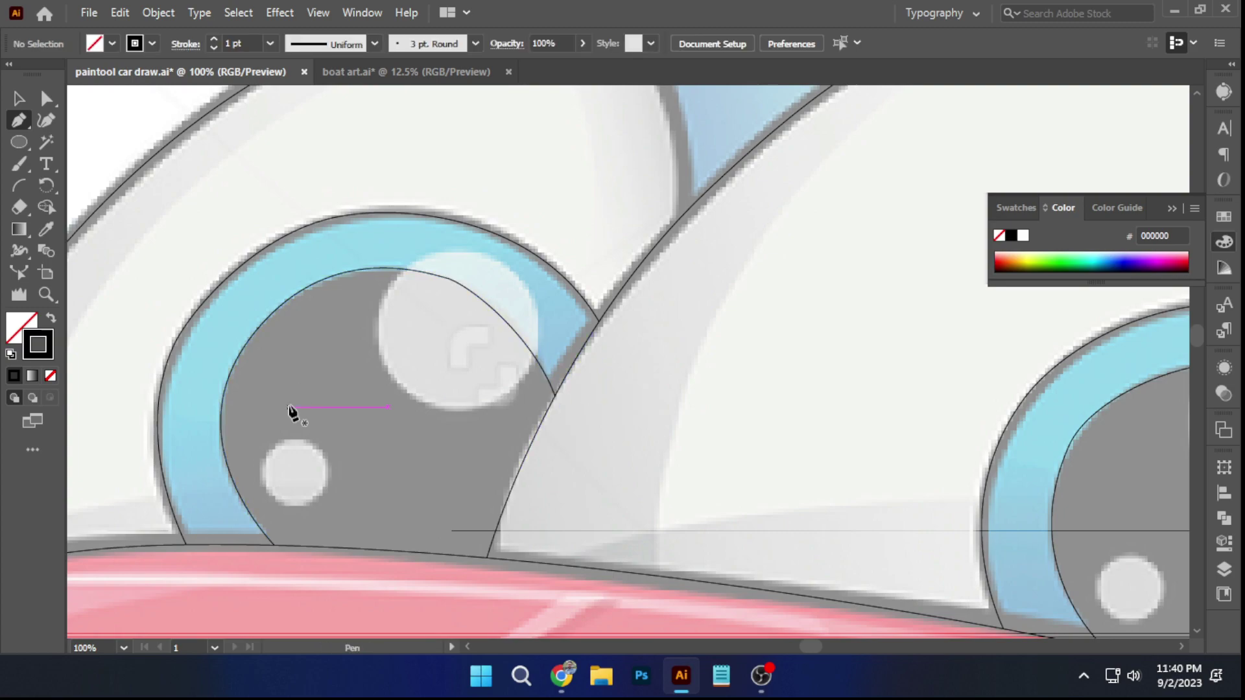
drag(524, 283, 553, 507)
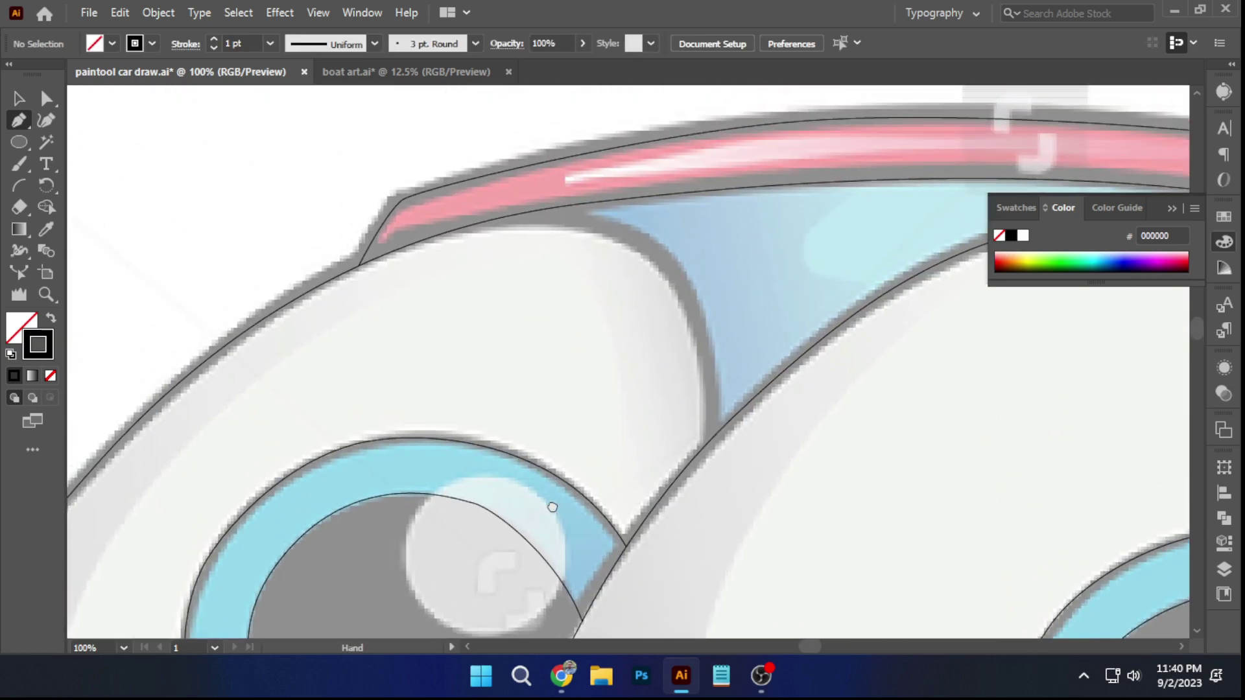
Trace the left-hand eye's inner edge from the roof line down to the neighbouring eye's outline
click(511, 215)
drag(683, 289, 700, 343)
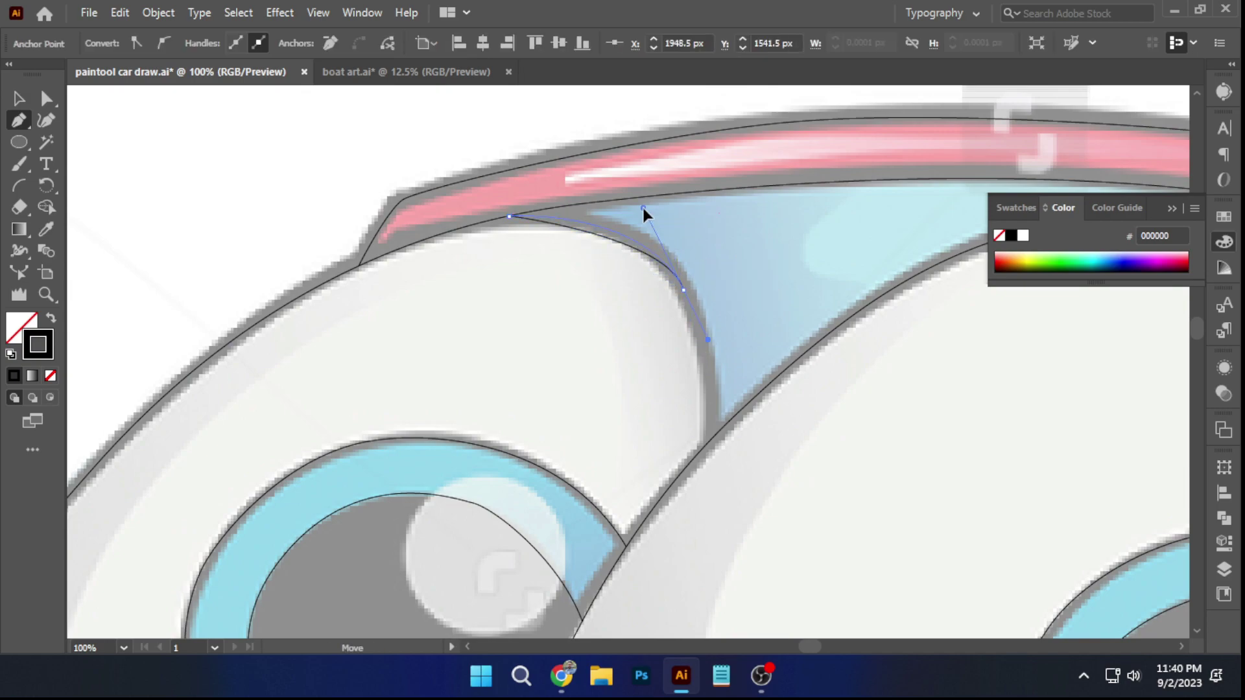
drag(710, 443, 707, 463)
ctrl+click(750, 449)
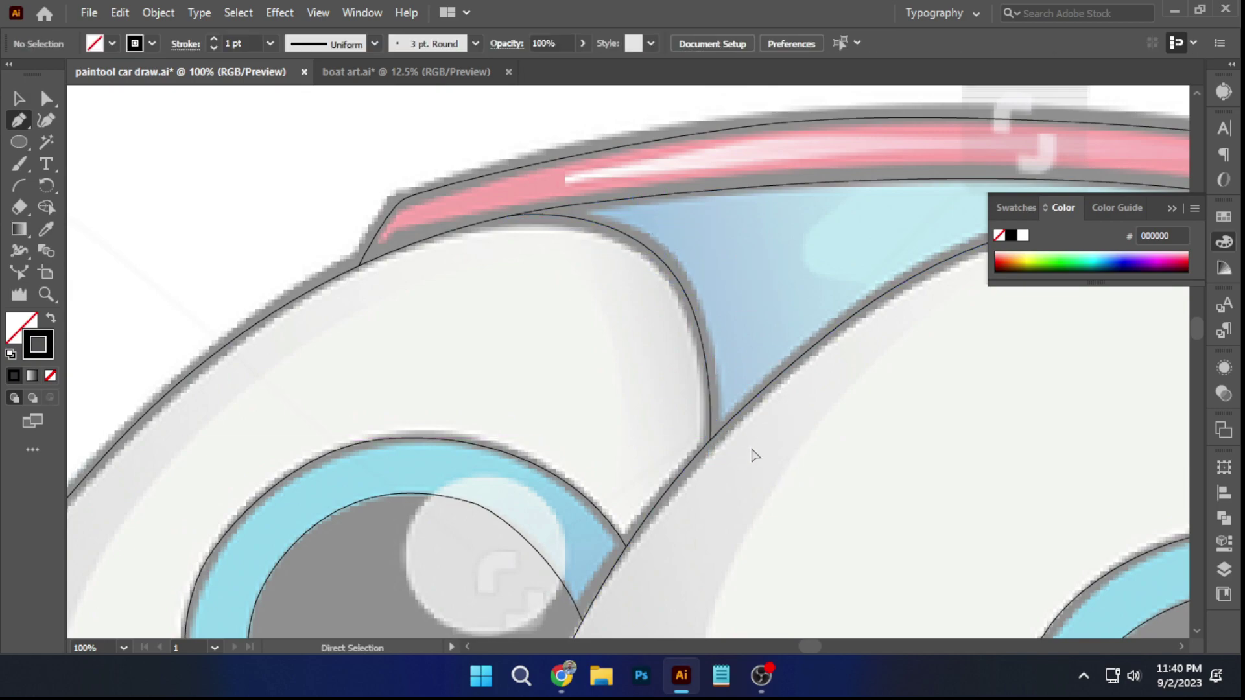
Delete the tapered black crease stroke at the mouth corner beside the right-hand headlight
scroll(751, 448, down, 3)
drag(821, 454, 713, 356)
scroll(714, 357, down, 10)
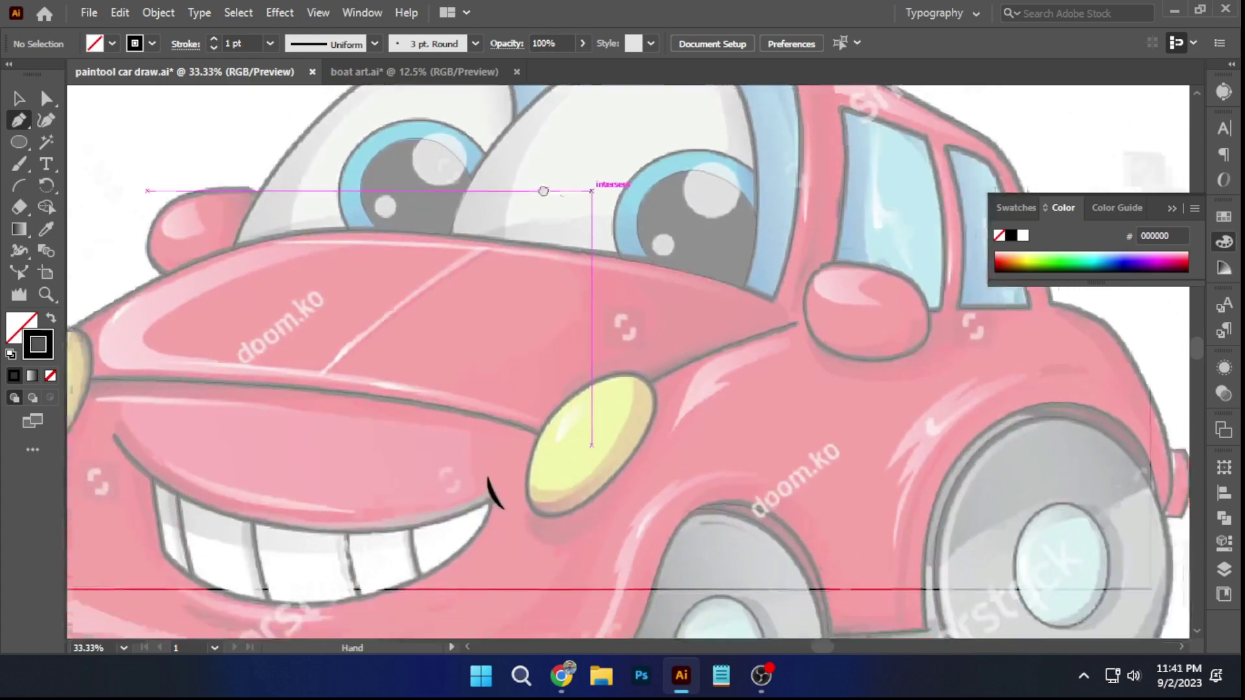
scroll(385, 441, up, 3)
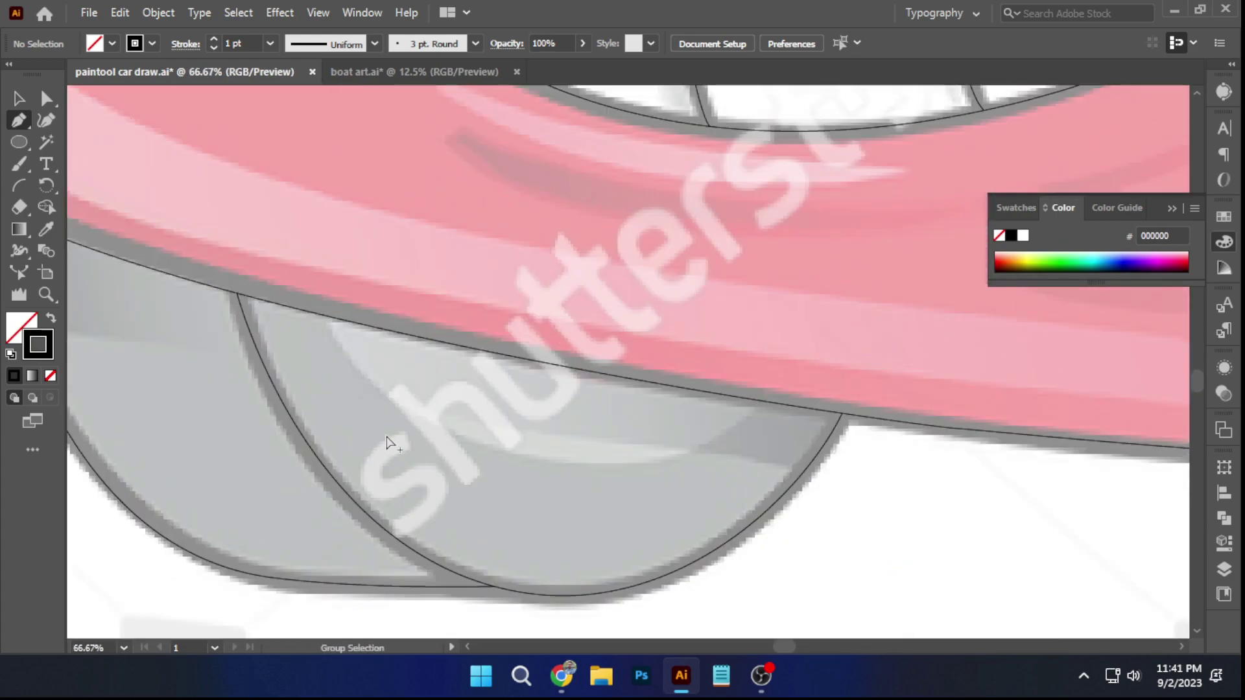
scroll(392, 439, down, 5)
scroll(570, 408, up, 2)
scroll(582, 400, up, 3)
ctrl+click(504, 381)
scroll(505, 381, up, 5)
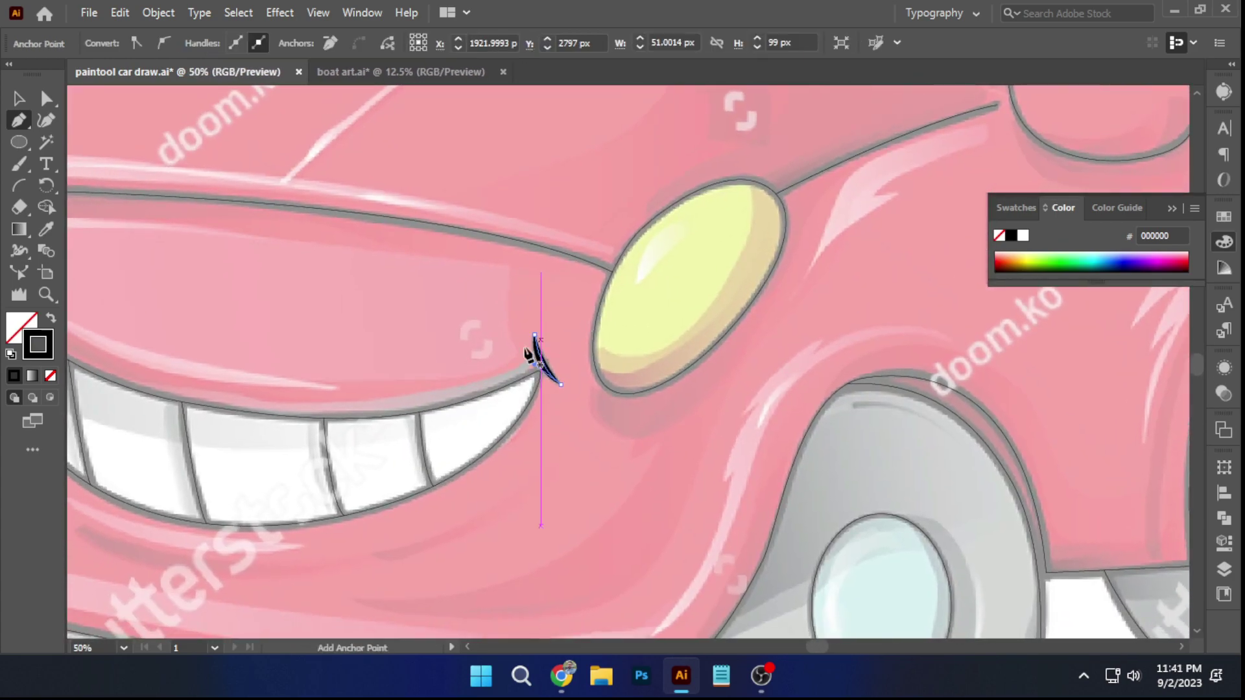
ctrl+click(495, 304)
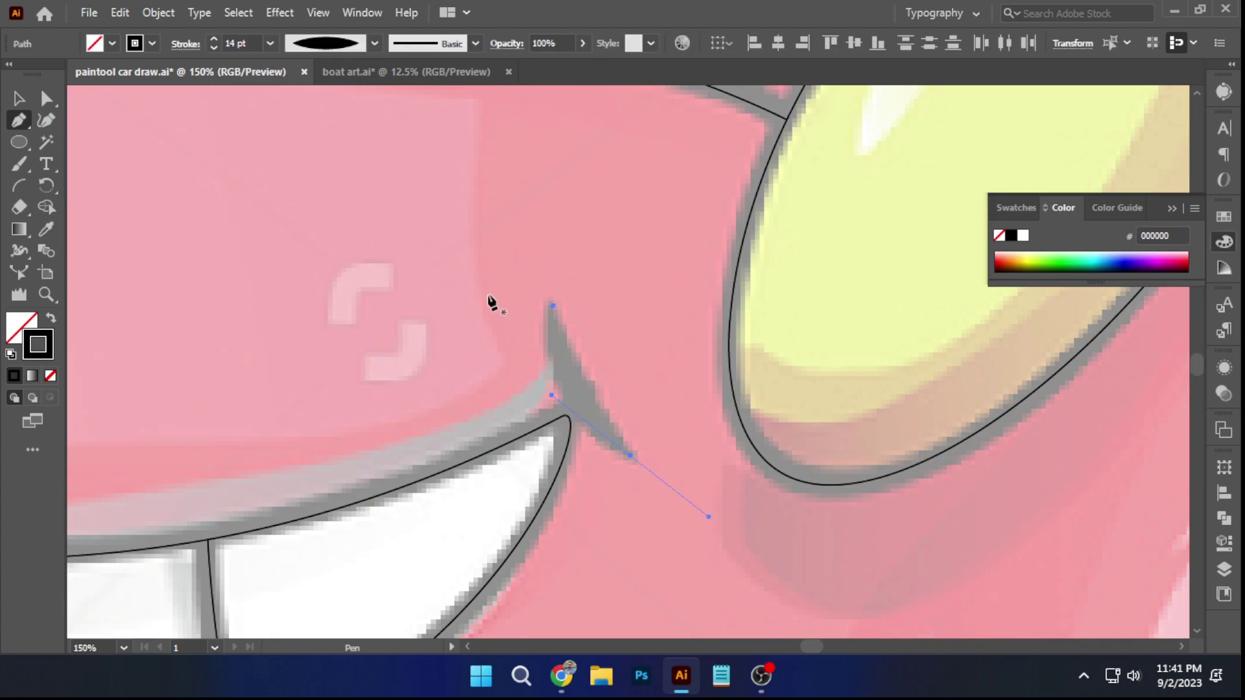
scroll(490, 302, down, 4)
scroll(490, 305, down, 2)
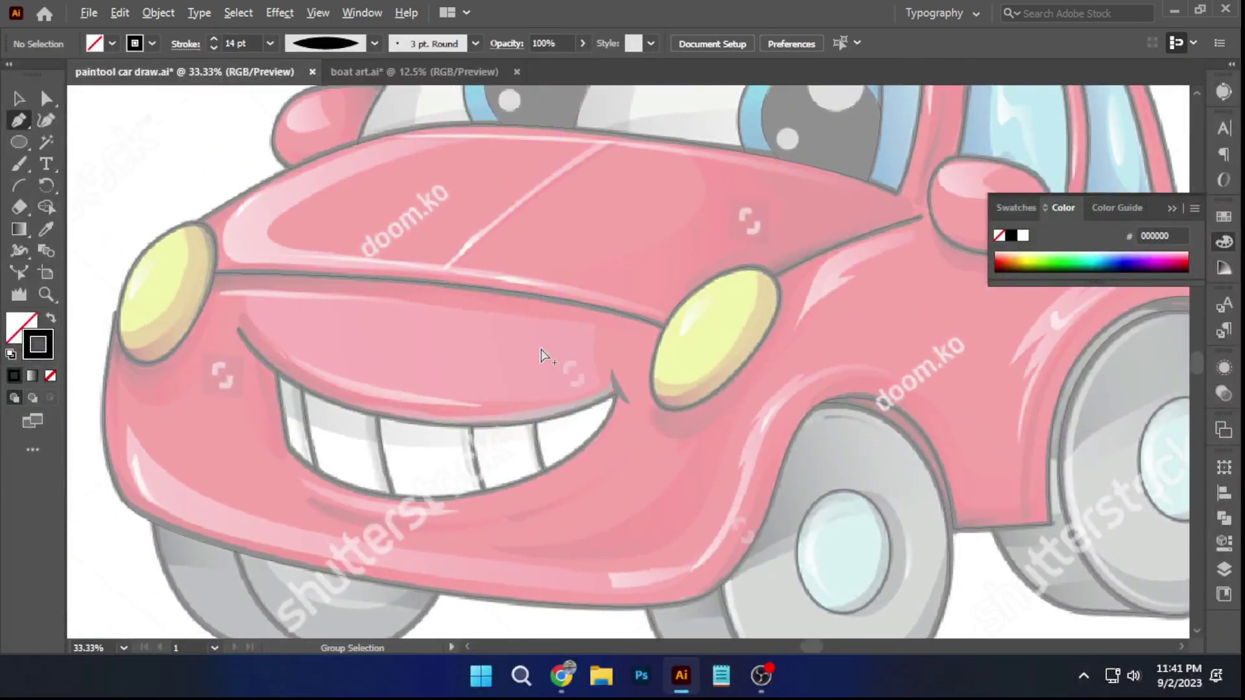
Select all the traced paths of the car and set their stroke weight to 20 pt
scroll(389, 220, down, 1)
drag(339, 186, 830, 548)
scroll(652, 300, up, 1)
key(v)
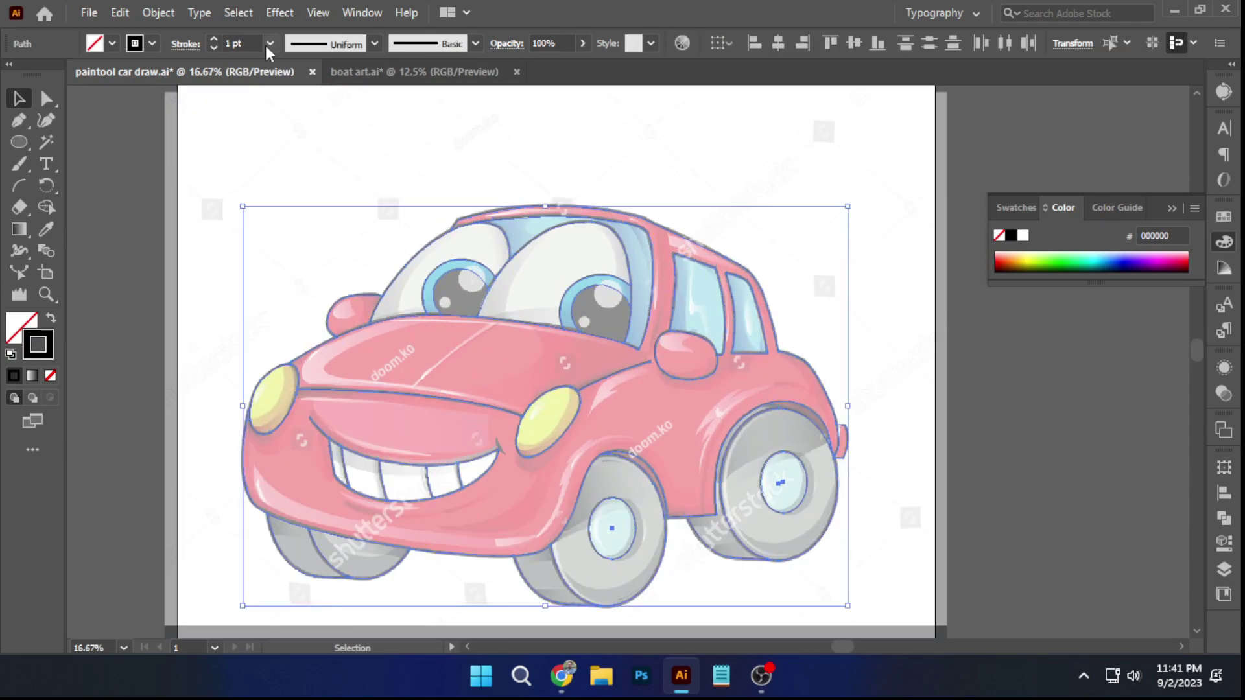
click(269, 44)
click(301, 398)
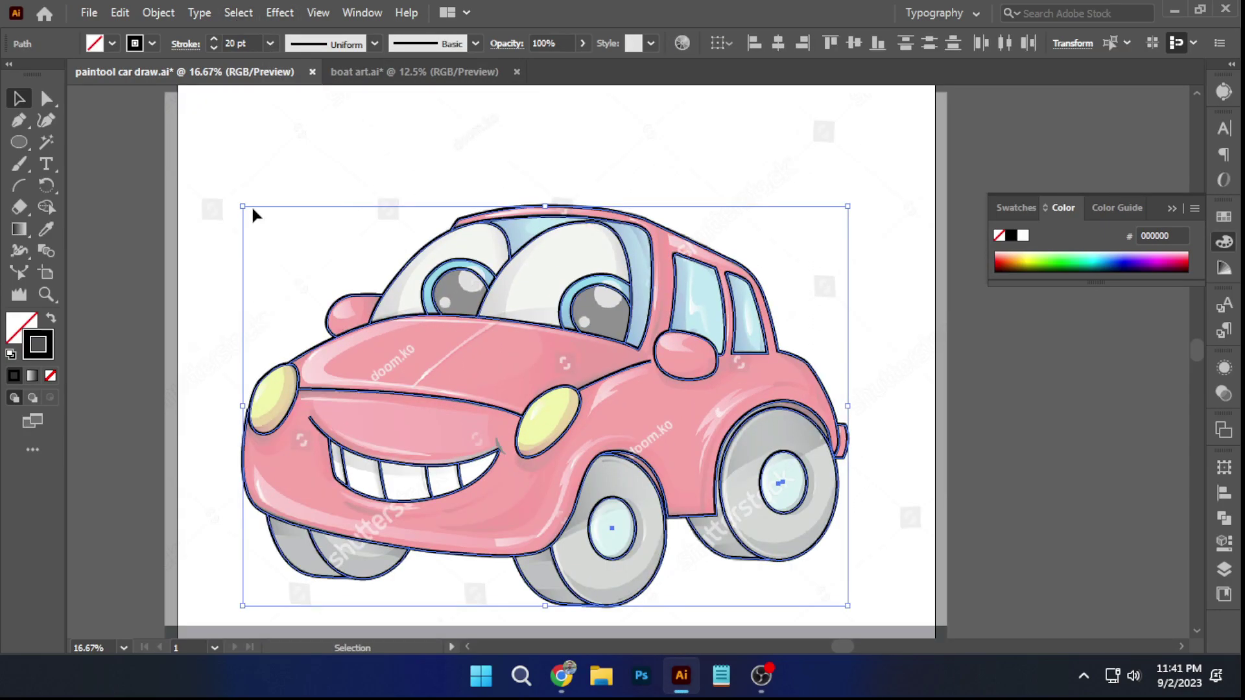
click(246, 167)
Try a different stroke width profile on the mouth outline, and undo it
scroll(268, 331, up, 2)
click(289, 403)
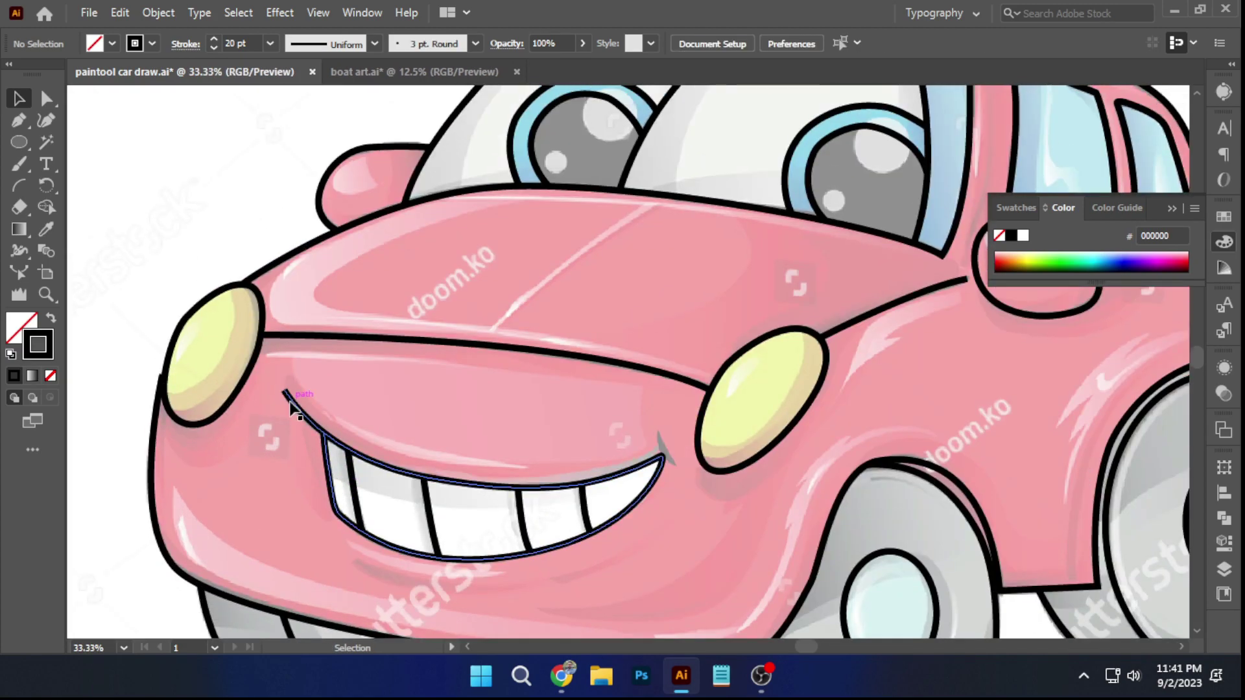
scroll(290, 403, up, 2)
click(46, 98)
click(278, 378)
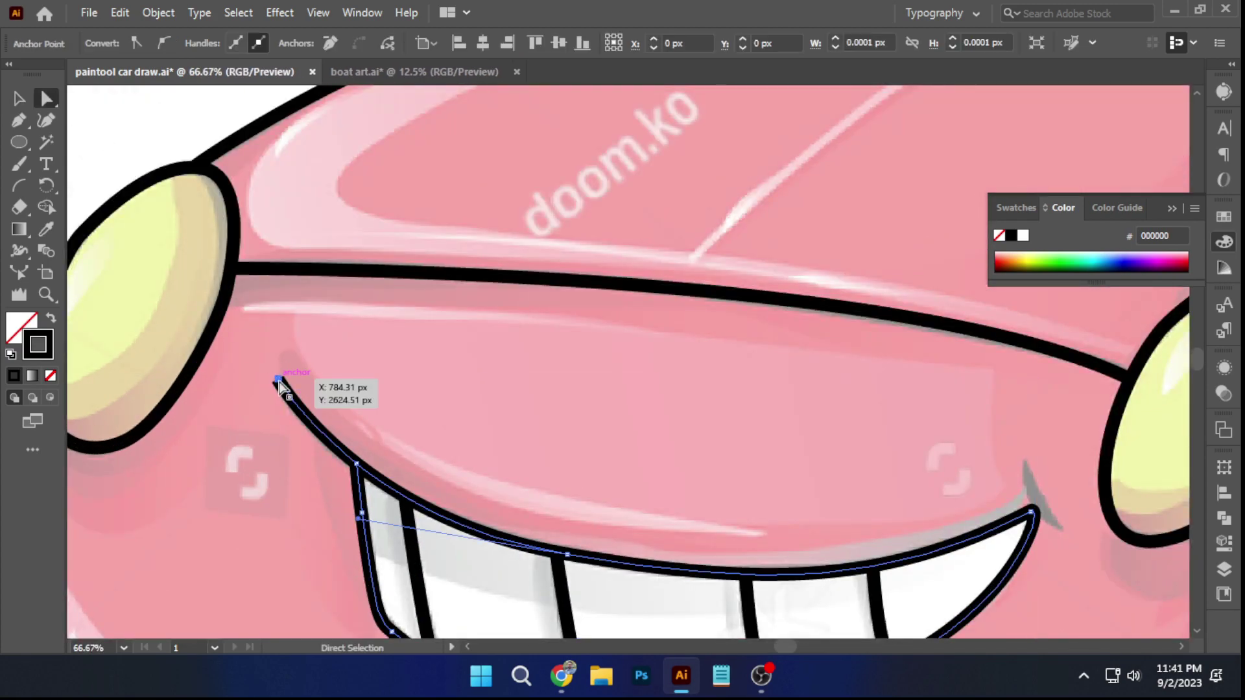
click(20, 99)
click(126, 176)
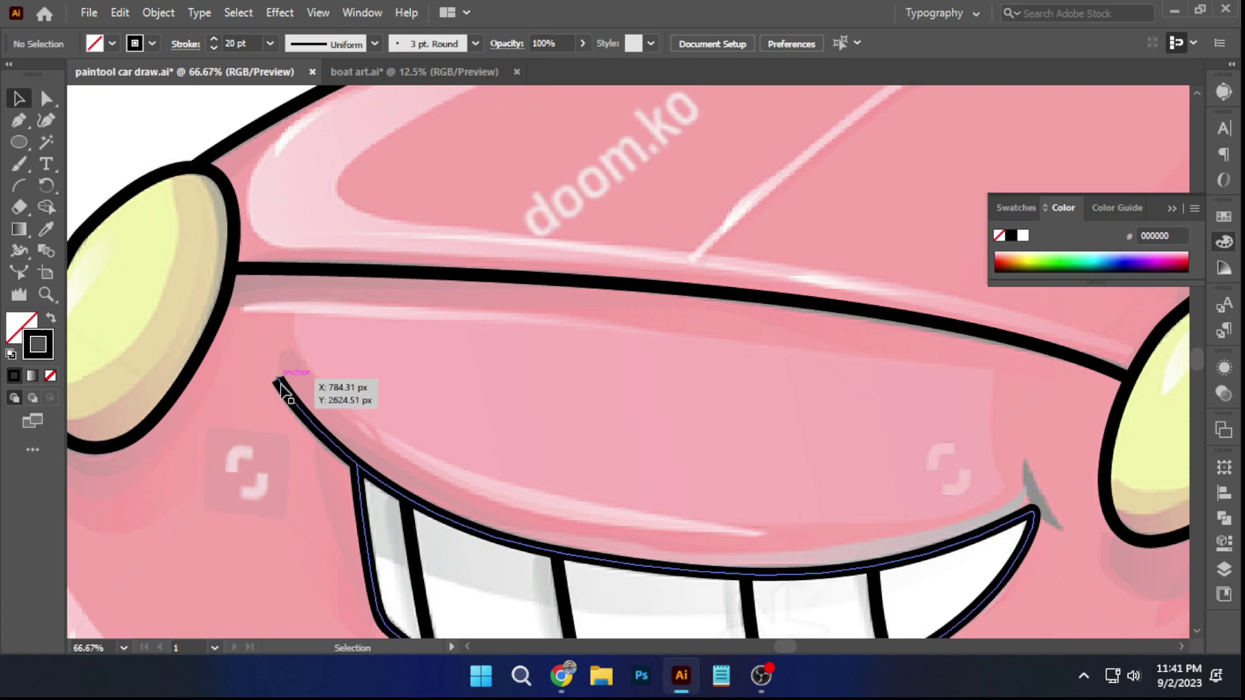
click(283, 385)
click(374, 44)
click(315, 183)
key(ctrl+z)
click(196, 108)
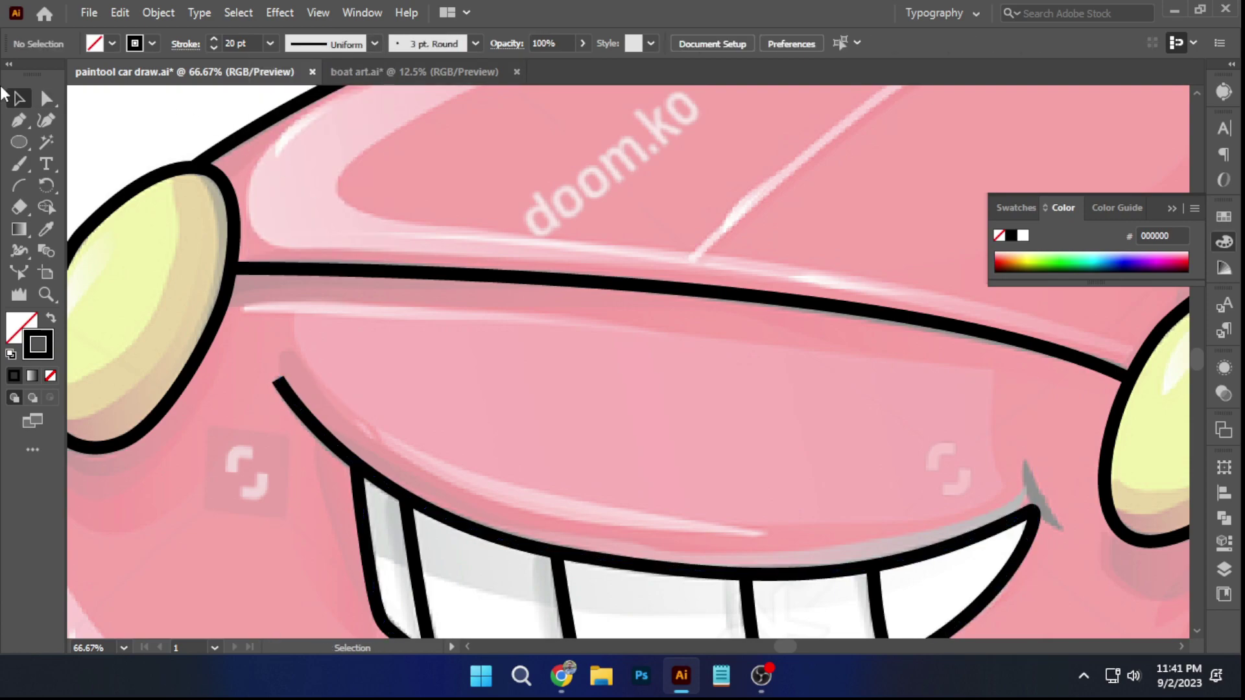
Try to expand the fill and stroke of all the car's paths
scroll(380, 279, down, 5)
drag(473, 227, 462, 295)
drag(276, 152, 788, 541)
key(ctrl+plus)
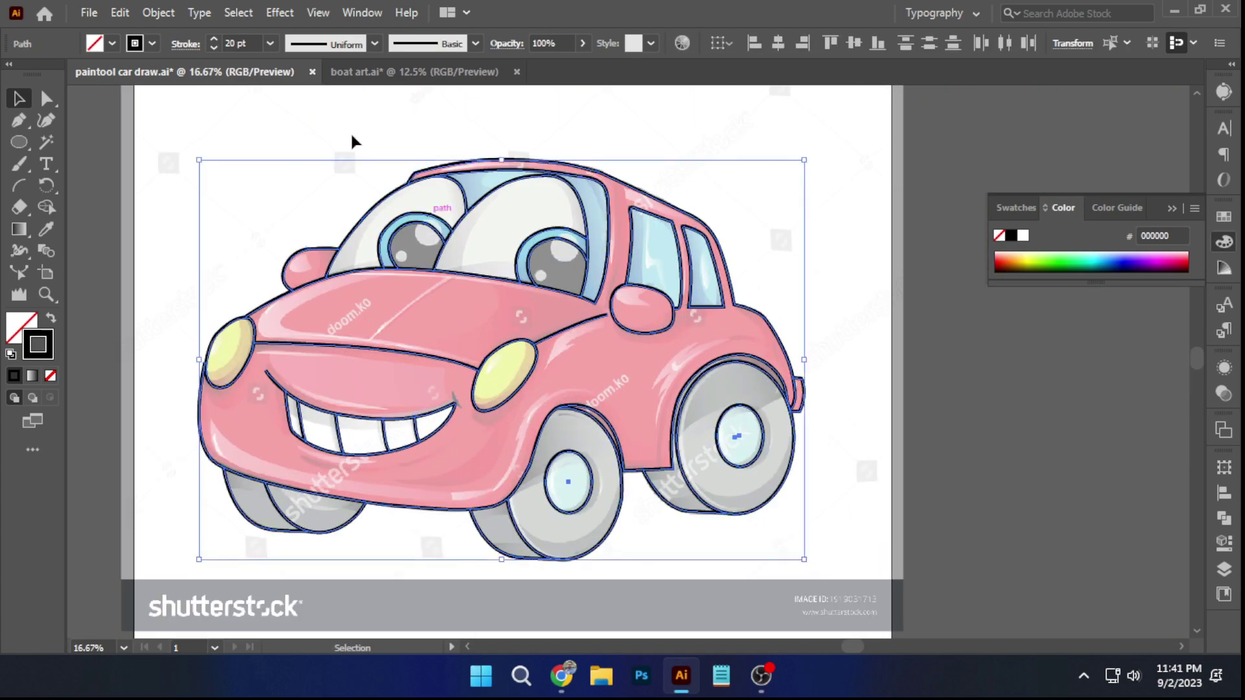
click(158, 13)
click(238, 224)
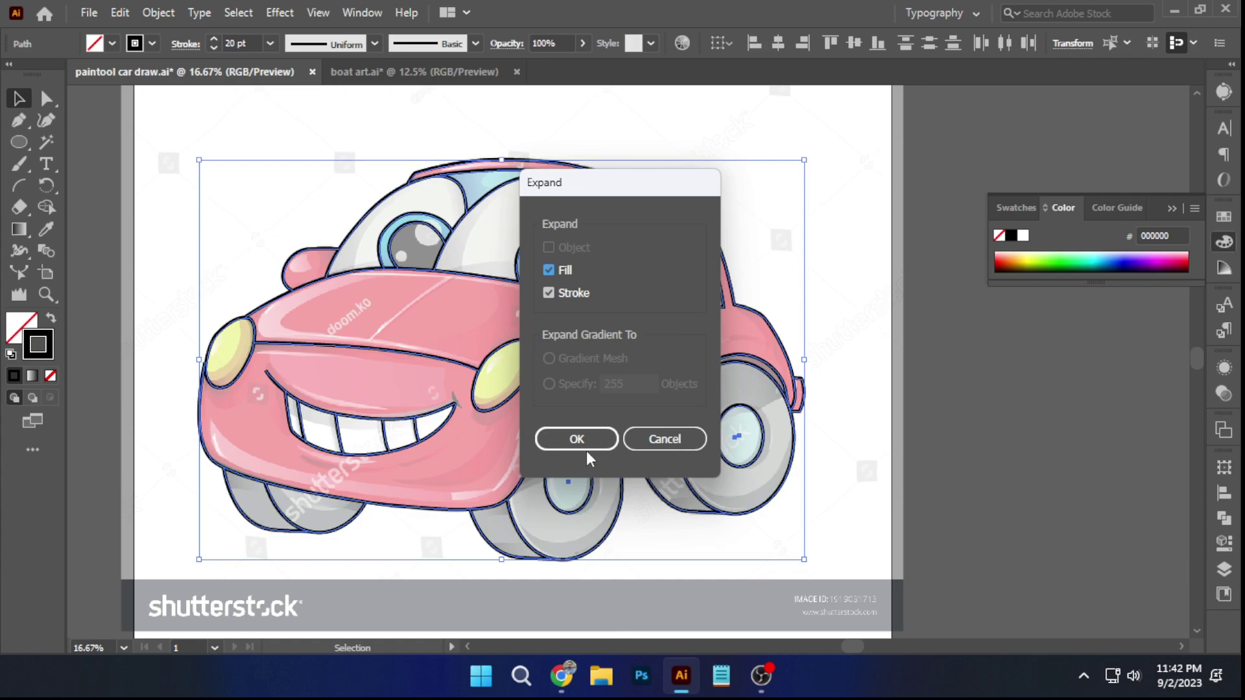
click(575, 439)
Smooth the right-hand eye's pupil outline by adjusting the direction handle of its upper-left anchor
scroll(574, 226, up, 4)
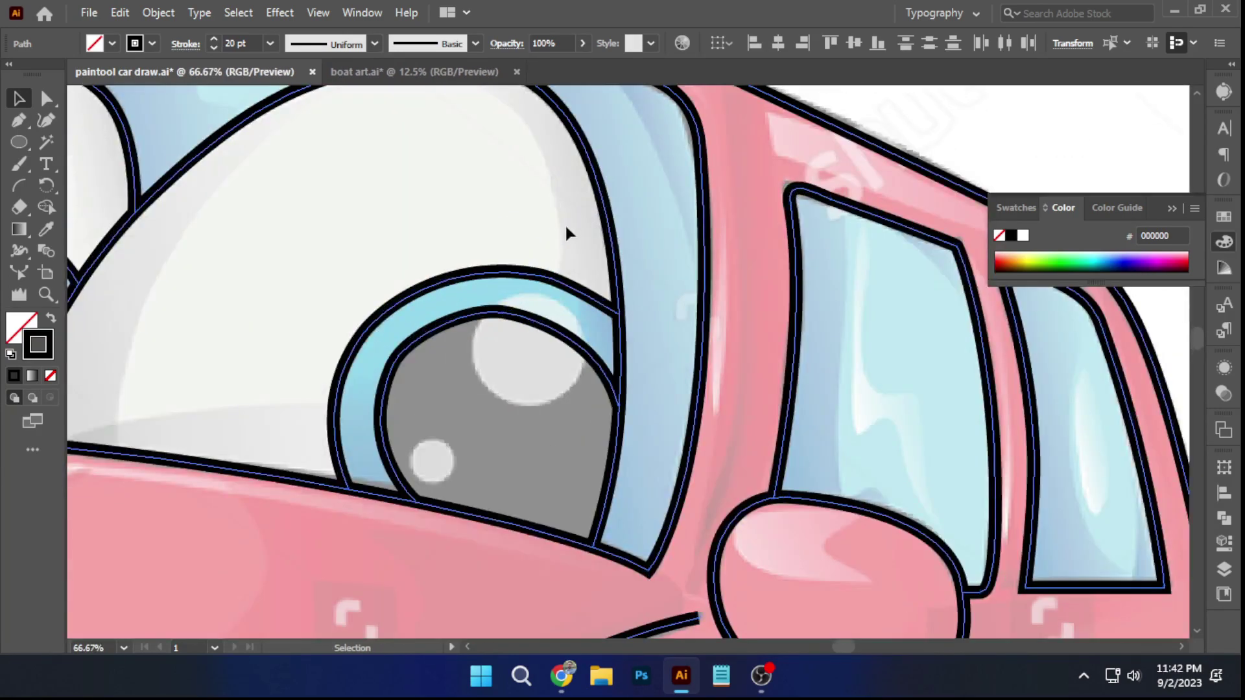
scroll(397, 370, up, 1)
click(46, 98)
click(388, 365)
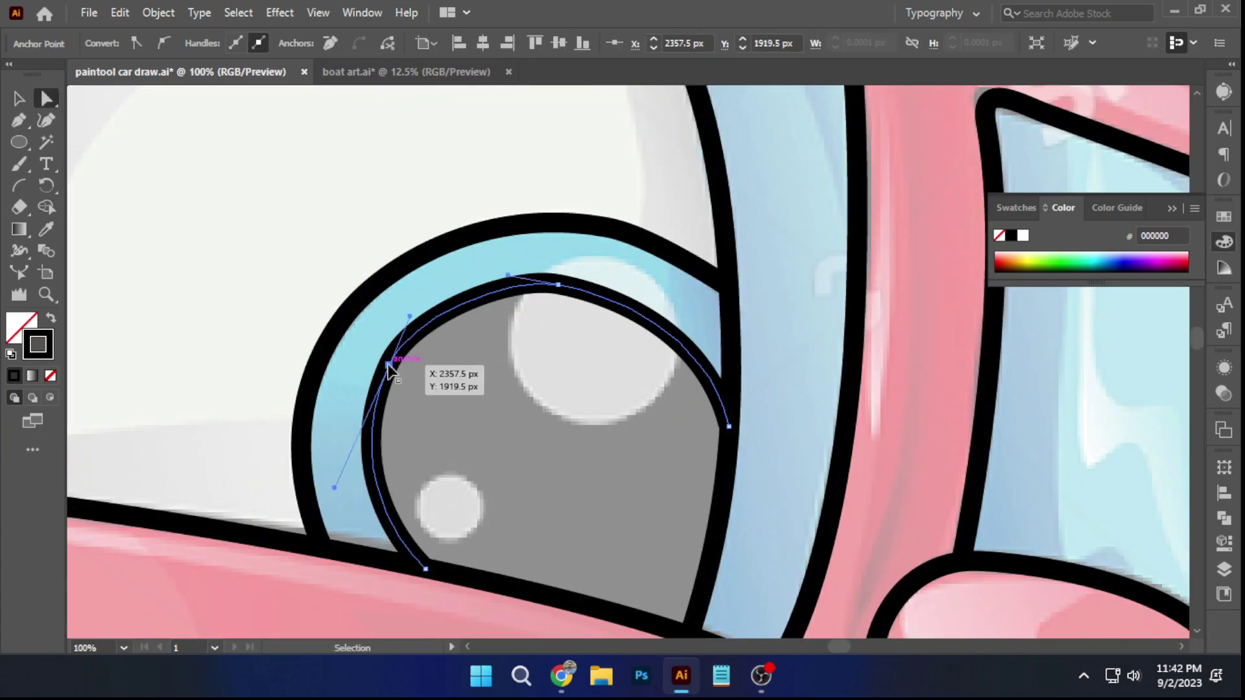
scroll(391, 373, up, 1)
drag(422, 294, 437, 279)
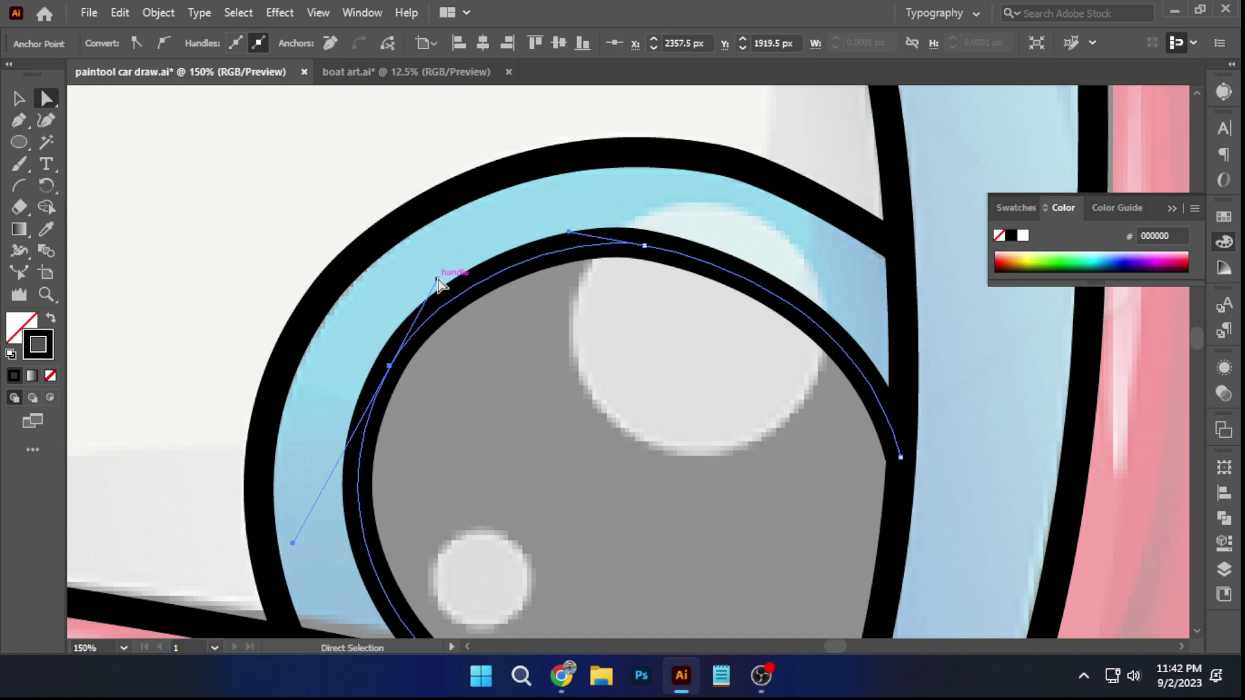
scroll(438, 278, down, 2)
click(538, 415)
Smooth the top of the left-hand eye's pupil outline by adjusting its anchor's direction handle
drag(520, 389, 927, 558)
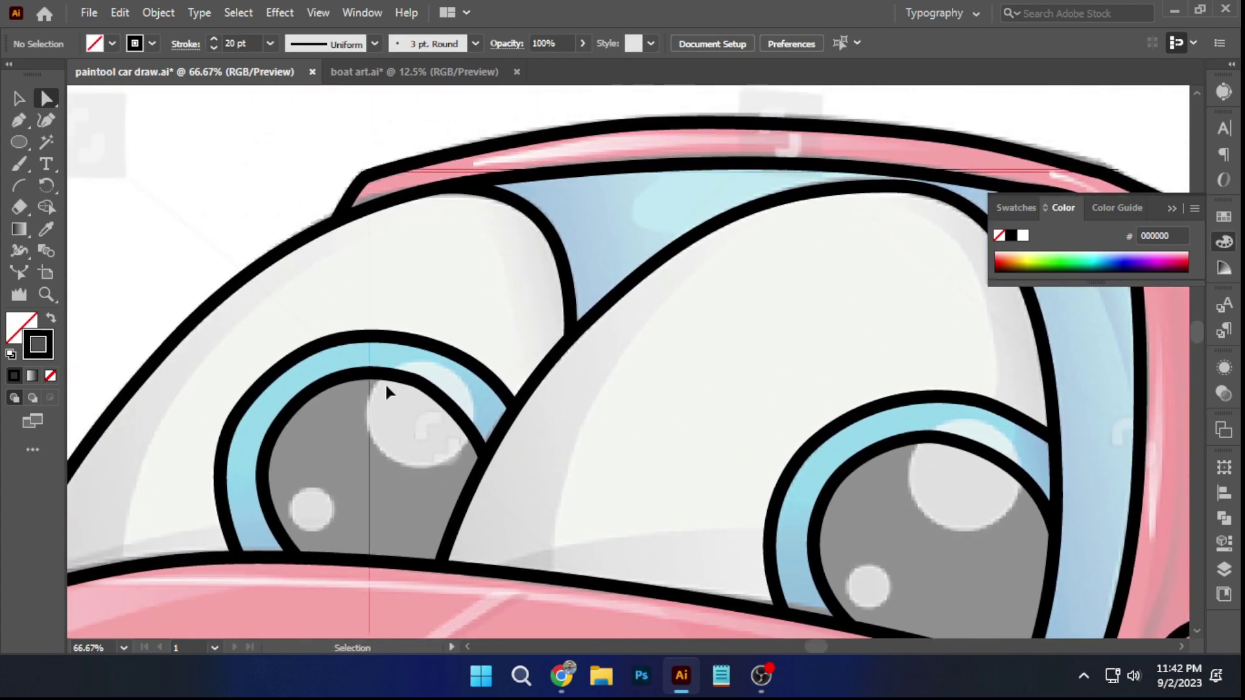
scroll(390, 395, up, 2)
click(447, 374)
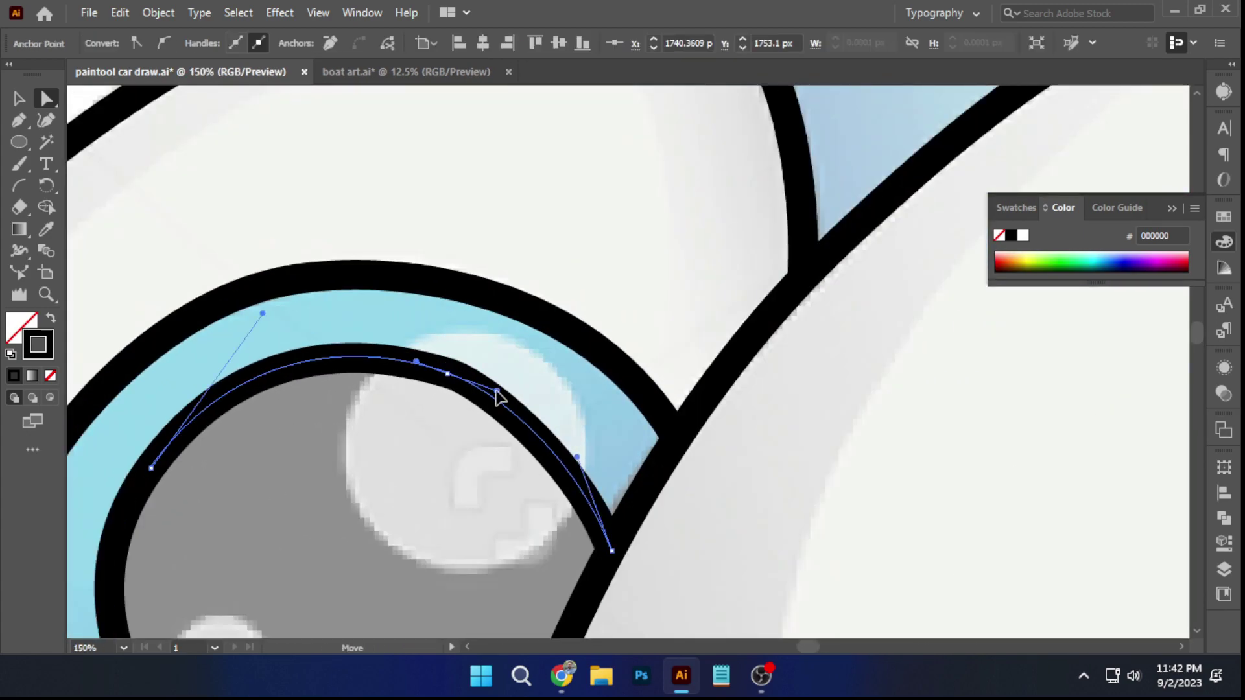
scroll(519, 373, down, 1)
click(665, 488)
scroll(665, 487, down, 3)
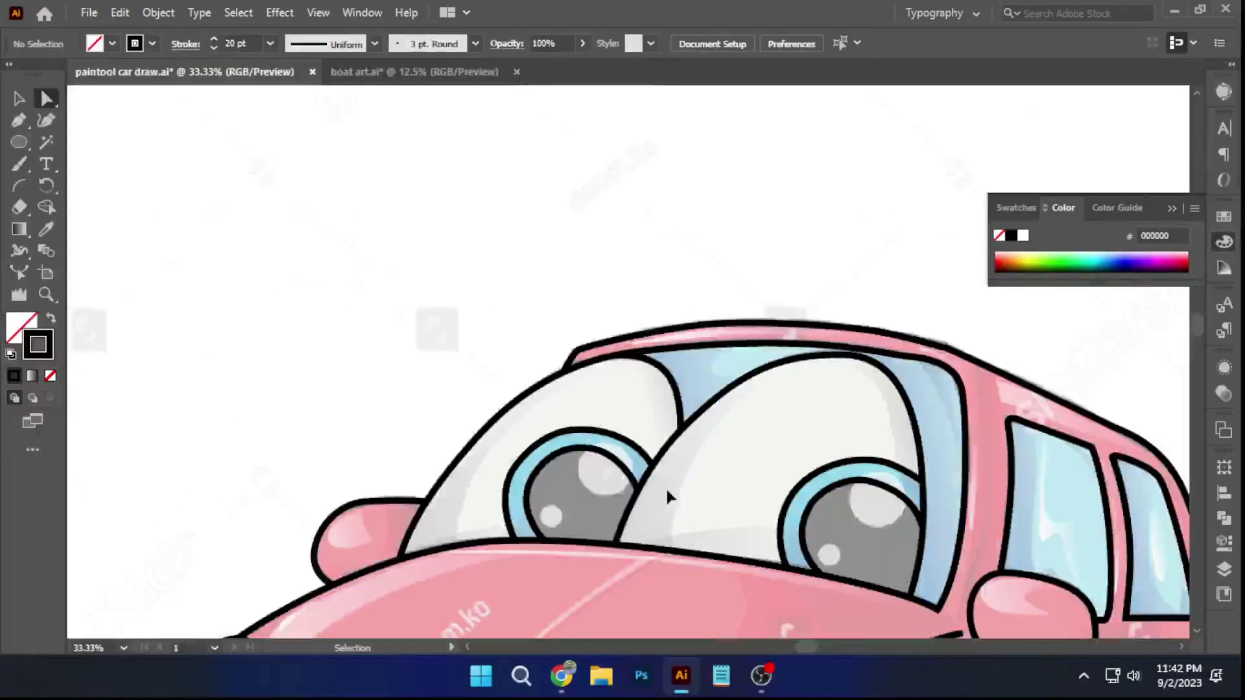
Smooth the left-hand eye's iris outline by lengthening the direction handle of its upper-left anchor
drag(665, 486, 618, 422)
scroll(503, 426, up, 3)
click(397, 381)
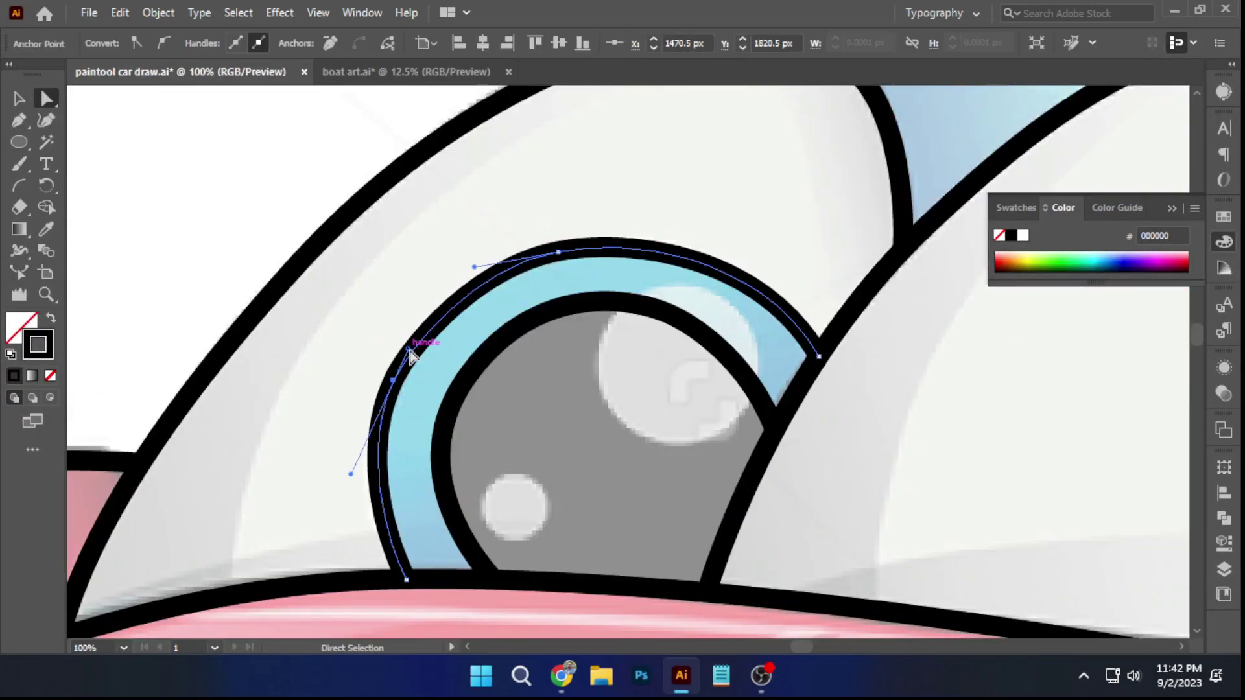
drag(421, 334, 424, 318)
click(363, 316)
Draw a short curve with the Pen tool in the gap between the rear wheel arch and the tyre's top
scroll(363, 316, down, 5)
drag(335, 370, 429, 307)
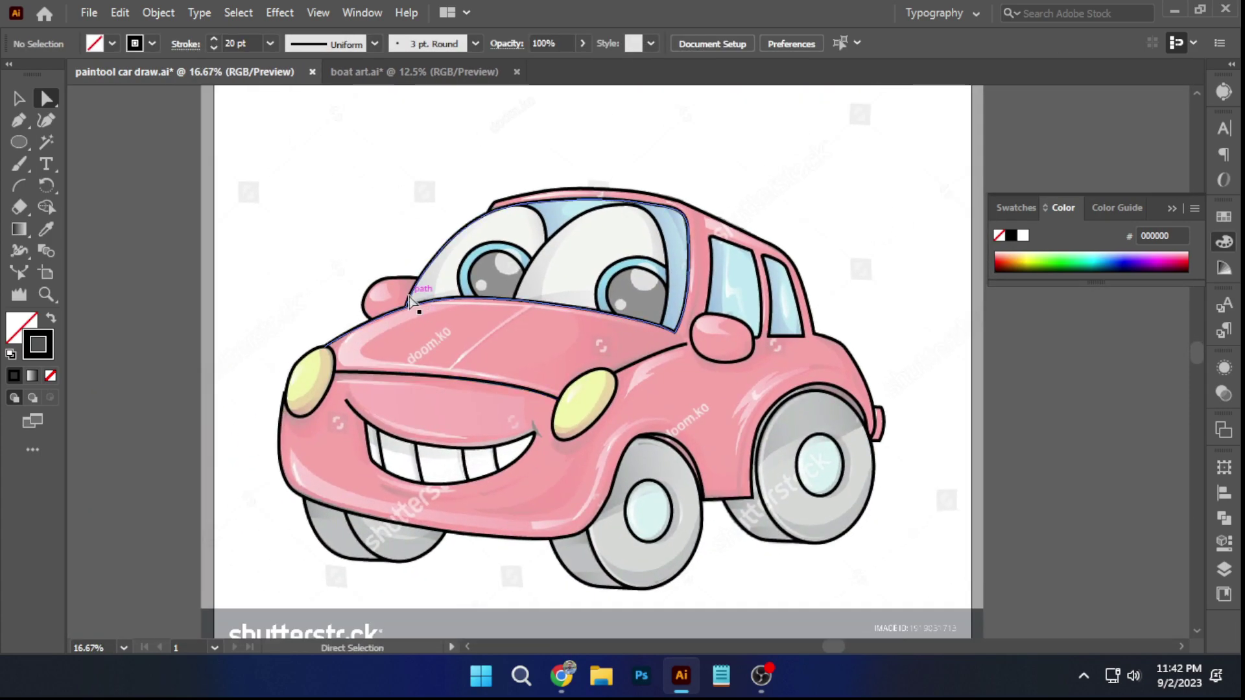
scroll(942, 387, up, 3)
drag(884, 322, 895, 280)
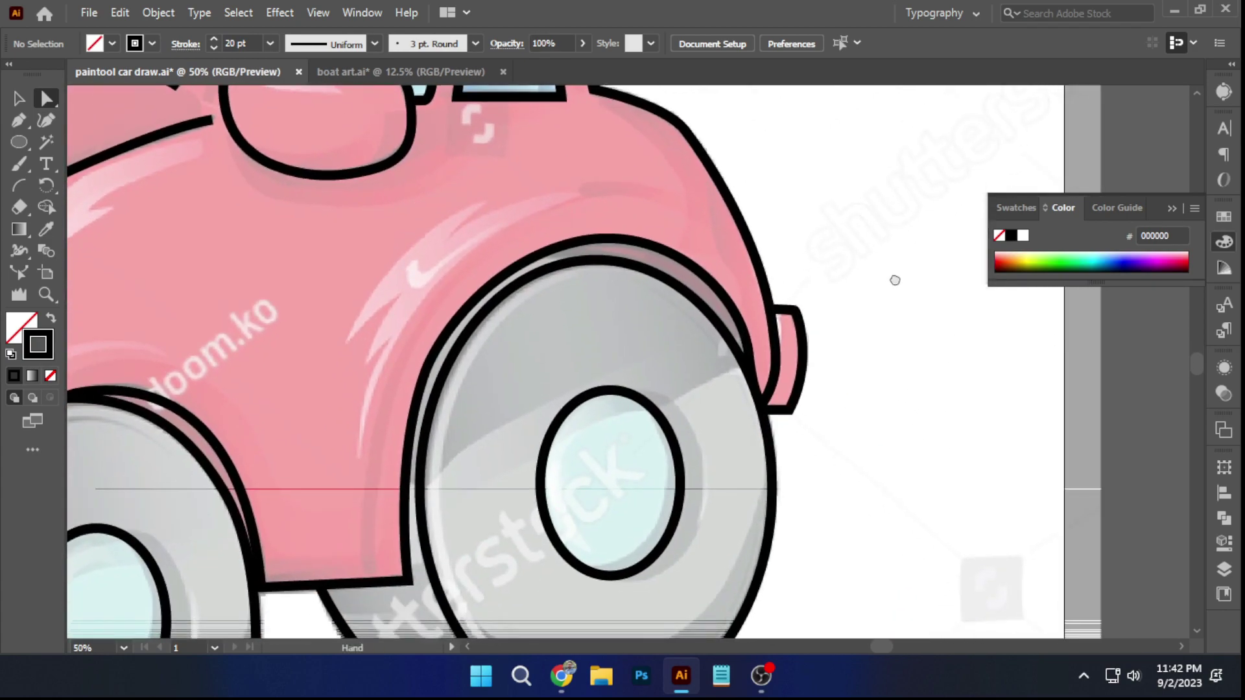
scroll(611, 245, up, 2)
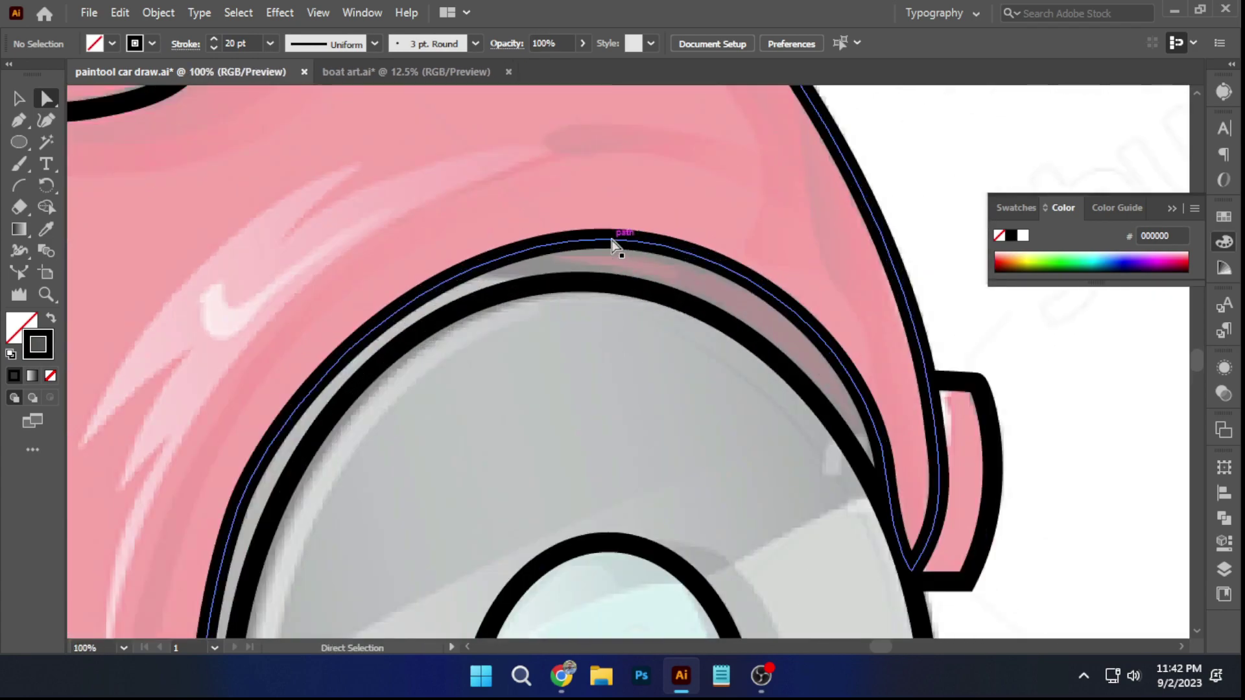
click(18, 121)
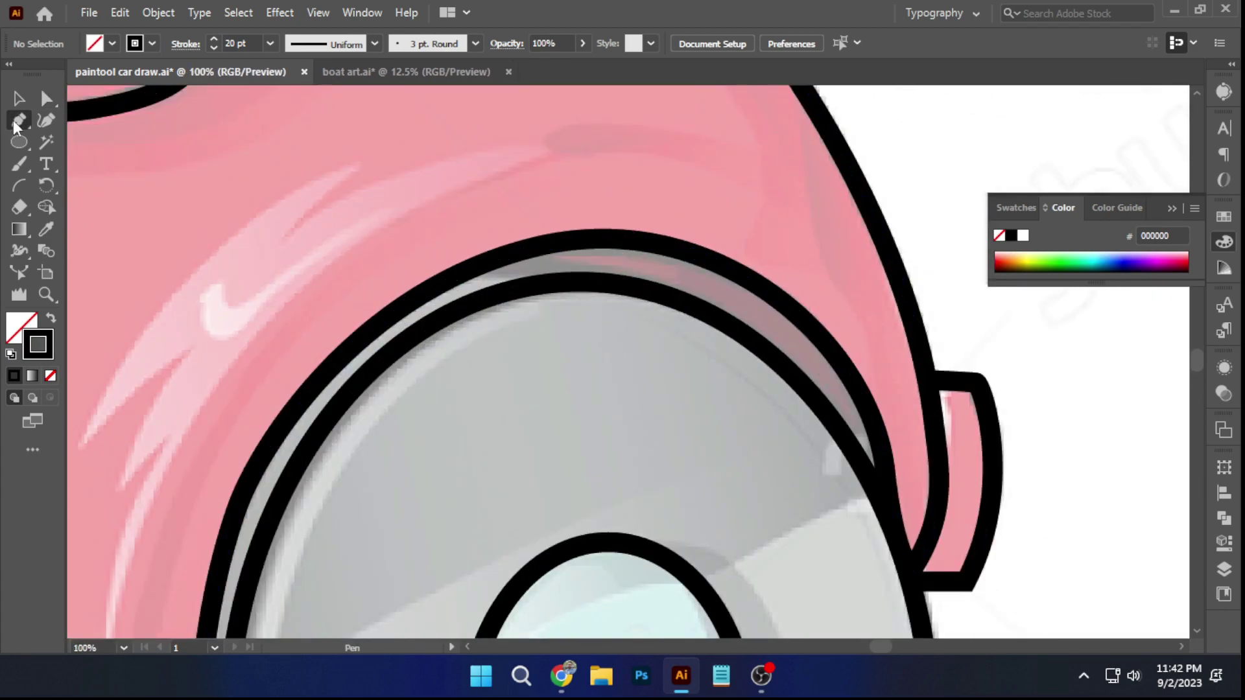
click(477, 266)
drag(608, 284, 631, 293)
ctrl+click(1119, 392)
Smooth the body outline where it curves up beside the front wheel by adjusting that anchor's direction handle
scroll(641, 447, down, 1)
drag(640, 448, 741, 141)
scroll(741, 155, down, 3)
scroll(656, 277, up, 2)
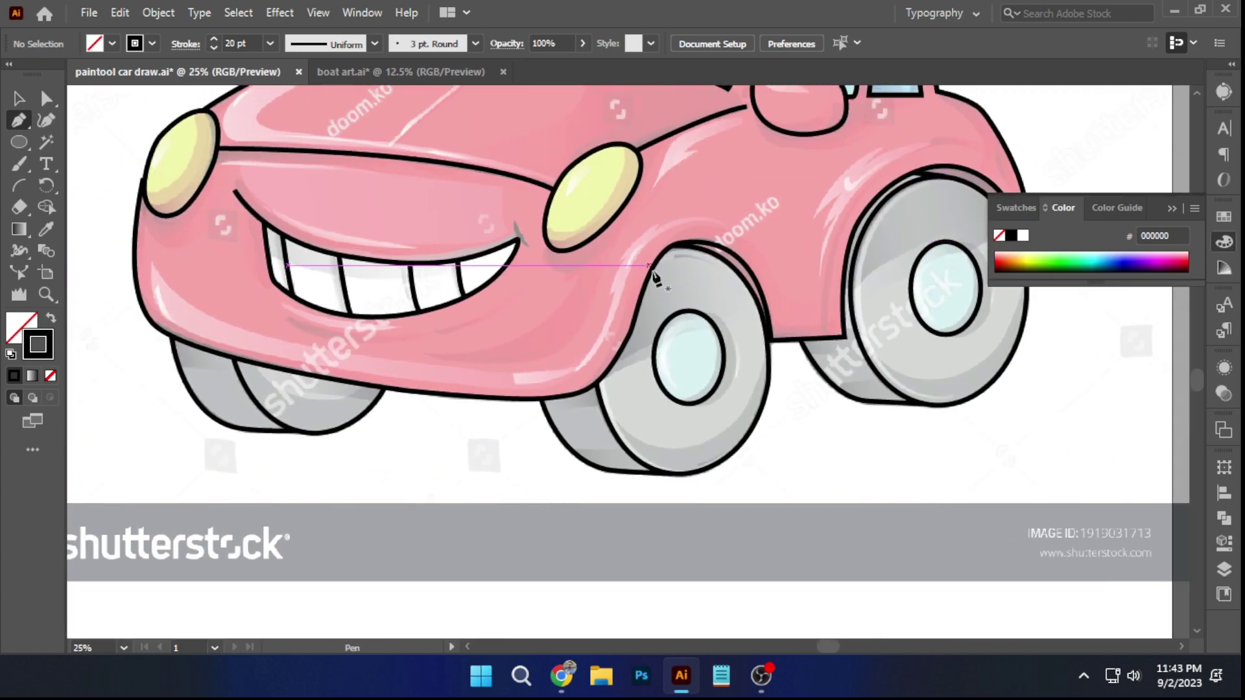
key(a)
click(609, 395)
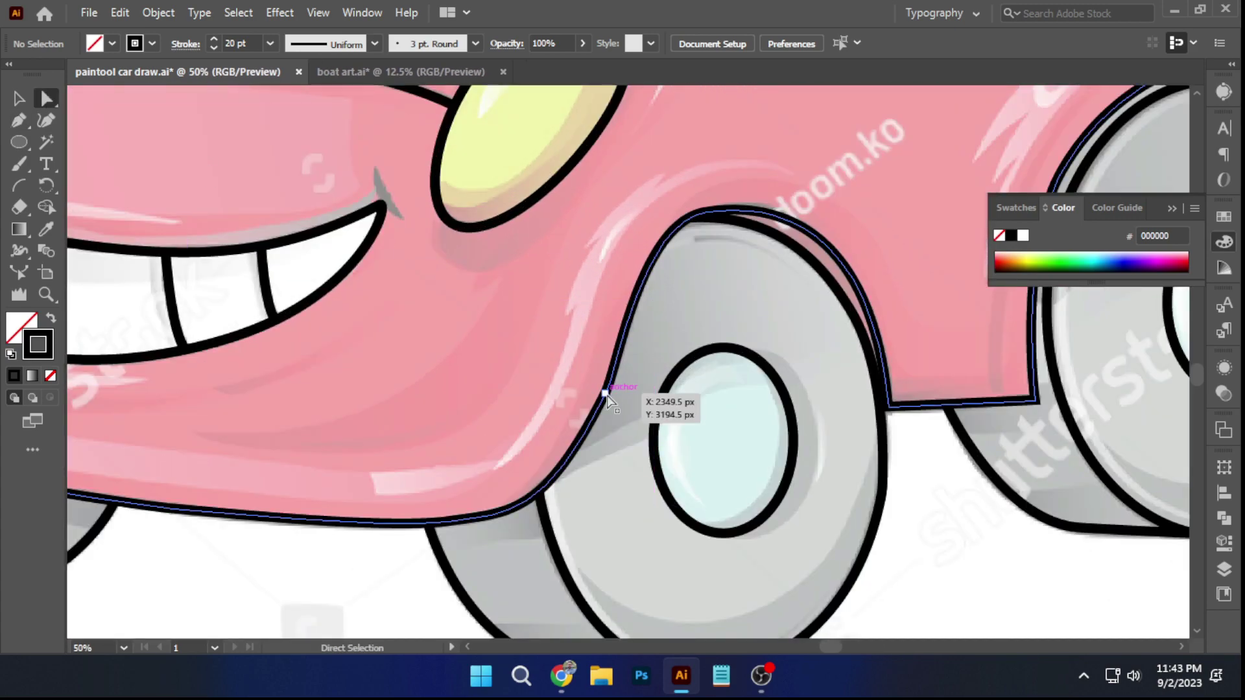
scroll(611, 398, up, 2)
drag(631, 341, 662, 278)
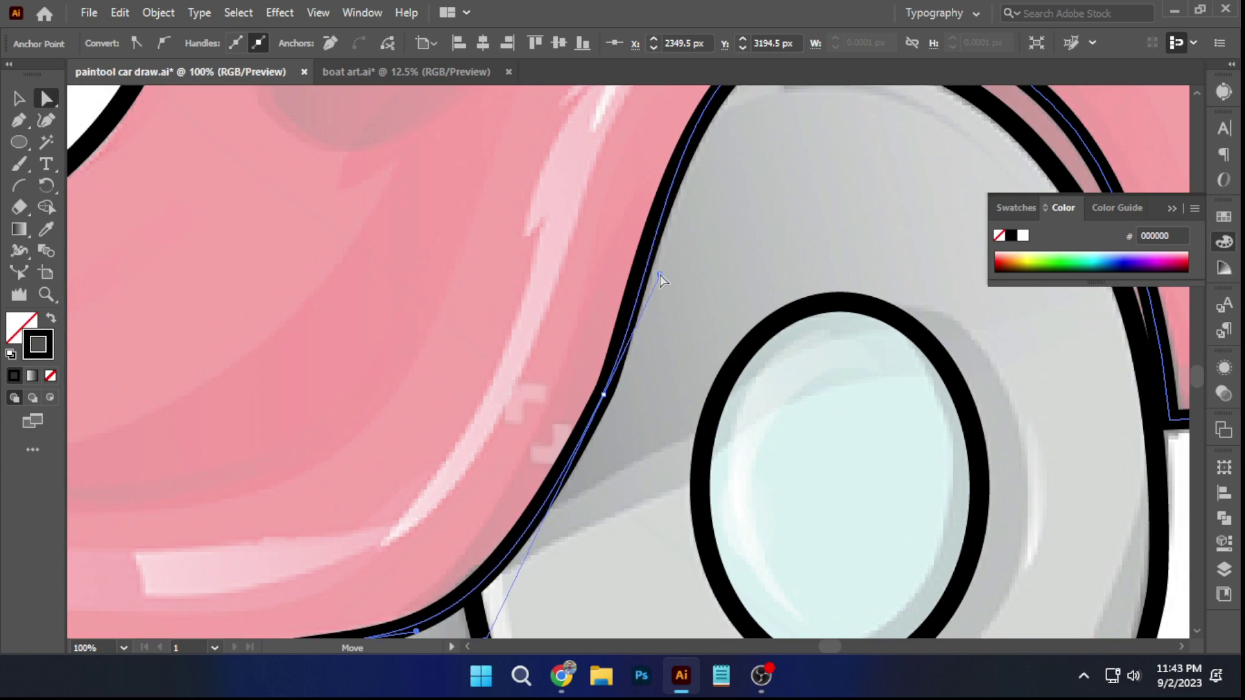
scroll(631, 333, down, 2)
scroll(760, 280, down, 1)
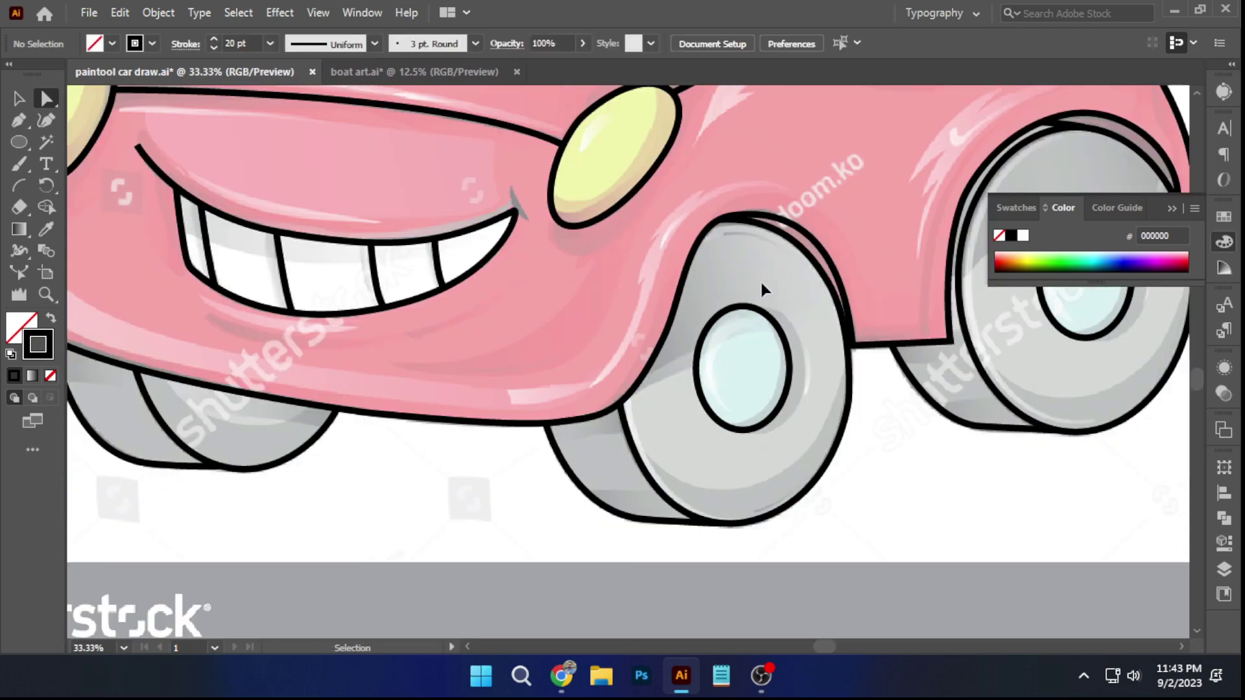
Move the body outline's end anchor up into the left-hand headlight's outline
drag(472, 250, 725, 255)
drag(495, 162, 501, 321)
scroll(241, 320, up, 4)
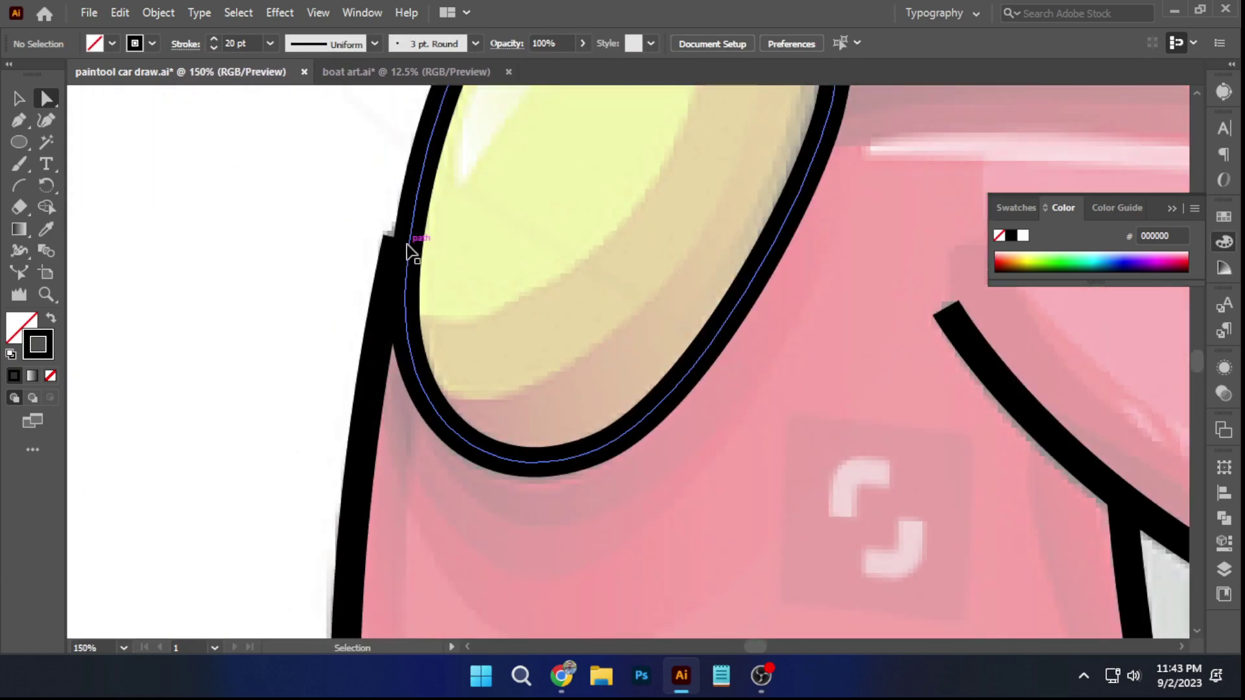
mouse_move(398, 243)
mouse_down()
mouse_move(411, 251)
mouse_move(417, 233)
mouse_move(400, 220)
mouse_up()
scroll(411, 250, up, 3)
click(230, 189)
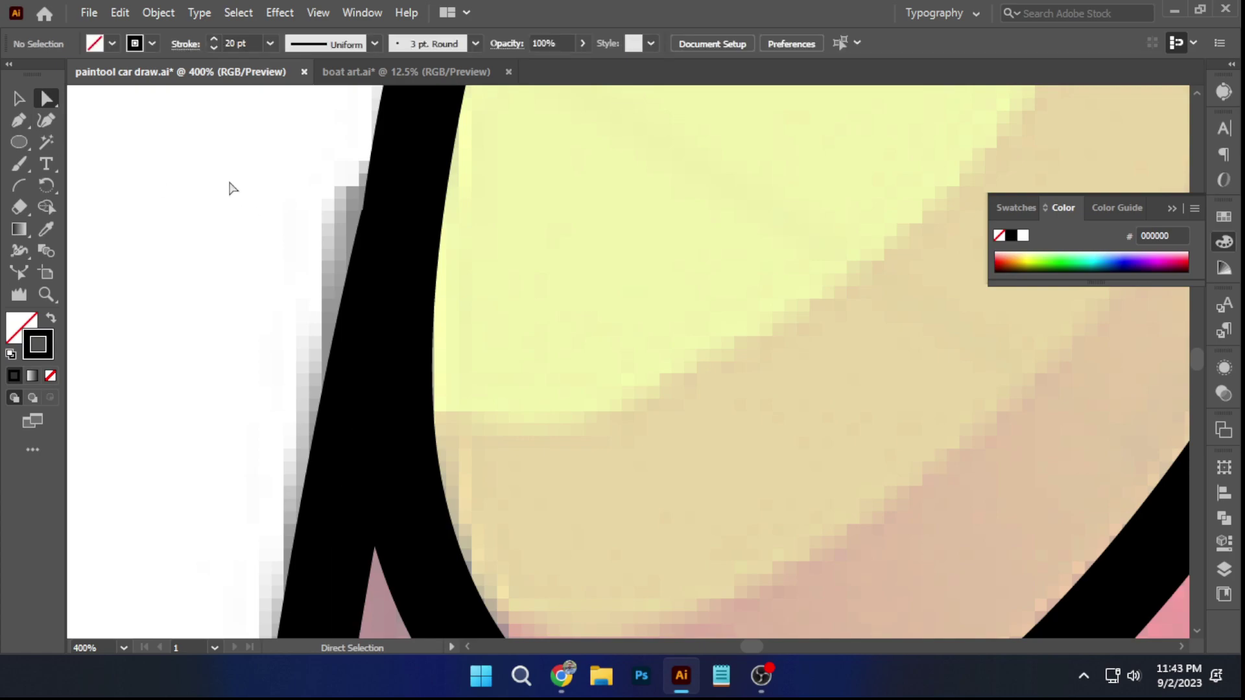
Fine-tune the position of the body outline's end anchor at the left-hand headlight while in Outline view
scroll(231, 189, up, 3)
click(610, 303)
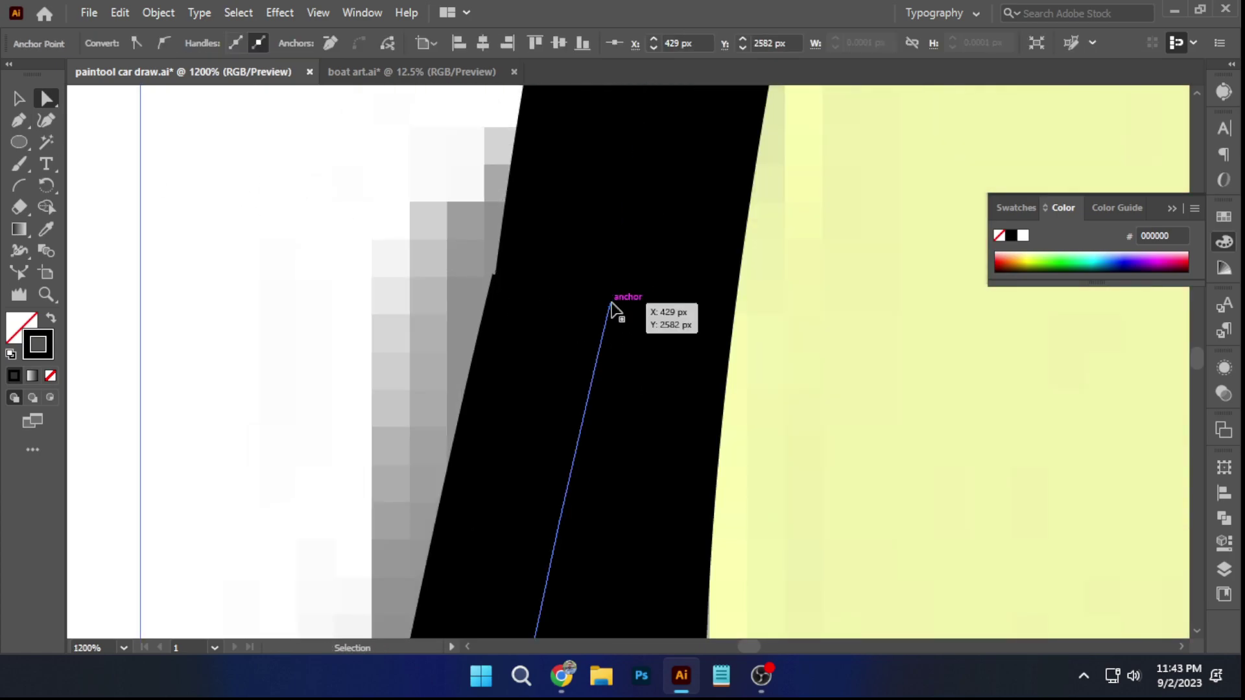
key(ctrl+y)
scroll(644, 352, up, 2)
drag(651, 348, 659, 352)
key(ctrl+y)
Smooth the left-hand headlight's upper-left curve by repositioning its anchor to about X 490.4, Y 2418.8 px and adjusting its direction handles
scroll(707, 214, down, 8)
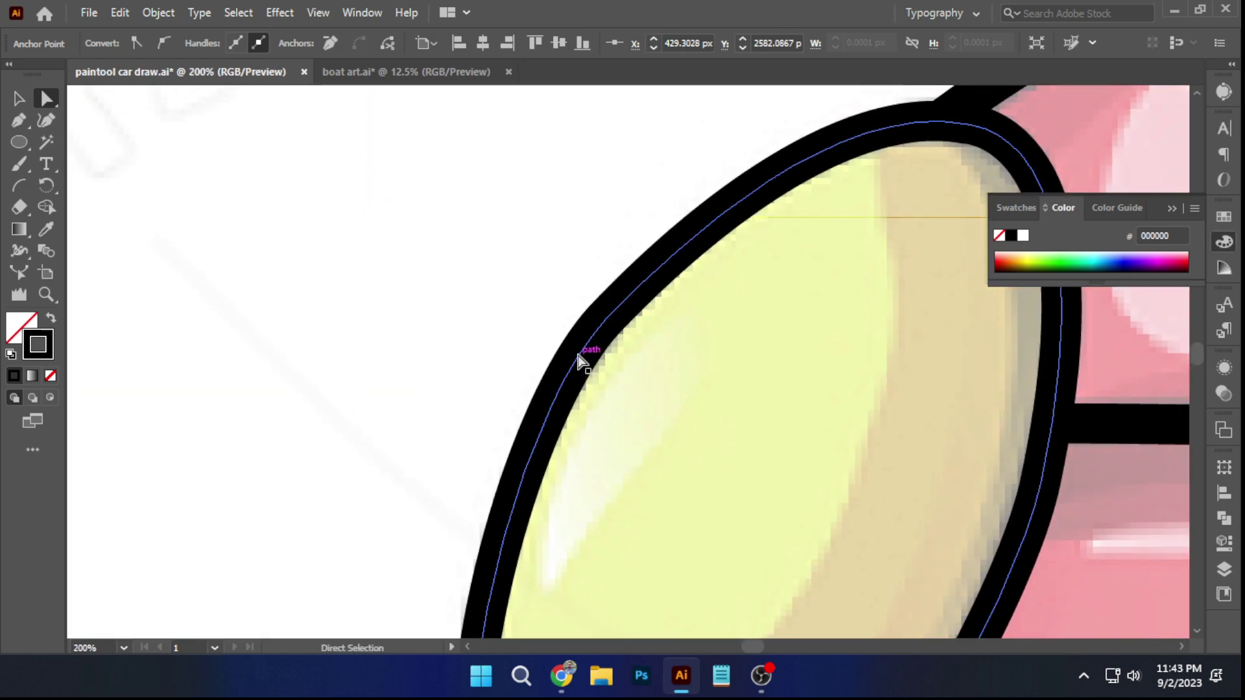
key(ctrl+y)
scroll(603, 325, up, 2)
click(607, 286)
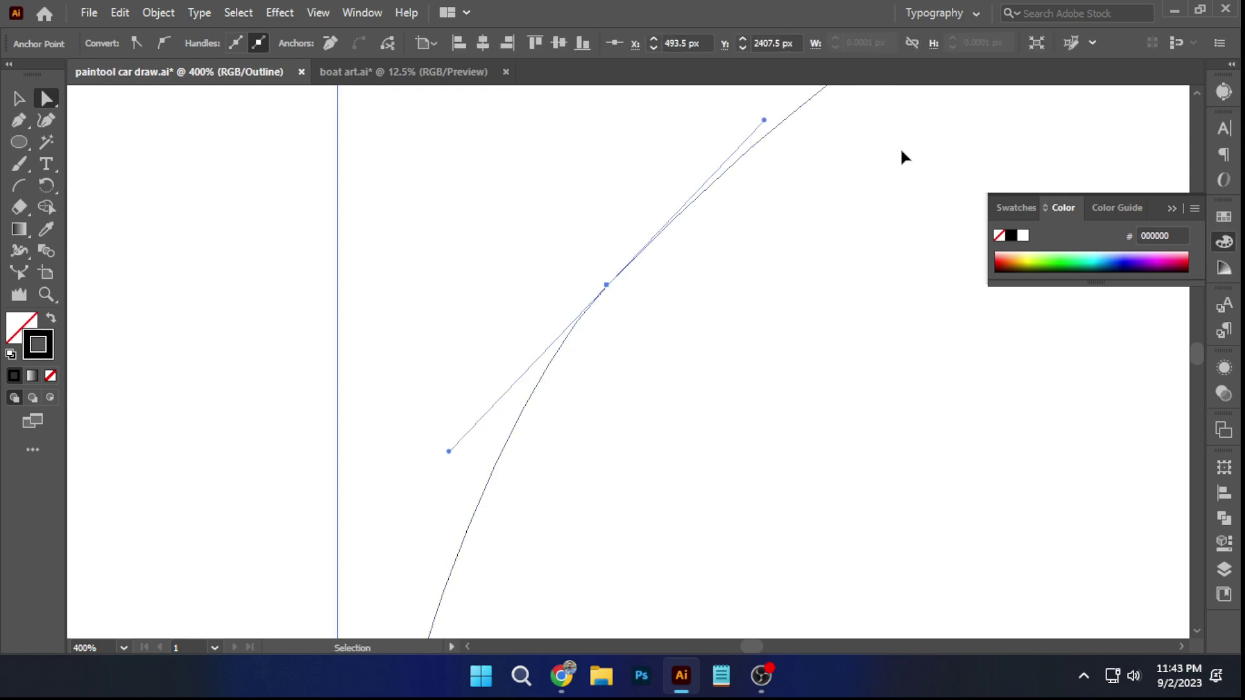
key(ctrl+y)
scroll(564, 389, down, 3)
drag(653, 208, 657, 191)
drag(671, 284, 649, 272)
drag(575, 259, 571, 278)
drag(639, 200, 636, 185)
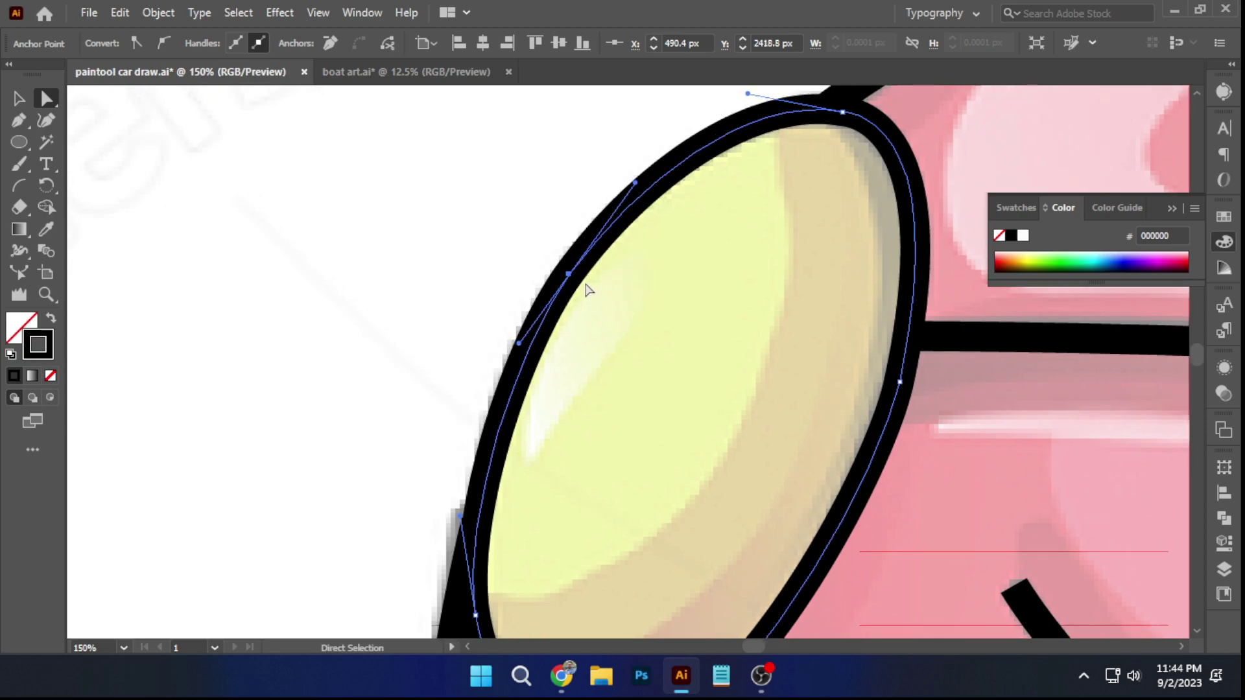
click(505, 252)
Move the body outline's end anchor onto the left-hand headlight's path in Outline view
scroll(488, 509, up, 3)
key(ctrl+y)
scroll(510, 468, up, 3)
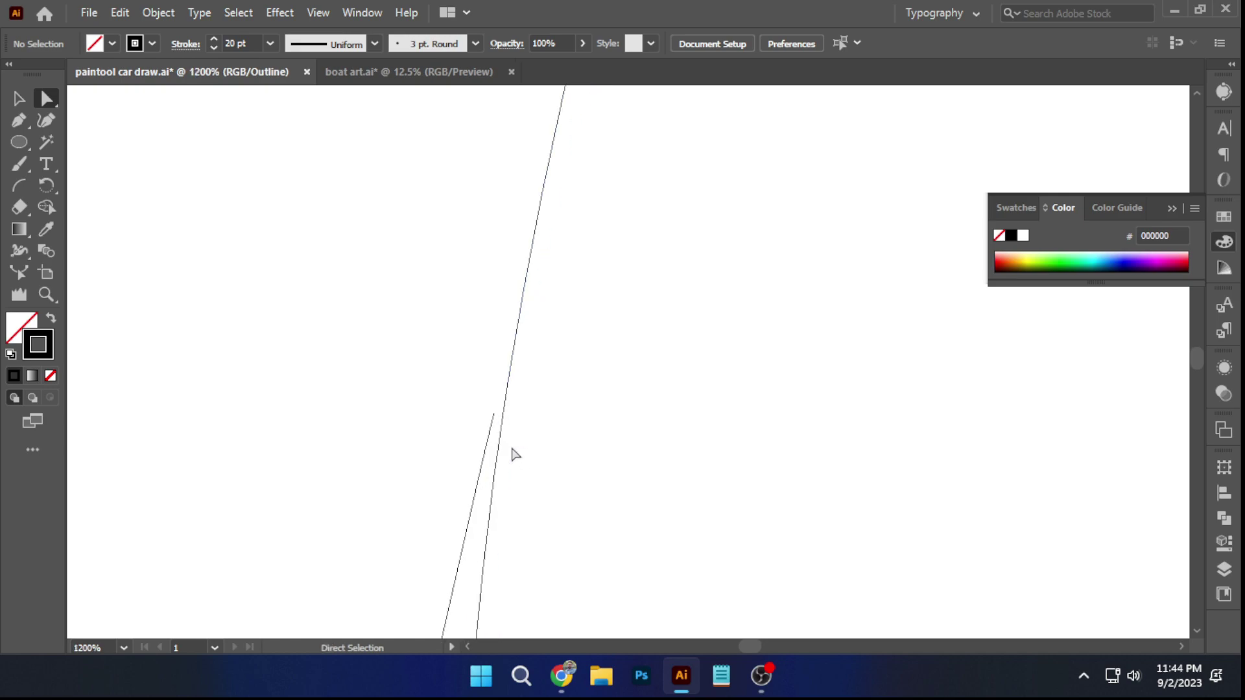
drag(495, 413, 502, 416)
click(555, 385)
scroll(555, 392, down, 8)
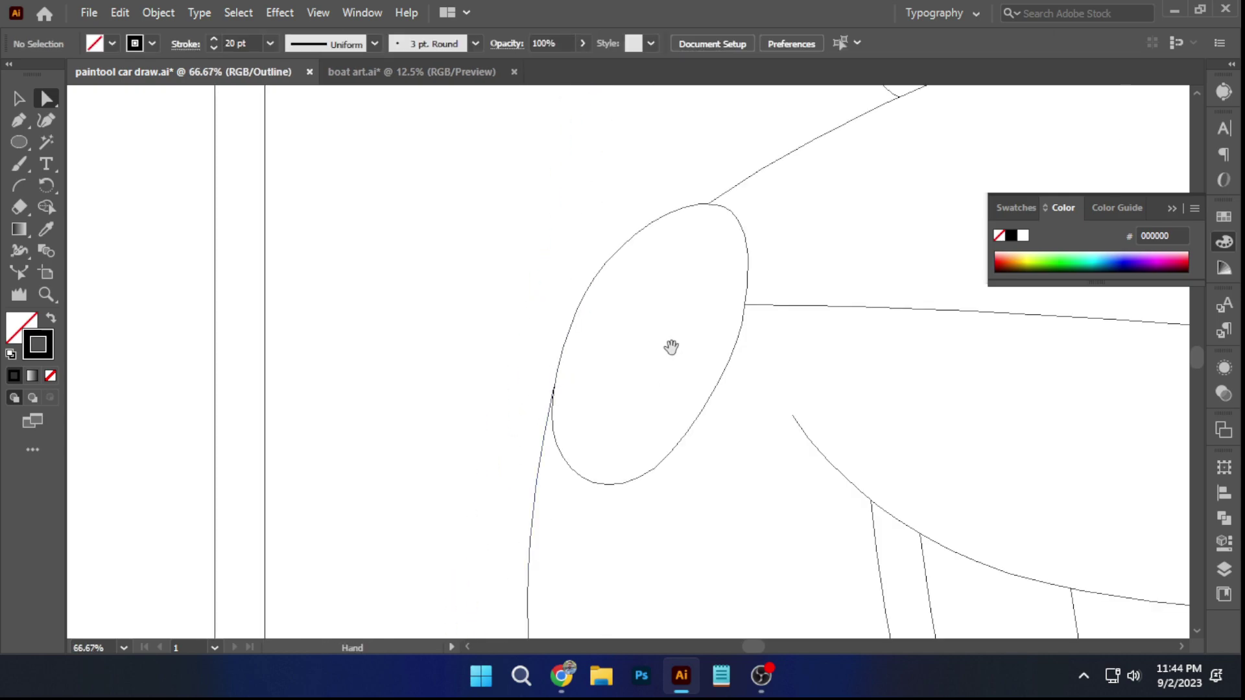
Move the front tyre outline's top anchor onto the wheel arch path, at about X 2514.8, Y 2845.7 px
scroll(720, 156, up, 5)
scroll(473, 174, down, 9)
scroll(537, 143, up, 4)
scroll(693, 297, down, 3)
drag(482, 454, 703, 175)
scroll(523, 415, down, 2)
scroll(759, 387, up, 4)
scroll(624, 512, up, 8)
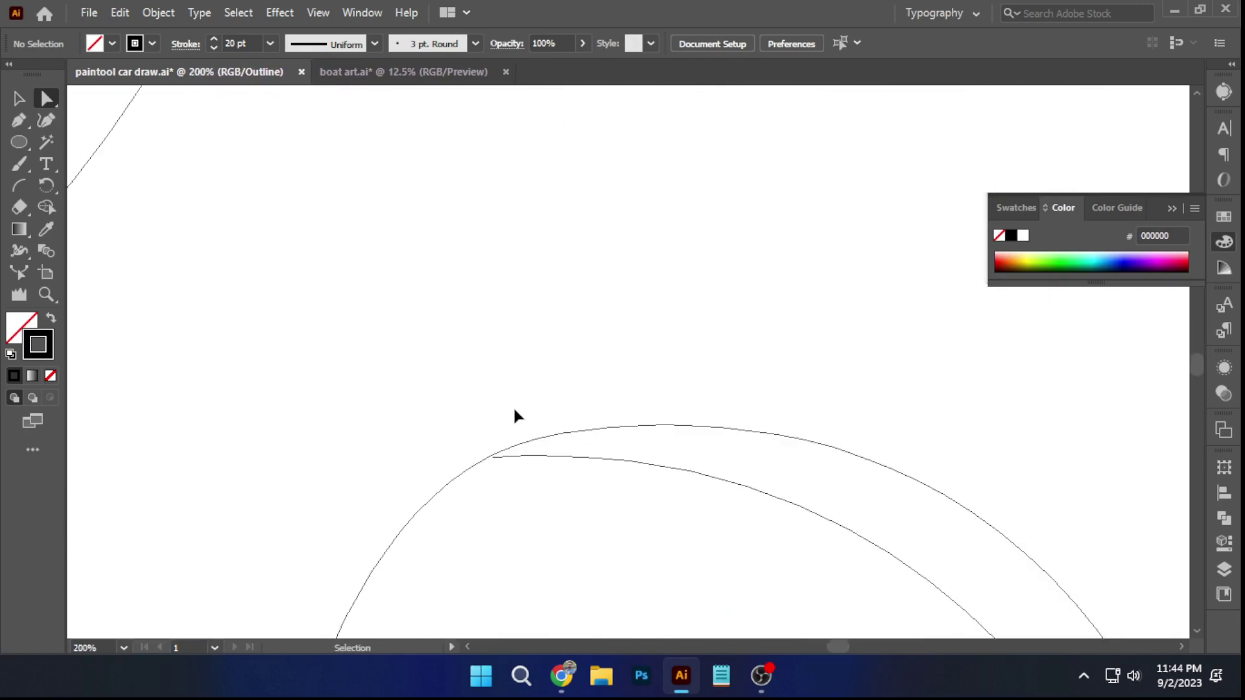
key(ctrl+y)
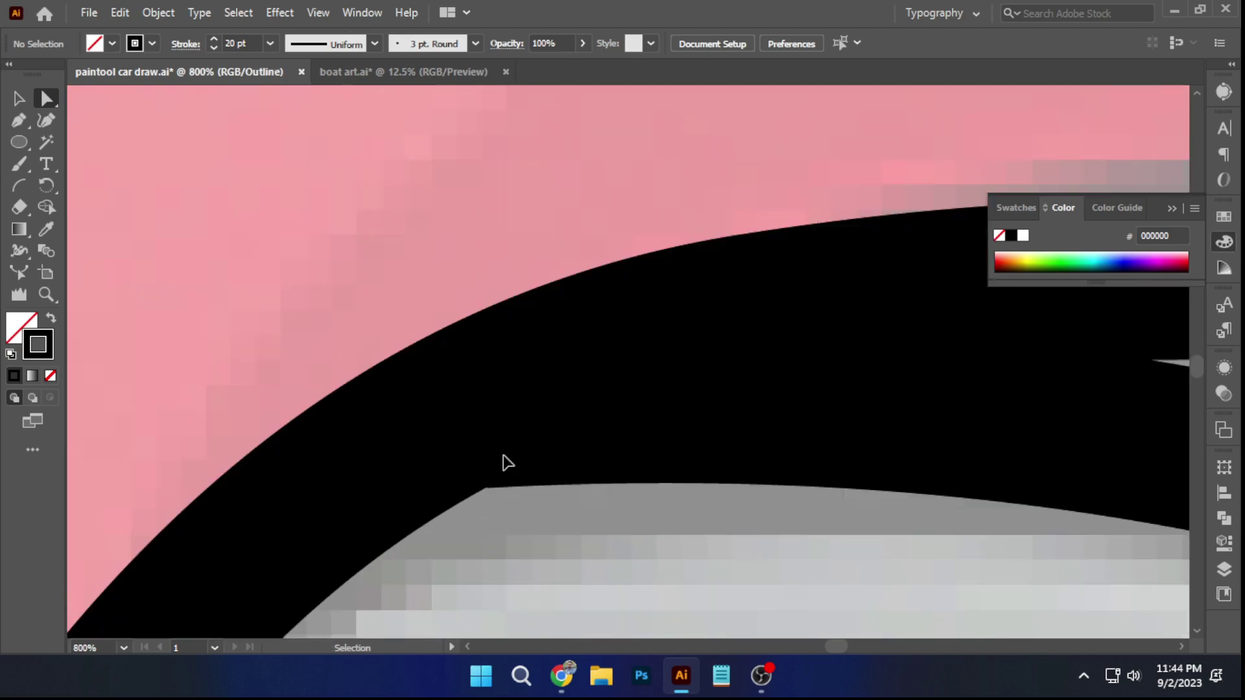
key(ctrl+y)
drag(479, 408, 467, 407)
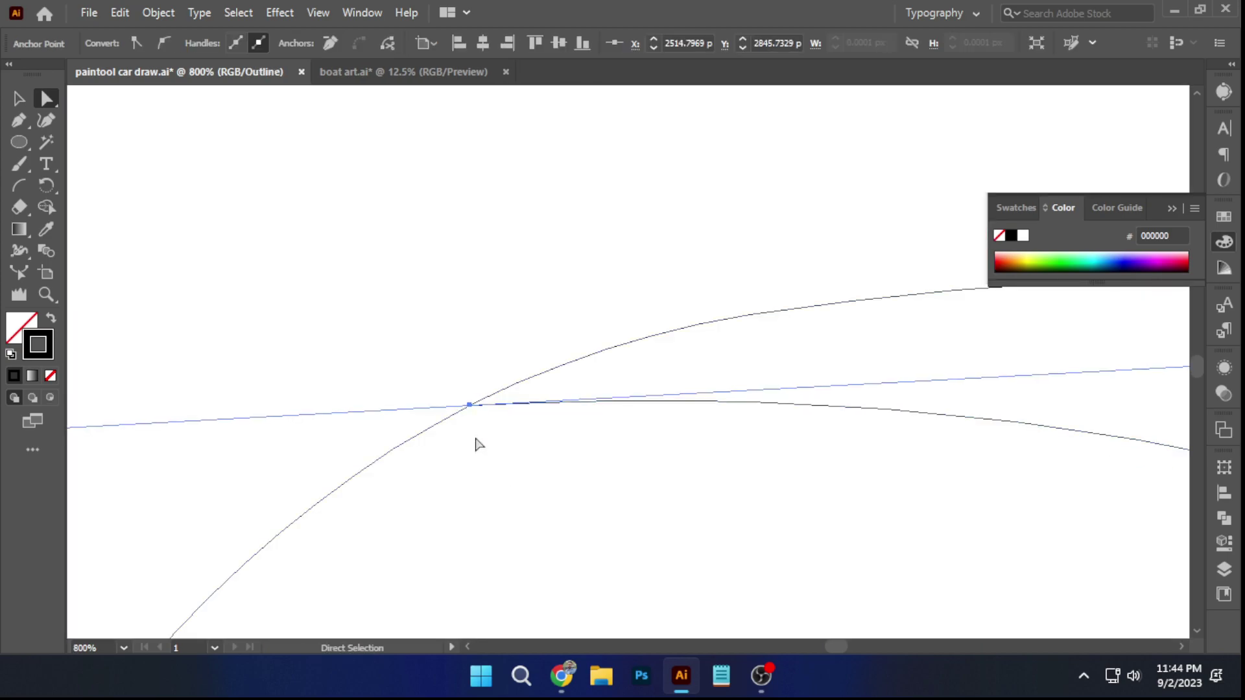
click(474, 435)
key(ctrl+y)
Remove the surplus anchor just below the X 2899.73 px anchor on the front tyre's outer edge
scroll(474, 435, down, 4)
drag(486, 449, 352, 174)
scroll(787, 242, down, 4)
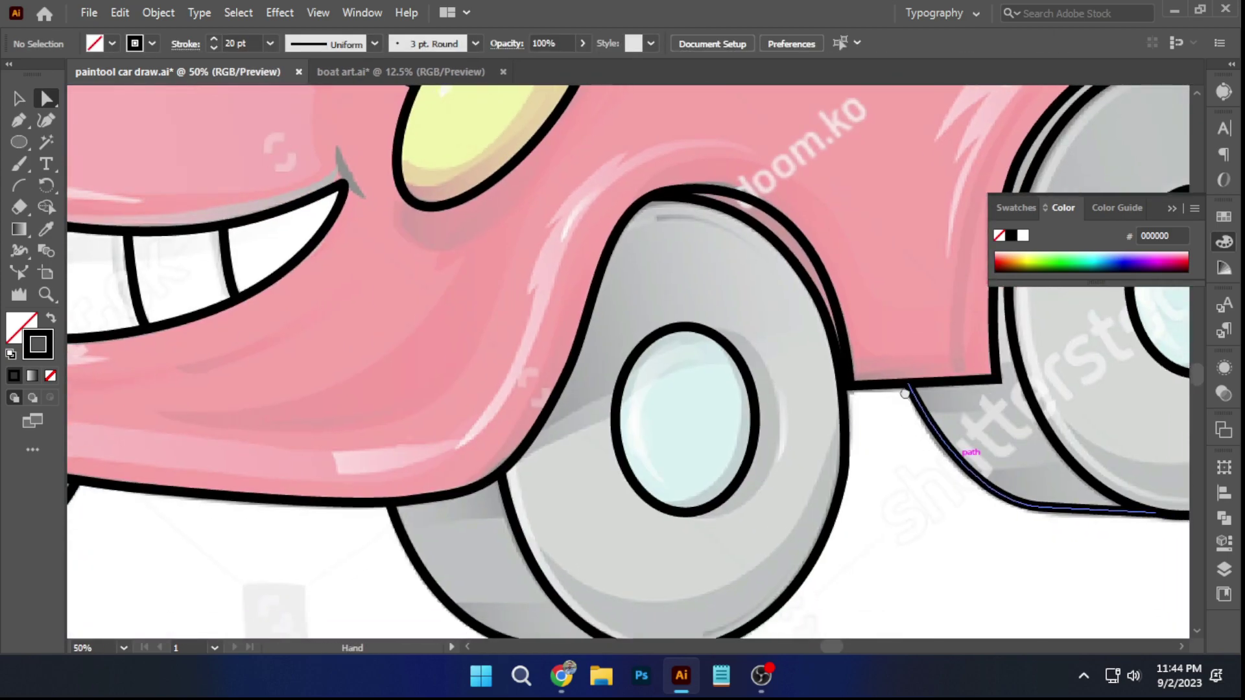
click(829, 425)
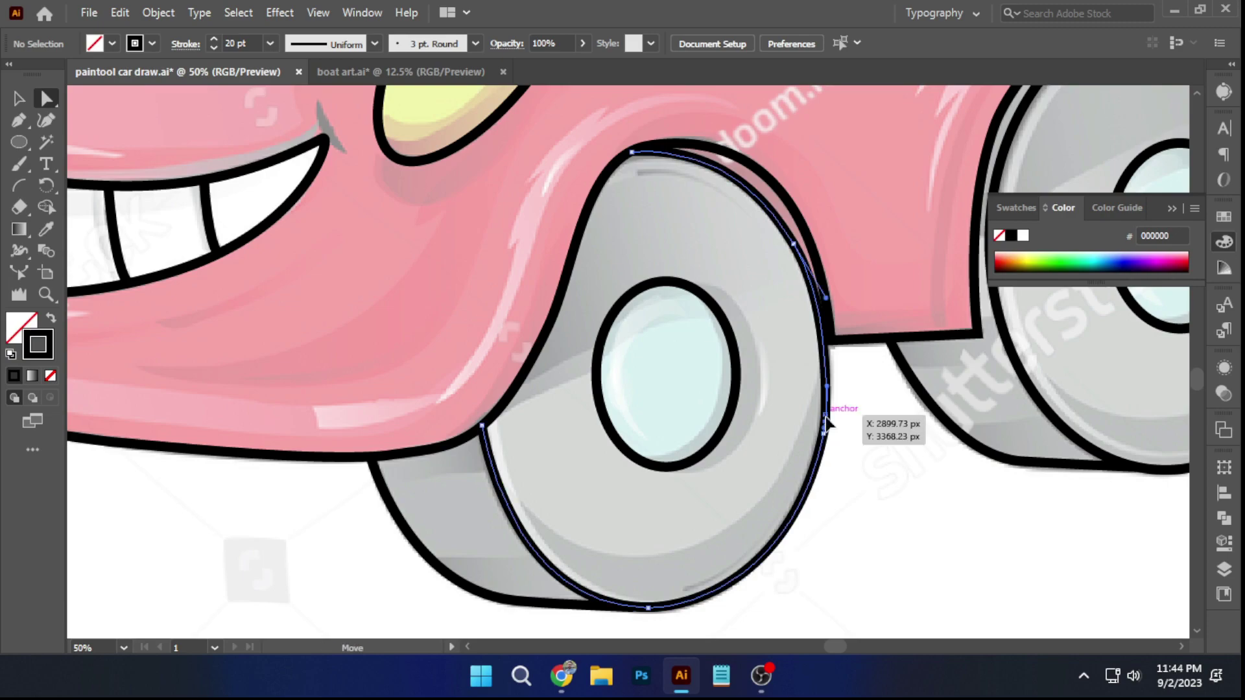
scroll(827, 422, up, 4)
scroll(821, 397, up, 3)
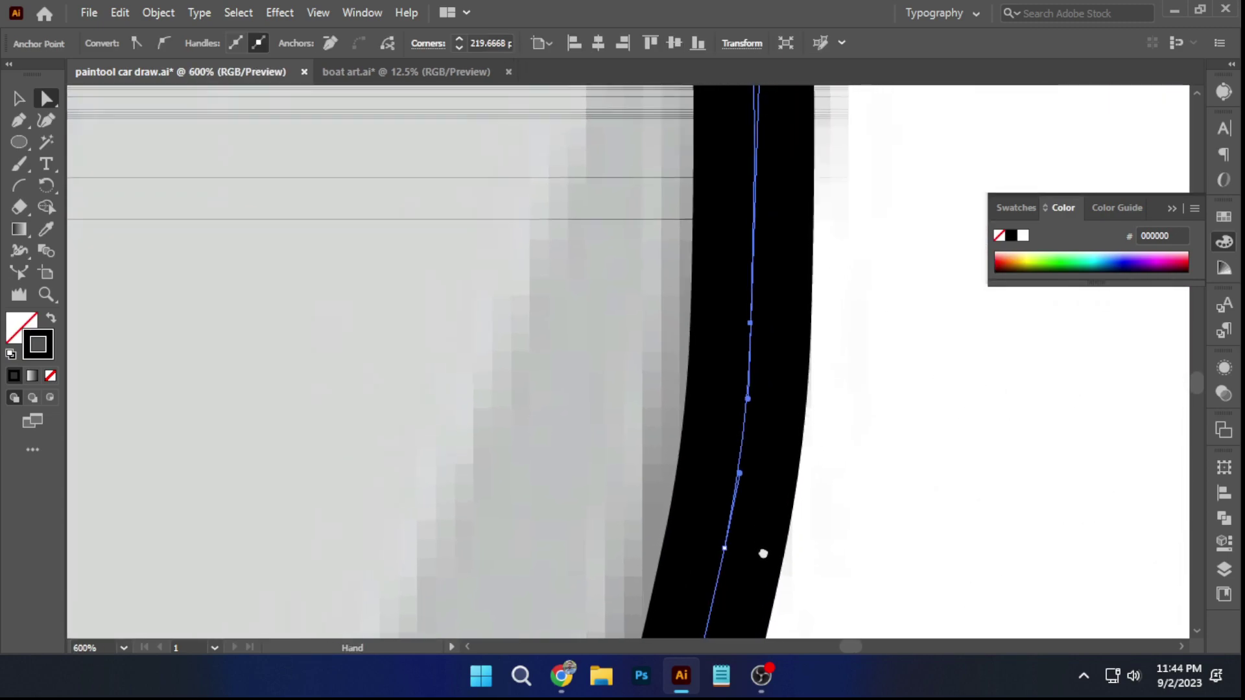
key(space)
drag(741, 517, 768, 401)
click(746, 446)
click(330, 43)
Reshape the front tyre's lower outer curve to follow the reference by pulling out the side anchor's direction handle
scroll(769, 350, down, 6)
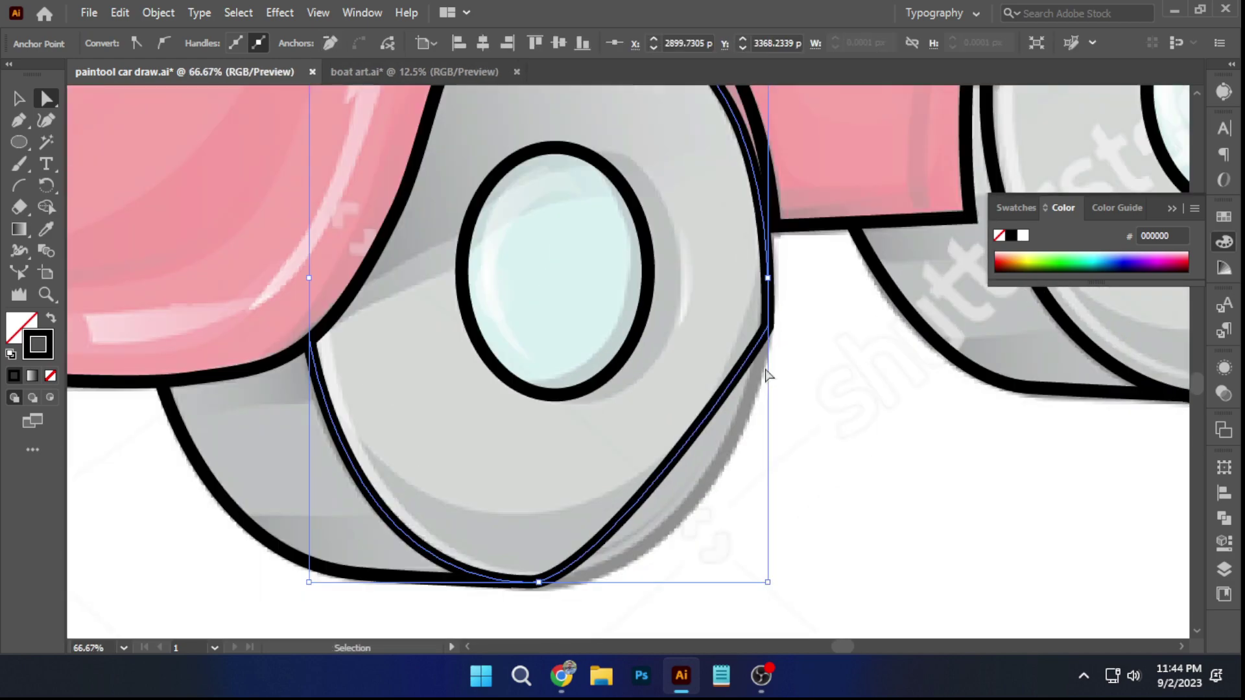
drag(751, 261, 744, 344)
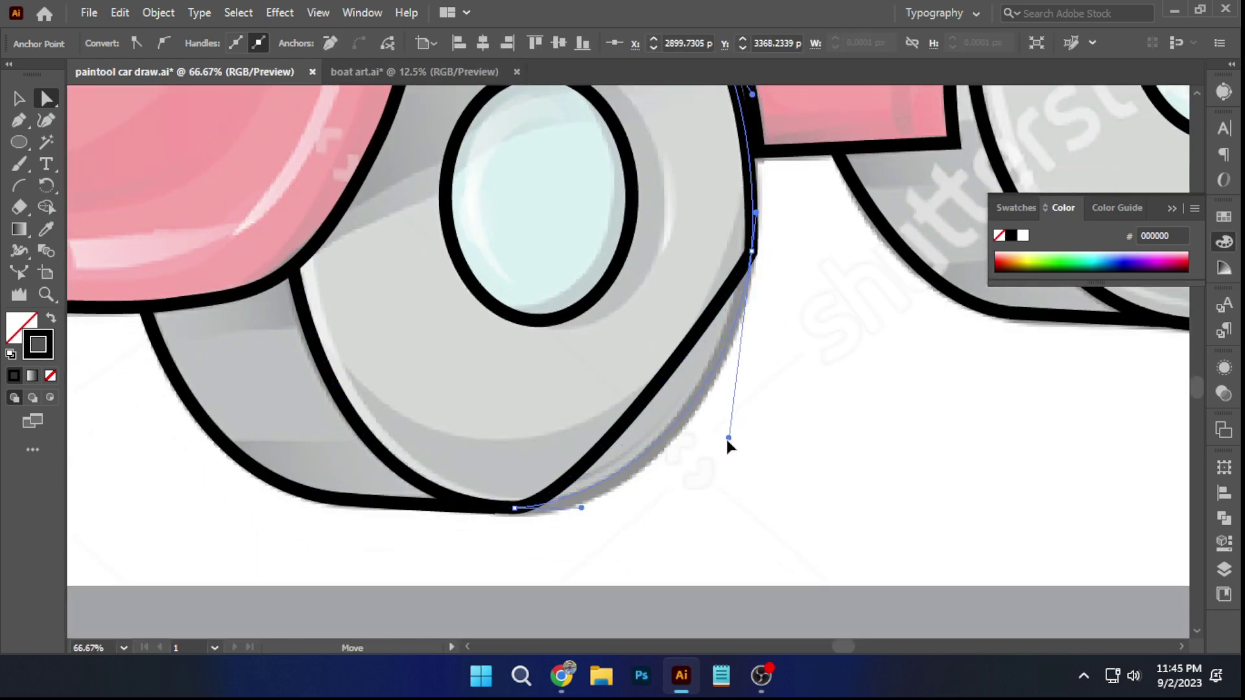
drag(723, 452, 720, 451)
click(794, 294)
Save the paintool car draw.ai document
key(space)
drag(778, 303, 664, 387)
click(87, 14)
click(104, 159)
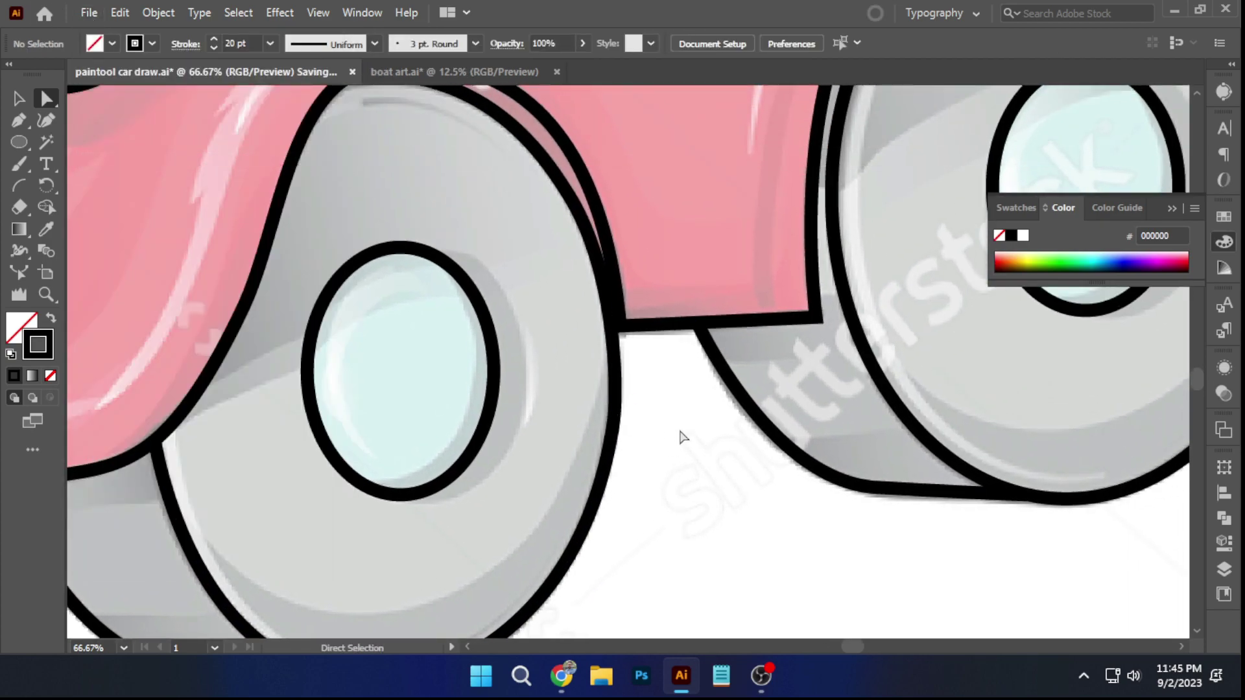
Select all of the car's line art and expand its strokes into filled shapes
drag(1072, 575, 821, 636)
drag(903, 229, 659, 553)
drag(558, 91, 805, 546)
scroll(664, 409, down, 5)
key(space)
drag(479, 311, 501, 215)
drag(279, 131, 820, 574)
click(157, 12)
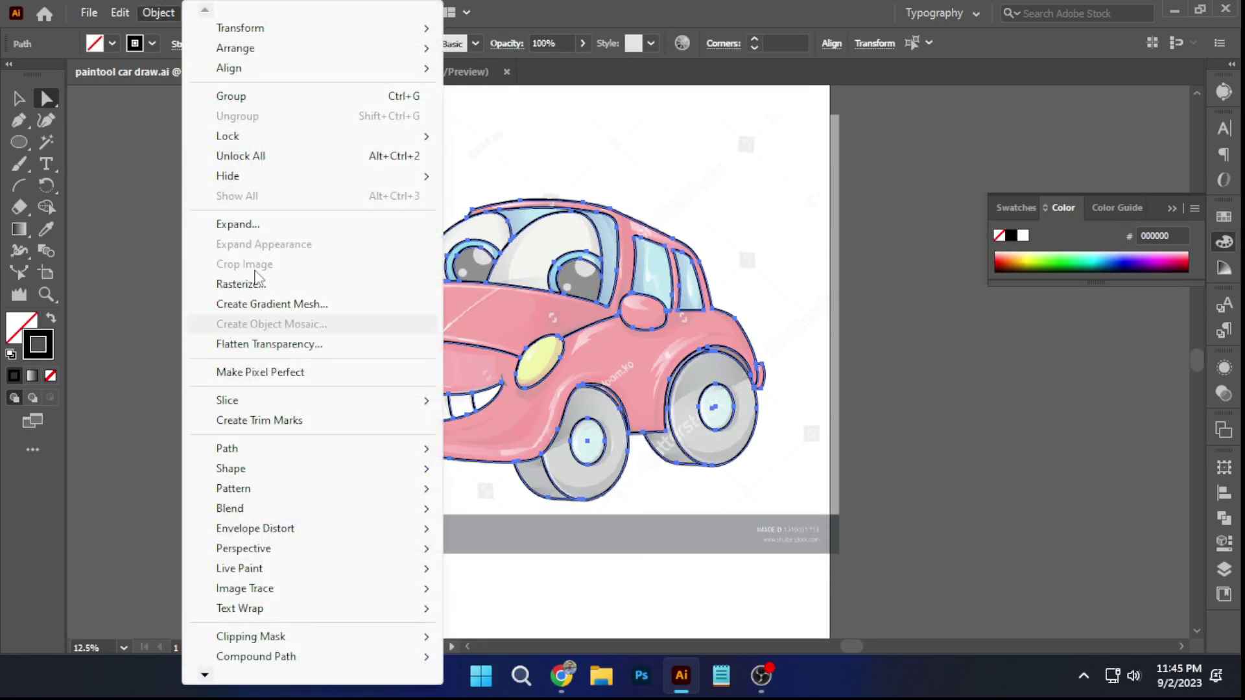
click(259, 222)
key(Return)
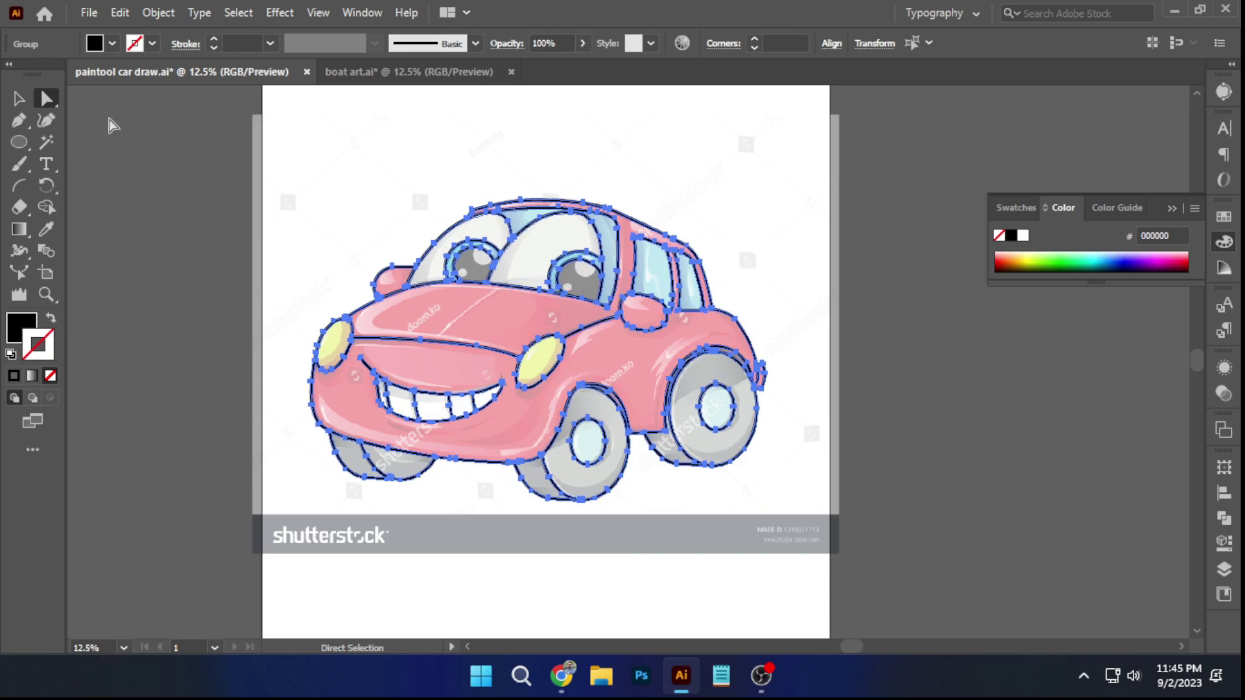
Unite all the expanded car outlines into one shape with Pathfinder
click(14, 98)
click(413, 158)
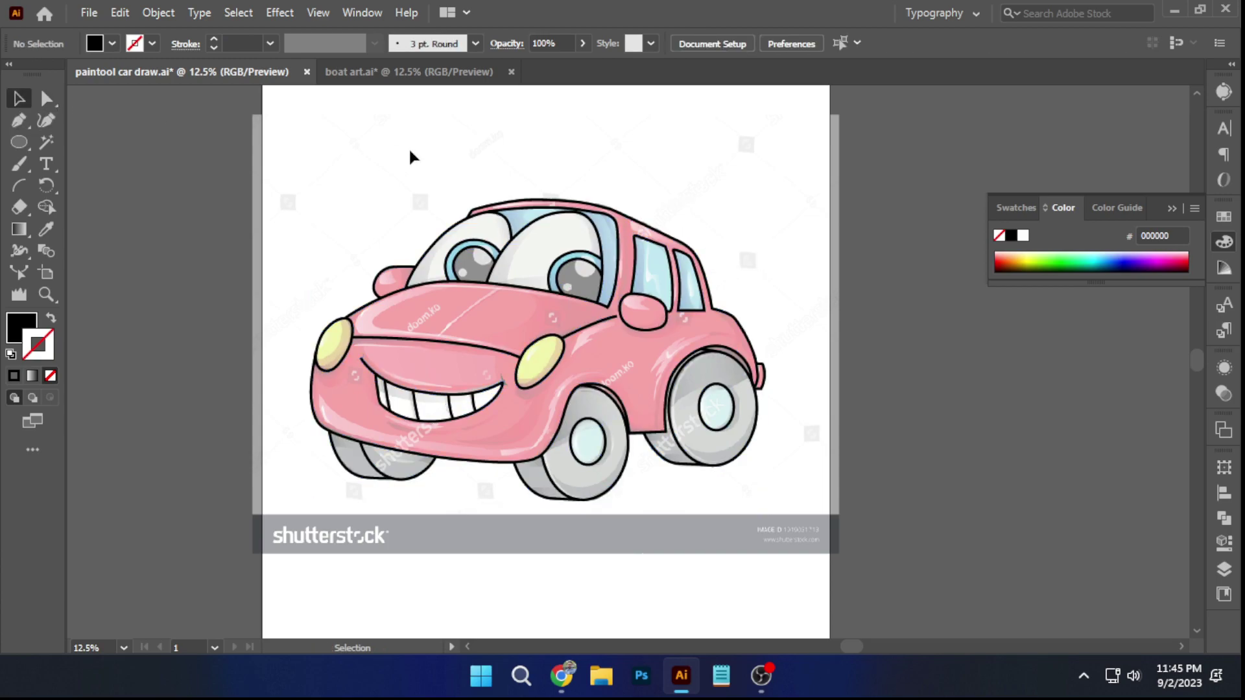
drag(277, 133, 786, 550)
click(1230, 518)
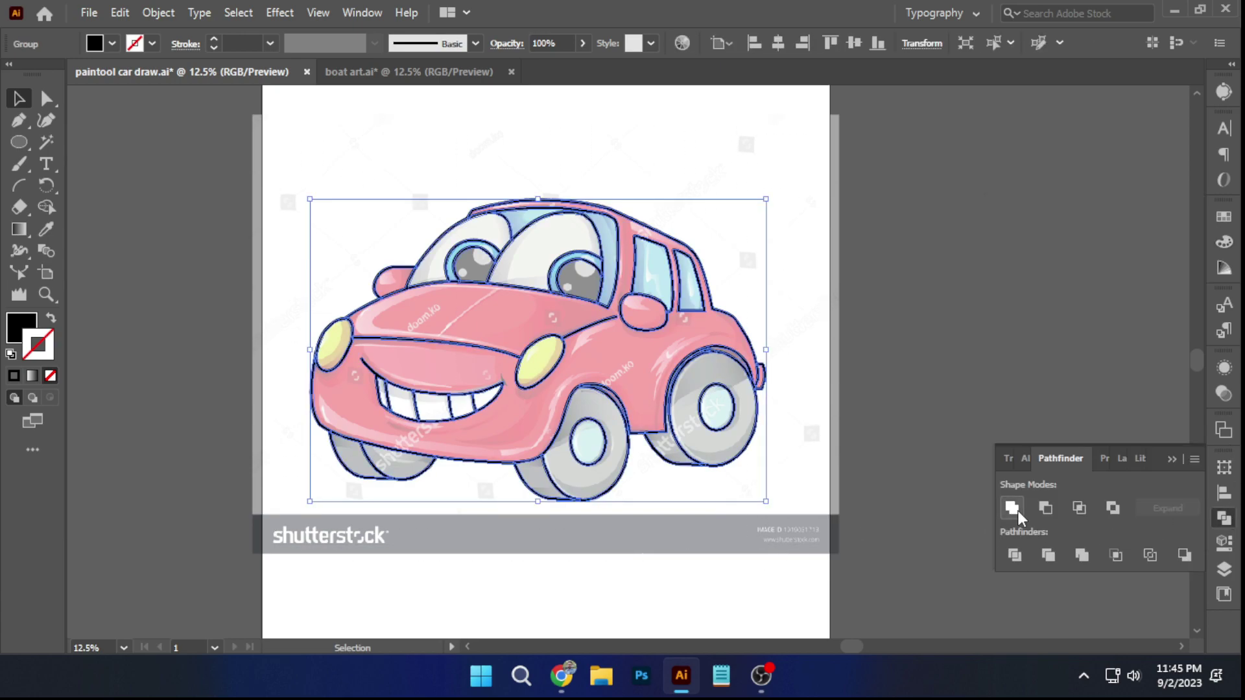
click(1015, 511)
scroll(764, 371, up, 6)
scroll(633, 278, down, 5)
drag(666, 289, 861, 384)
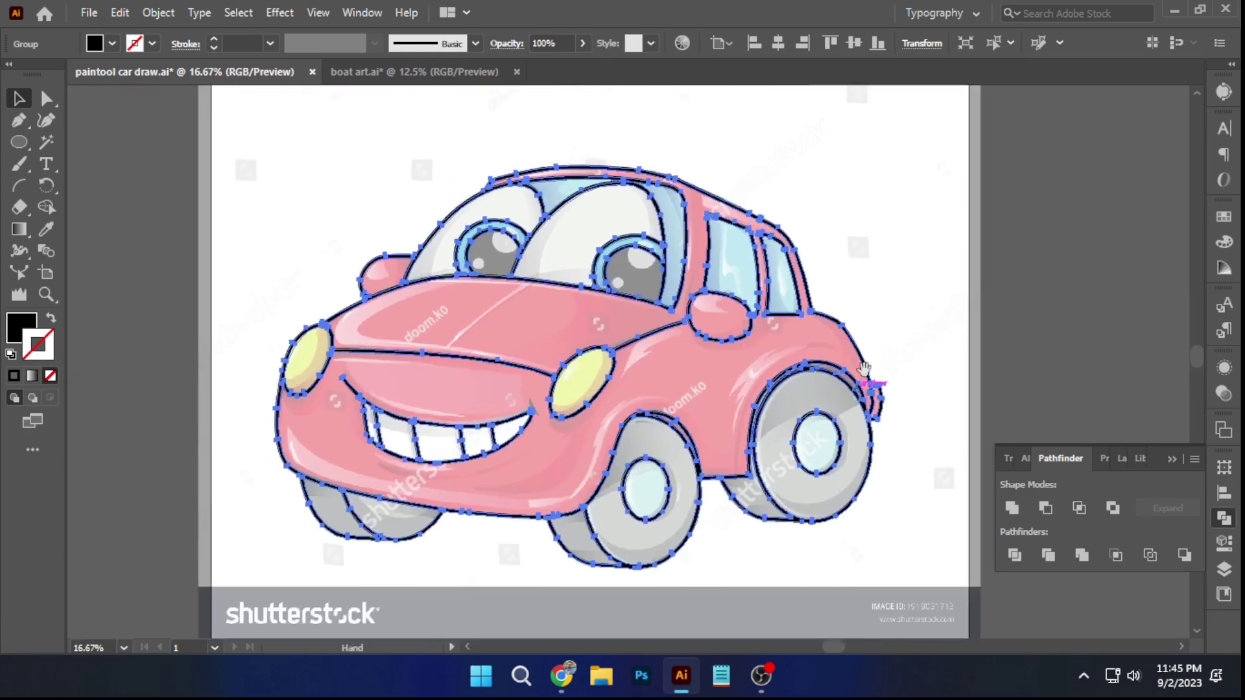
click(933, 303)
scroll(901, 311, down, 1)
drag(892, 306, 740, 322)
scroll(792, 319, down, 1)
scroll(728, 321, up, 1)
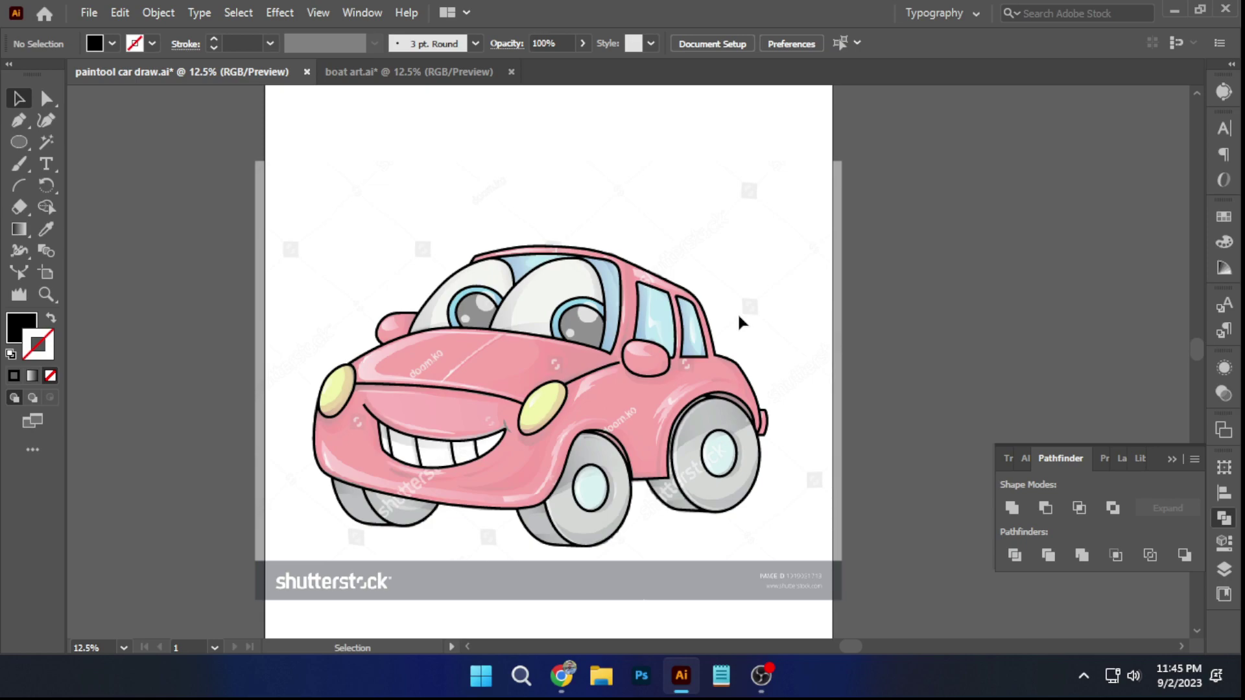
Unlock the reference image, place a duplicate of it beside the artboard, and lock the original again
key(ctrl+alt+2)
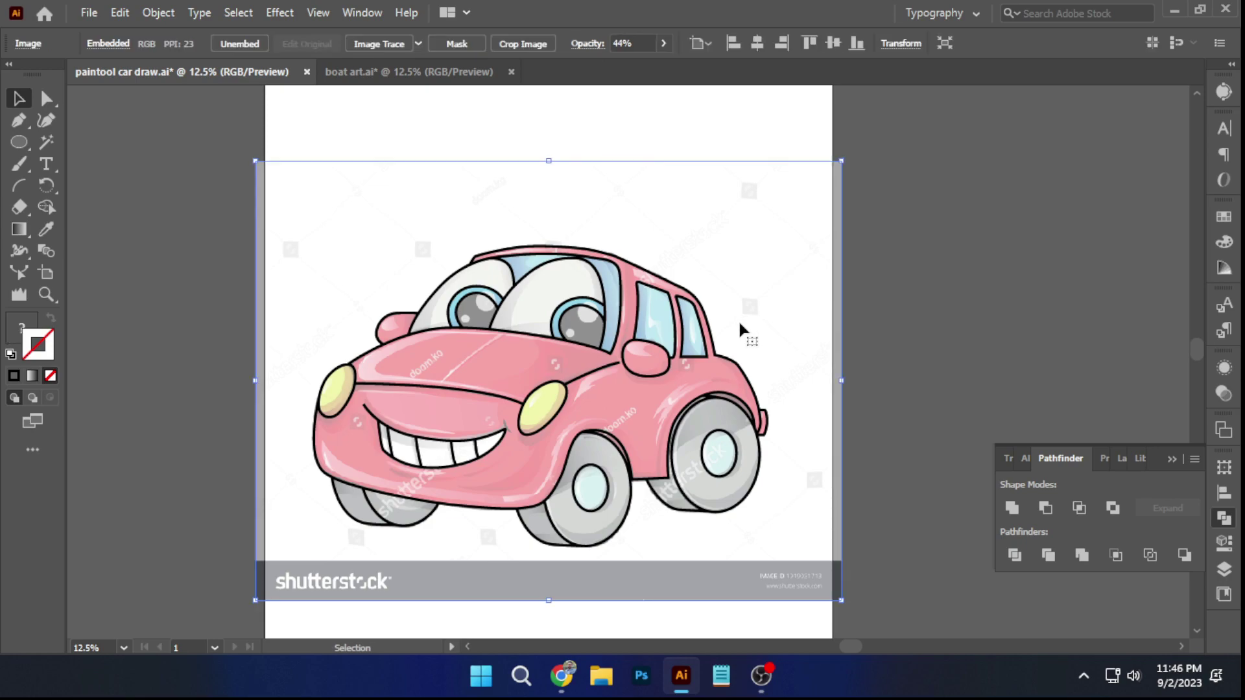
scroll(744, 321, down, 1)
drag(756, 297, 1162, 294)
click(901, 567)
click(718, 287)
key(ctrl+2)
Raise the duplicate reference image's opacity until it shows in full colour
drag(1040, 300, 922, 299)
click(921, 299)
click(665, 44)
drag(626, 70, 809, 95)
click(791, 198)
drag(791, 199, 775, 179)
Lock the duplicate reference image and draw a rectangle across the artboard's full width, covering the whole car
click(19, 143)
right_click(18, 143)
click(95, 142)
ctrl+click(760, 238)
key(ctrl+2)
mouse_move(292, 210)
mouse_down()
mouse_move(429, 408)
mouse_move(671, 518)
mouse_up()
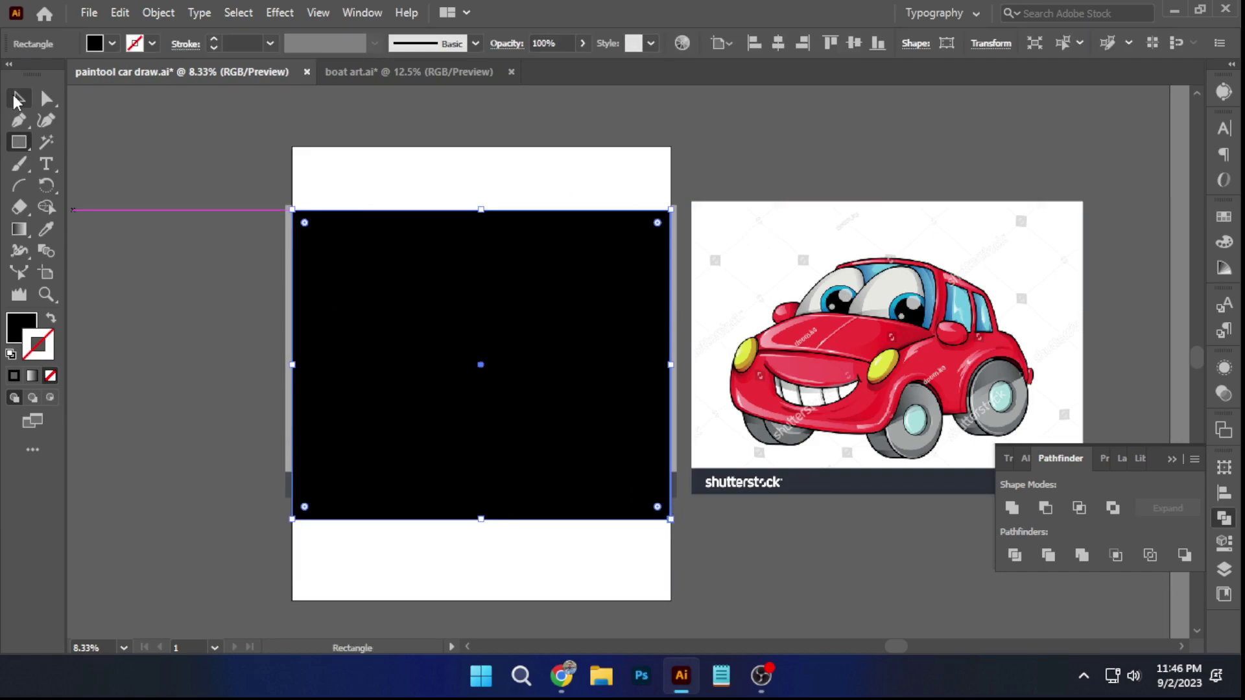
Fill the rectangle with the red sampled from the reference car's body and send it to the back
click(46, 229)
click(870, 333)
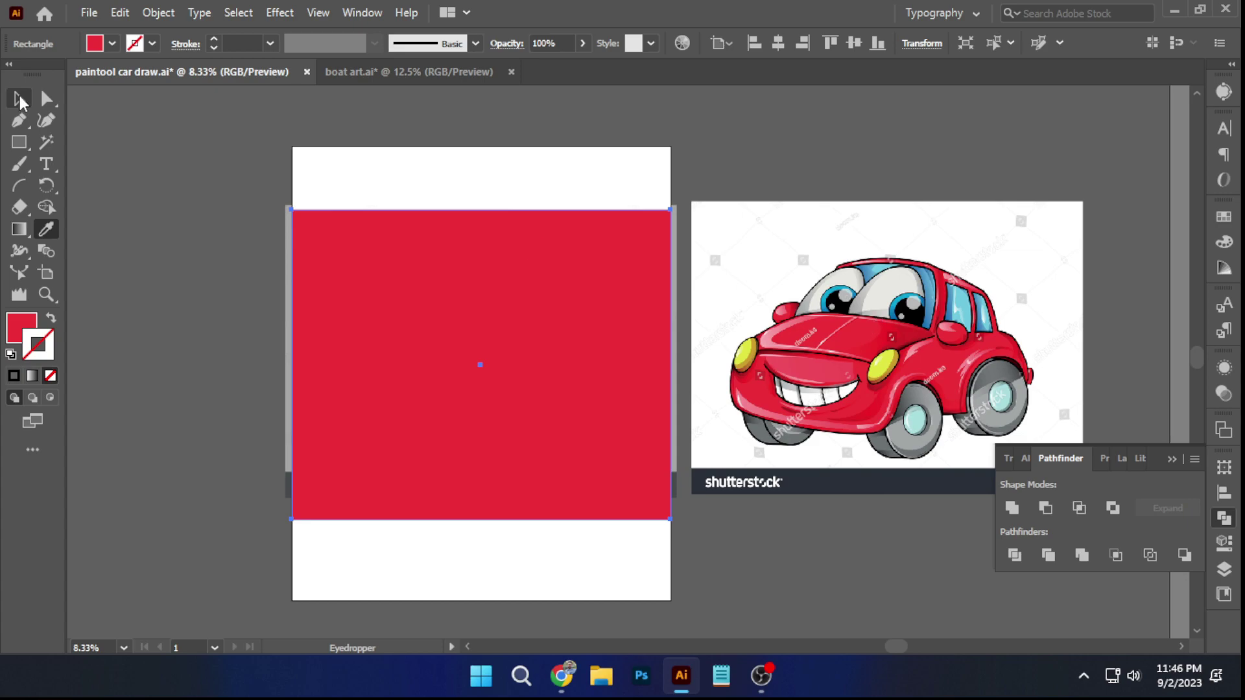
key(v)
right_click(389, 286)
mouse_move(473, 562)
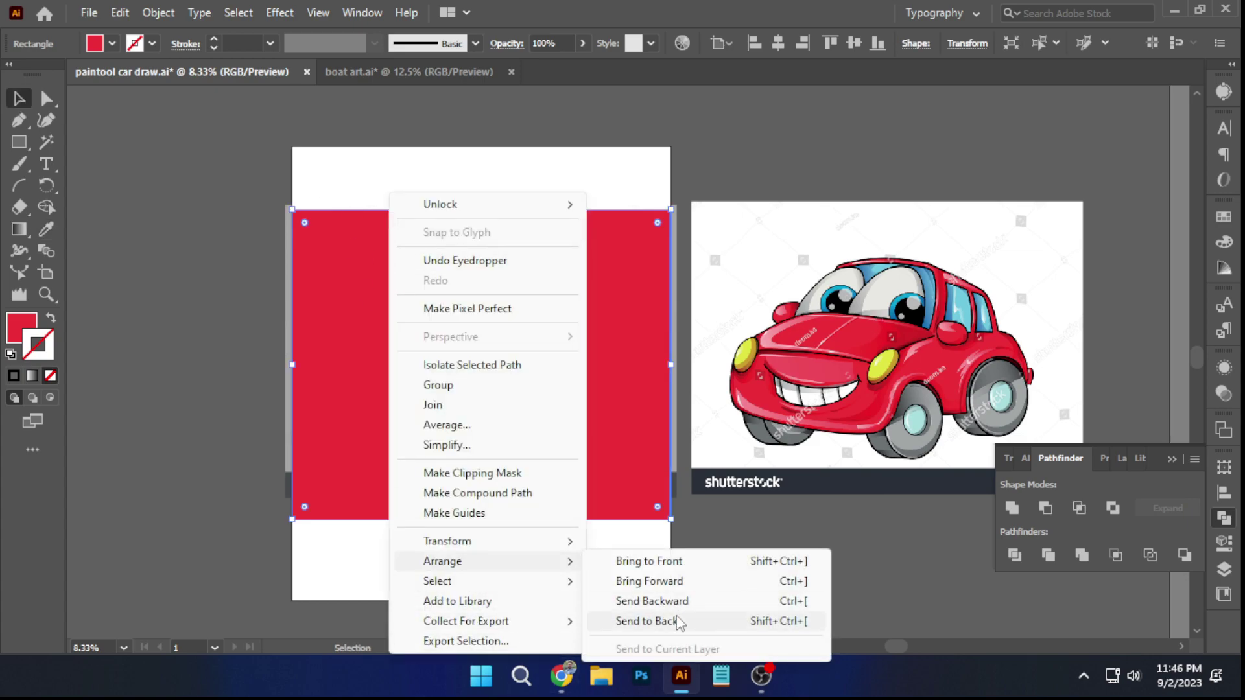
click(678, 620)
Divide the red rectangle along the car's line art with Pathfinder and delete the red piece outside the car
shift+click(409, 359)
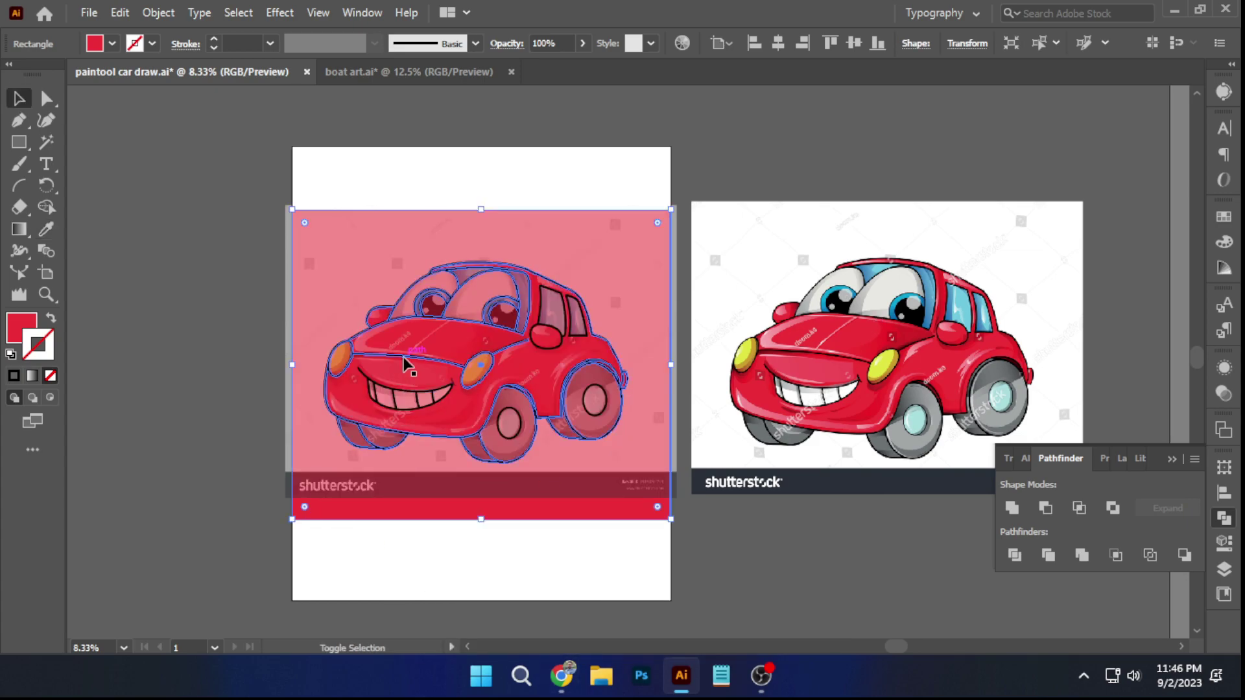
click(1015, 556)
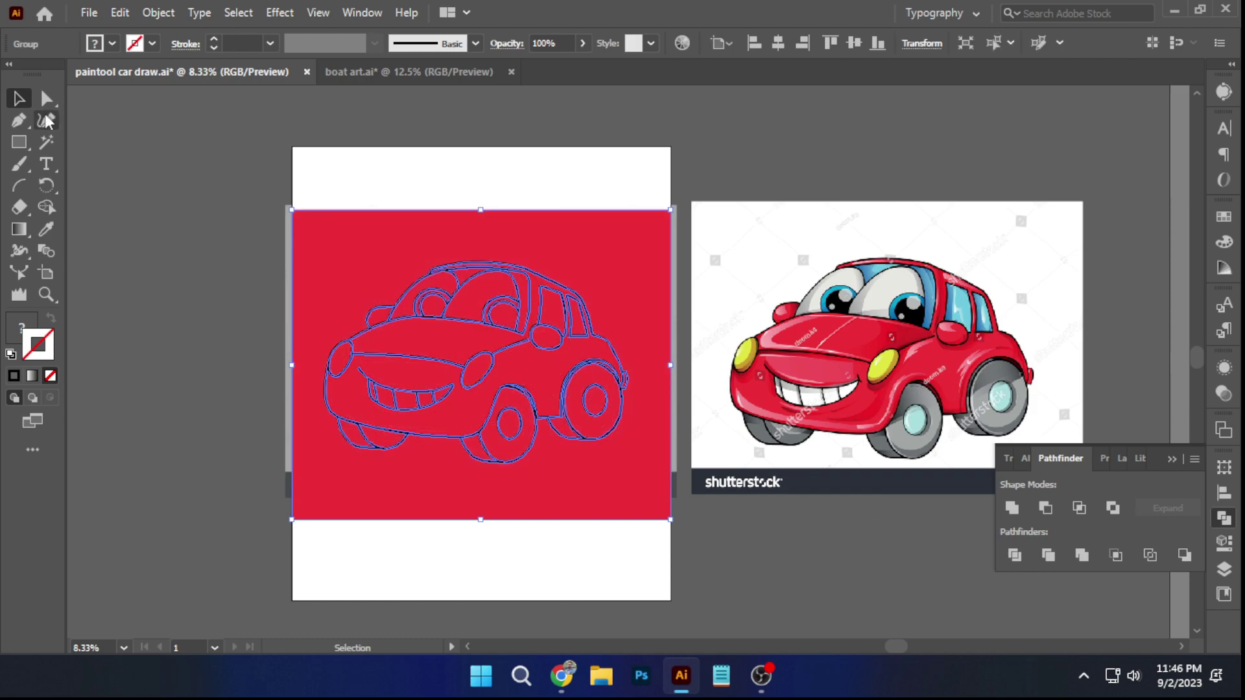
click(47, 100)
click(104, 197)
click(339, 227)
key(Delete)
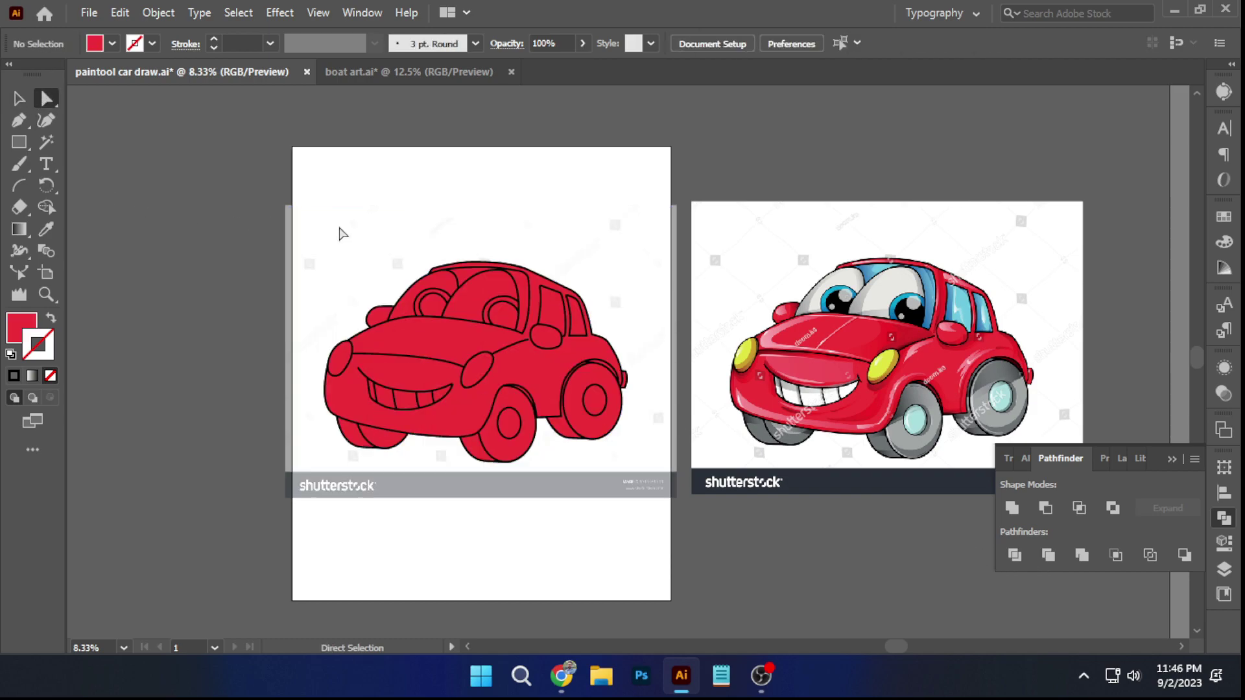
Fill both of the car's pupils with the black sampled from the reference car's pupil
scroll(520, 374, up, 1)
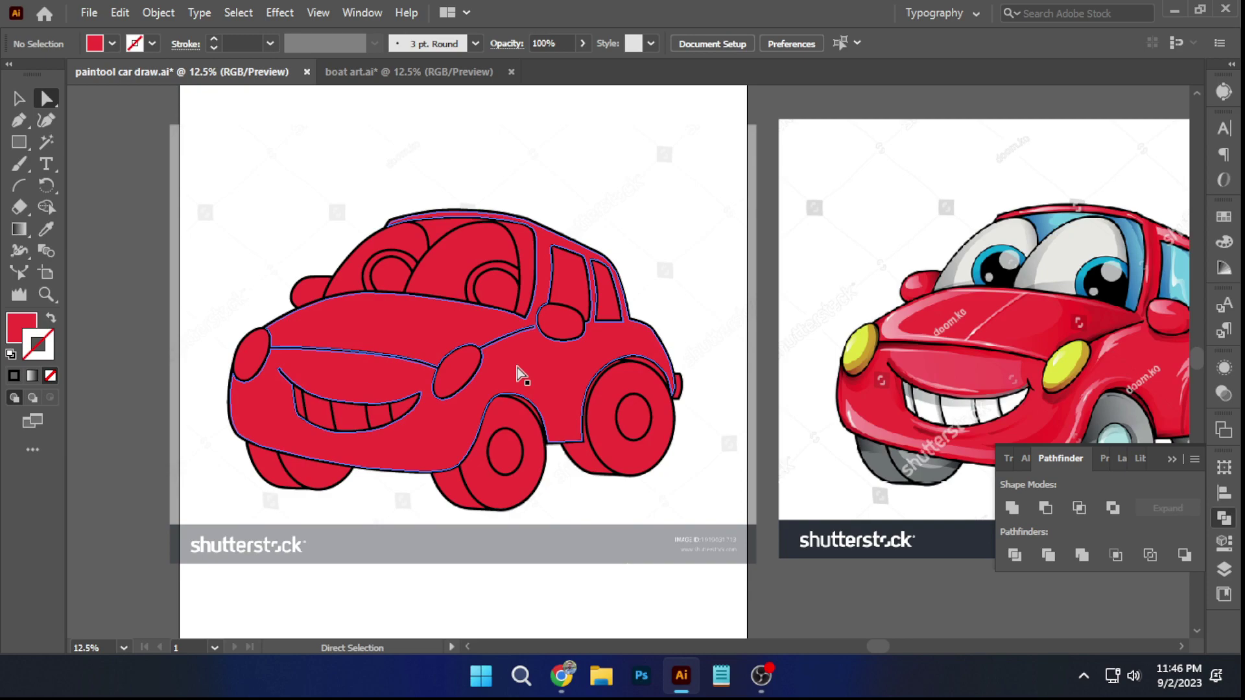
drag(517, 368, 468, 402)
click(446, 325)
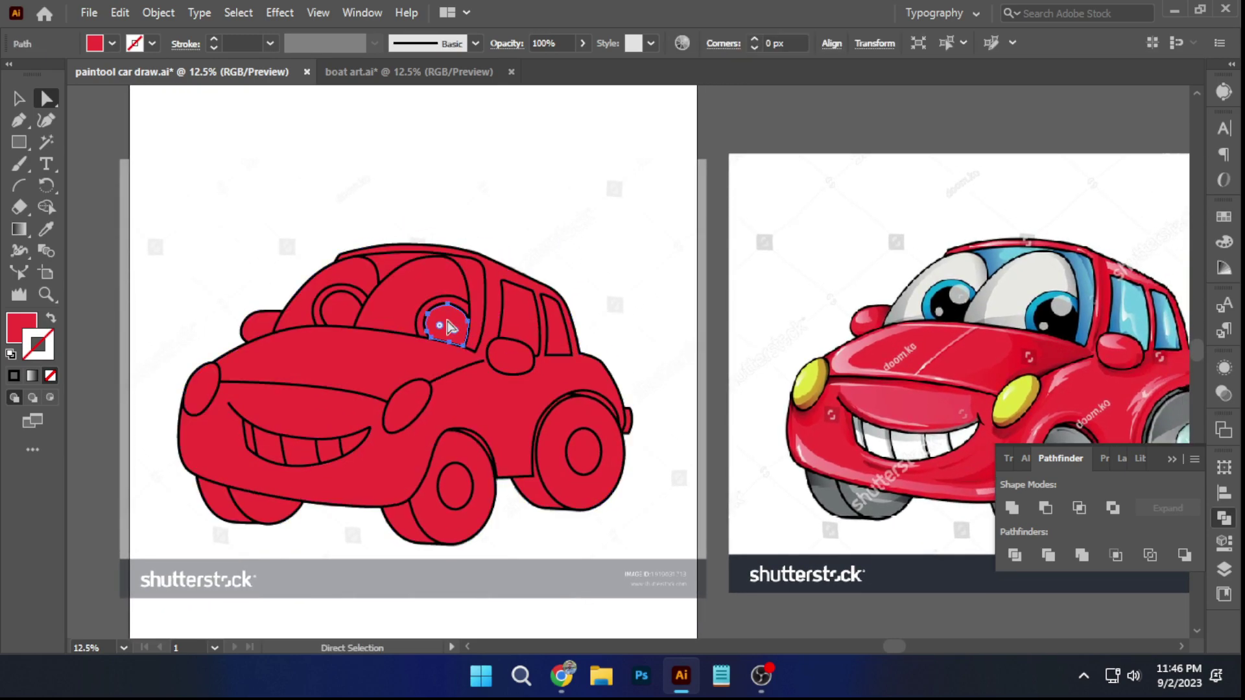
click(49, 233)
click(1071, 332)
ctrl+click(611, 136)
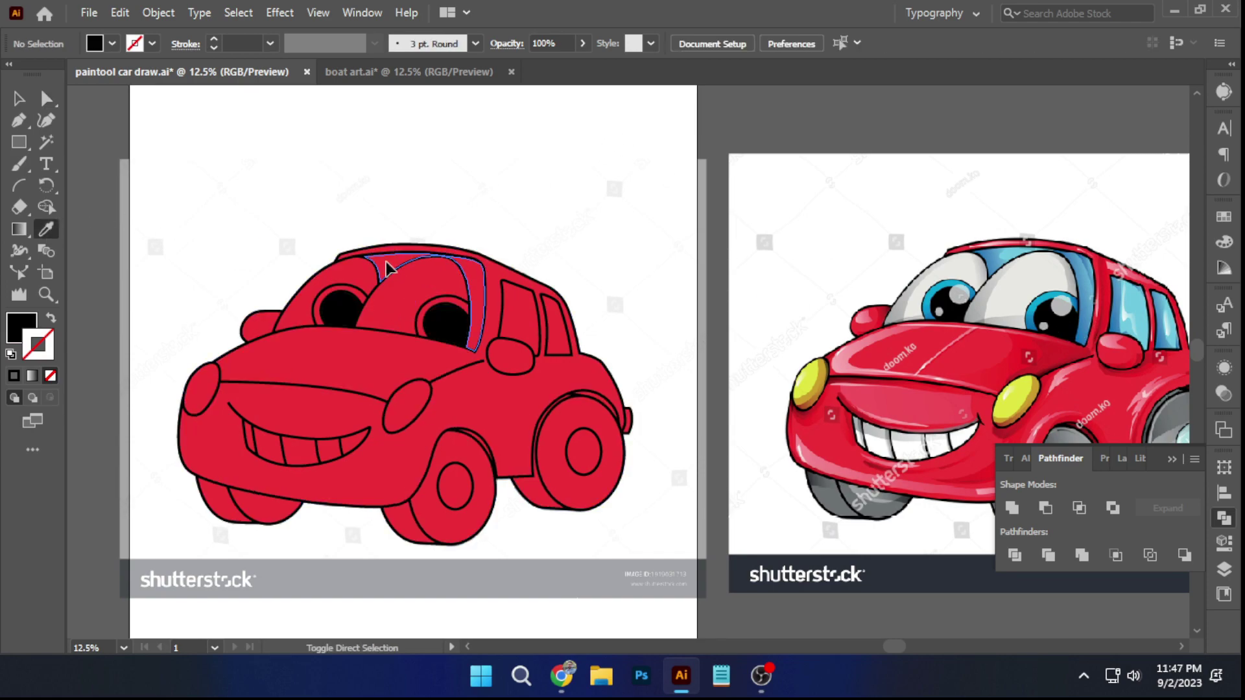
Fill the windscreen with the blue sampled from the reference car and copy that blue to both side windows
ctrl+click(388, 268)
click(1097, 271)
ctrl+click(606, 161)
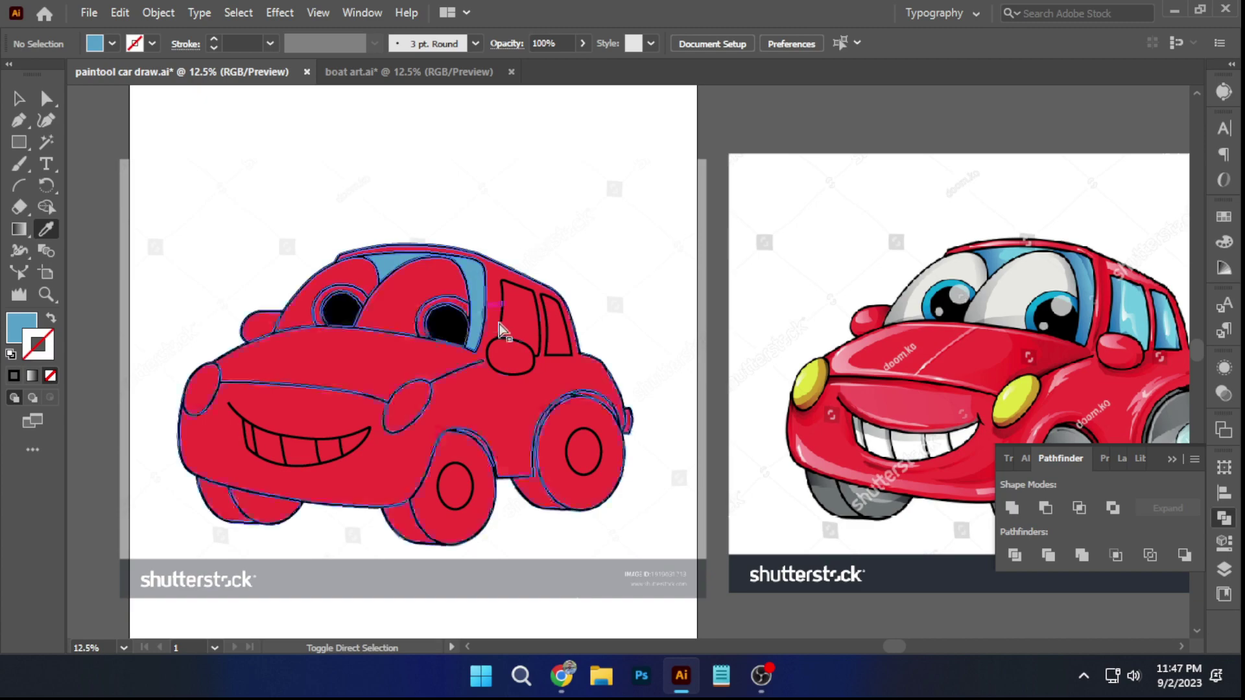
ctrl+click(519, 317)
ctrl+shift+click(557, 329)
click(472, 274)
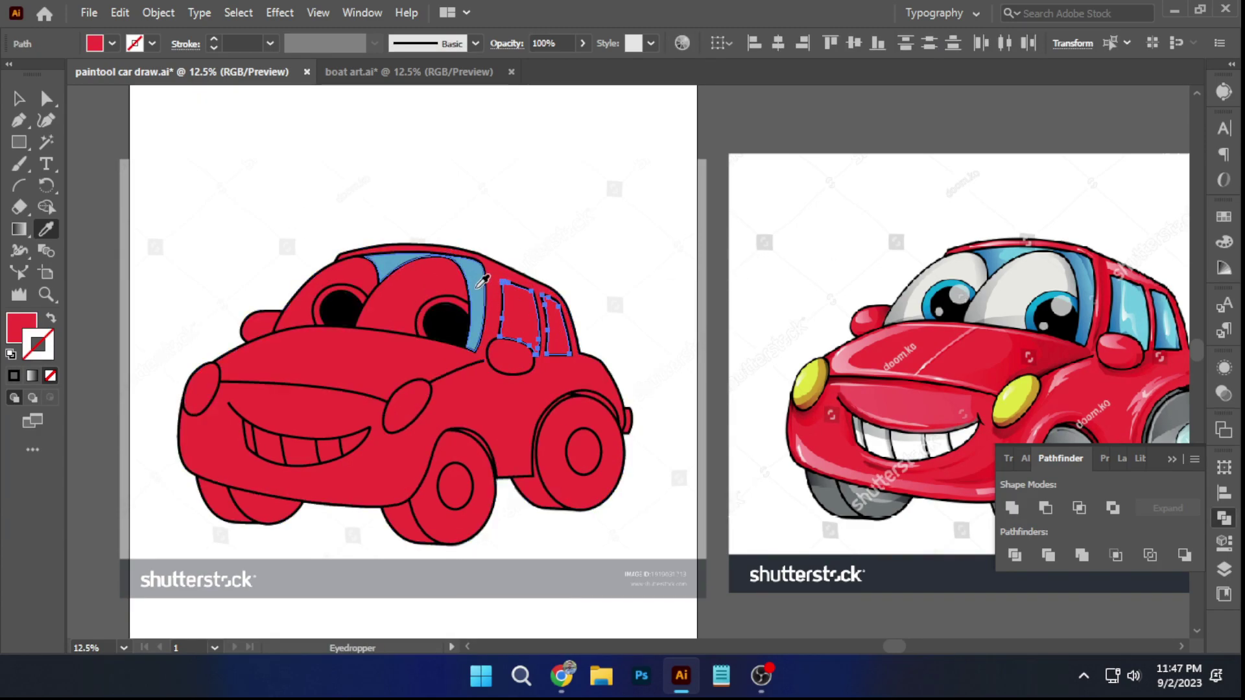
ctrl+click(582, 211)
Fill both headlights with the yellow sampled from the reference car's headlight
ctrl+click(412, 408)
ctrl+shift+click(219, 388)
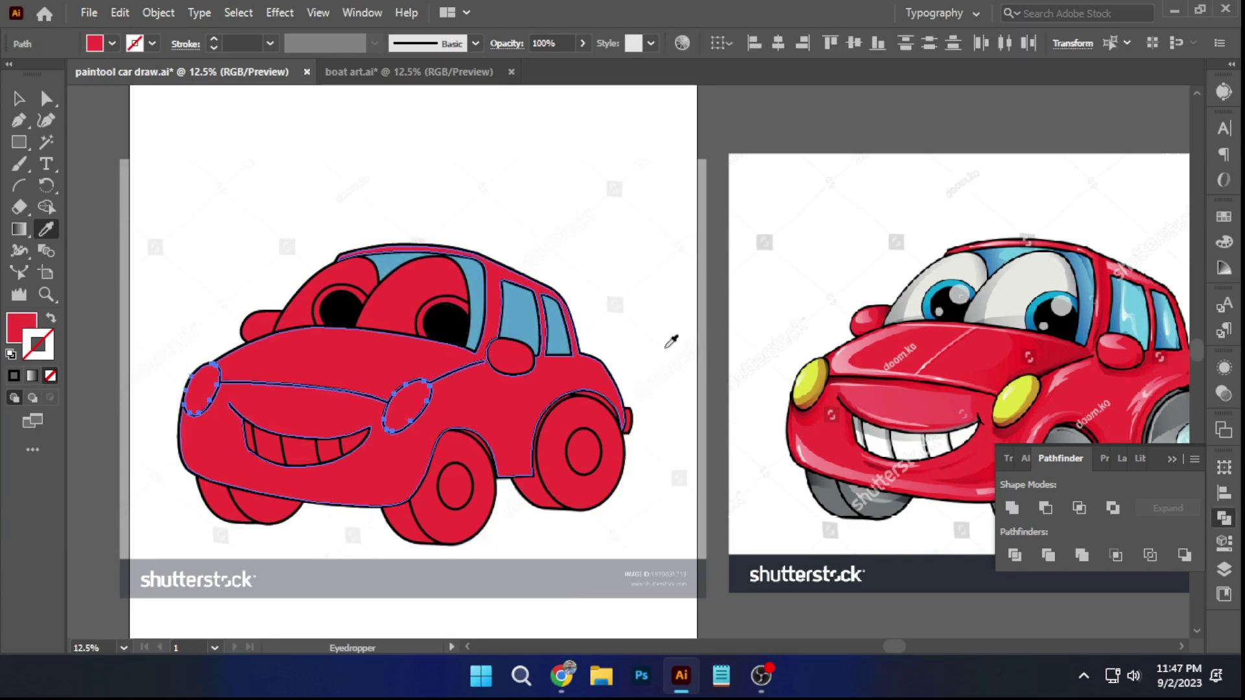
click(1015, 397)
ctrl+click(600, 526)
Fill the shadowed tyre sides of the three visible wheels with the dark grey sampled from the reference car's tyre
drag(584, 433, 542, 336)
ctrl+click(364, 436)
ctrl+shift+click(188, 412)
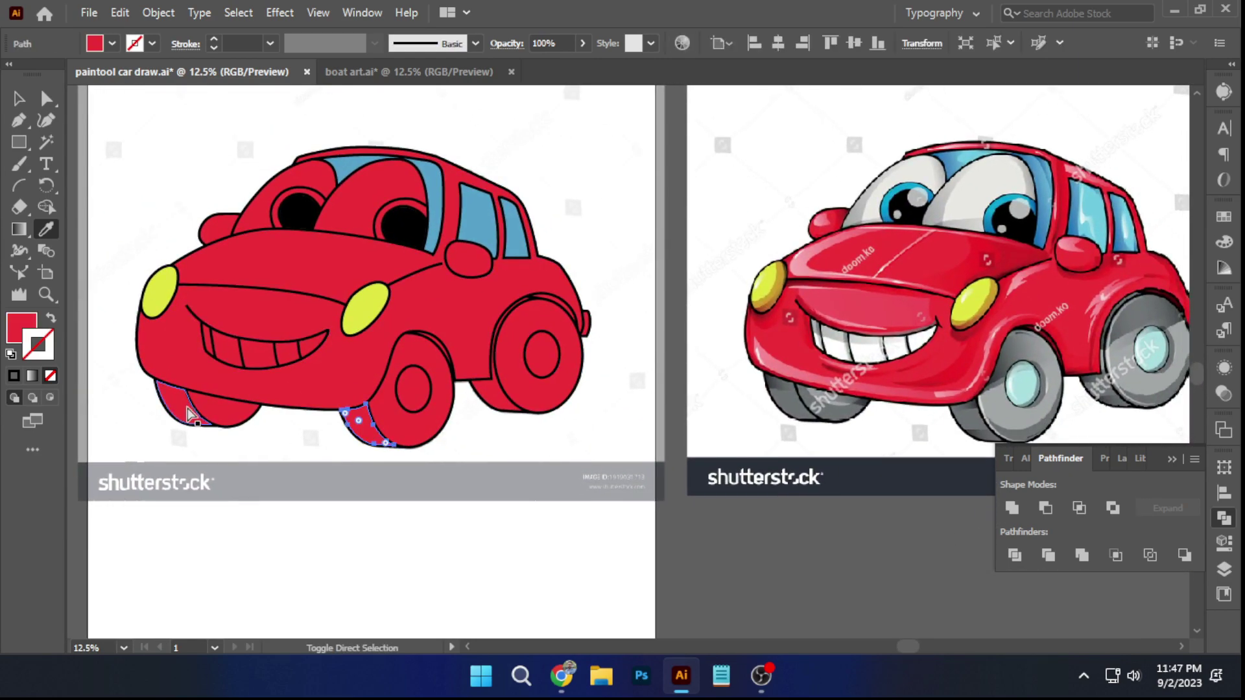
ctrl+shift+click(505, 403)
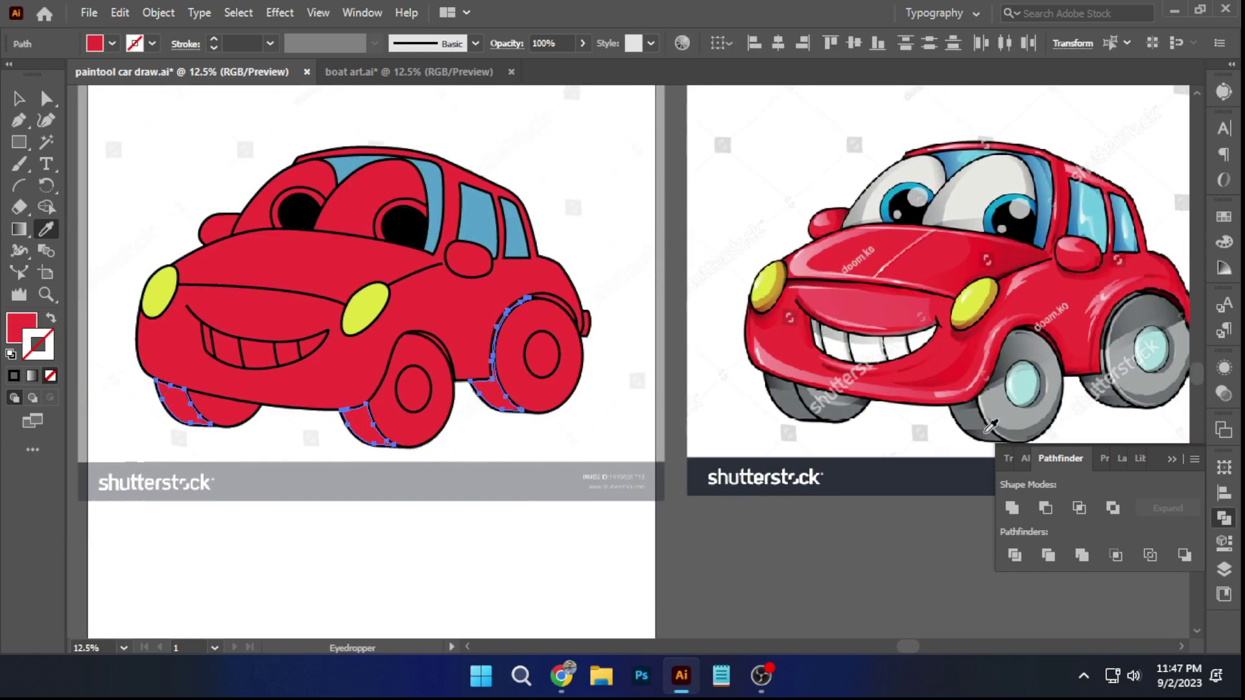
scroll(993, 428, up, 4)
drag(842, 391, 542, 478)
scroll(686, 456, down, 3)
drag(686, 456, 1027, 444)
ctrl+click(467, 454)
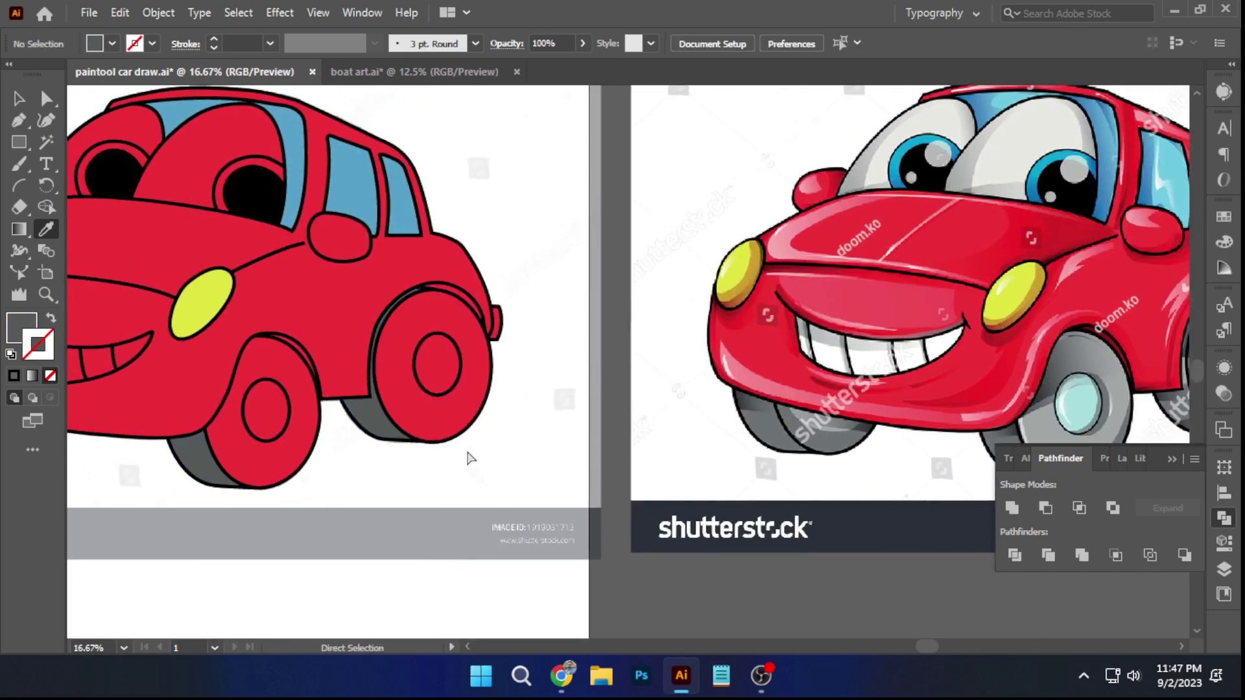
Fill the outer faces of both front wheels with the lighter grey sampled from the reference car's front wheel
scroll(350, 452, down, 1)
drag(317, 447, 433, 383)
ctrl+click(222, 381)
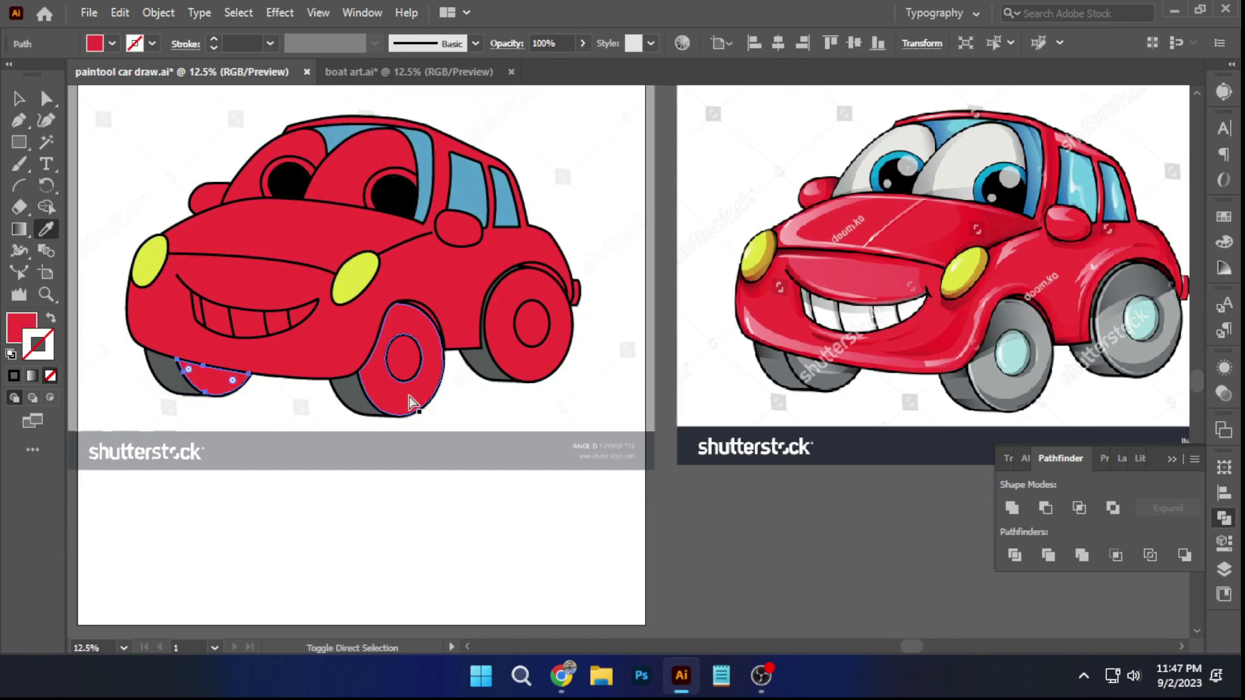
ctrl+shift+click(408, 394)
click(1023, 396)
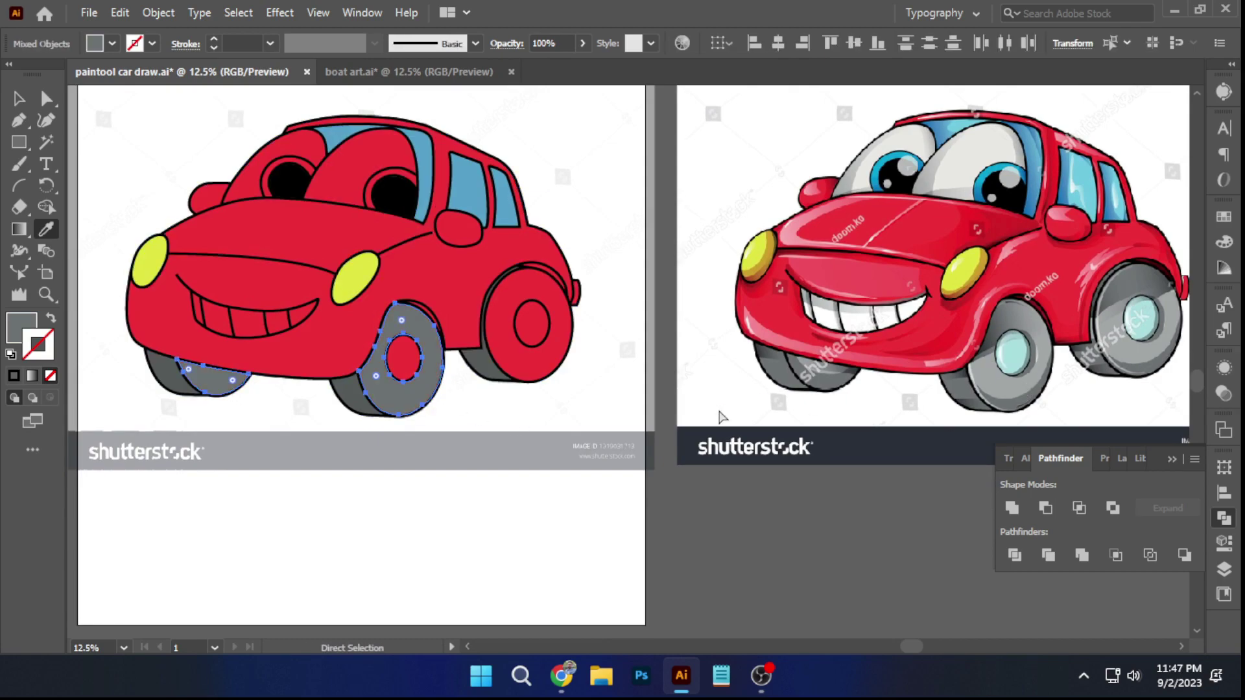
ctrl+click(542, 419)
Fill the near front hubcap with the pale cyan sampled from the reference and copy that colour to the rear hubcap
ctrl+click(402, 357)
click(1015, 352)
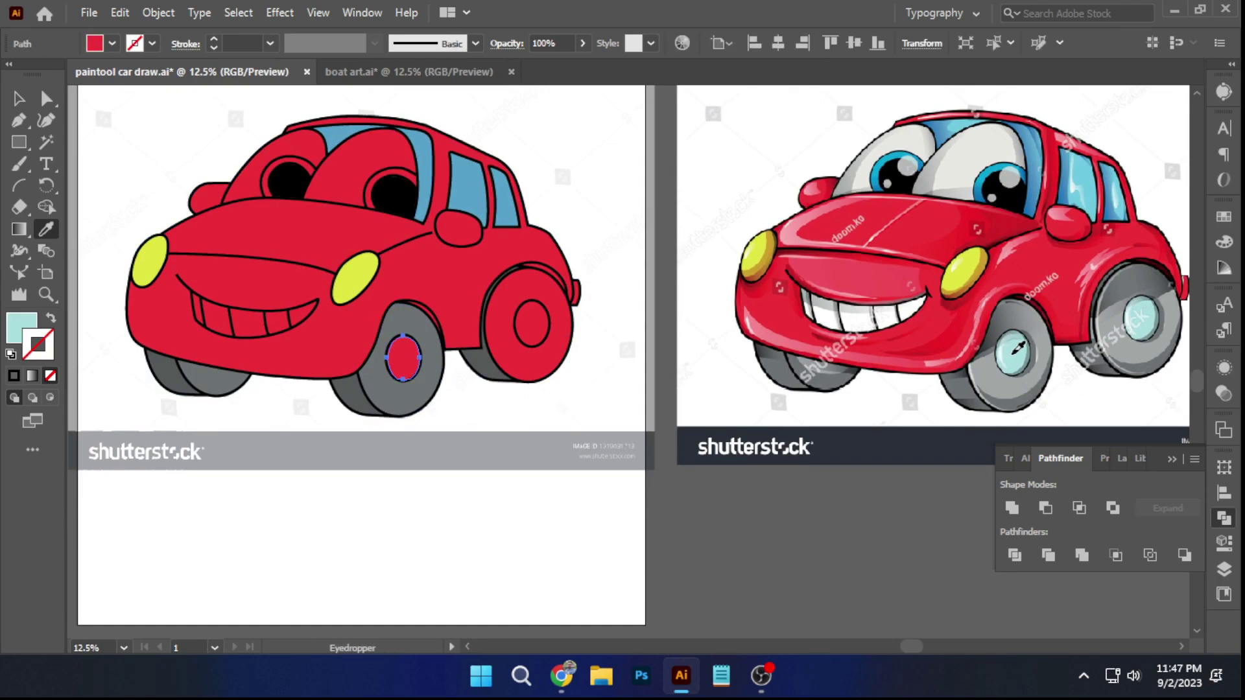
ctrl+click(541, 397)
ctrl+click(536, 334)
click(410, 365)
ctrl+click(493, 436)
Copy the near front wheel's grey to the outer face of the rear wheel
ctrl+click(514, 362)
click(420, 399)
ctrl+click(501, 415)
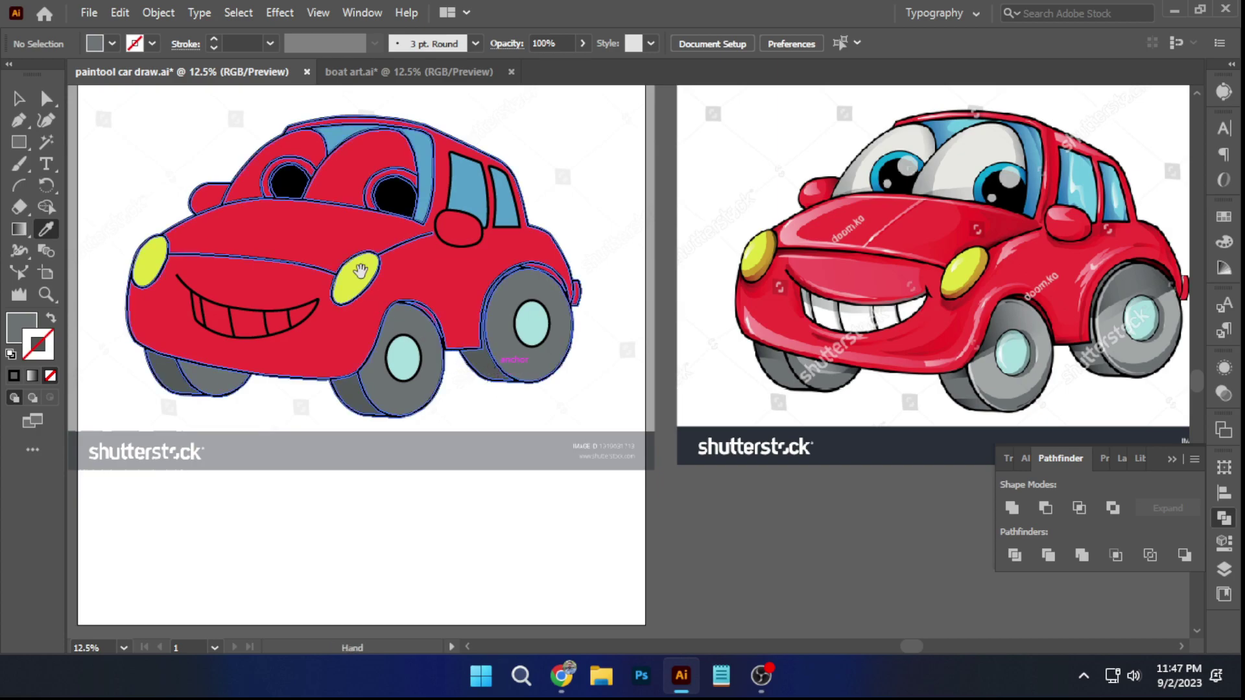
Fill the whites of both eyes with the off-white sampled from the reference car's eye
key(ctrl+equal)
ctrl+click(314, 147)
ctrl+shift+click(408, 156)
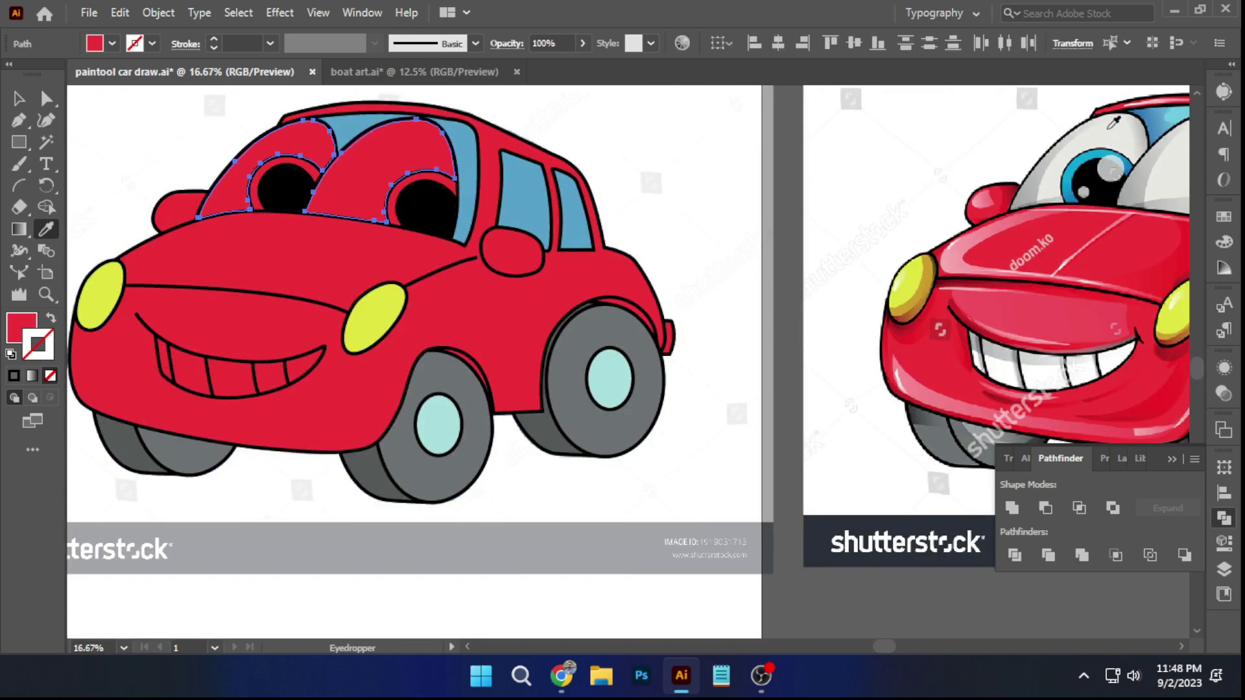
click(1108, 129)
ctrl+click(697, 169)
Fill the iris rings of both eyes with the blue sampled from the reference car's iris, and save the document
scroll(449, 187, up, 3)
ctrl+click(456, 200)
scroll(456, 199, down, 3)
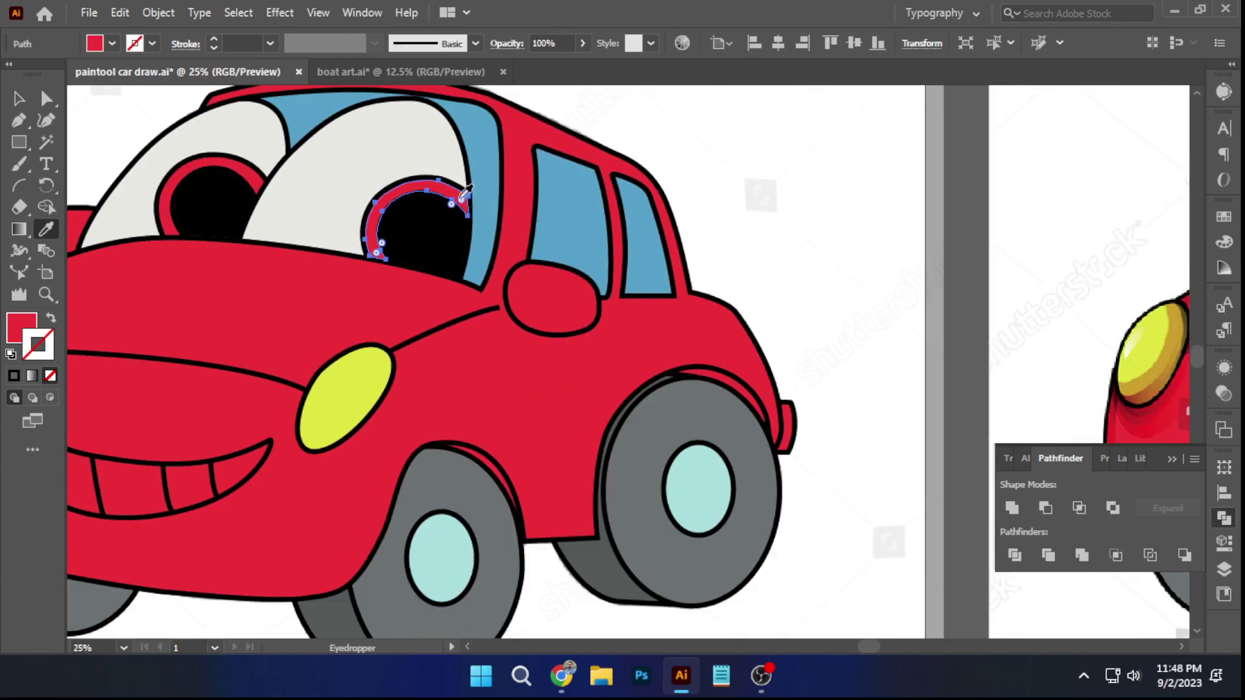
scroll(297, 177, up, 3)
ctrl+shift+click(377, 213)
scroll(378, 213, down, 2)
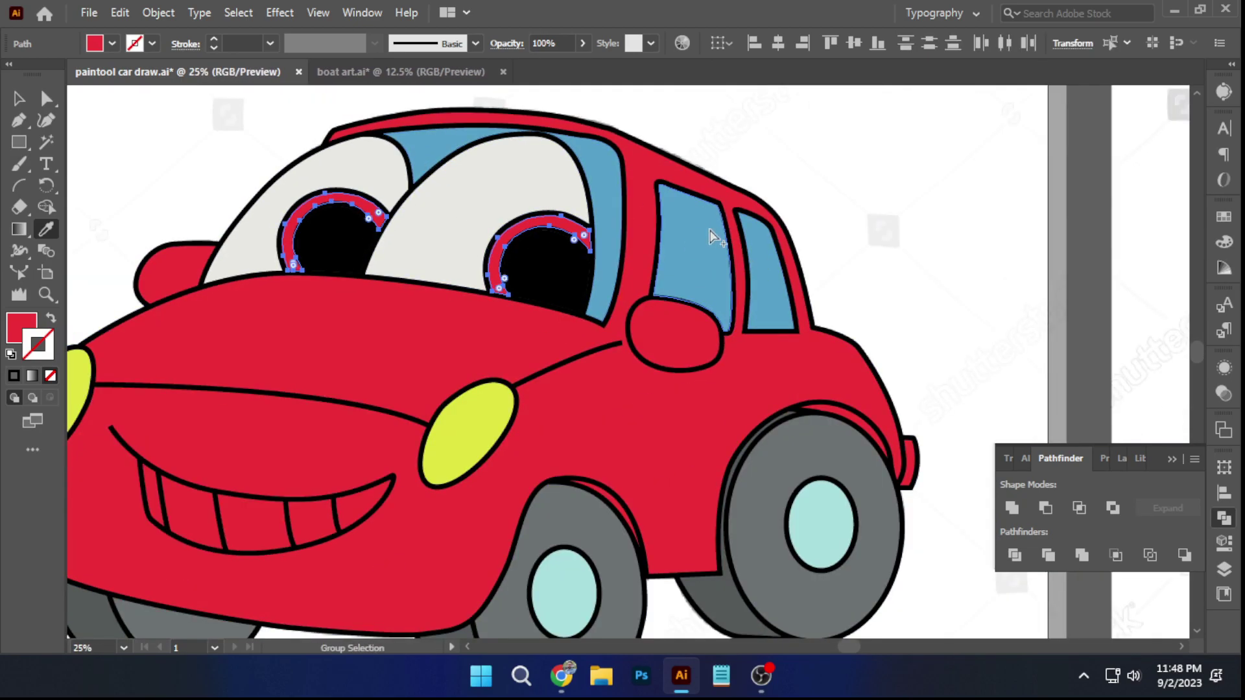
scroll(714, 237, right, 5)
scroll(1063, 265, down, 2)
scroll(911, 250, up, 4)
click(936, 258)
scroll(931, 256, down, 4)
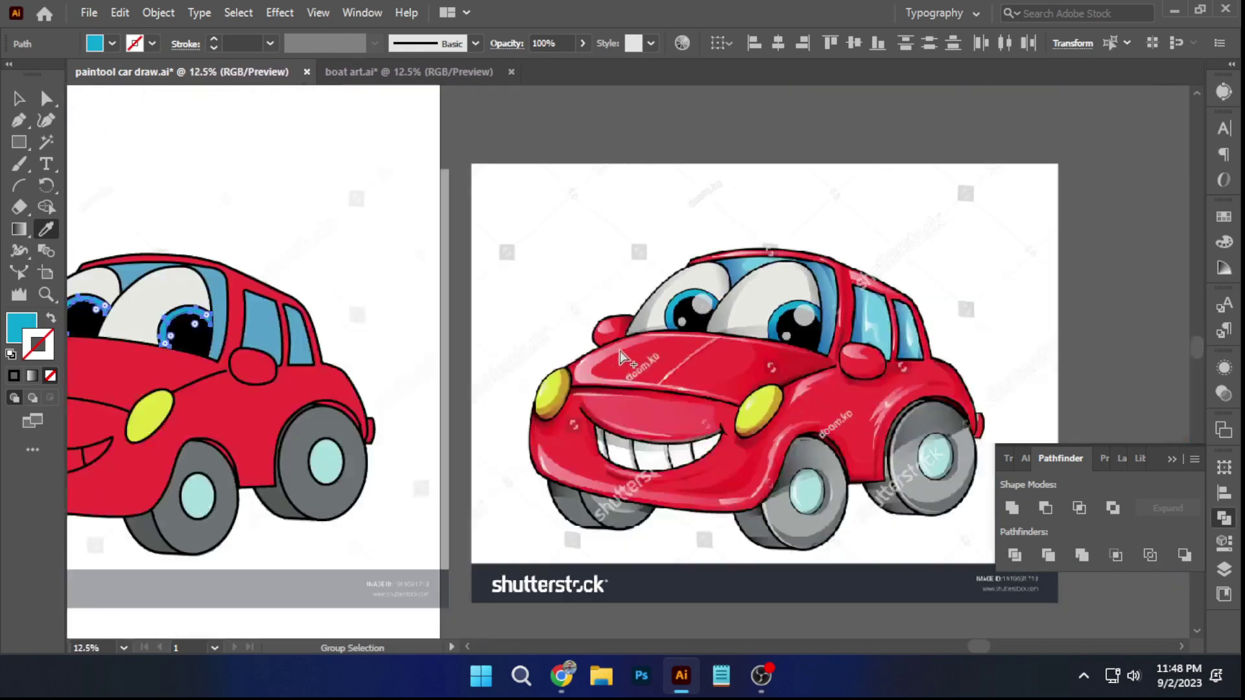
ctrl+click(409, 241)
key(ctrl+s)
Fill all the teeth in the car's smile with the white sampled from the reference car's teeth
drag(430, 257, 464, 206)
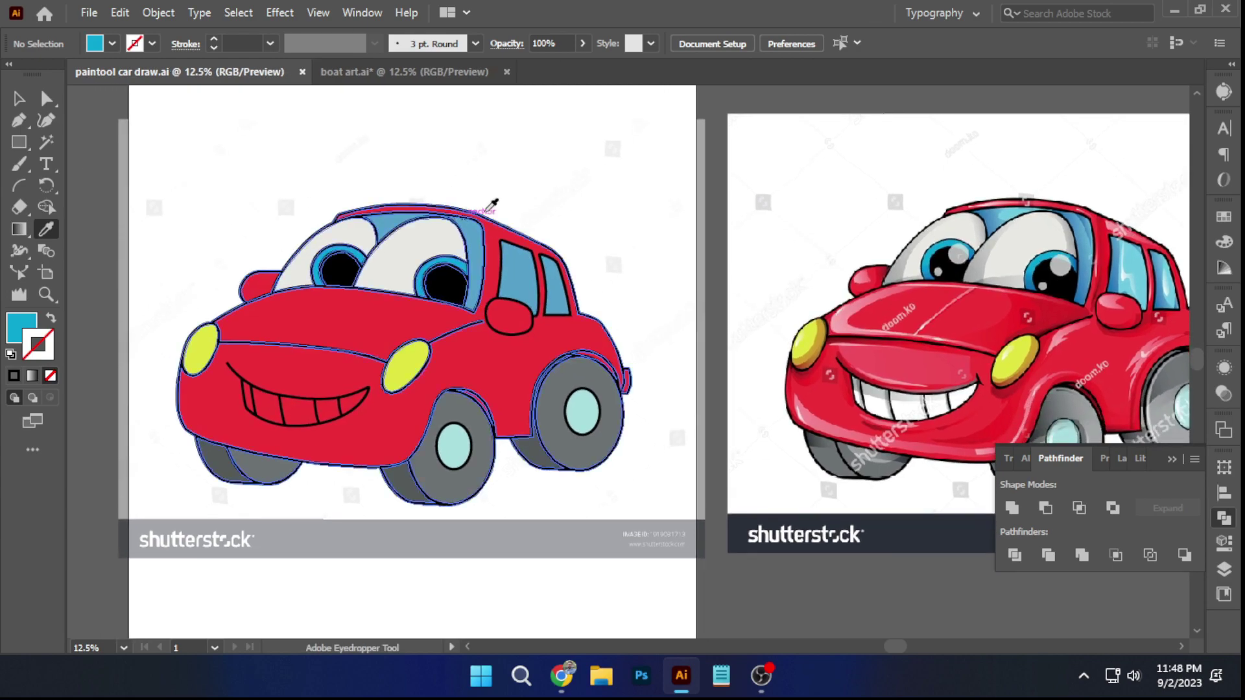
click(46, 98)
drag(258, 172, 272, 170)
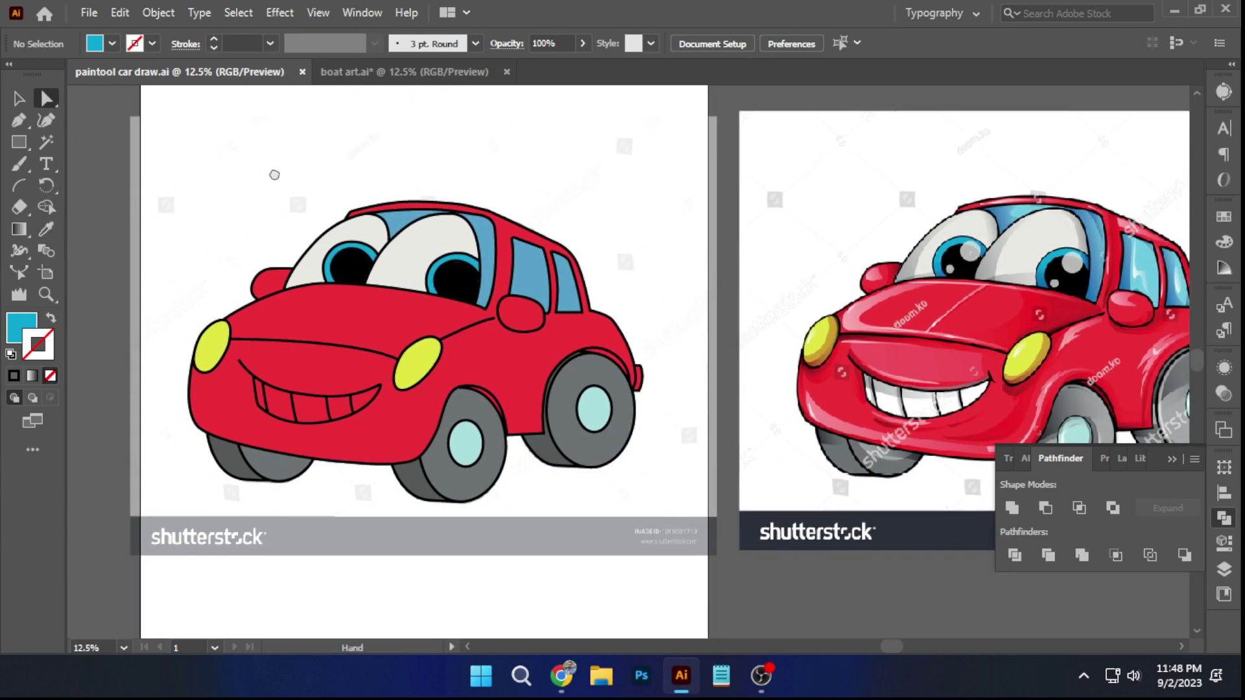
scroll(279, 415, up, 1)
key(ctrl+a)
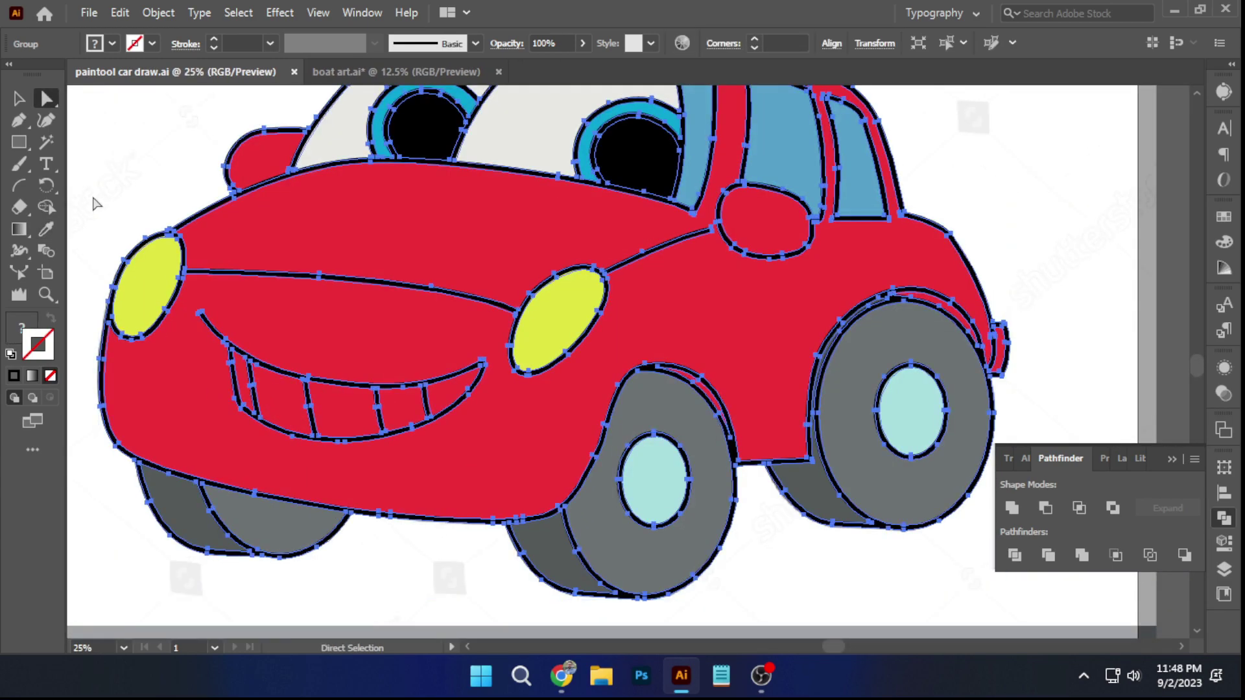
click(73, 102)
click(286, 406)
scroll(244, 384, up, 1)
shift+click(240, 377)
shift+click(474, 454)
shift+click(652, 404)
key(i)
scroll(139, 239, down, 2)
drag(1174, 380, 551, 355)
scroll(859, 293, up, 1)
click(778, 307)
scroll(765, 353, down, 3)
drag(765, 354, 944, 363)
ctrl+click(425, 511)
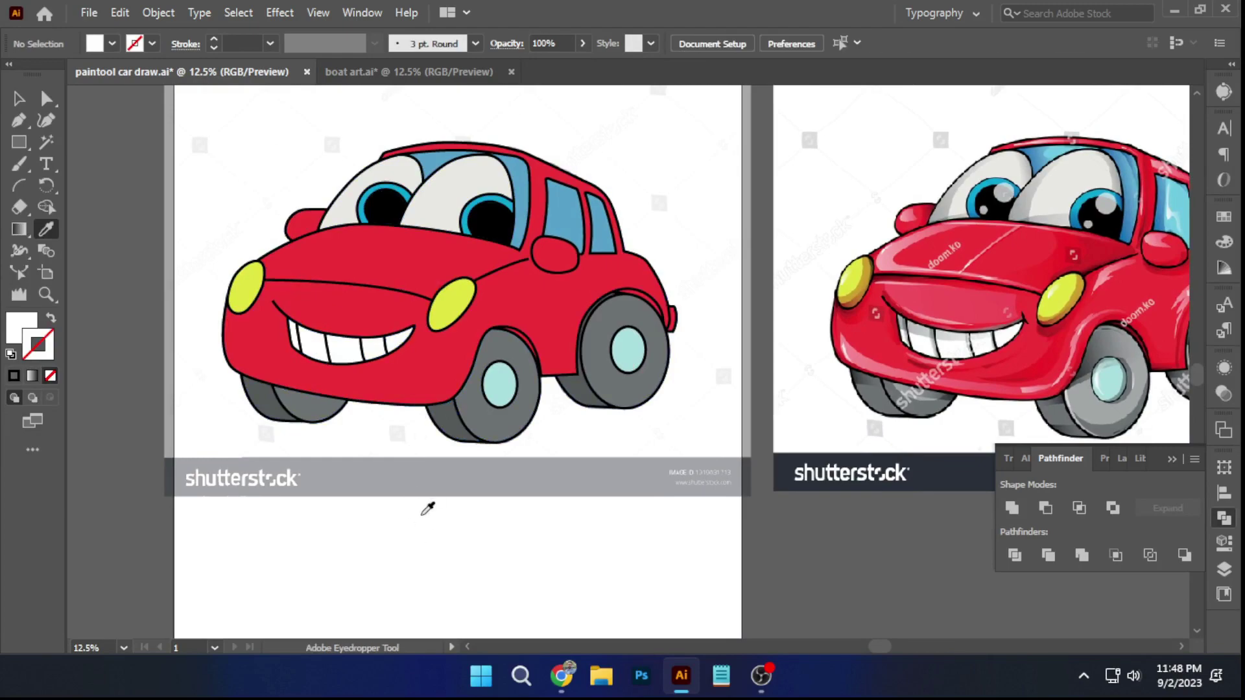
Save the coloured car document
click(21, 100)
click(89, 13)
click(112, 184)
drag(509, 265, 444, 312)
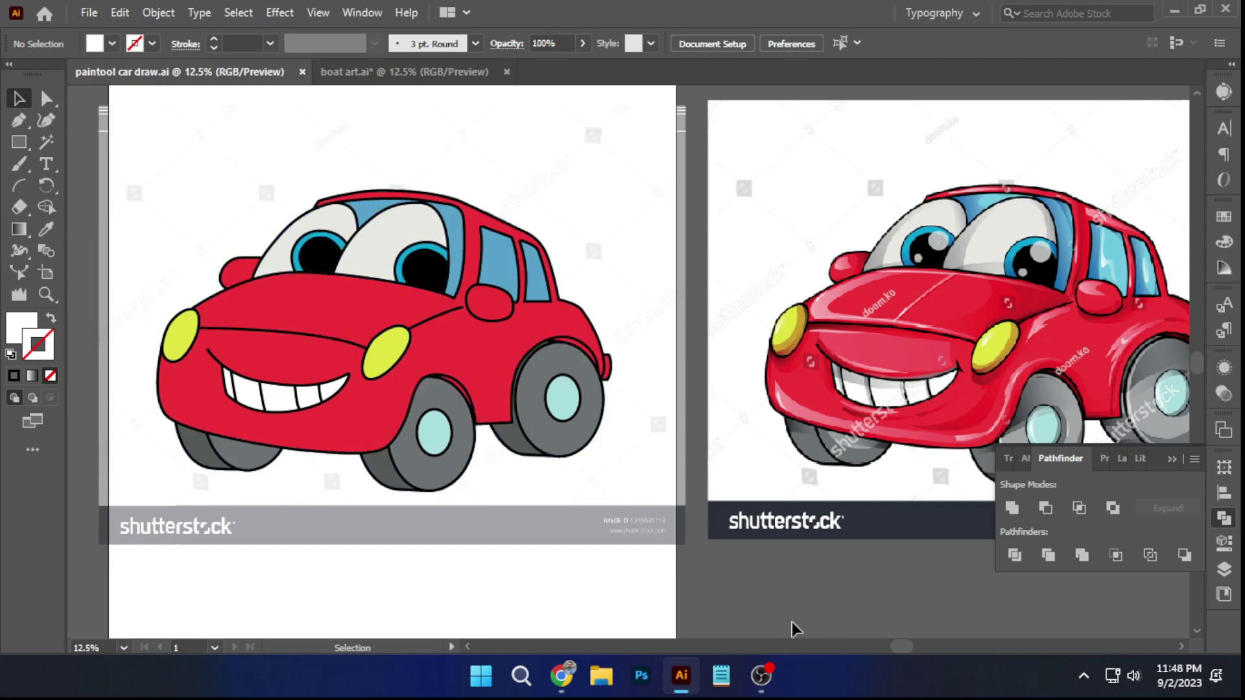
drag(583, 567, 573, 565)
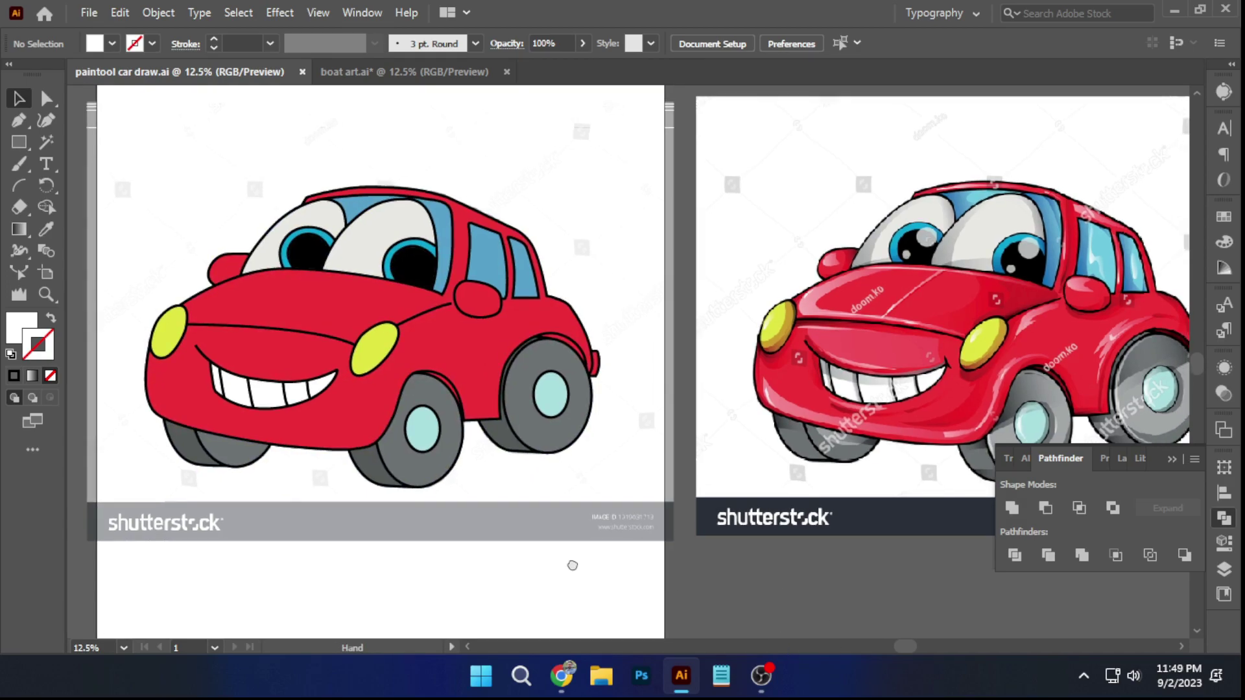
drag(531, 513, 523, 511)
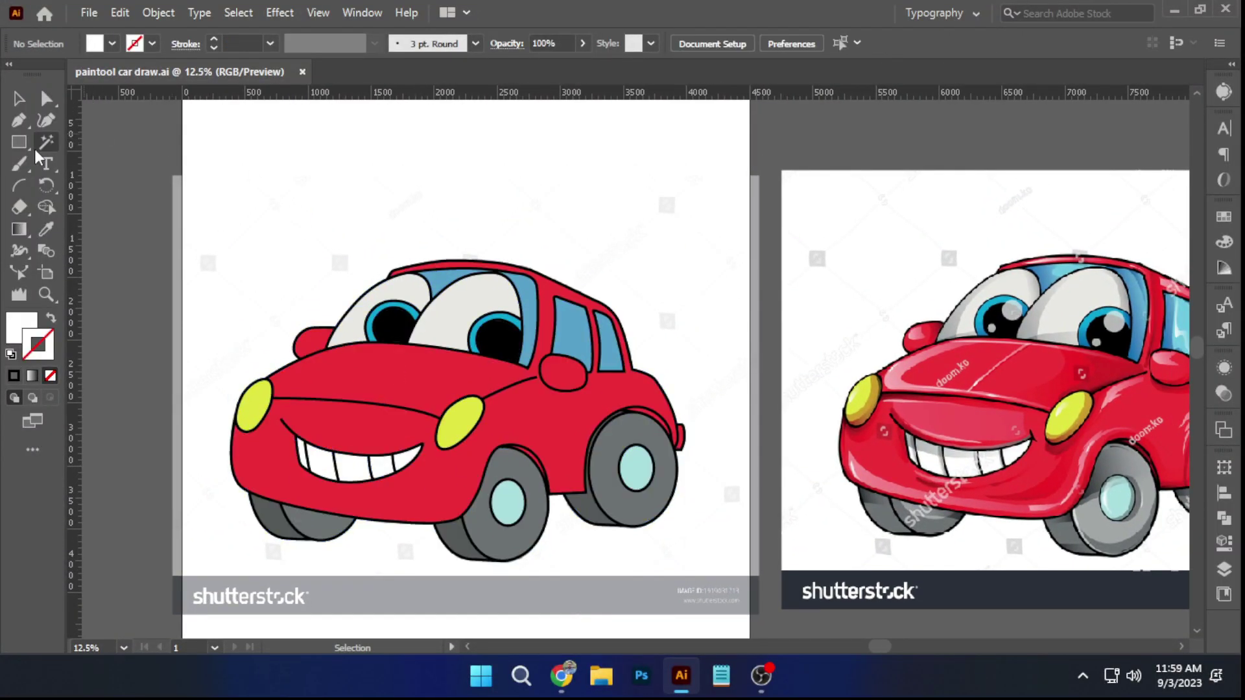
Lower the opacity of the car's red body so the reference shading shows through, and lock the car artwork
click(429, 448)
click(583, 43)
drag(584, 65, 529, 70)
click(18, 98)
click(181, 171)
drag(364, 369, 361, 352)
click(366, 362)
key(ctrl+2)
scroll(365, 362, up, 3)
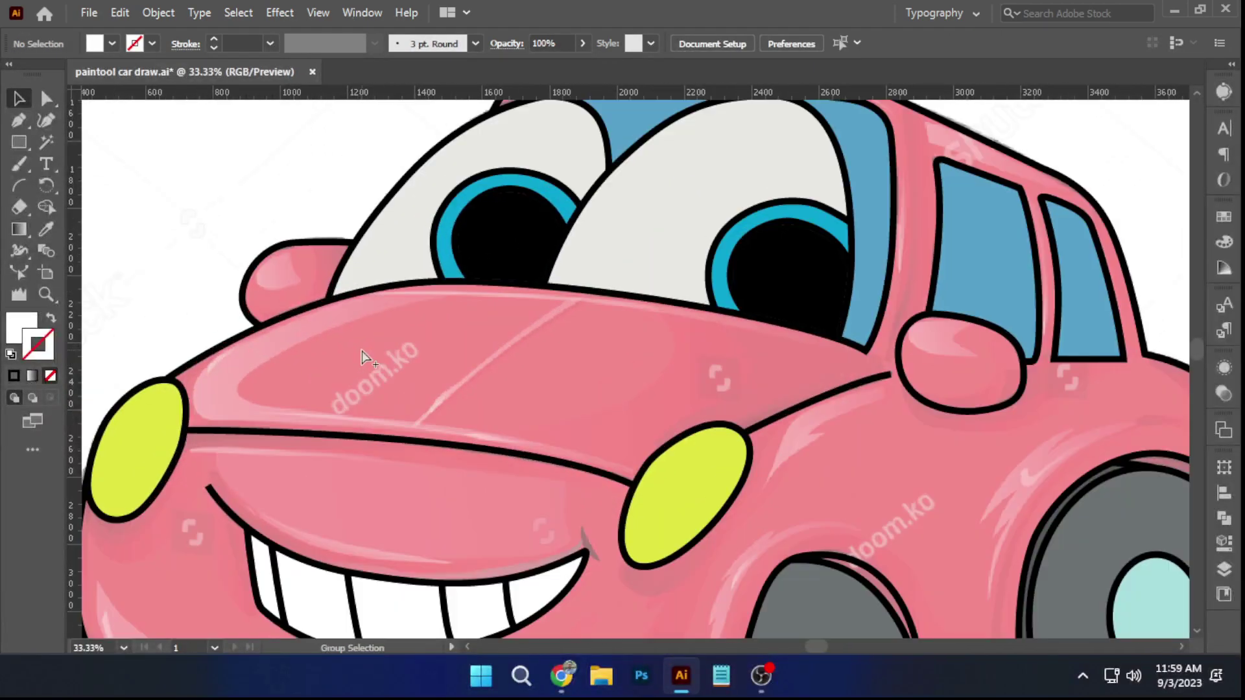
Trace the bonnet highlight with the Pen tool from the near headlight around the far corner to the top edge, using stroke instead of fill
click(18, 121)
scroll(251, 422, up, 1)
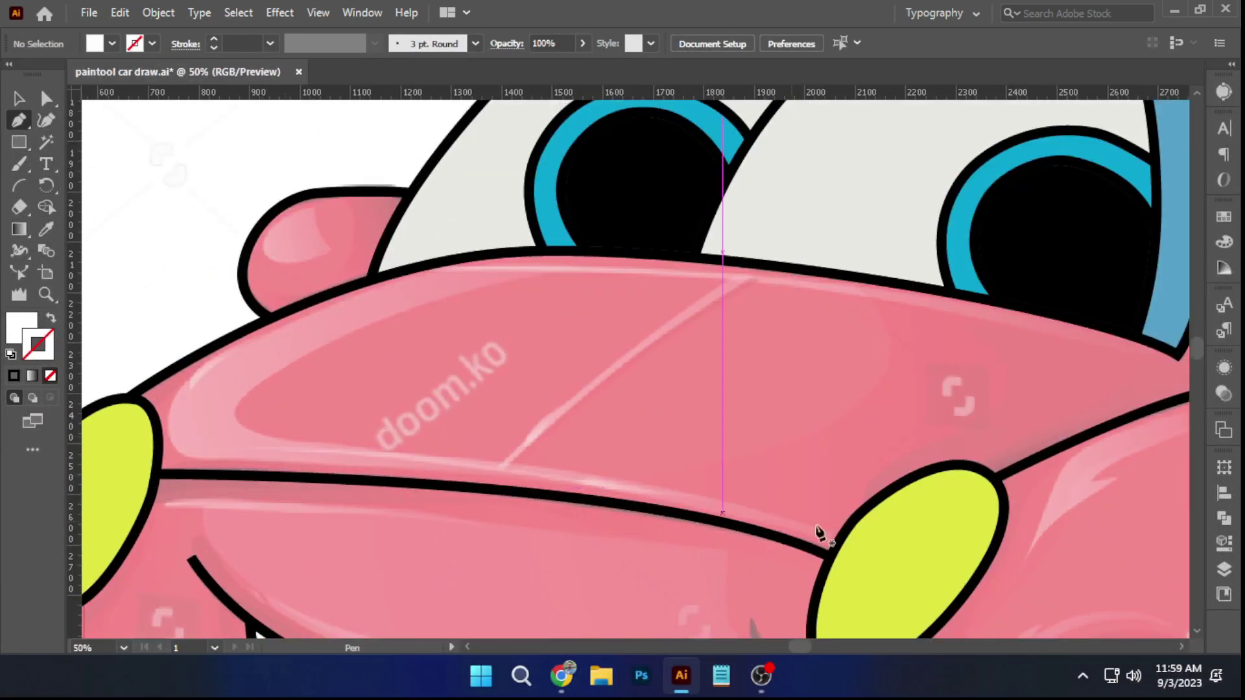
click(831, 534)
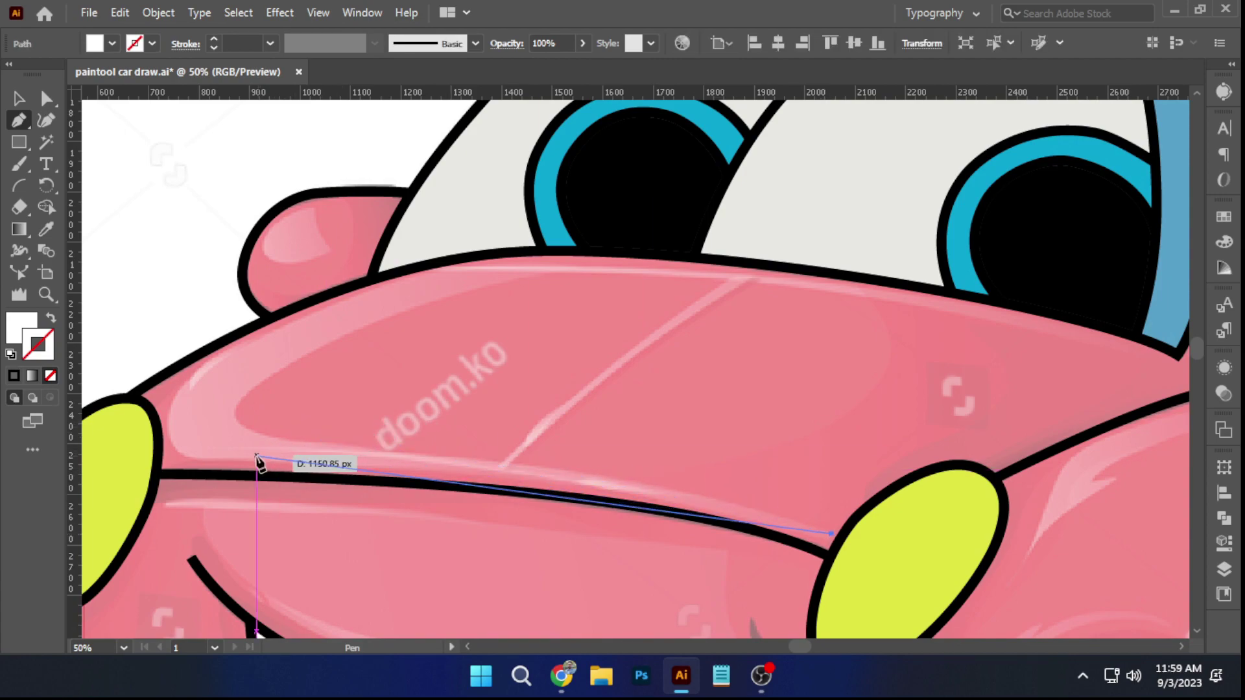
drag(248, 458, 300, 449)
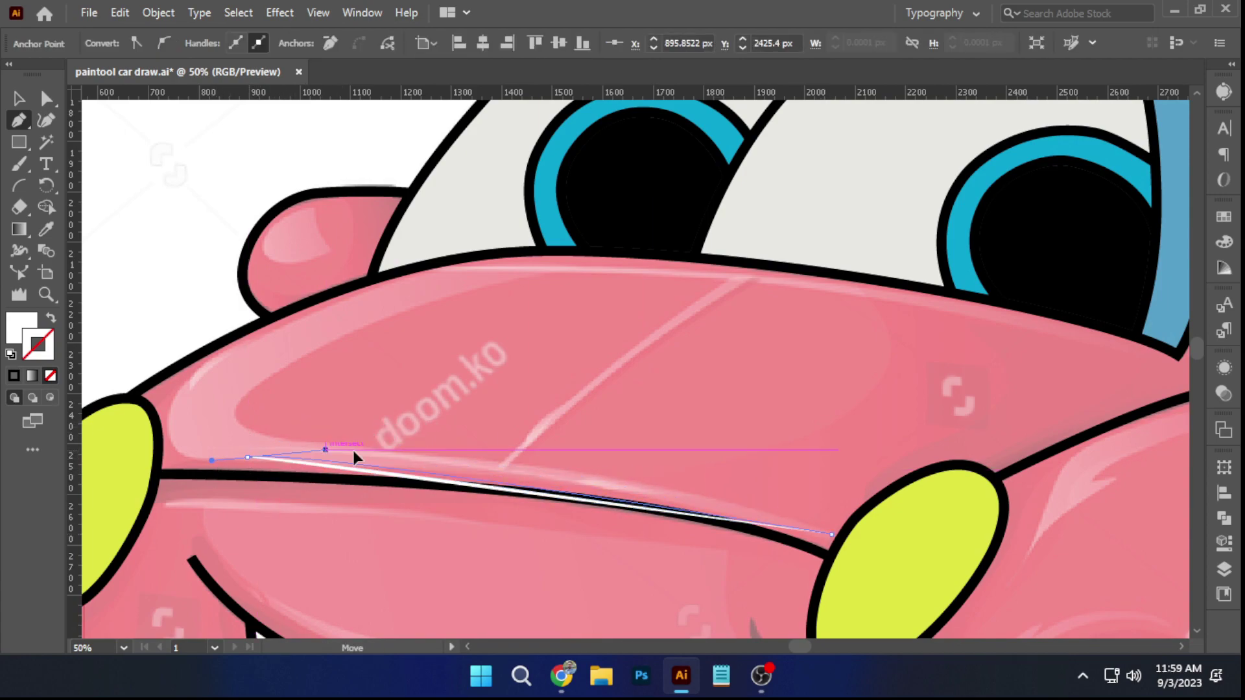
drag(465, 453, 467, 450)
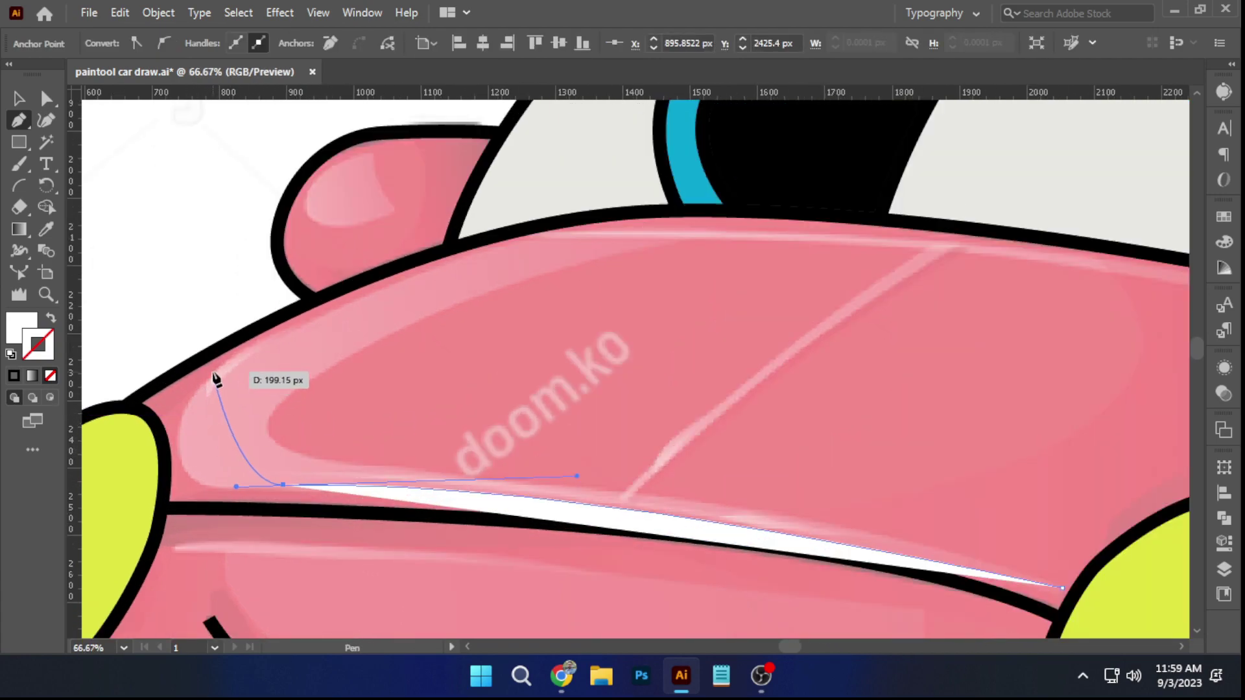
drag(213, 371, 248, 340)
mouse_move(110, 493)
mouse_down()
mouse_move(116, 503)
mouse_move(123, 492)
mouse_up()
drag(472, 263, 374, 324)
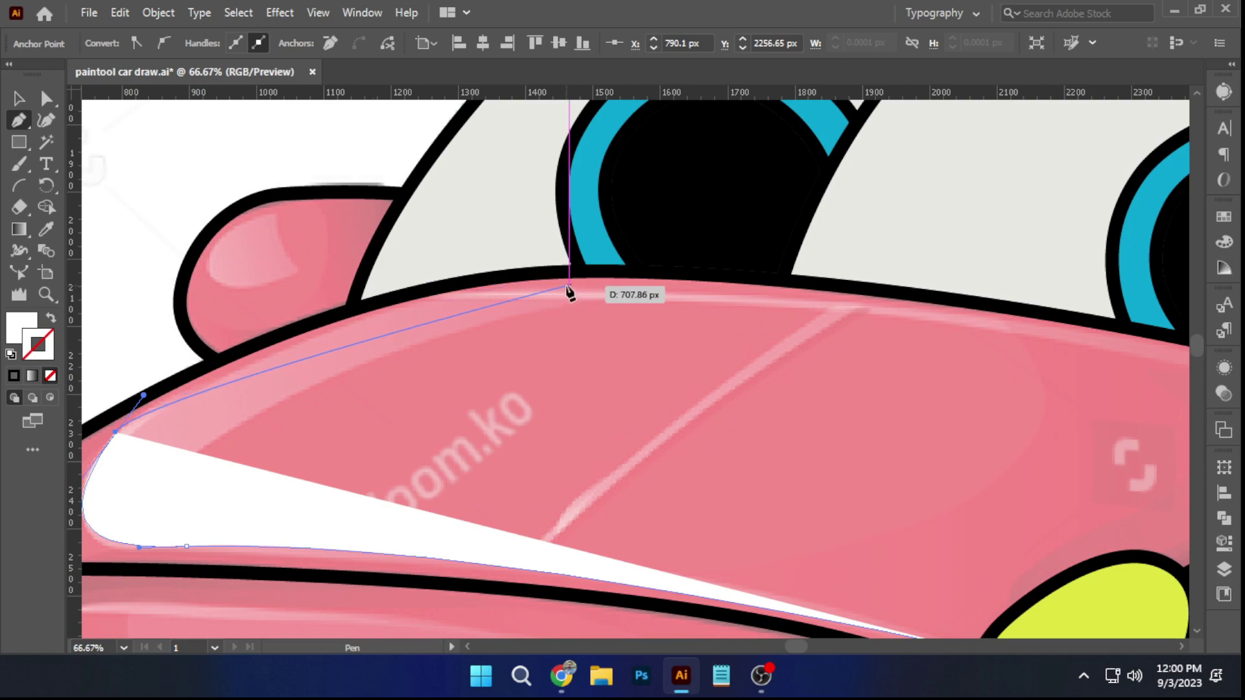
drag(569, 283, 457, 279)
key(shift+x)
mouse_move(589, 325)
mouse_down()
mouse_move(408, 401)
mouse_move(389, 370)
mouse_move(482, 344)
mouse_up()
scroll(378, 381, up, 2)
scroll(378, 381, down, 6)
scroll(380, 382, up, 2)
scroll(482, 344, up, 1)
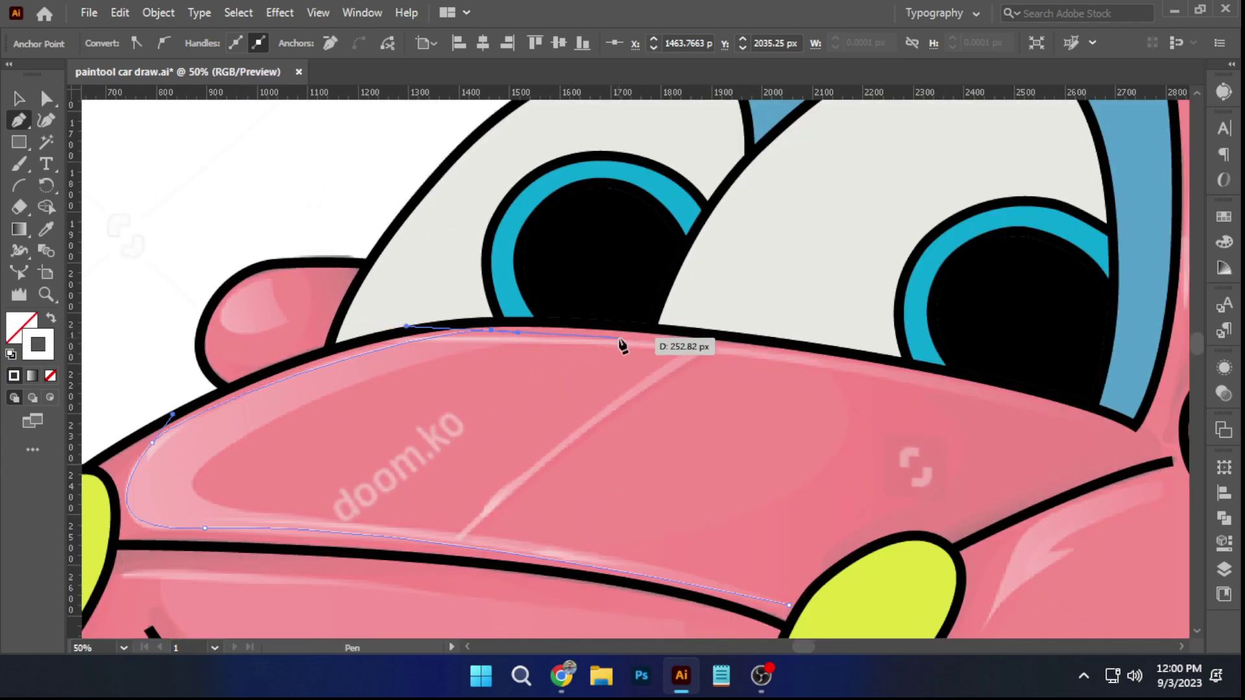
Unlock all objects, then lock the separate reference image and the faded reference beneath the artwork again
ctrl+click(497, 353)
key(ctrl+alt+2)
scroll(124, 201, down, 3)
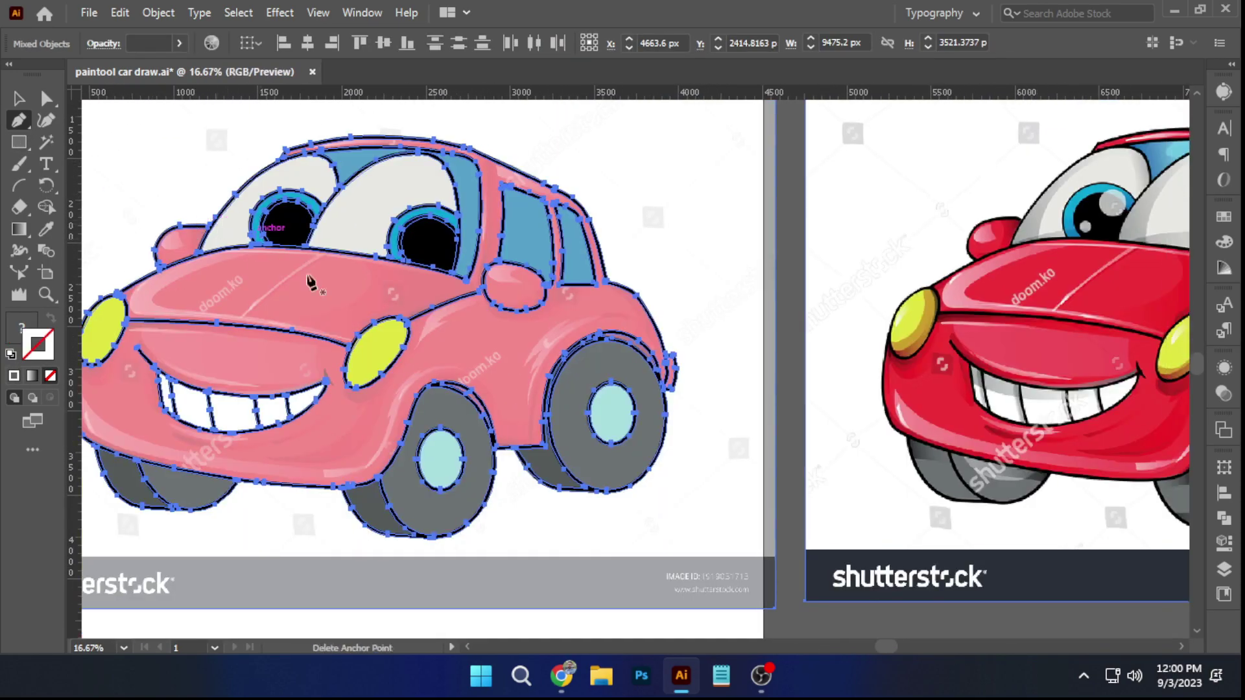
drag(822, 634, 811, 600)
ctrl+click(823, 518)
key(ctrl+2)
ctrl+click(691, 556)
key(ctrl+2)
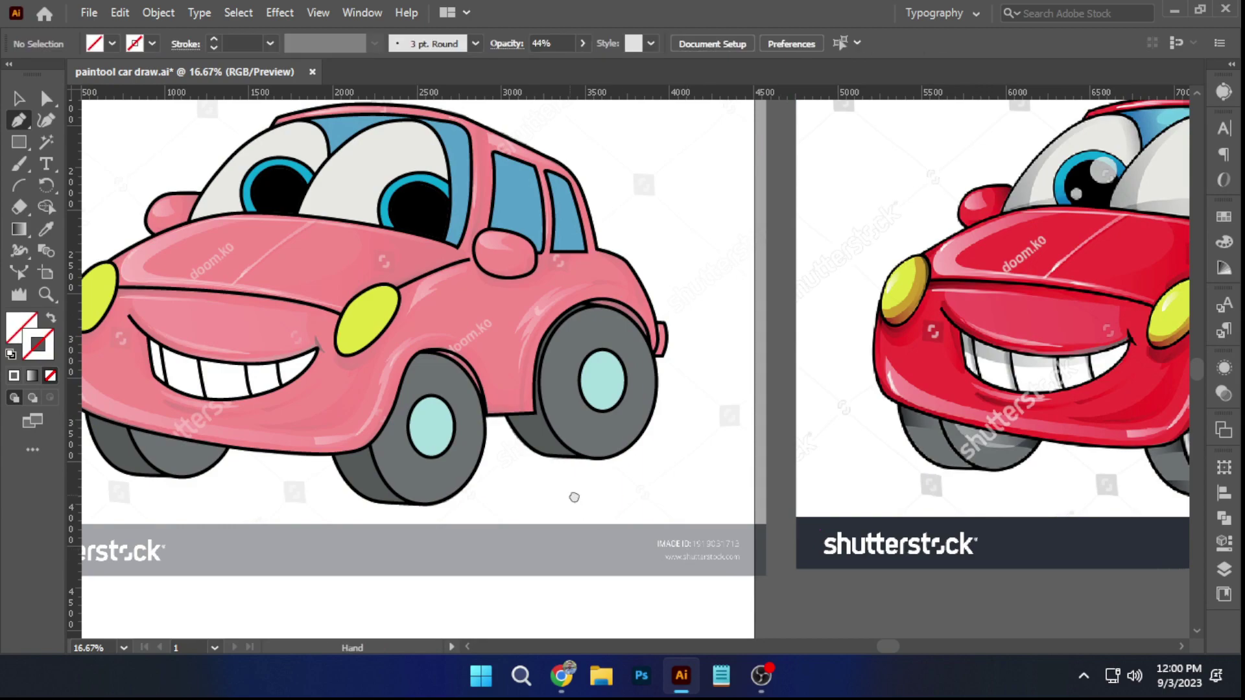
Set the opacity of the car's red body shape to 0%
drag(570, 495, 642, 509)
ctrl+click(566, 343)
drag(528, 66, 507, 70)
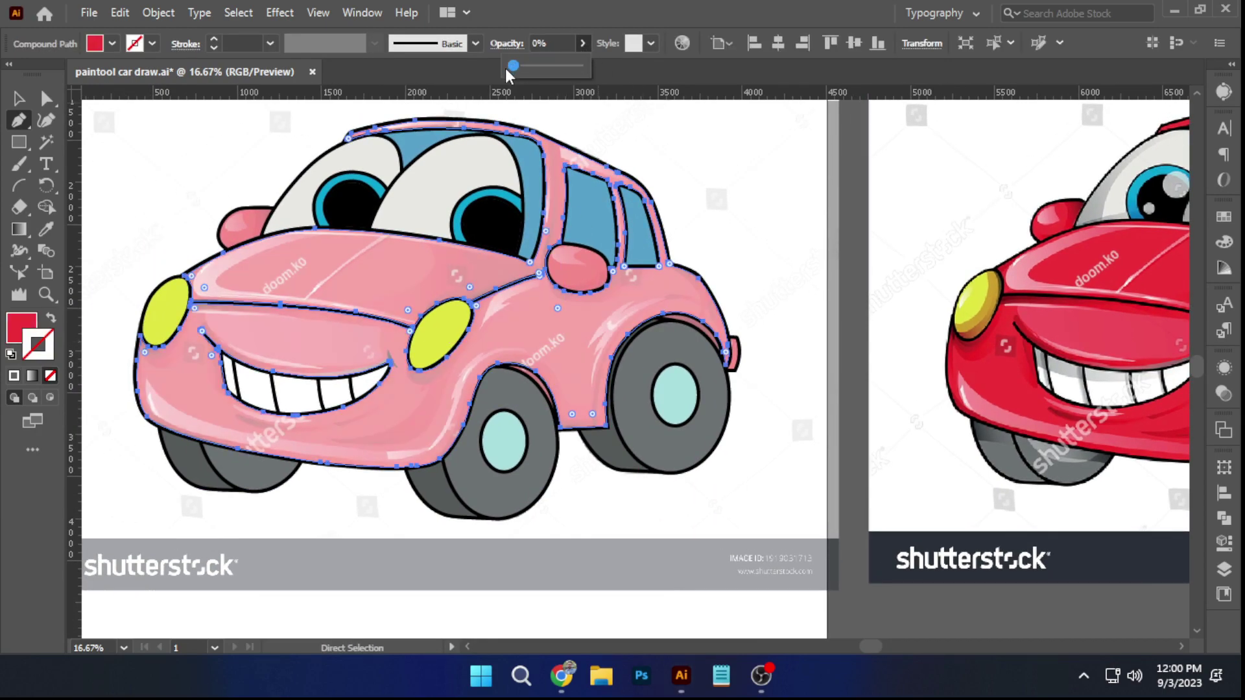
click(814, 429)
scroll(814, 429, down, 1)
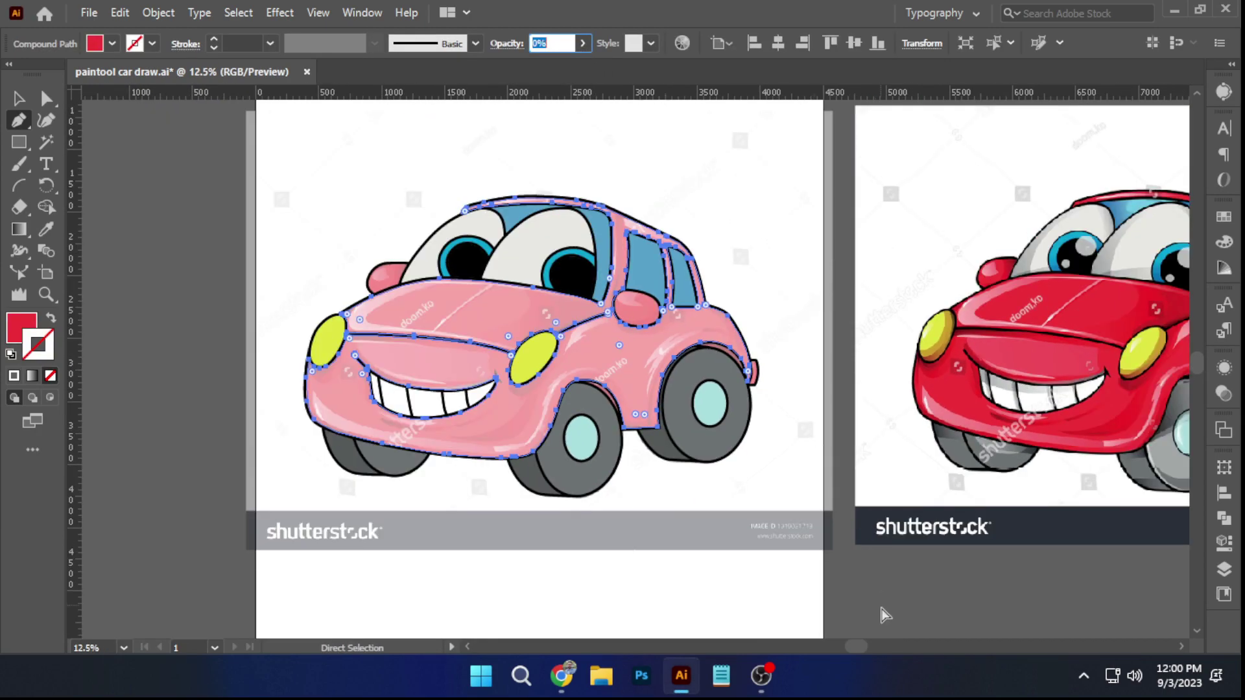
Unlock all objects, raise the faded reference image's opacity to 100%, and lock it again
key(ctrl+alt+2)
ctrl+click(899, 484)
ctrl+click(830, 567)
ctrl+click(790, 527)
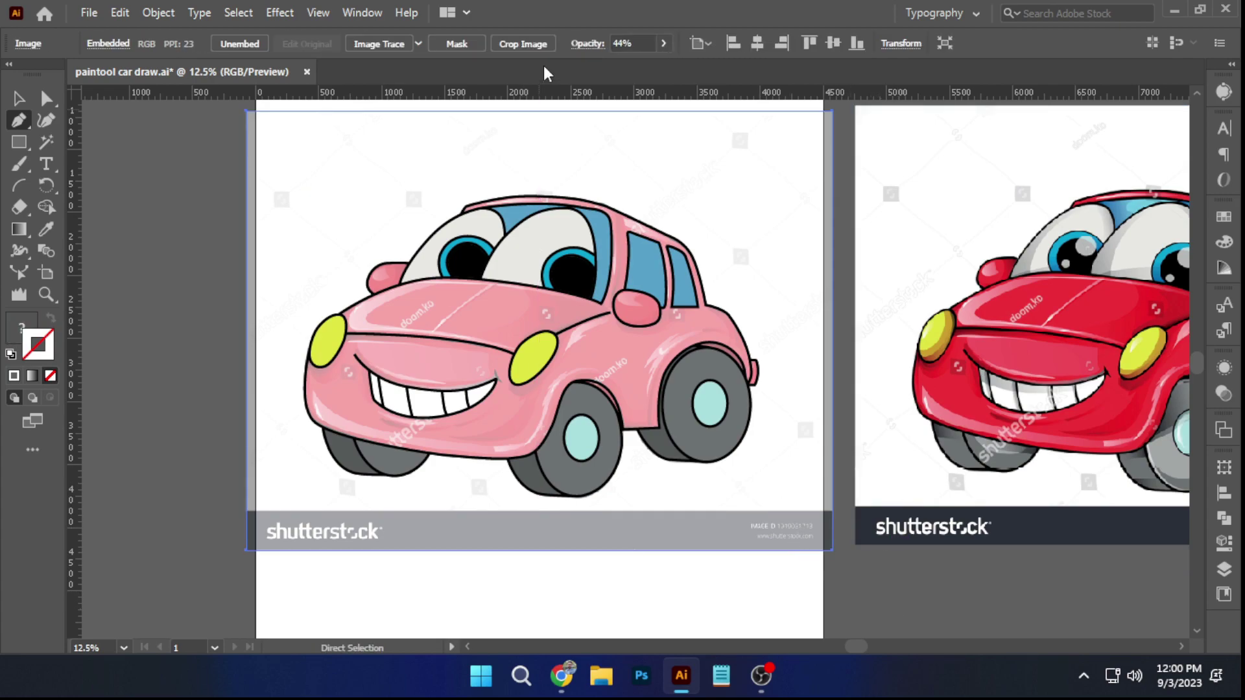
drag(648, 70, 671, 73)
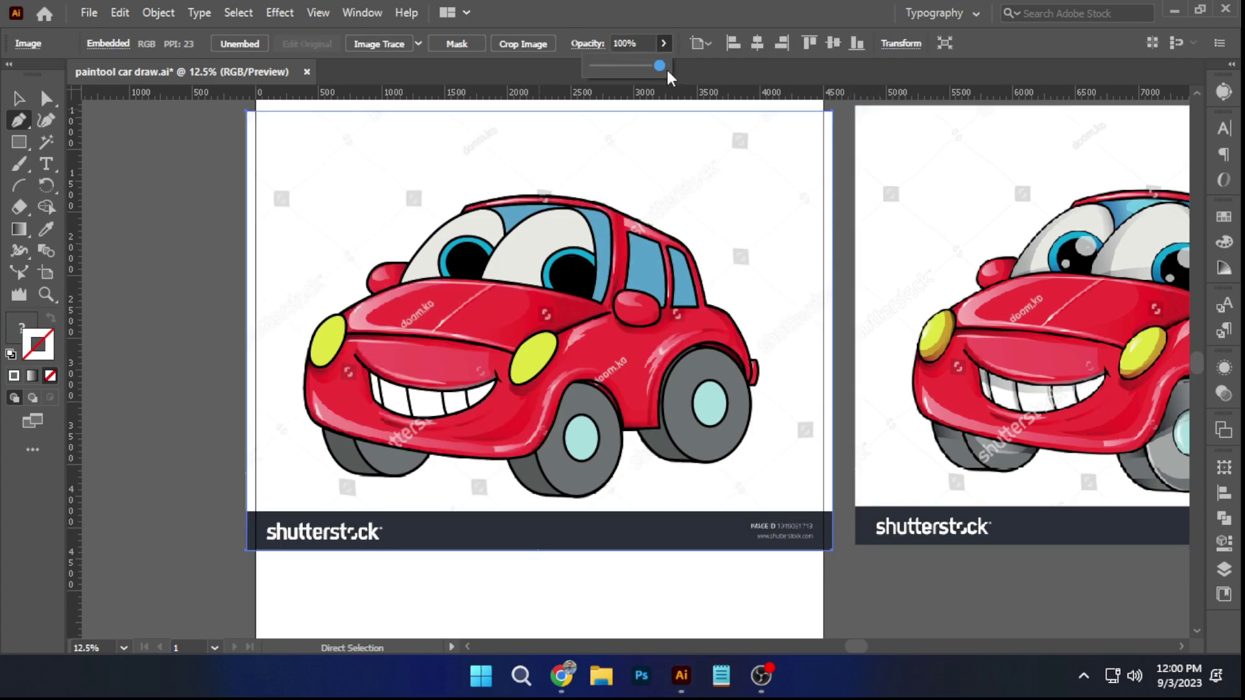
ctrl+click(829, 555)
ctrl+click(811, 522)
key(ctrl+2)
Select the whole car artwork group and lock it
scroll(423, 329, up, 2)
ctrl+click(415, 345)
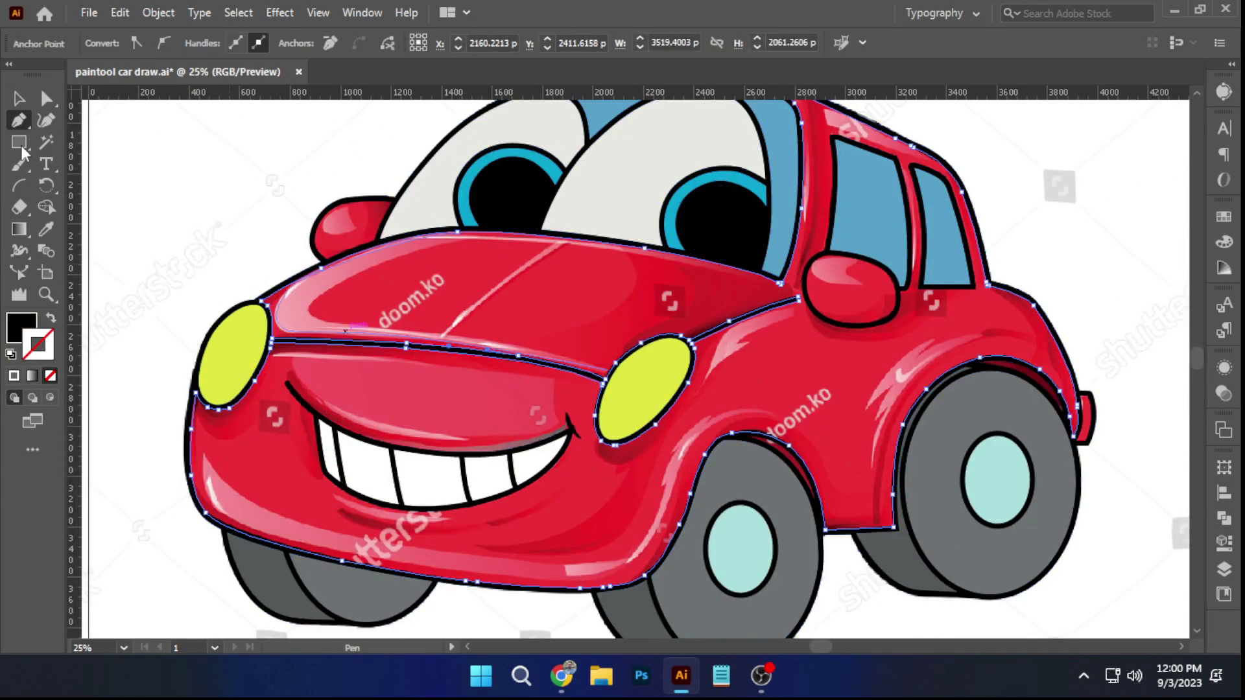
key(v)
scroll(511, 232, down, 3)
click(565, 254)
click(566, 266)
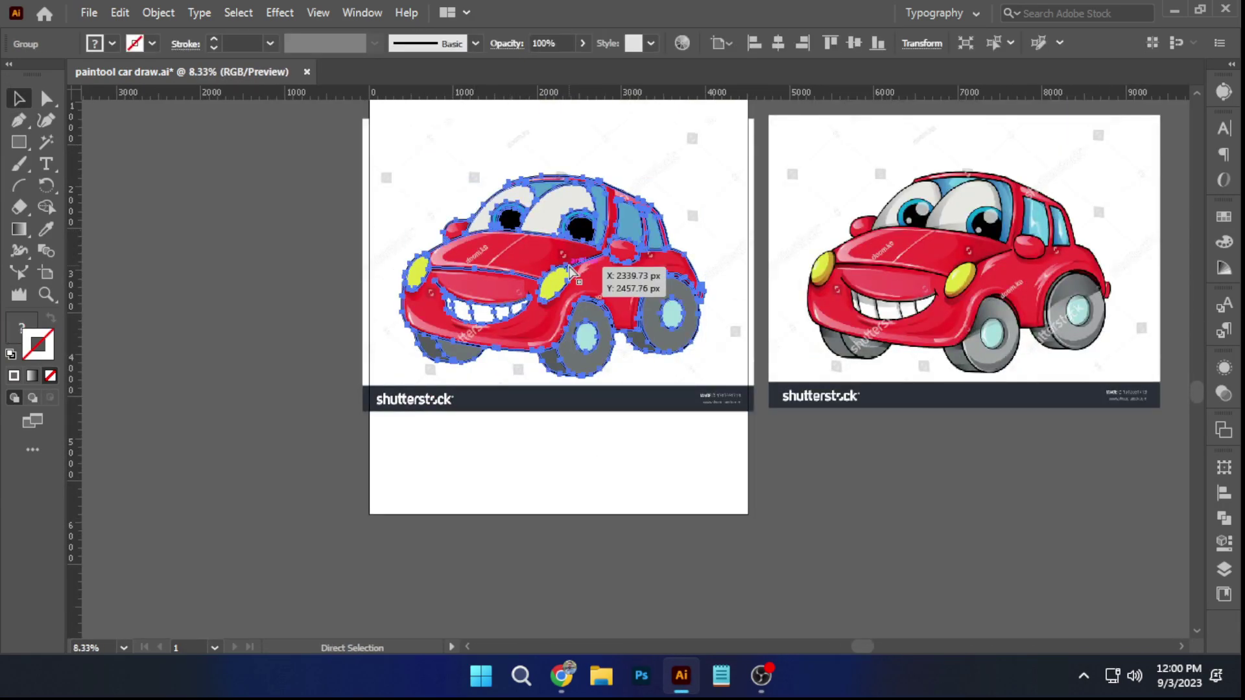
key(ctrl+2)
scroll(504, 253, up, 5)
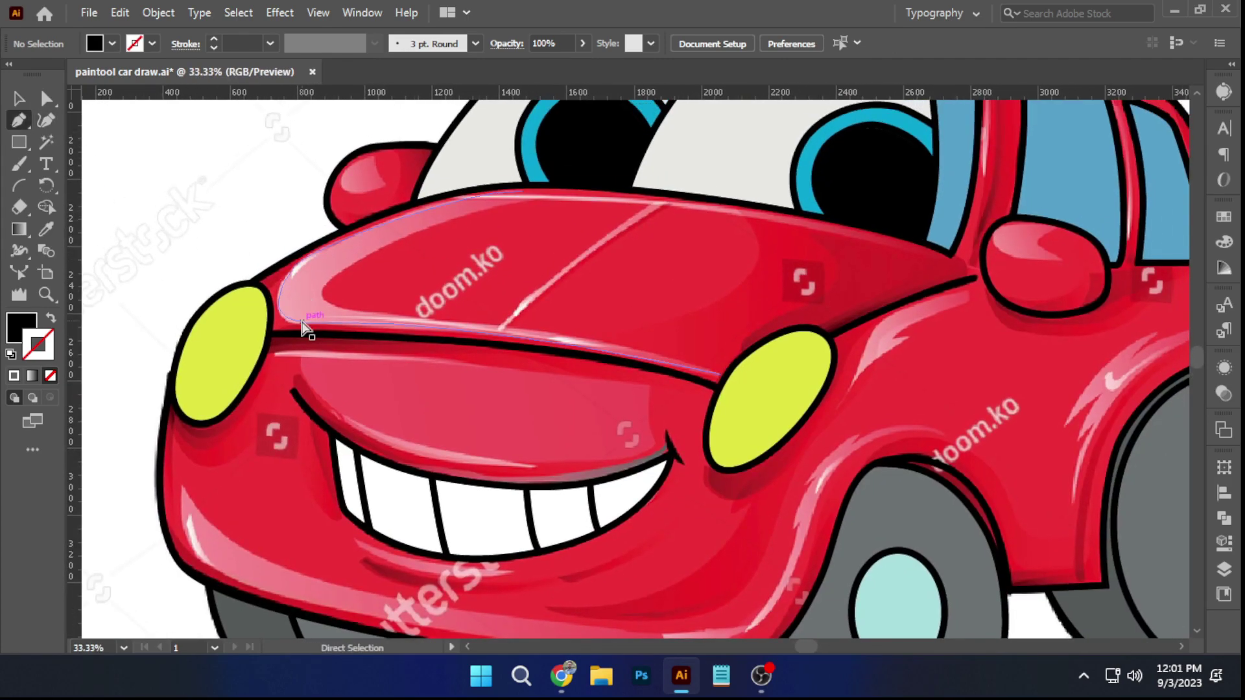
Show the hood highlight path as a white outline without fill and round off its lower end near the yellow headlight
ctrl+click(303, 322)
scroll(372, 252, up, 1)
drag(467, 241, 424, 299)
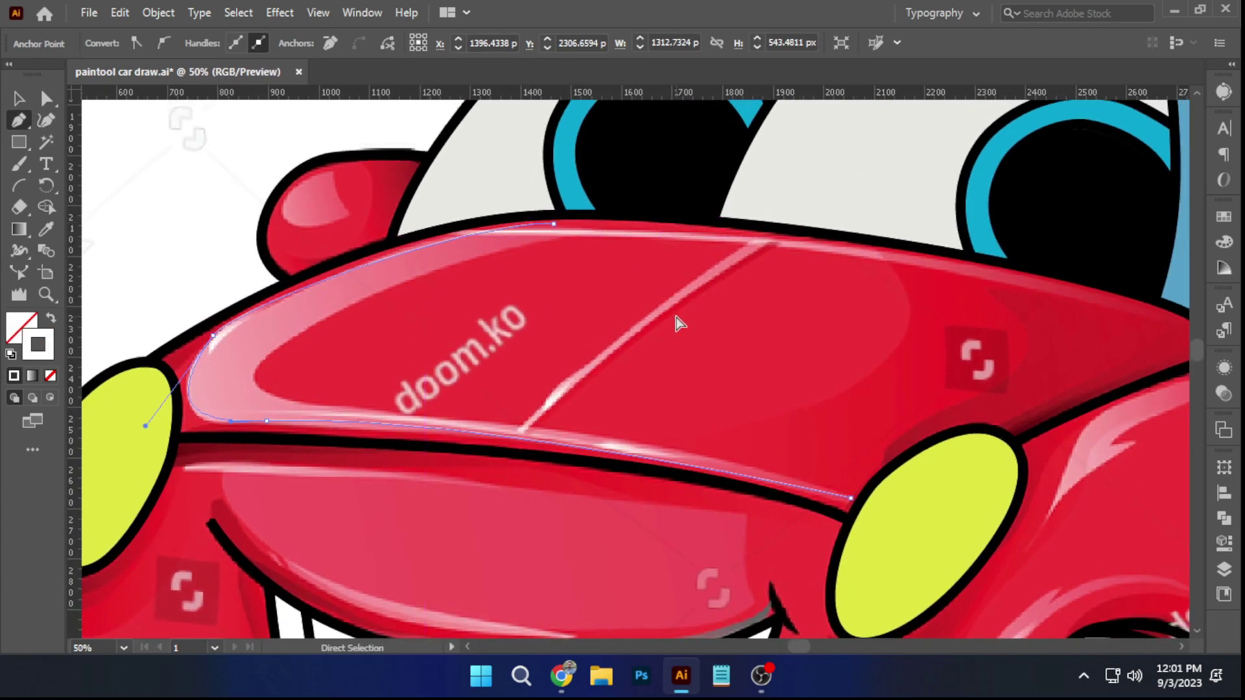
key(ctrl+shift+a)
scroll(698, 531, up, 1)
key(a)
drag(903, 491, 899, 496)
drag(484, 380, 490, 379)
click(904, 487)
drag(697, 411, 797, 416)
drag(262, 364, 219, 362)
drag(305, 367, 739, 400)
key(ctrl+z)
key(ctrl+z)
Trace the inner edge of the hood highlight back around its curved front and close the outline near the windshield
drag(514, 394, 469, 392)
drag(560, 395, 714, 402)
drag(461, 354, 536, 387)
drag(305, 388, 258, 365)
drag(357, 299, 422, 273)
scroll(422, 272, right, 2)
scroll(422, 273, up, 1)
drag(570, 248, 647, 245)
drag(571, 232, 524, 232)
ctrl+click(569, 277)
scroll(572, 289, down, 1)
Trace the lighter panel between the hood line and the smile as a closed outline with a curved top edge
drag(573, 295, 572, 177)
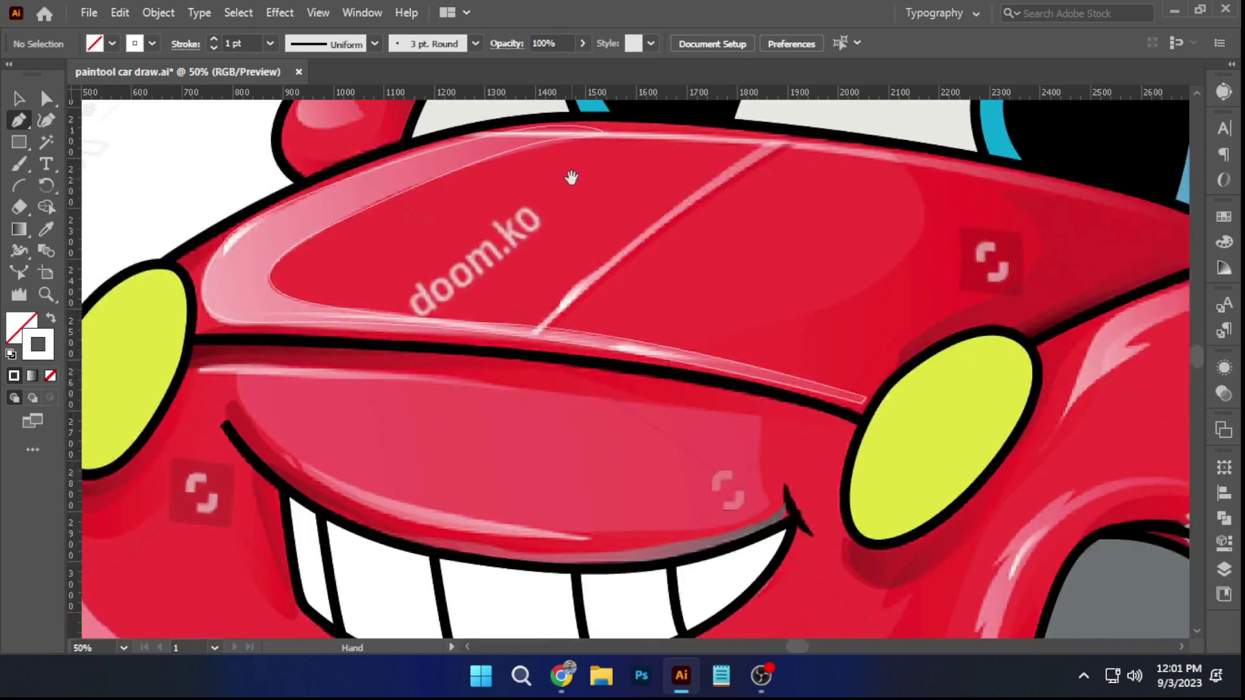
drag(344, 351, 320, 312)
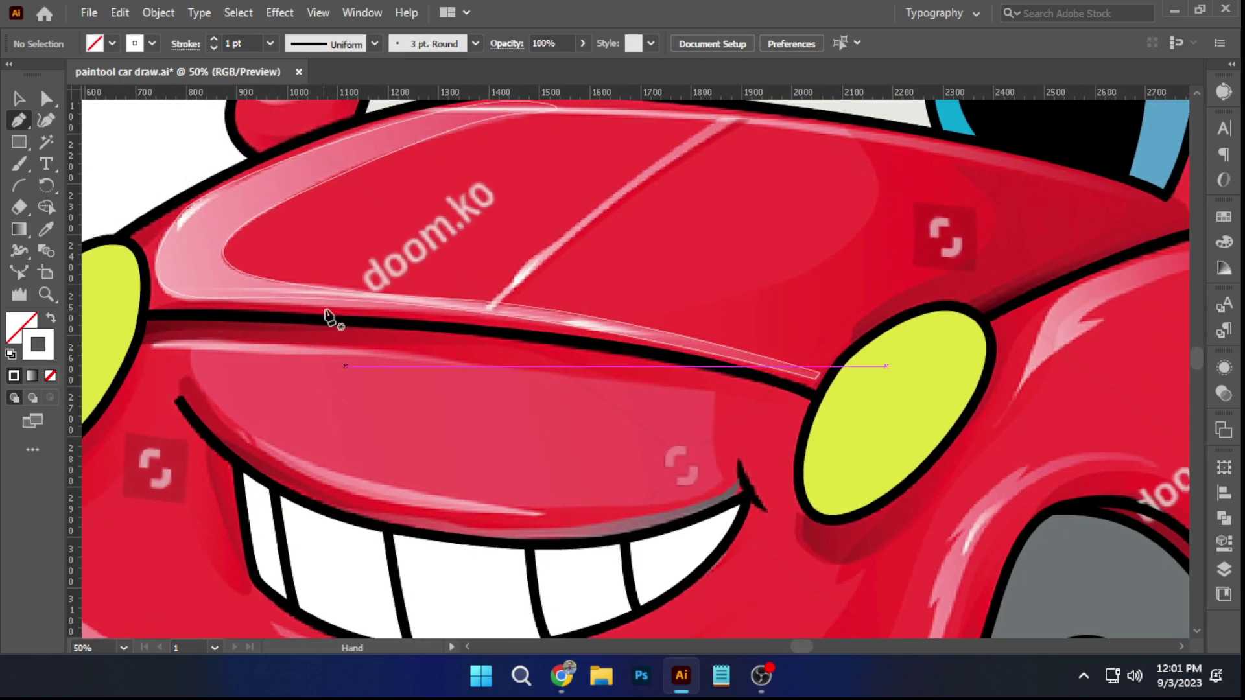
click(713, 396)
drag(724, 478, 737, 495)
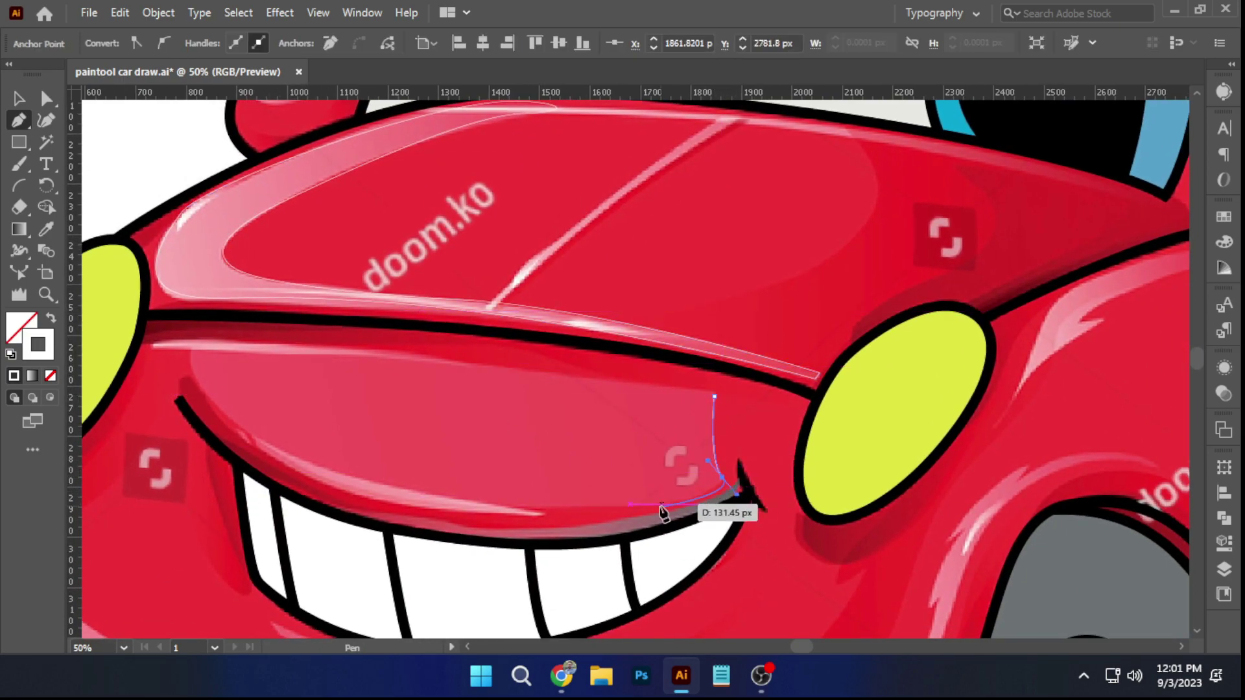
drag(535, 507, 512, 503)
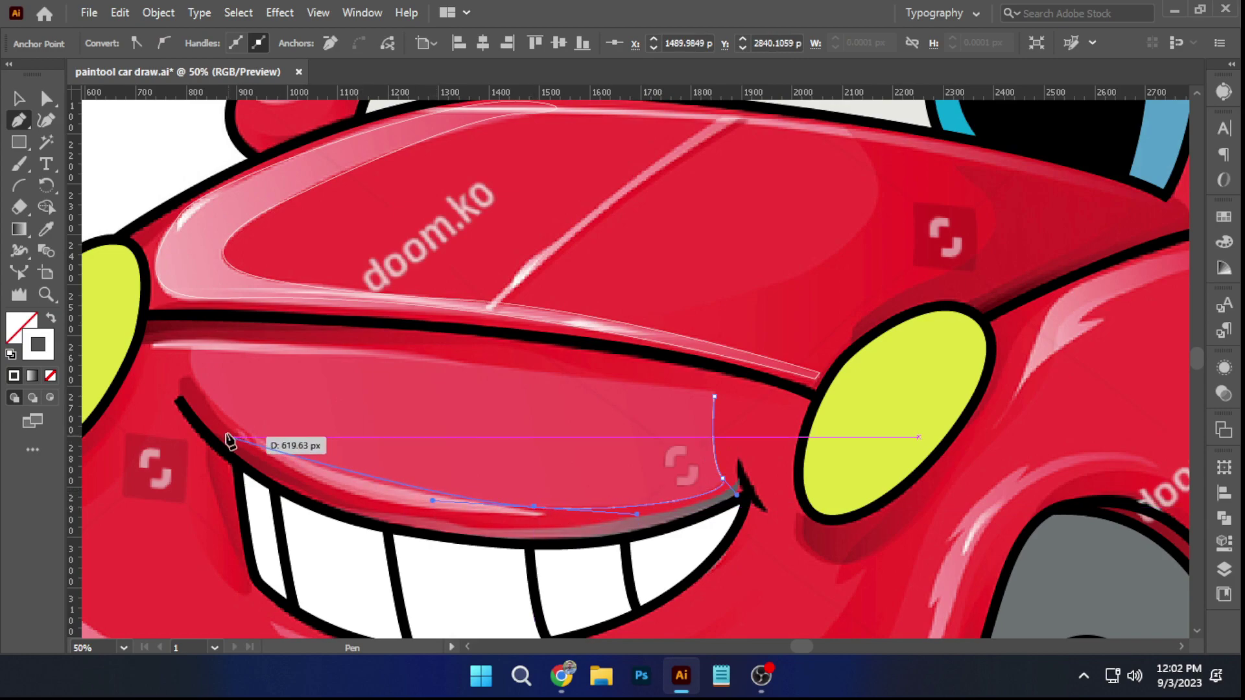
drag(190, 352, 177, 313)
click(189, 350)
click(714, 396)
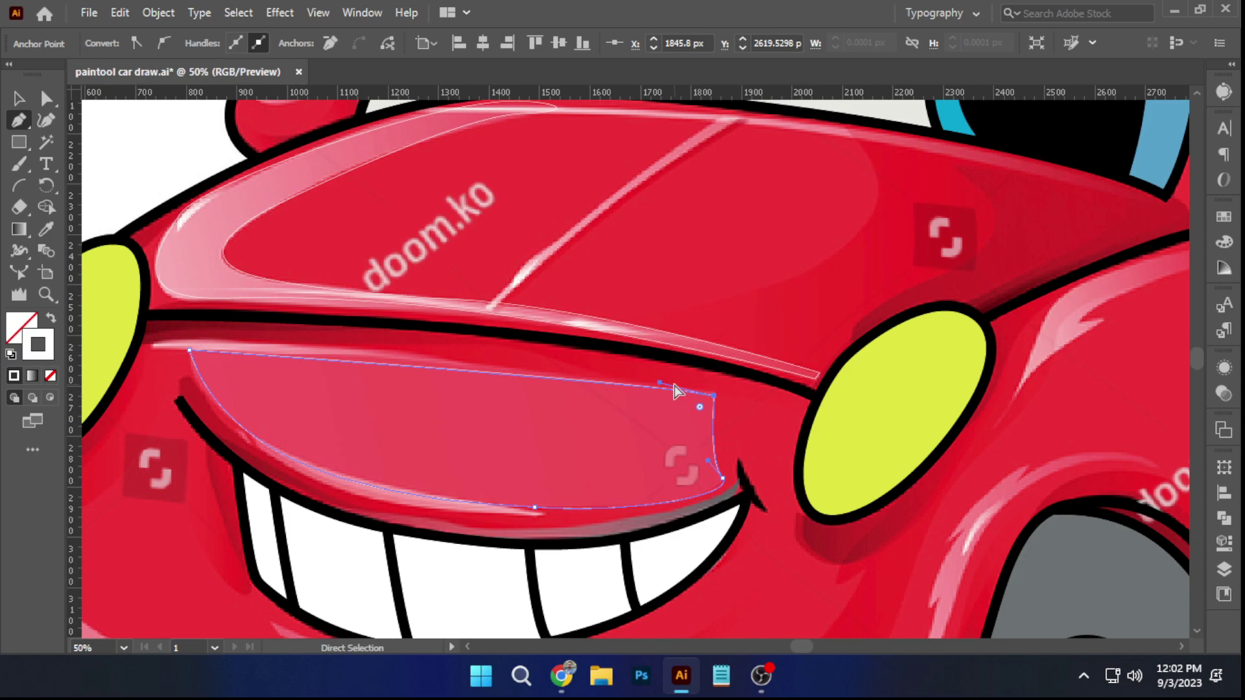
drag(572, 356, 467, 349)
ctrl+click(530, 417)
ctrl+click(504, 368)
ctrl+click(412, 415)
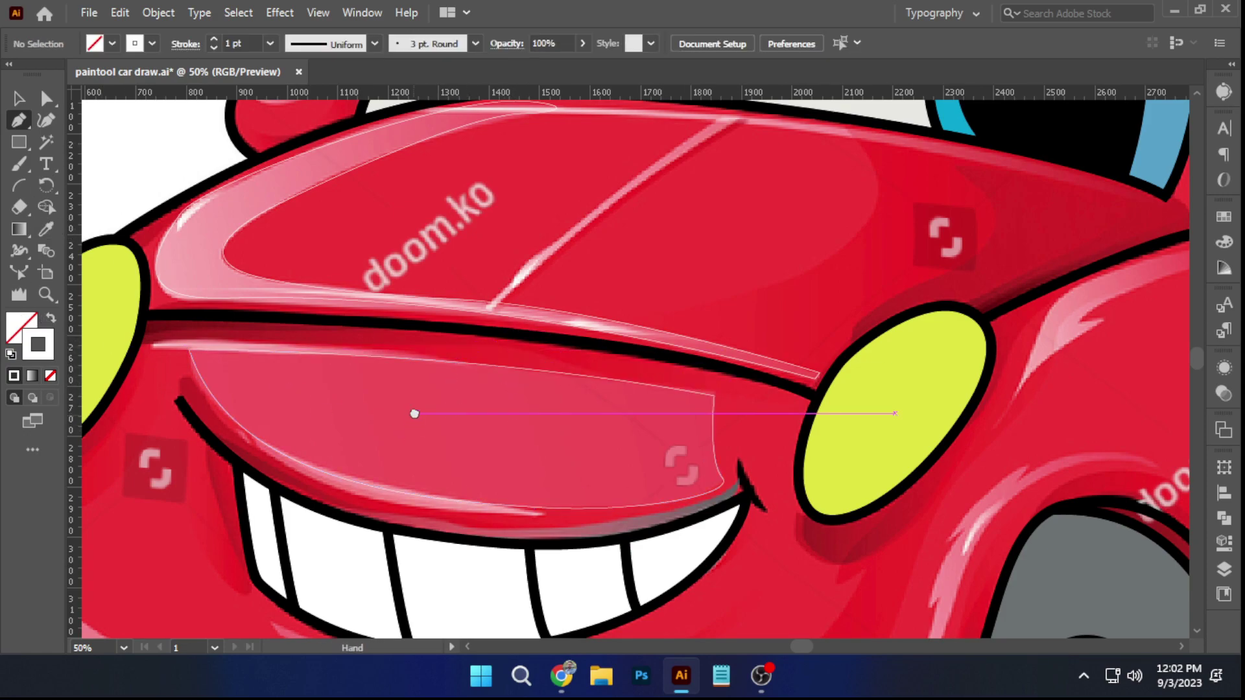
Start the front fender highlight outline from its pointed lower tip, tracing the notch and lower edge to the blunt upper end
drag(414, 417, 423, 250)
drag(691, 393, 386, 477)
drag(872, 416, 562, 517)
drag(641, 340, 666, 522)
drag(519, 558, 550, 446)
scroll(550, 446, up, 2)
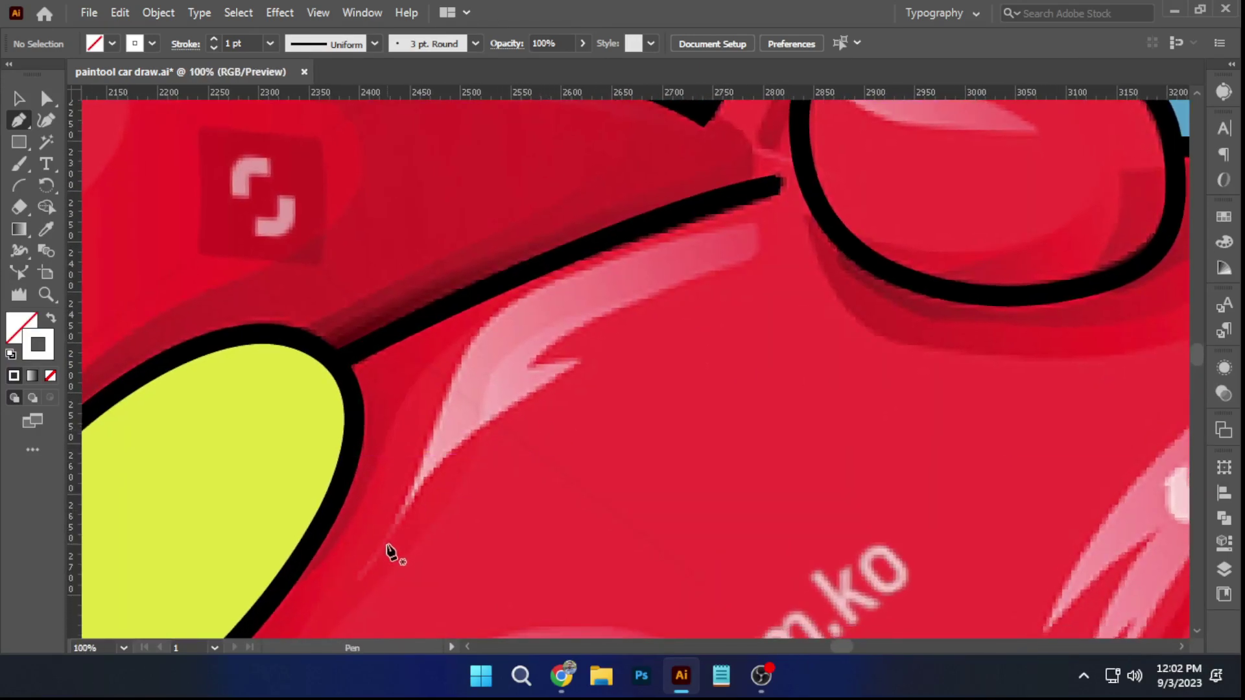
click(365, 575)
drag(466, 445, 466, 445)
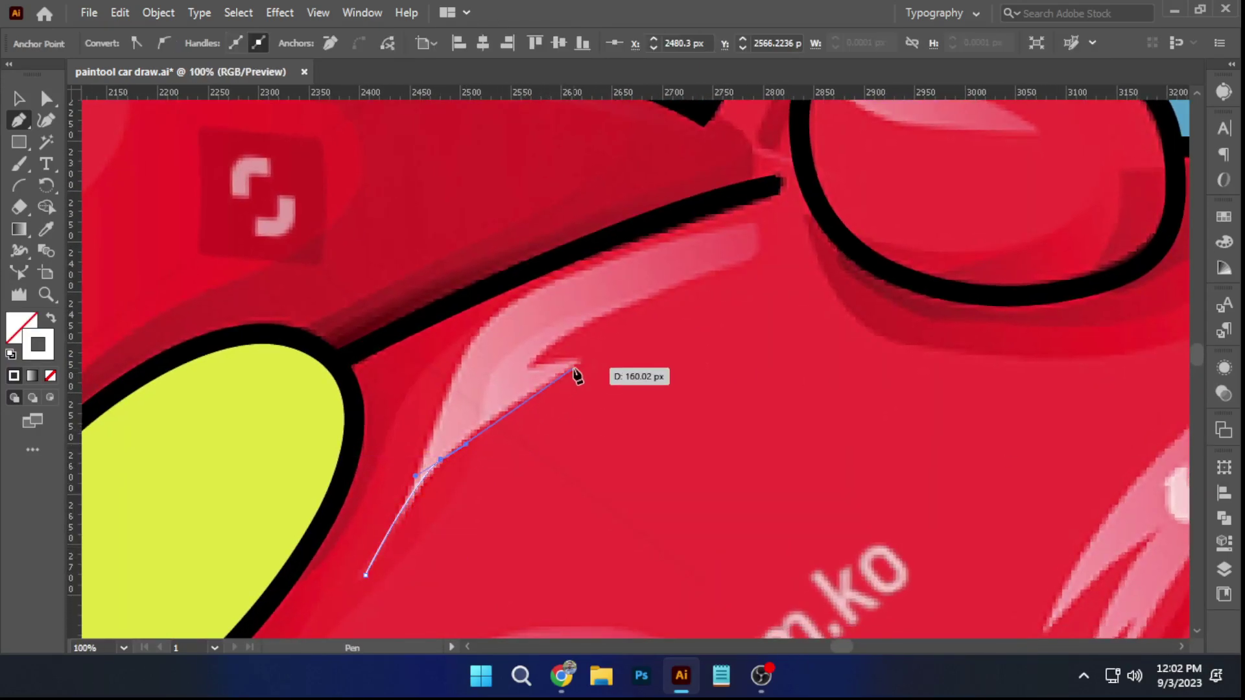
mouse_move(599, 357)
mouse_down()
mouse_move(589, 363)
mouse_move(590, 352)
mouse_up()
scroll(576, 367, up, 3)
click(591, 353)
drag(451, 363, 405, 379)
drag(642, 221, 610, 267)
drag(848, 189, 577, 398)
drag(679, 342, 719, 336)
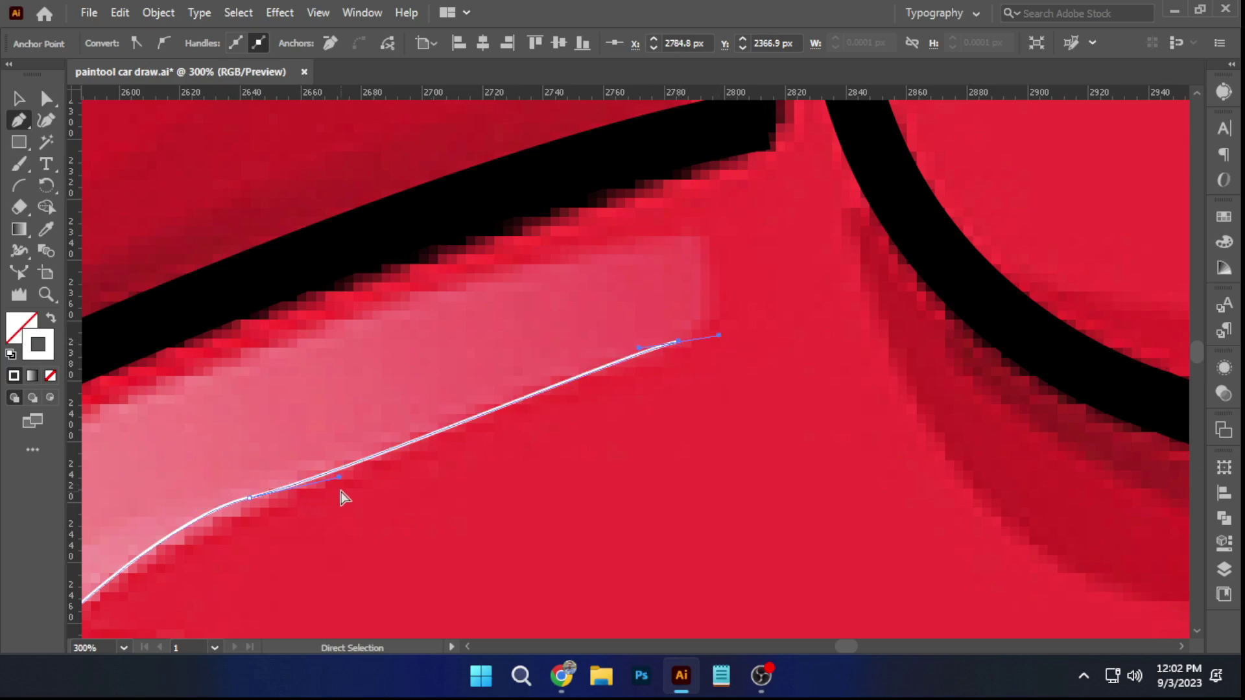
drag(344, 462, 343, 462)
Round the upper end of the fender highlight, trace its upper edge back down, and close the outline at the lower tip
drag(634, 340, 591, 417)
drag(661, 396, 659, 365)
key(ctrl+z)
drag(597, 322, 522, 342)
scroll(234, 437, down, 2)
drag(233, 437, 457, 342)
drag(340, 380, 244, 429)
mouse_move(245, 481)
mouse_down()
mouse_move(302, 386)
mouse_move(243, 503)
mouse_up()
drag(230, 557, 251, 350)
alt+click(276, 309)
scroll(240, 407, up, 1)
drag(167, 533, 168, 524)
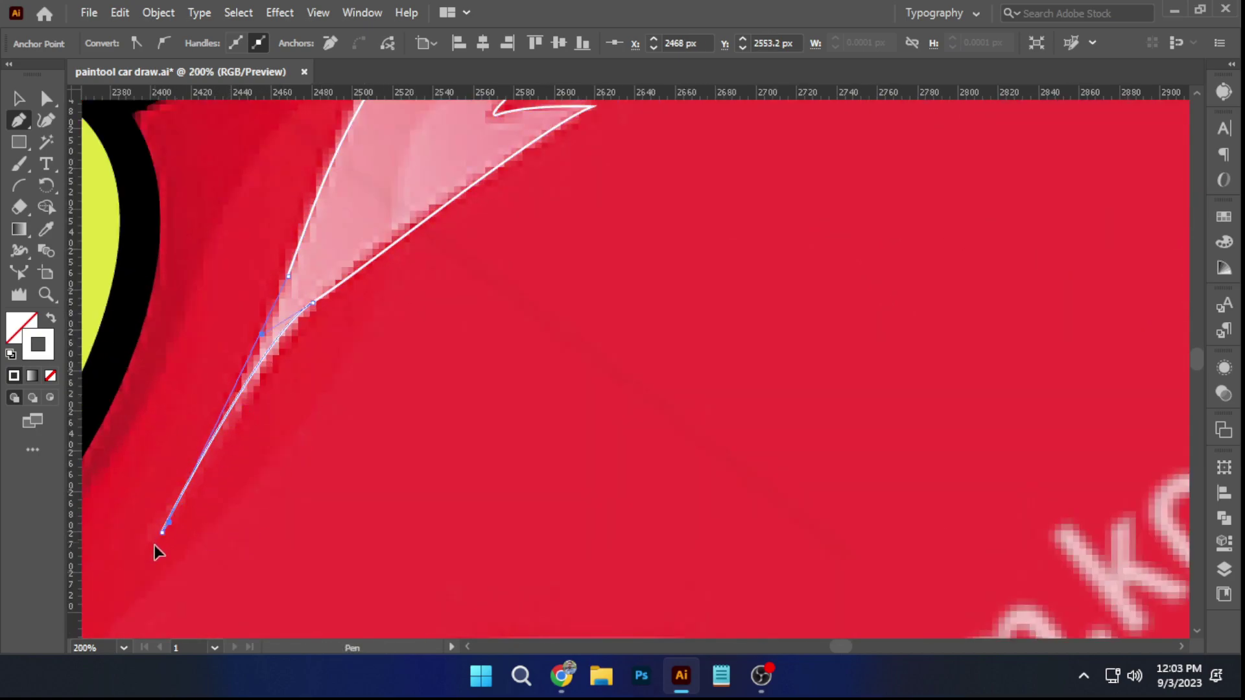
key(ctrl+minus)
key(ctrl+minus)
key(ctrl+minus)
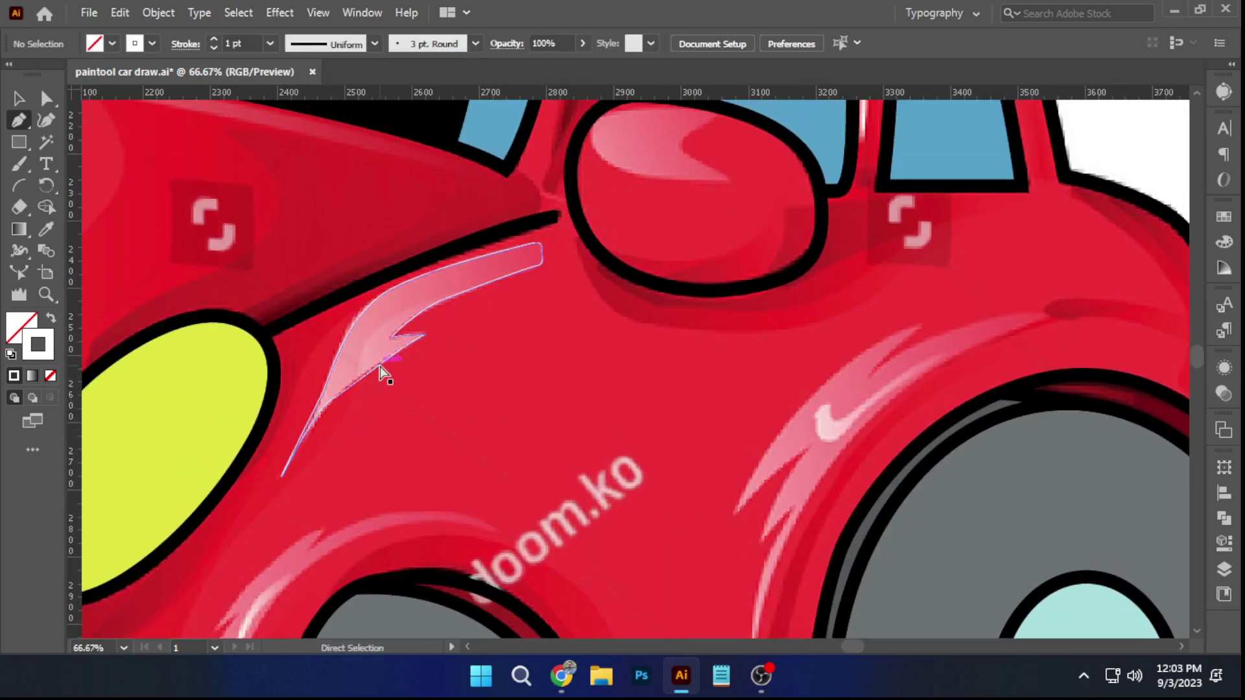
Give the fender highlight a white fill without stroke and set its opacity to 26%
click(50, 318)
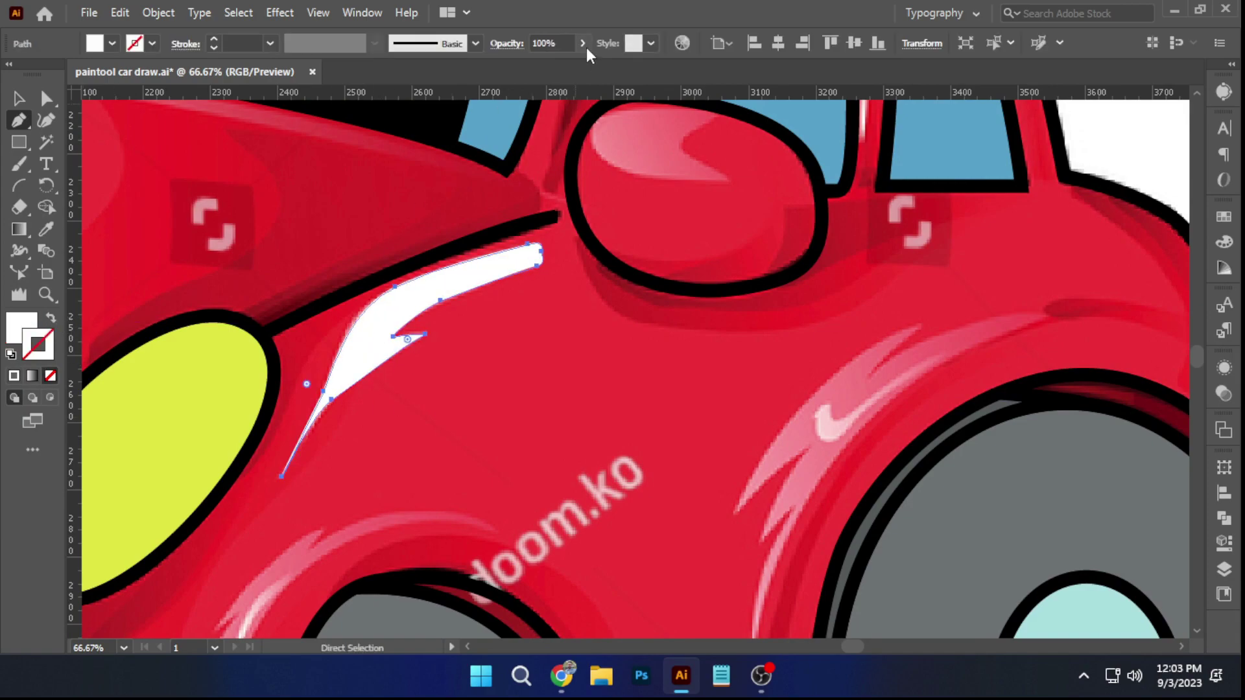
click(583, 42)
click(529, 67)
ctrl+click(542, 358)
Trace the rear wheel arch highlight from its lower tip along the arch, around the upper points and down the outer edge
drag(542, 344, 289, 338)
drag(672, 317, 669, 237)
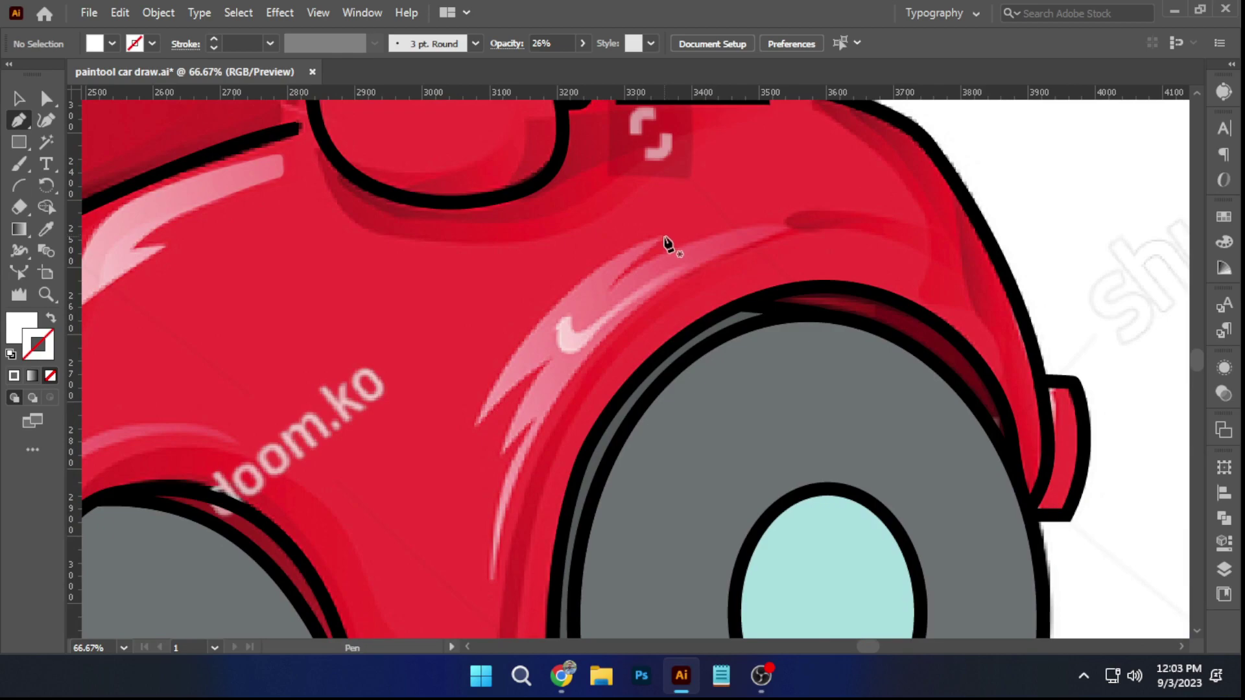
click(490, 579)
drag(577, 347, 625, 334)
drag(785, 231, 589, 317)
drag(637, 256, 476, 346)
scroll(638, 270, up, 2)
click(582, 309)
drag(508, 243, 558, 192)
drag(528, 268, 603, 126)
drag(571, 232, 550, 345)
drag(548, 263, 543, 255)
ctrl+drag(615, 150, 640, 146)
drag(551, 311, 588, 247)
mouse_move(420, 442)
mouse_down()
mouse_move(424, 470)
mouse_move(404, 485)
mouse_up()
click(421, 442)
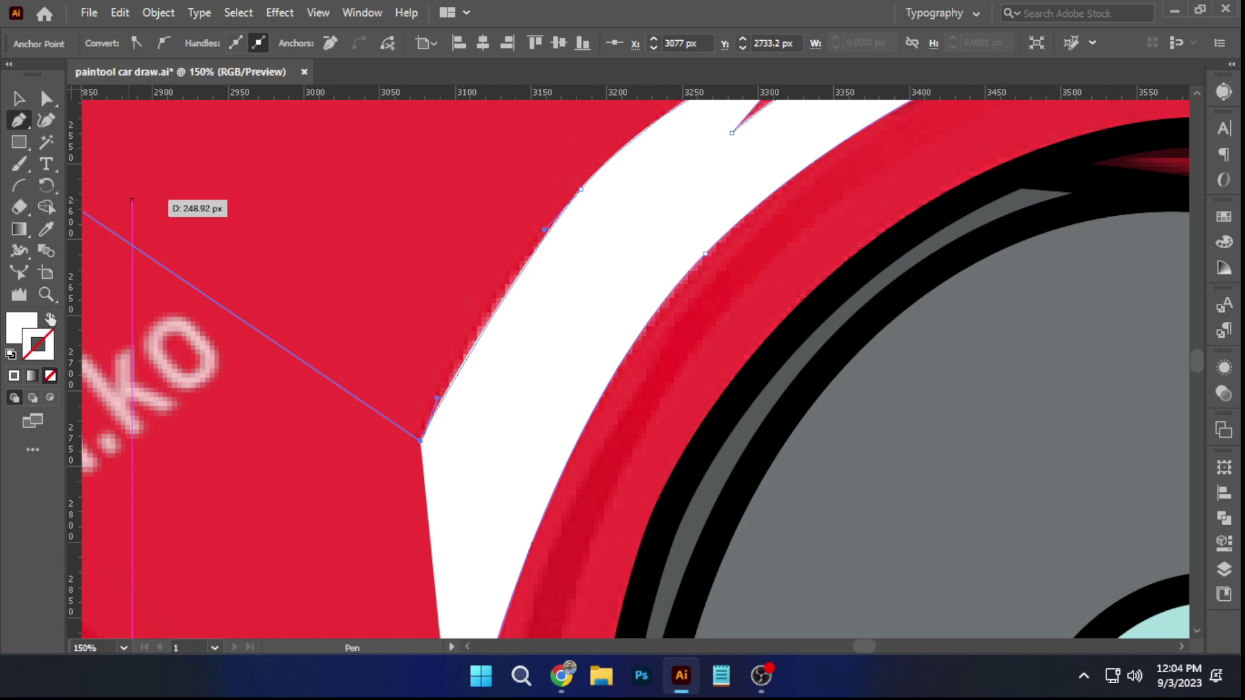
Switch the rear arch highlight to a white outline without fill, then trace its jagged lower spikes and close it
click(51, 317)
drag(581, 299, 540, 359)
drag(481, 498, 480, 512)
click(551, 431)
scroll(553, 434, down, 3)
drag(482, 566, 500, 585)
drag(464, 548, 480, 363)
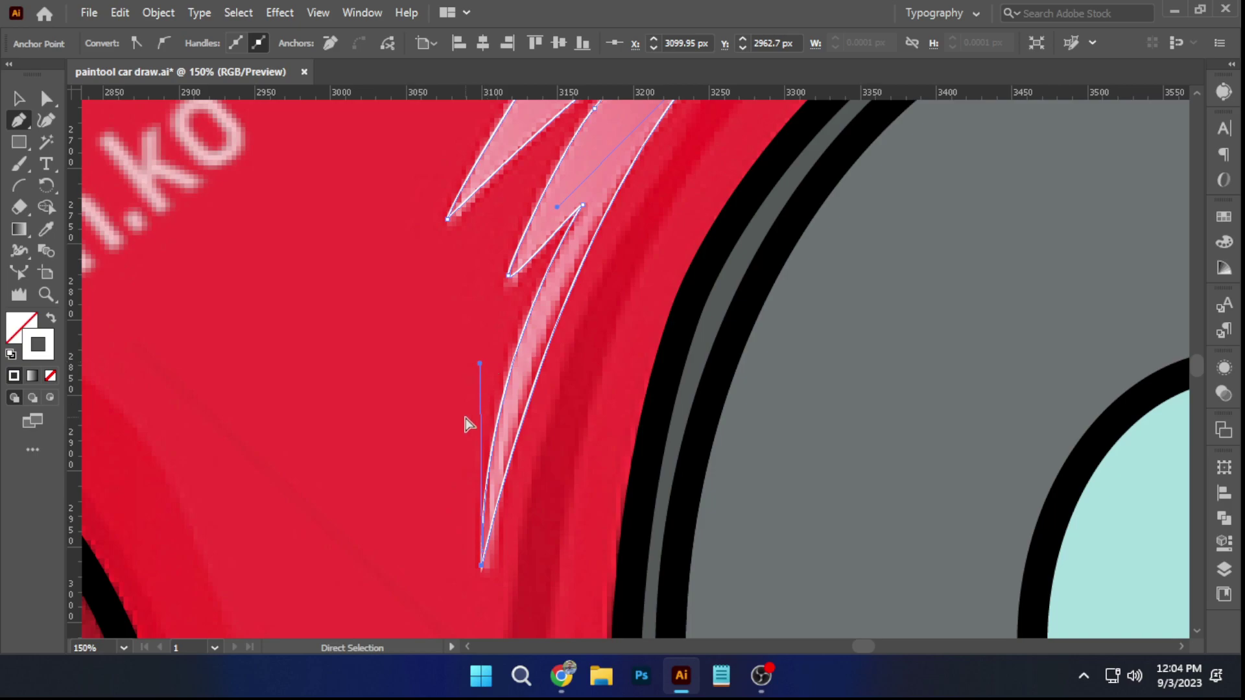
ctrl+click(466, 426)
Give the rear wheel arch highlight a white fill without stroke and set its opacity to 47%
scroll(463, 430, down, 3)
scroll(463, 434, up, 2)
ctrl+click(524, 340)
click(51, 318)
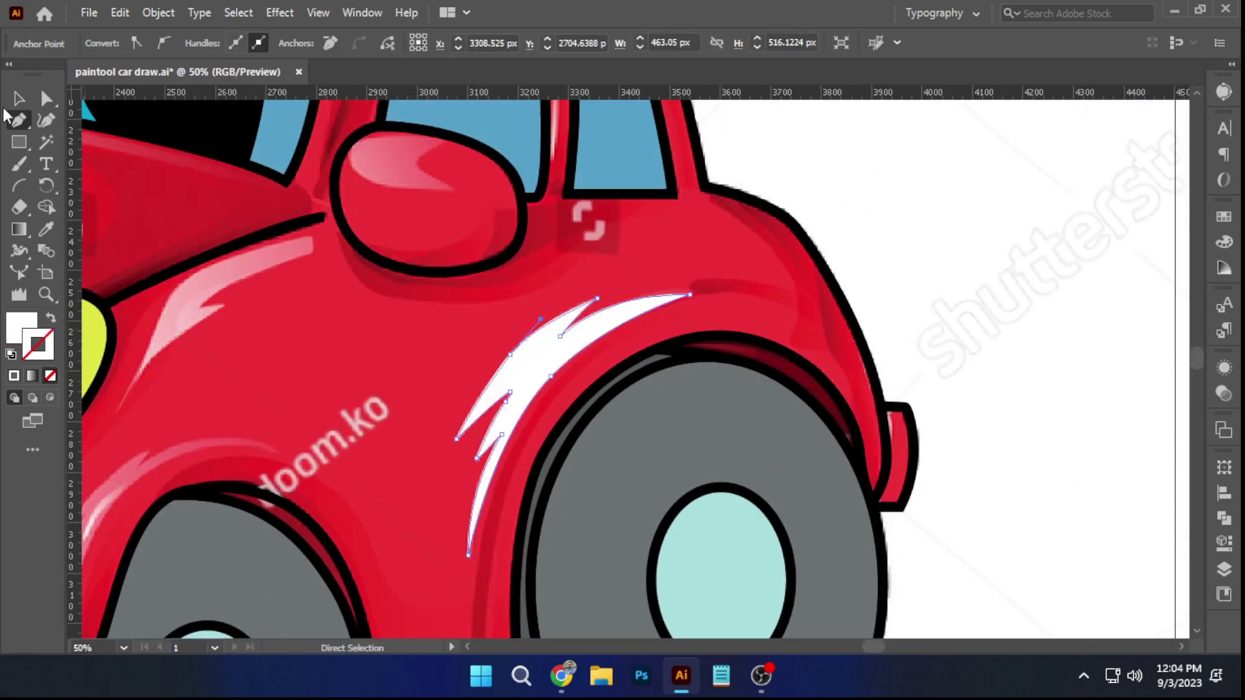
click(18, 98)
key(ctrl+shift+a)
click(581, 334)
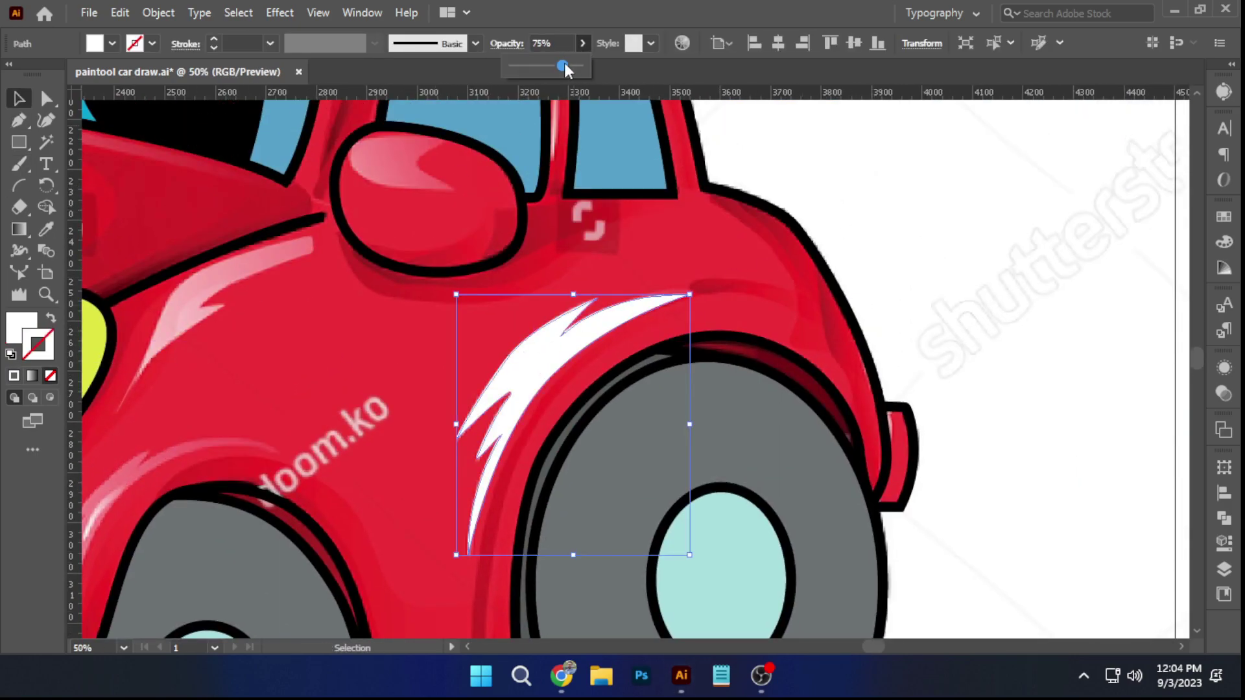
drag(550, 65, 547, 64)
click(912, 182)
Trace the upper edge of the long front bumper highlight from its pointed tip to the blunt end near the front wheel
scroll(913, 184, down, 2)
drag(749, 220, 883, 253)
drag(717, 463, 740, 413)
scroll(268, 448, up, 2)
drag(268, 448, 297, 406)
click(153, 265)
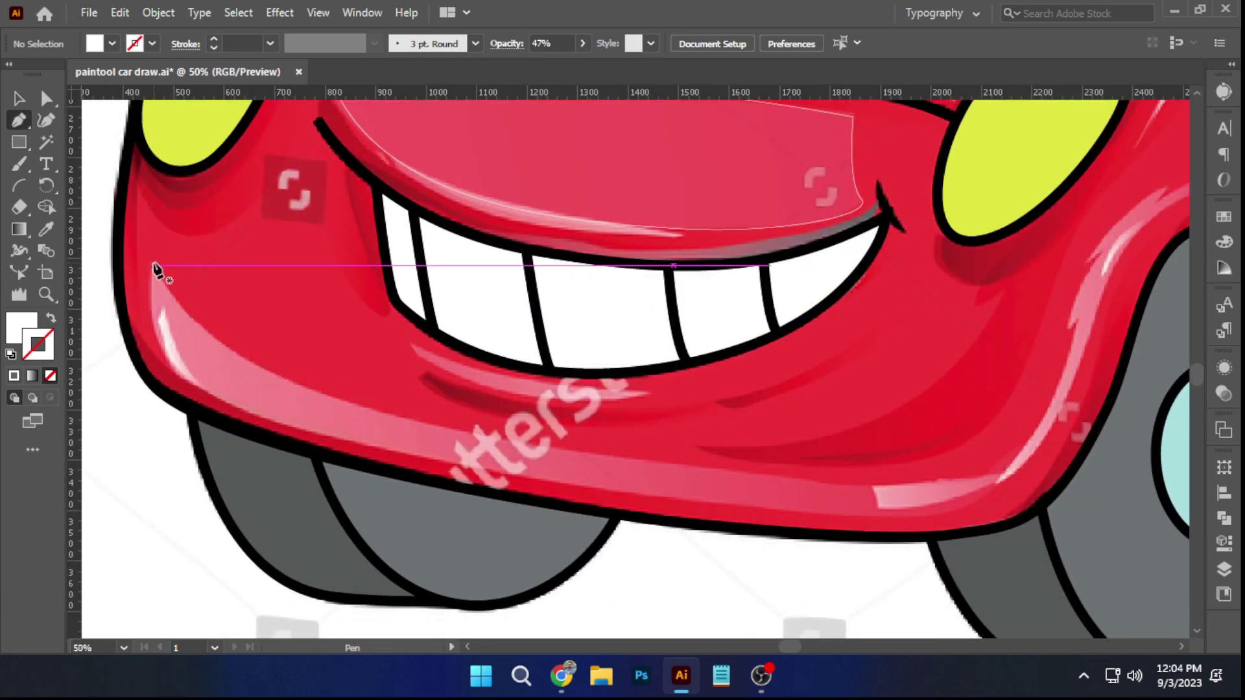
drag(399, 419, 464, 419)
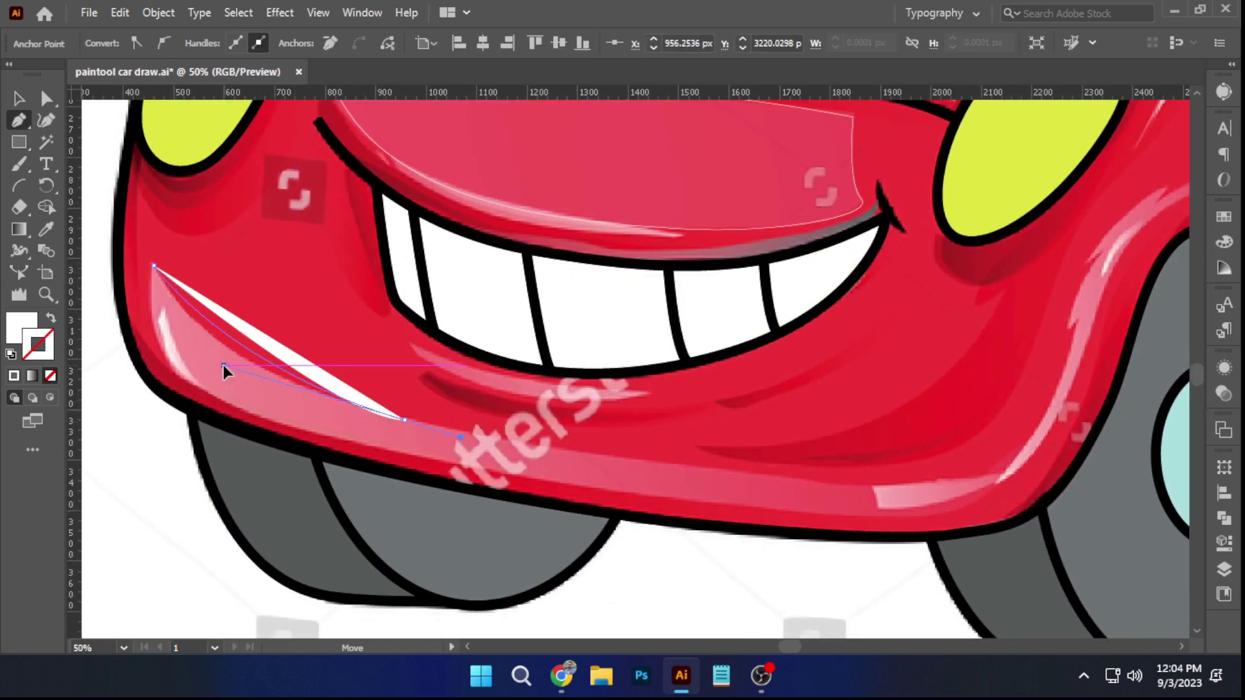
click(173, 351)
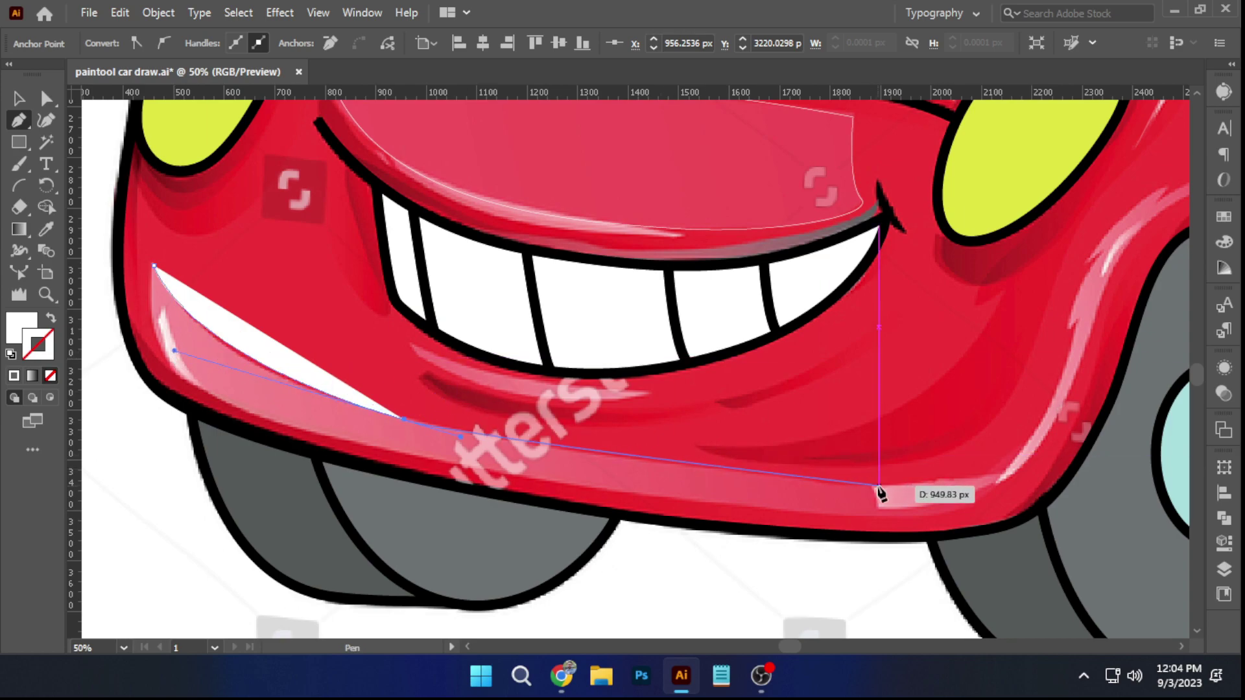
drag(909, 494, 905, 492)
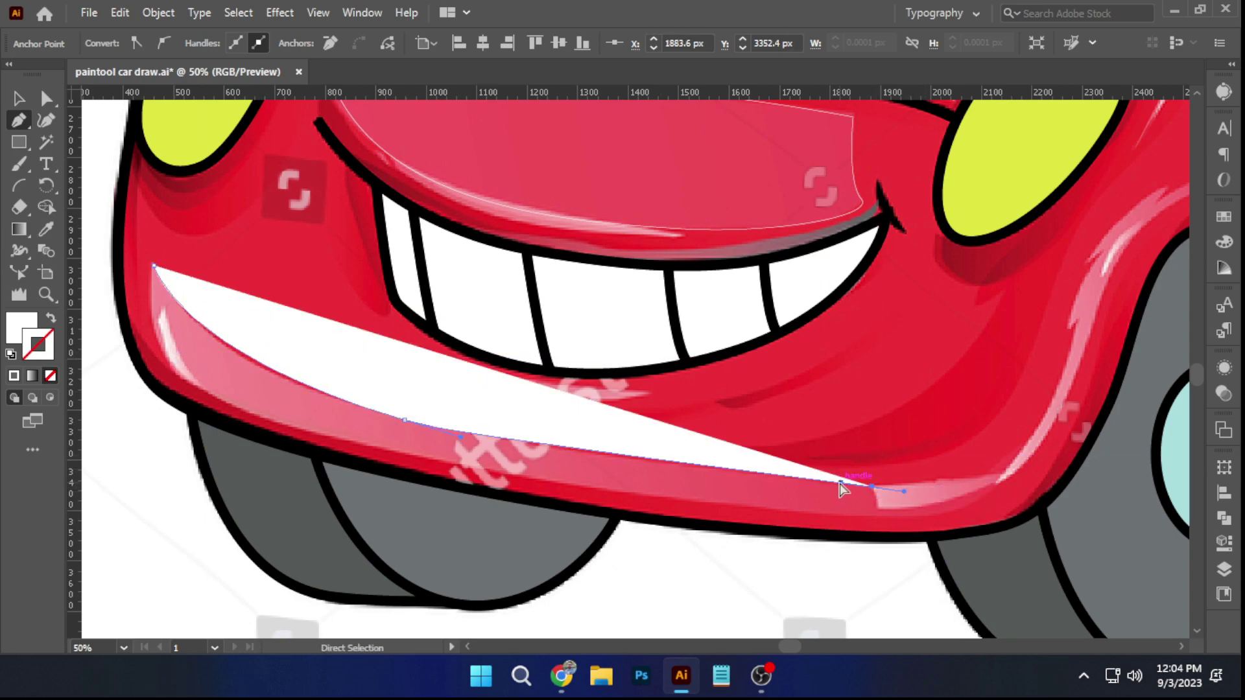
Switch the bumper highlight to an unfilled white outline, trace its blunt end and lower edge back, and close it
click(50, 318)
scroll(904, 500, up, 1)
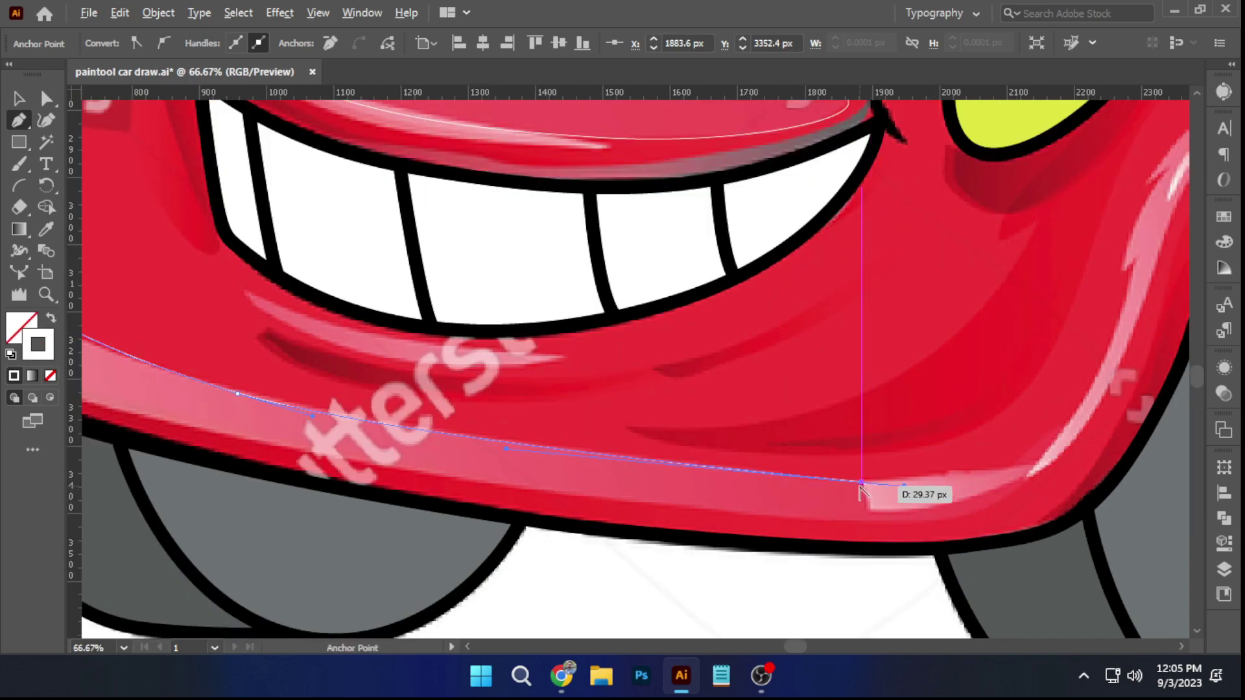
click(863, 519)
drag(610, 507, 1074, 488)
drag(688, 418, 668, 412)
drag(769, 429, 722, 426)
drag(574, 343, 712, 458)
drag(364, 358, 345, 290)
click(346, 236)
ctrl+click(425, 248)
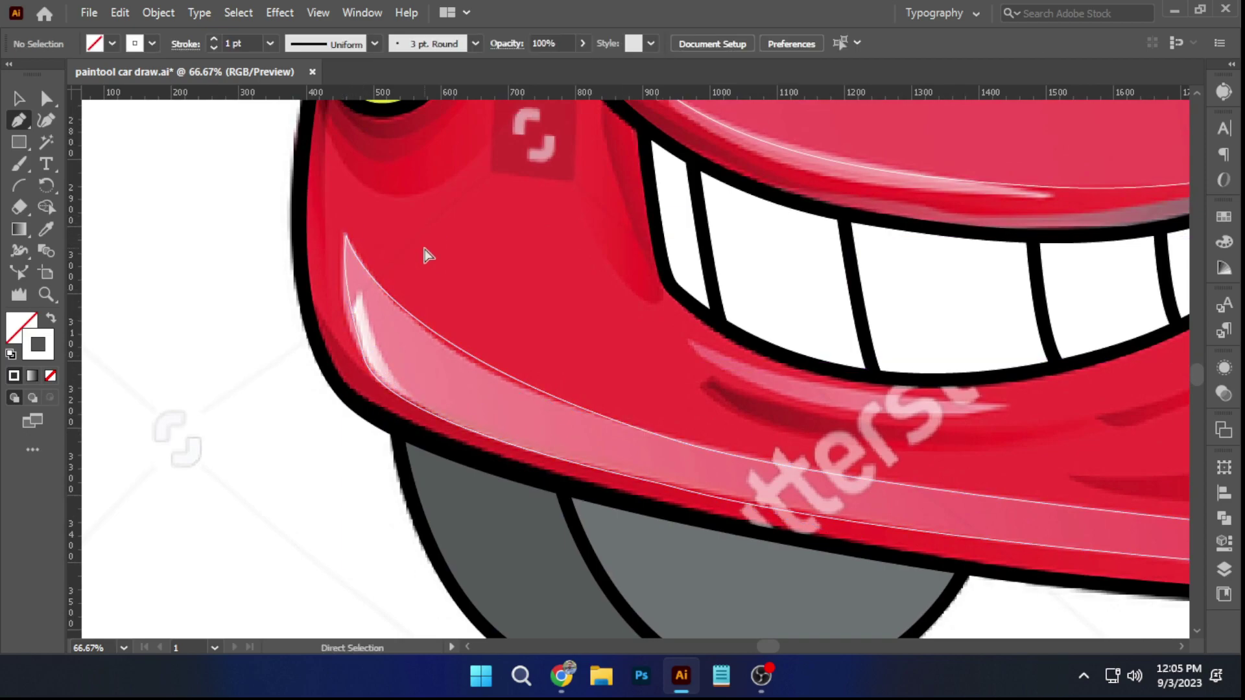
Adjust the curve around the pointed end of the bumper highlight to match the reference
ctrl+click(365, 359)
scroll(366, 359, up, 2)
drag(363, 357, 353, 351)
ctrl+click(513, 241)
Start the dark hood shading outline above the yellow headlight and trace its curved inner edge up to the pointed upper corner
scroll(536, 238, down, 4)
drag(718, 247, 413, 389)
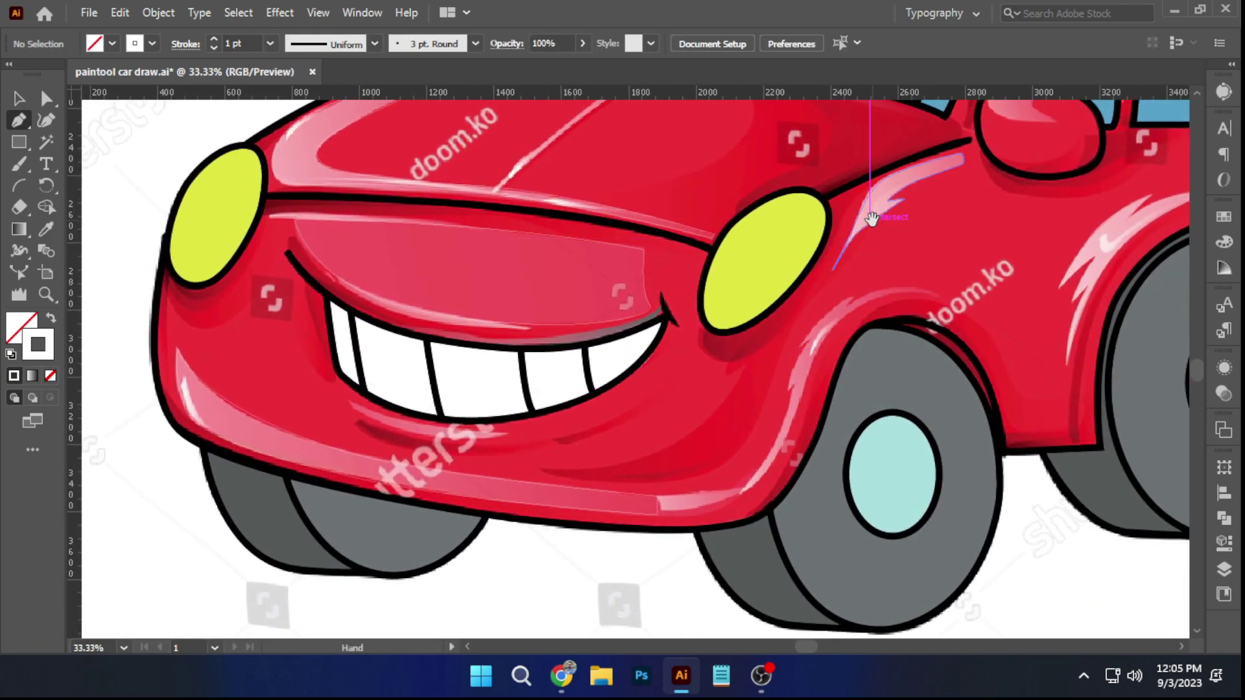
drag(872, 219, 732, 446)
scroll(660, 382, up, 2)
click(524, 507)
click(524, 486)
click(633, 420)
click(708, 317)
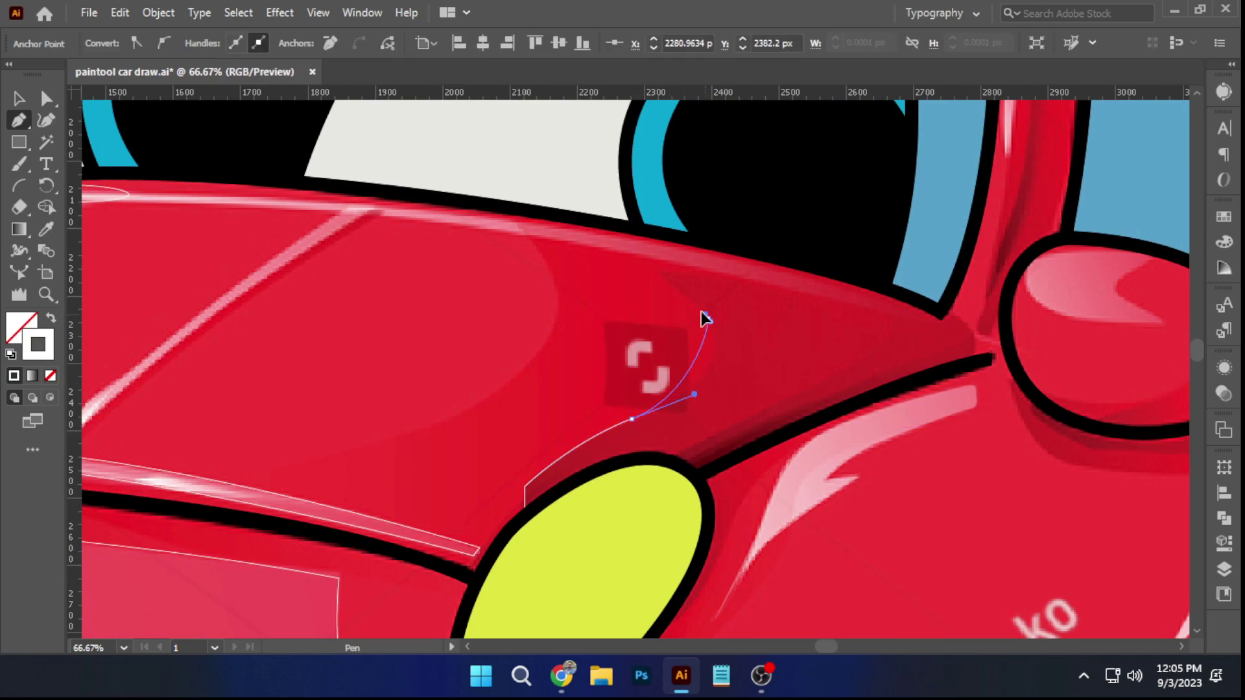
drag(661, 280, 688, 278)
key(ctrl+equal)
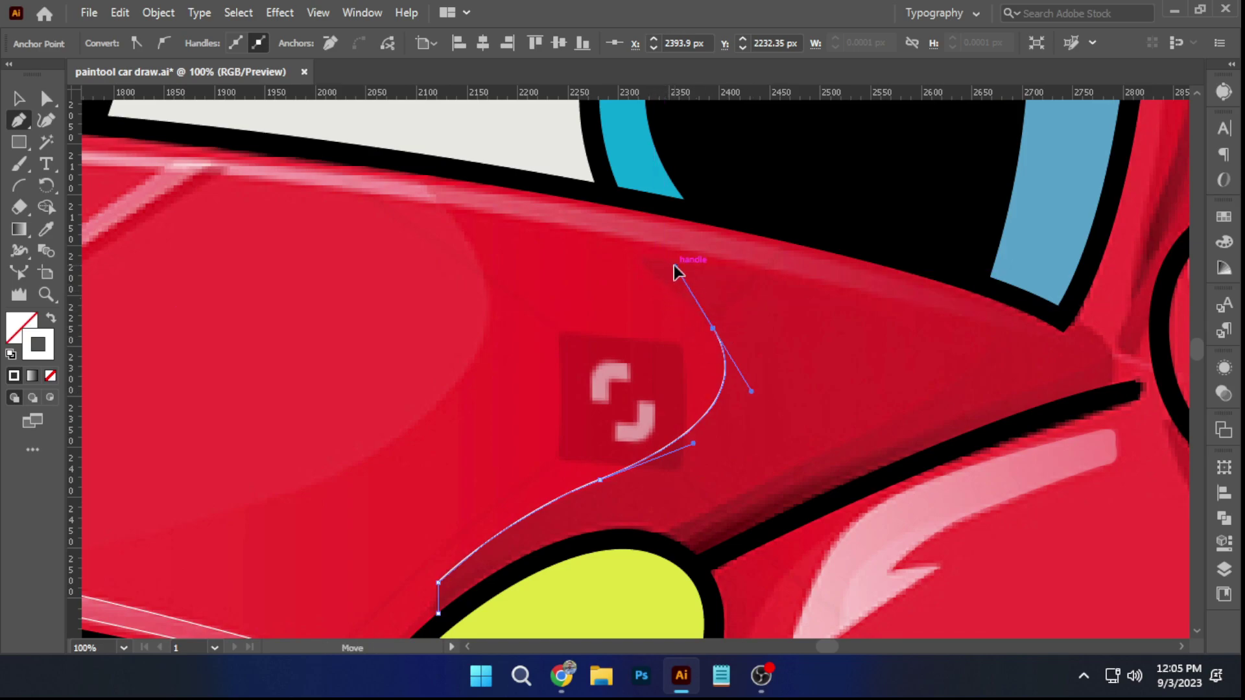
drag(644, 262, 643, 257)
scroll(643, 261, up, 3)
click(637, 261)
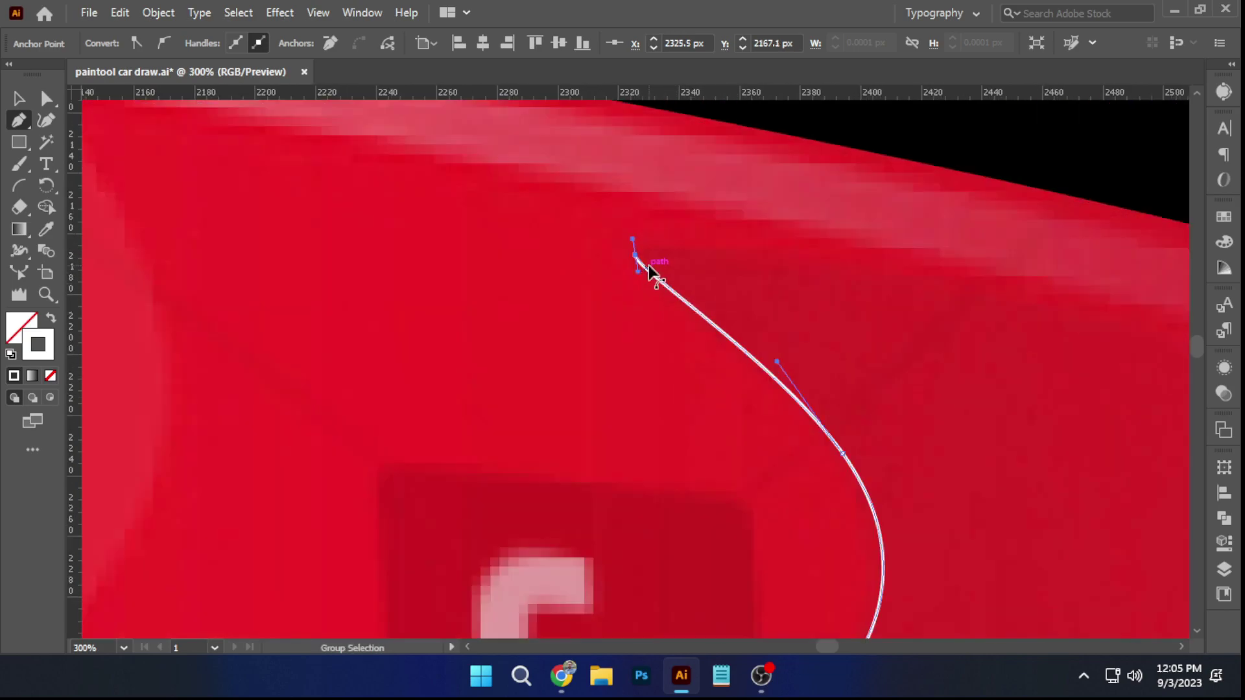
Continue the hood shading outline along the windshield edge, around the hood corner and back over the headlight, then close it
scroll(639, 261, down, 3)
scroll(688, 289, right, 3)
drag(716, 294, 811, 317)
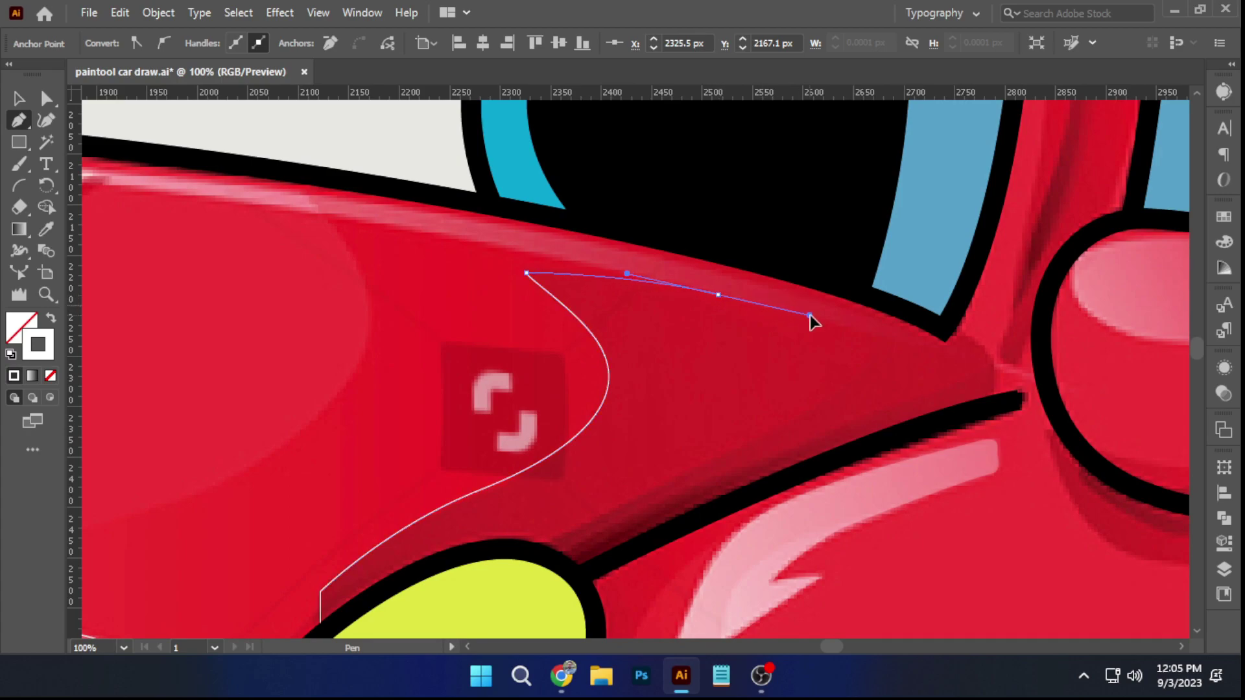
drag(953, 341, 981, 332)
drag(987, 398, 916, 338)
drag(613, 479, 550, 519)
drag(677, 441, 762, 385)
drag(661, 389, 701, 350)
click(651, 441)
drag(505, 431, 453, 456)
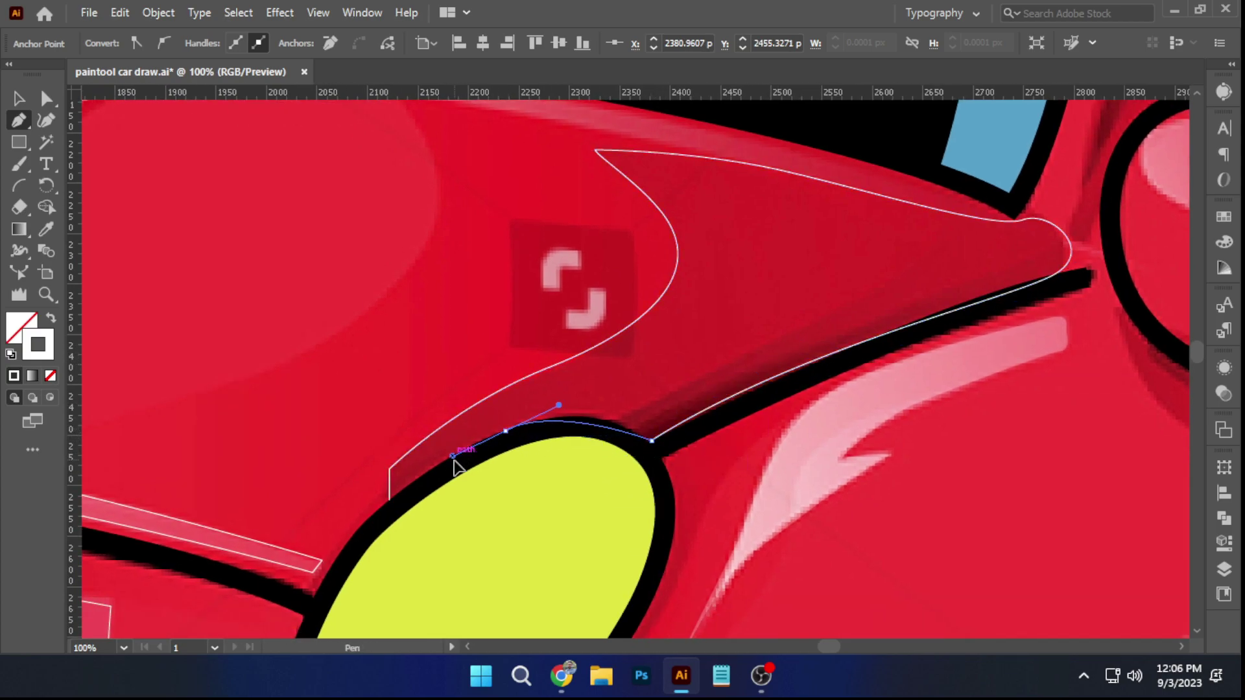
click(390, 500)
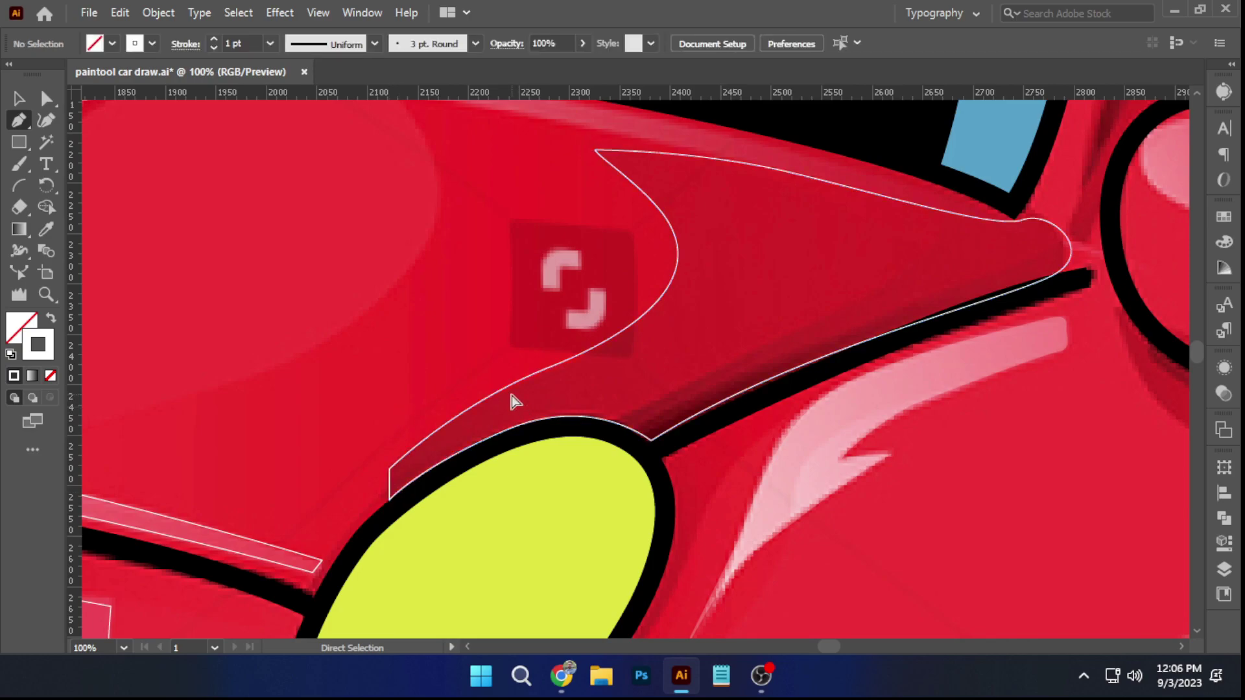
Fill the hood shading shape with red sampled from the hood and set its opacity to 25%
click(47, 229)
click(348, 219)
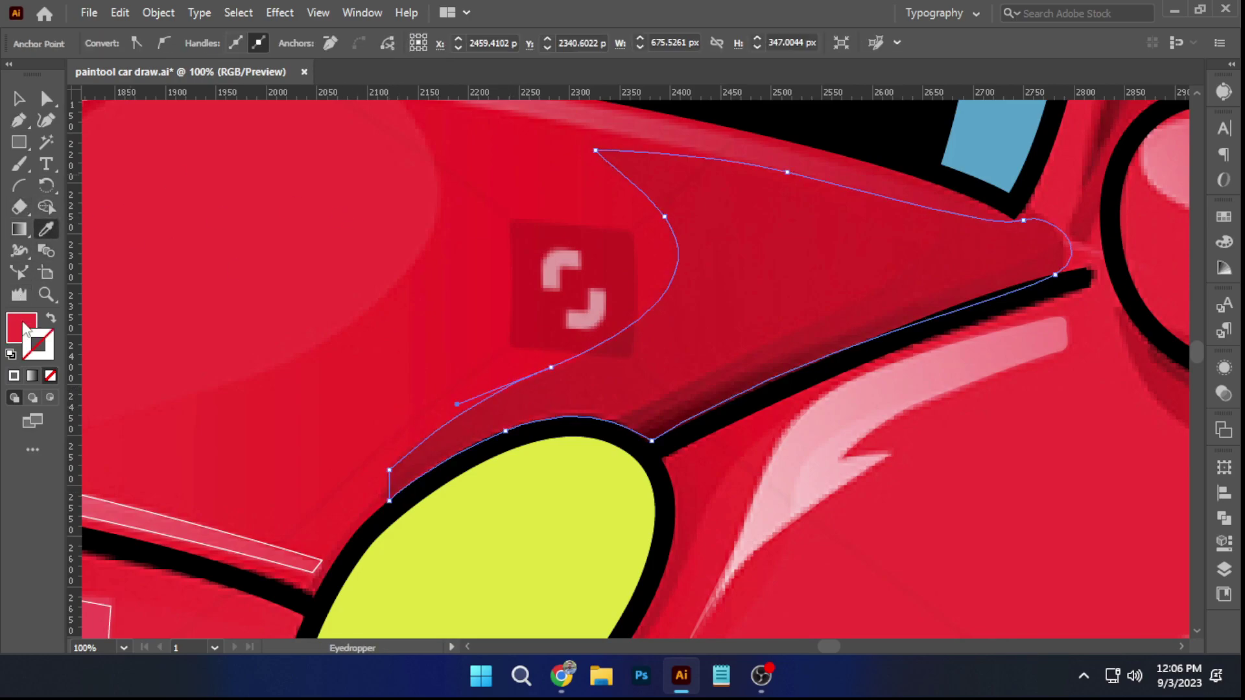
click(22, 323)
click(20, 99)
click(479, 224)
click(683, 279)
click(582, 43)
mouse_move(513, 66)
mouse_down()
mouse_move(570, 66)
mouse_move(529, 70)
mouse_up()
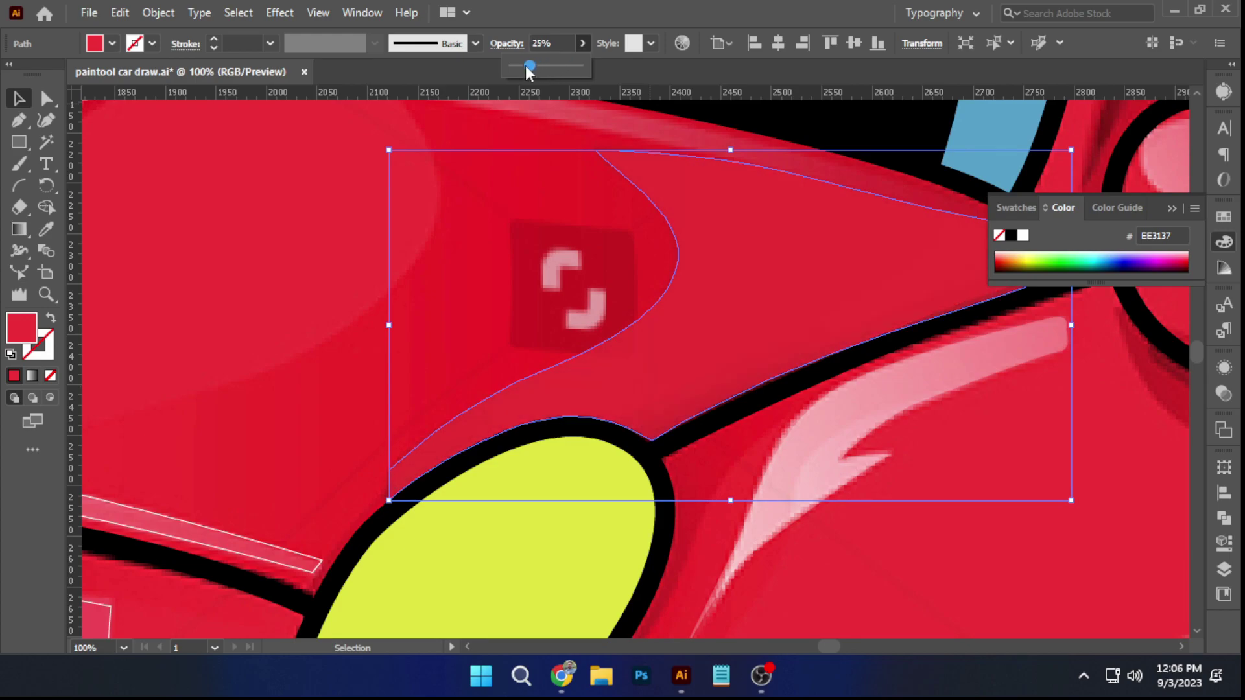
Unlock all locked objects and move the traced reference image off the car drawing to beside the artboard
click(336, 170)
scroll(389, 286, down, 5)
drag(555, 303, 476, 381)
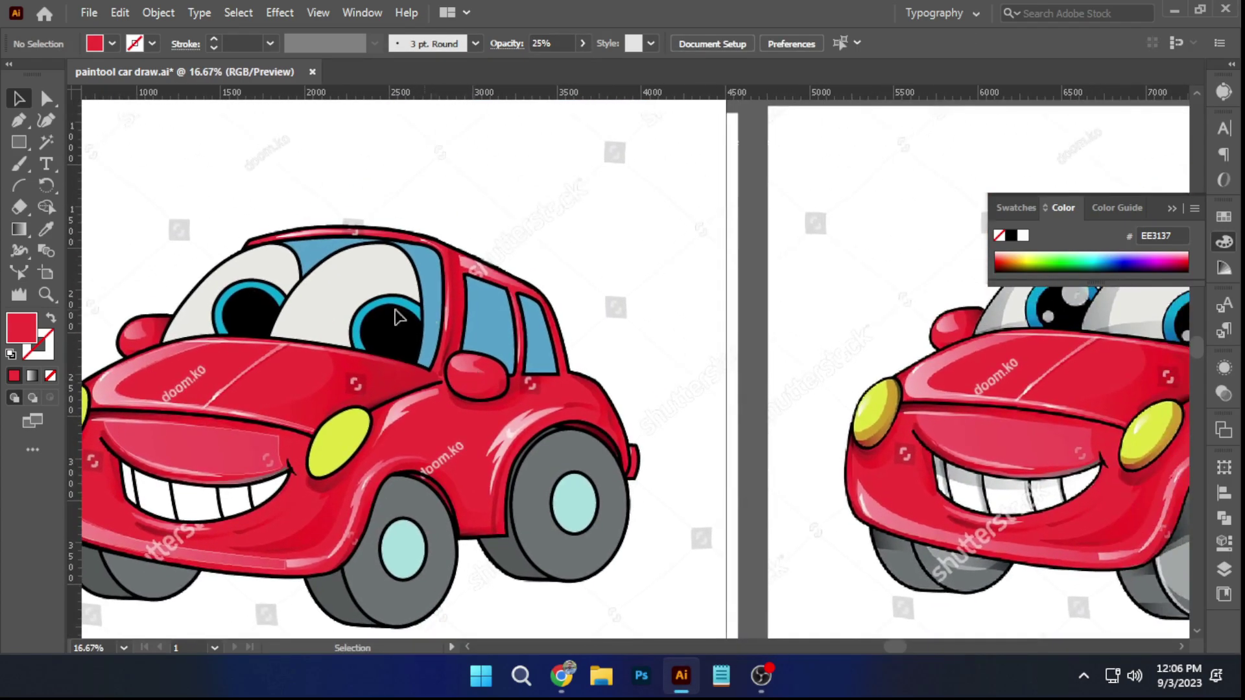
scroll(500, 300, down, 1)
drag(522, 267, 477, 304)
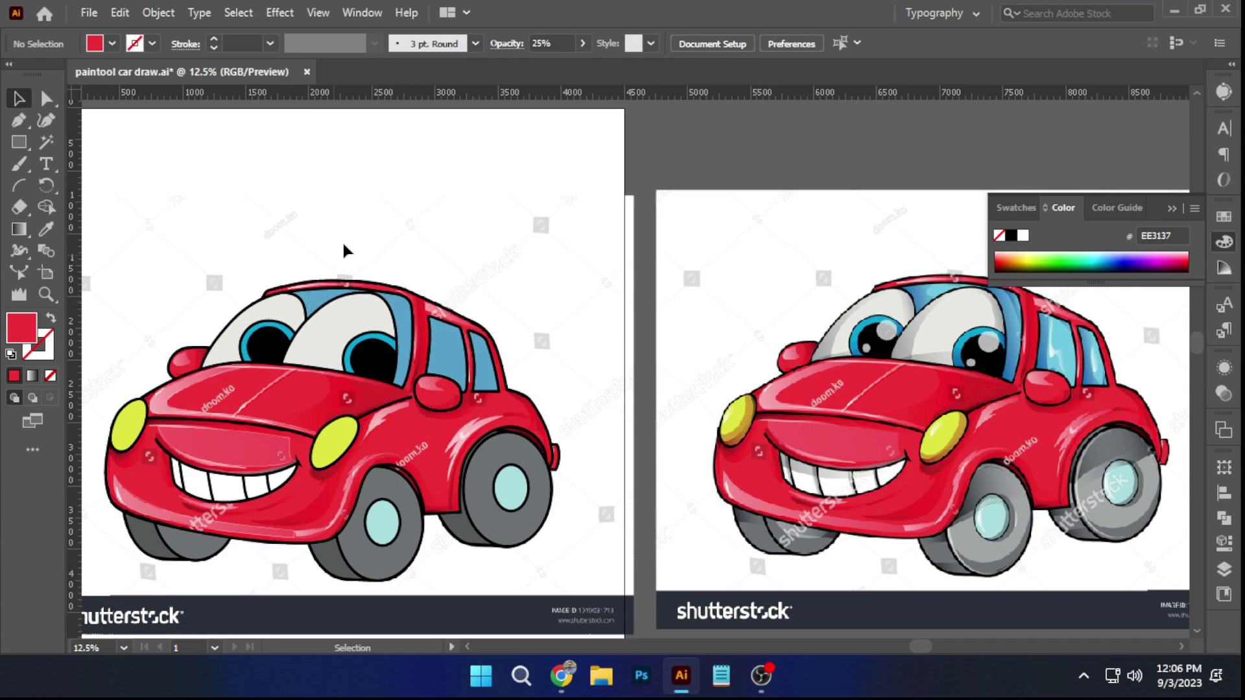
scroll(326, 269, down, 1)
drag(414, 217, 404, 249)
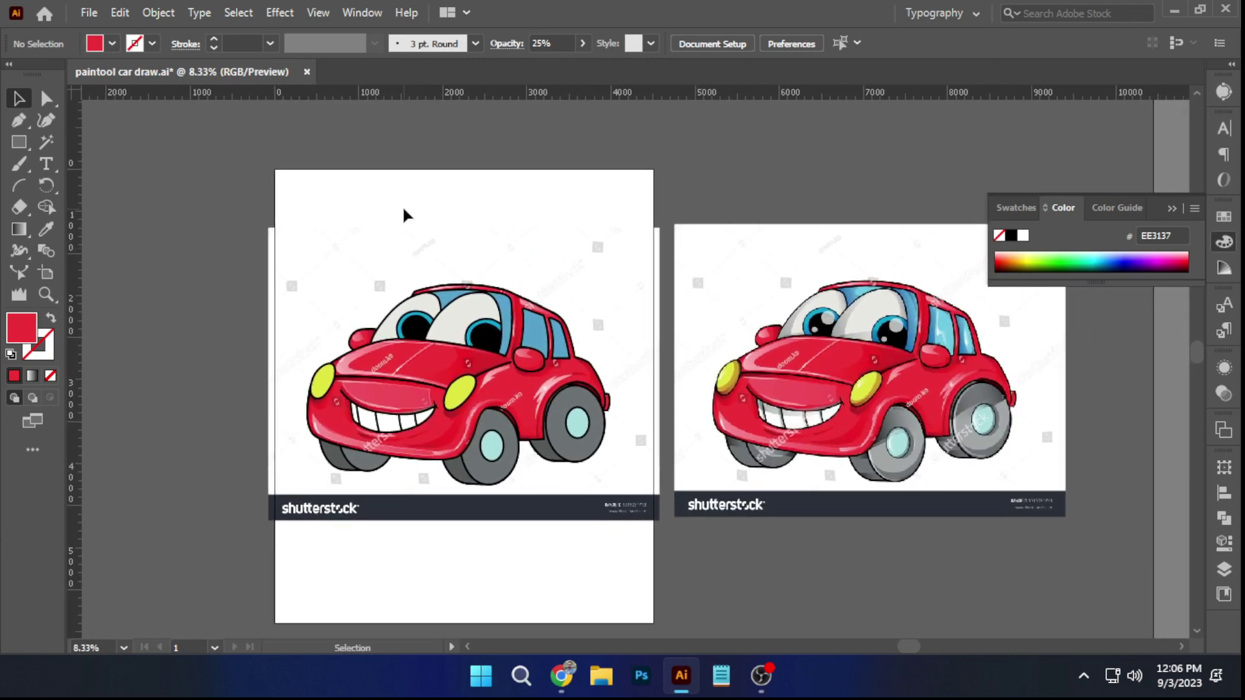
key(ctrl+alt+2)
click(400, 154)
click(315, 232)
drag(315, 232, 801, 357)
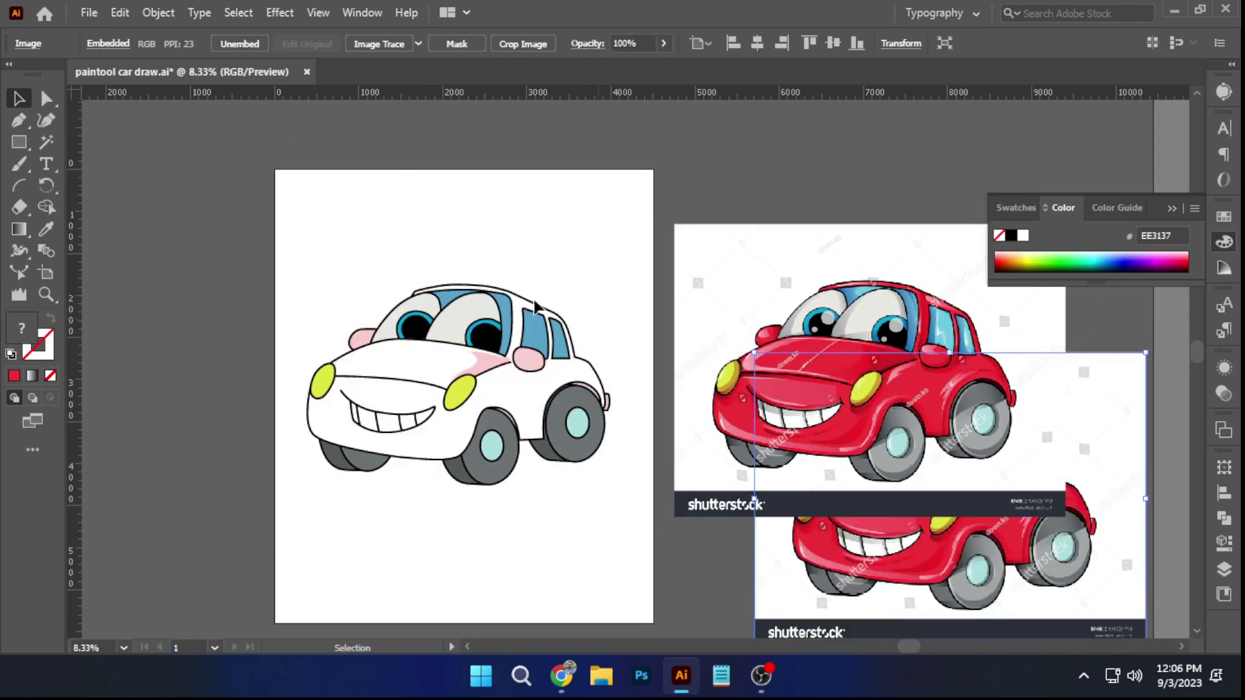
click(608, 327)
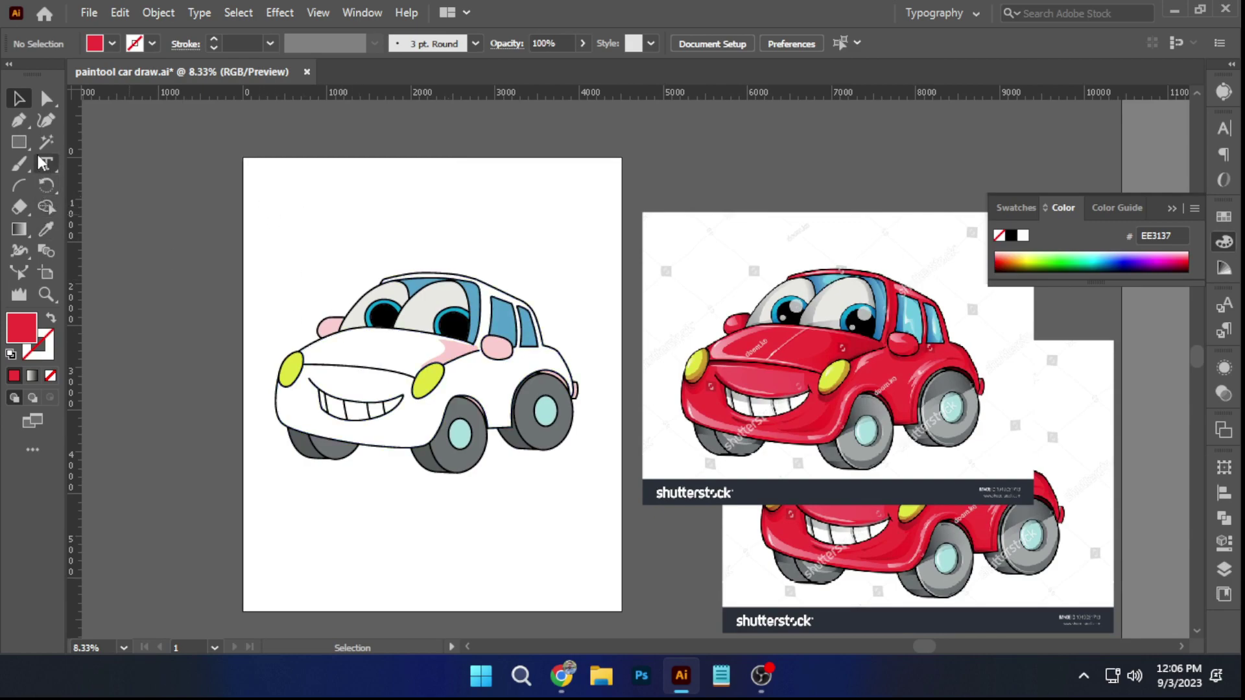
Select the car body's main shape and set its opacity to 100%
click(391, 406)
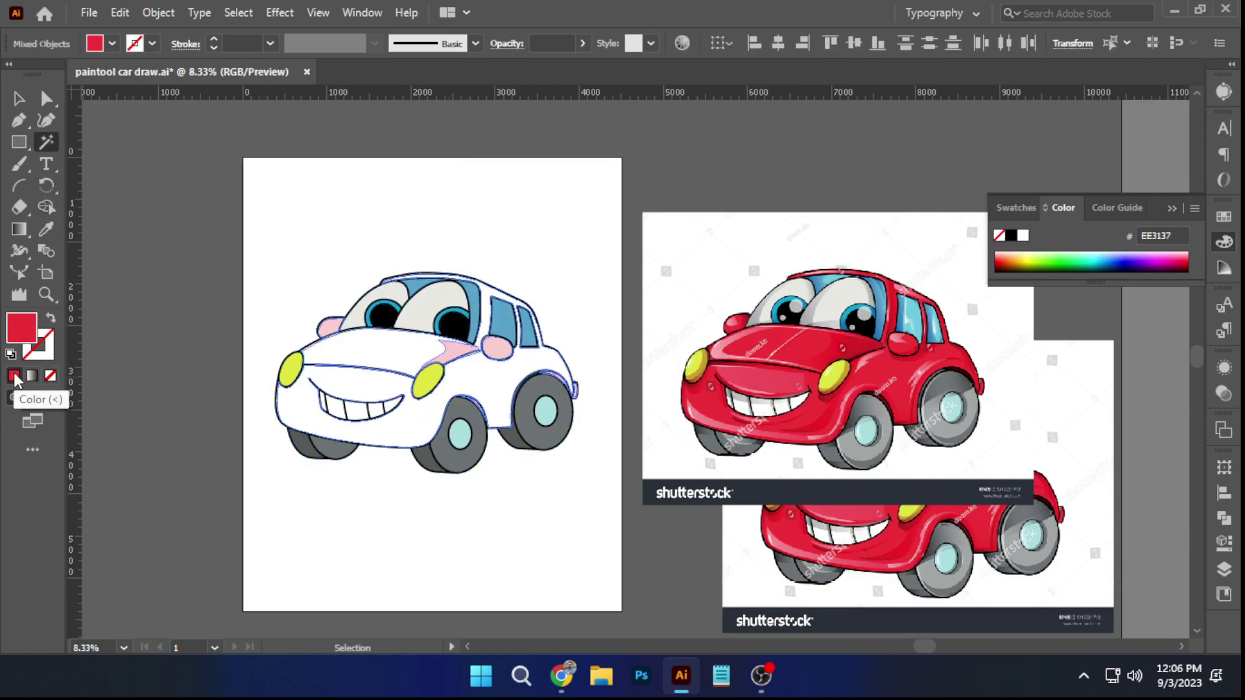
click(46, 99)
click(298, 246)
click(378, 351)
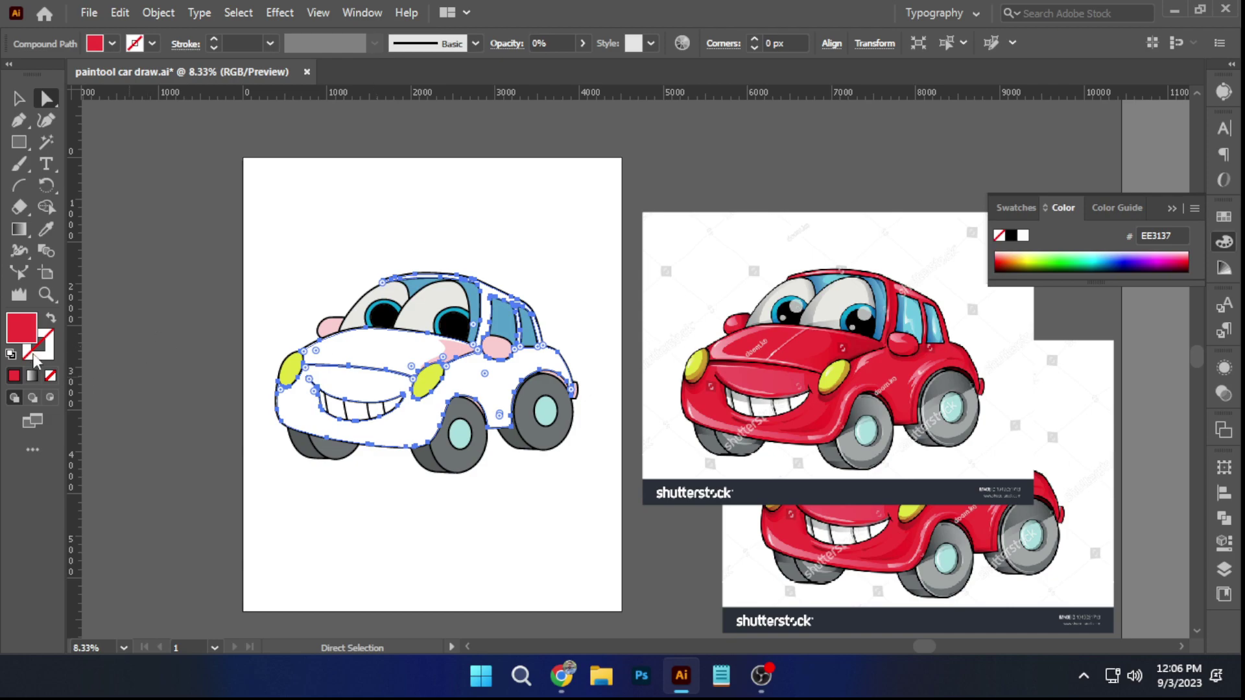
click(582, 43)
drag(512, 65, 578, 65)
click(465, 192)
Turn the highlight above the mouth from a white outline into a solid white fill and lower its opacity
scroll(371, 371, up, 2)
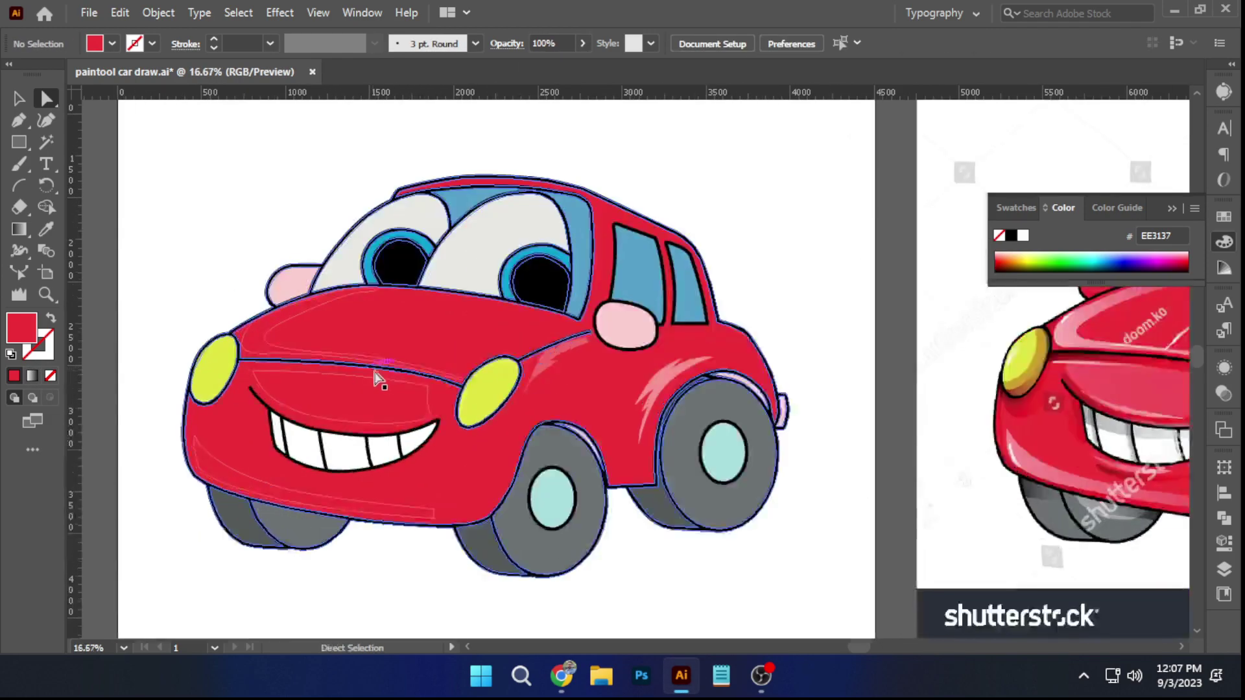
drag(408, 389, 292, 422)
click(261, 410)
click(52, 319)
click(294, 129)
drag(293, 129, 362, 127)
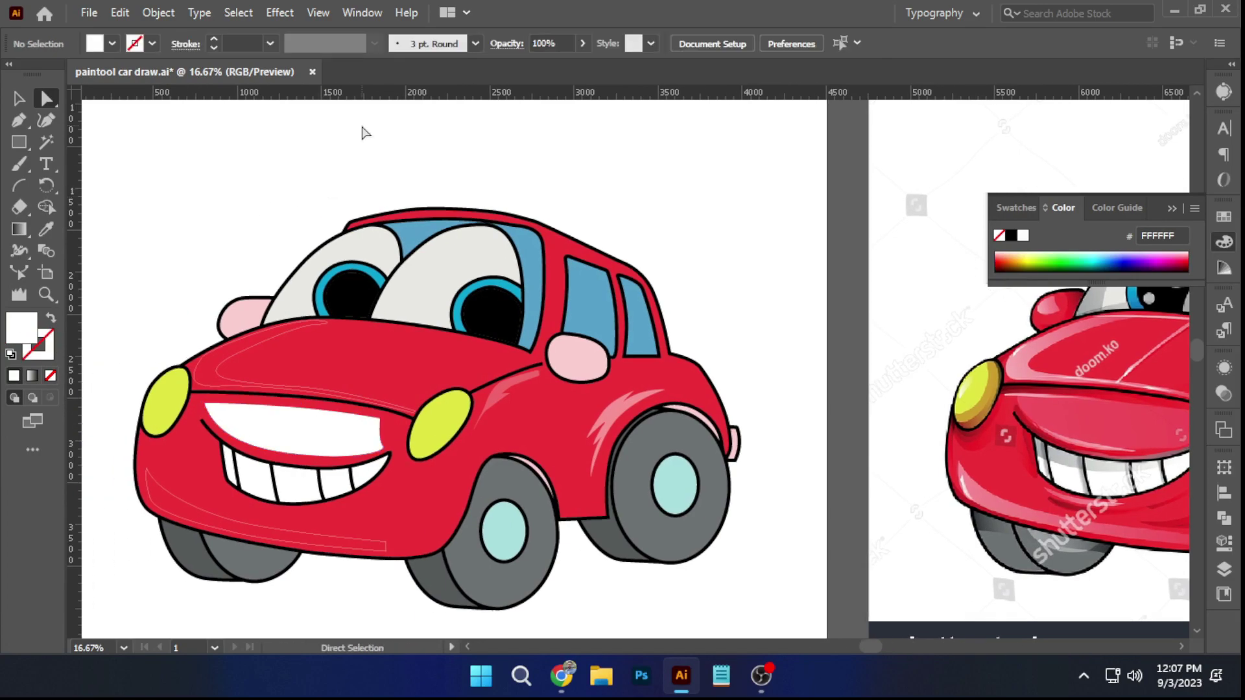
click(292, 425)
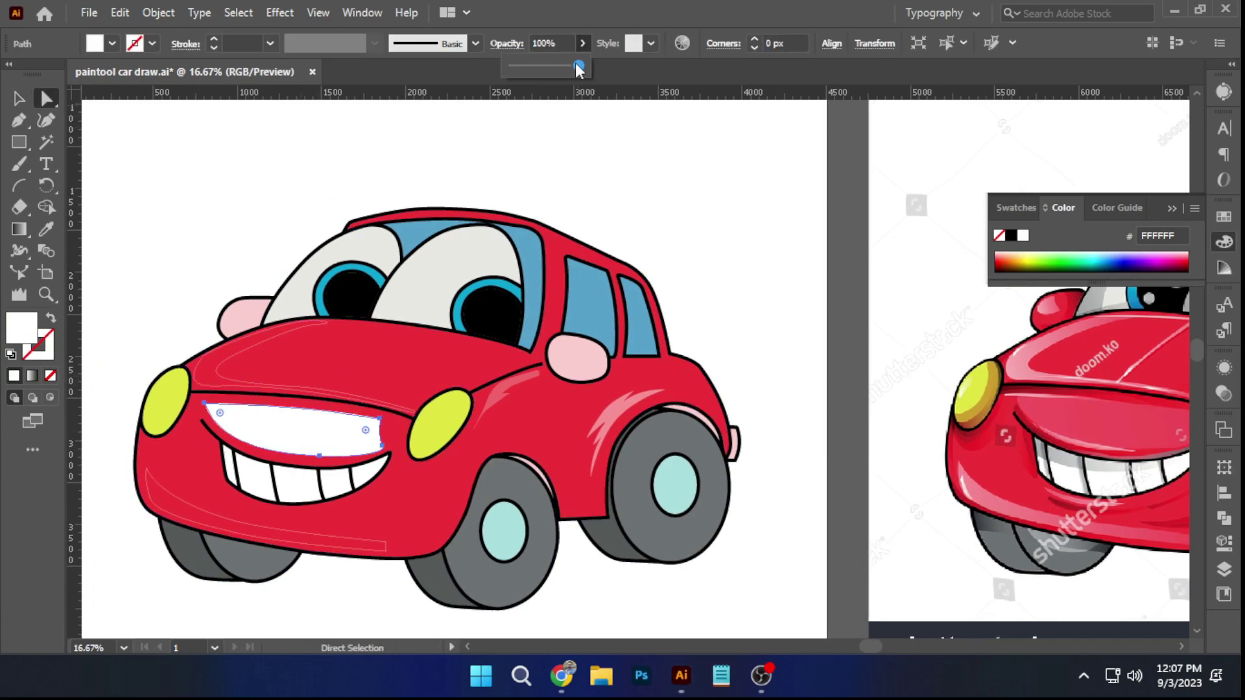
click(380, 128)
Turn the curved hood highlight from a white outline into a white fill and set its opacity to 53%
scroll(292, 192, right, 1)
click(253, 348)
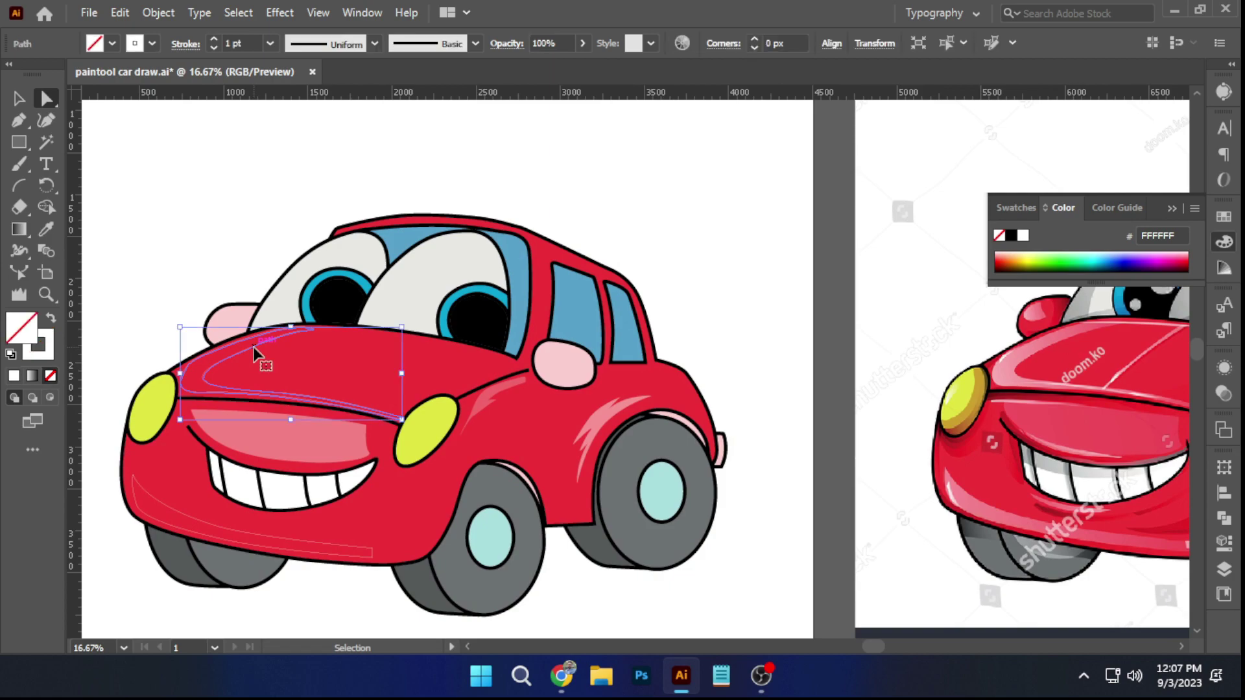
key(shift+x)
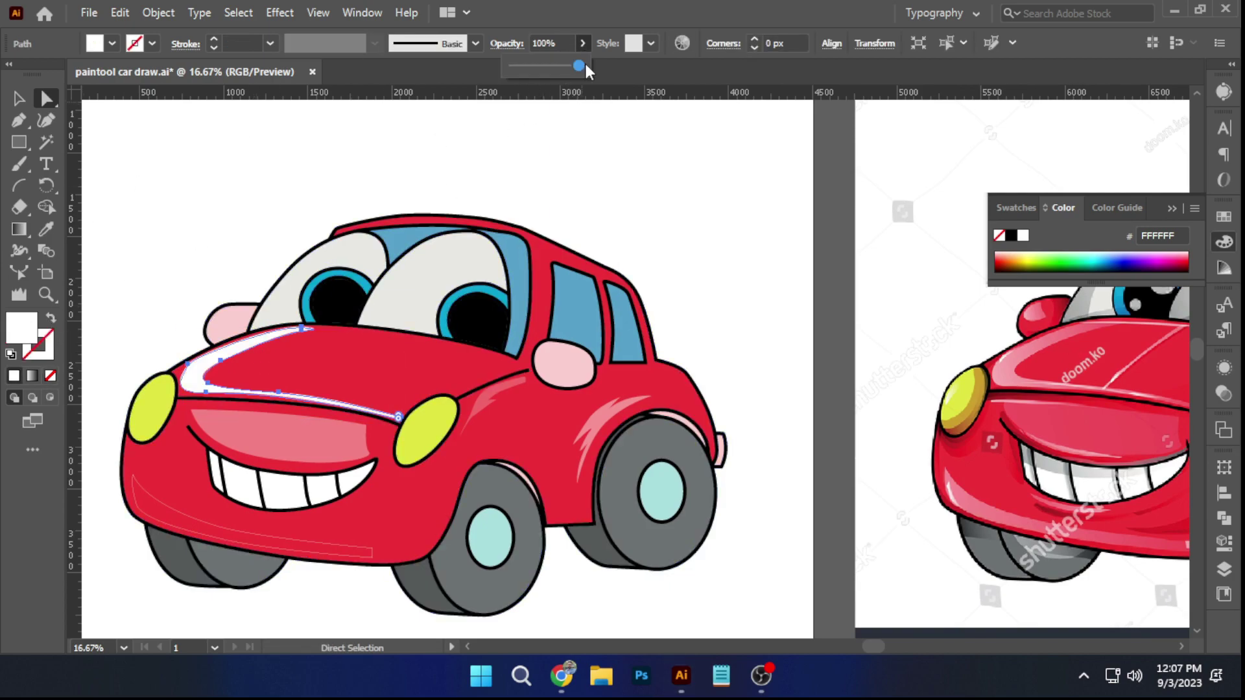
drag(547, 74, 548, 73)
click(537, 139)
scroll(537, 140, down, 1)
drag(581, 134, 469, 201)
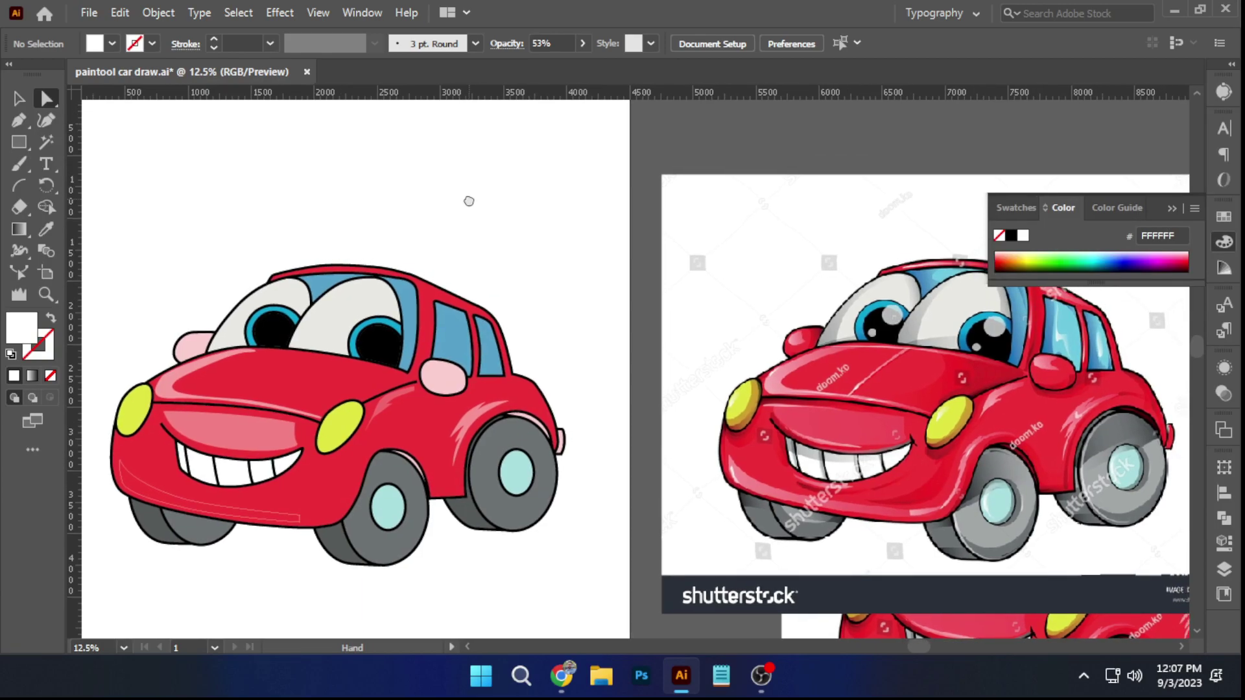
Set the opacity of the highlight between the front headlight and the side mirror to 45%
scroll(388, 406, up, 2)
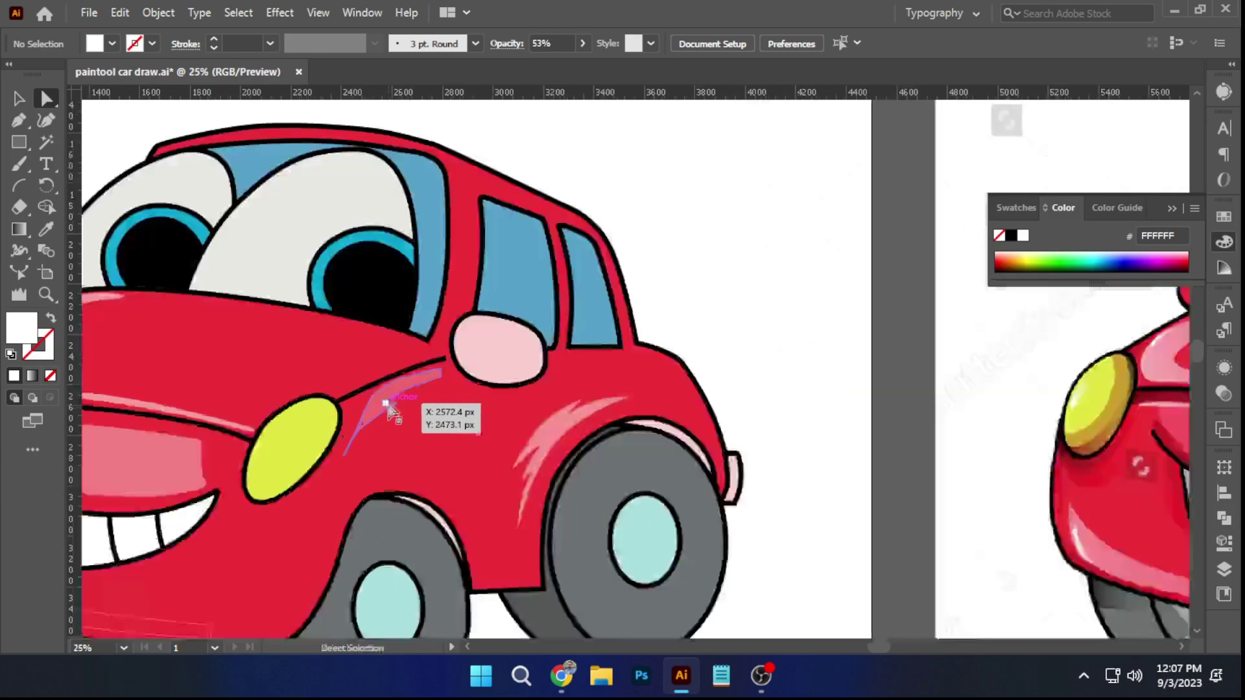
click(387, 392)
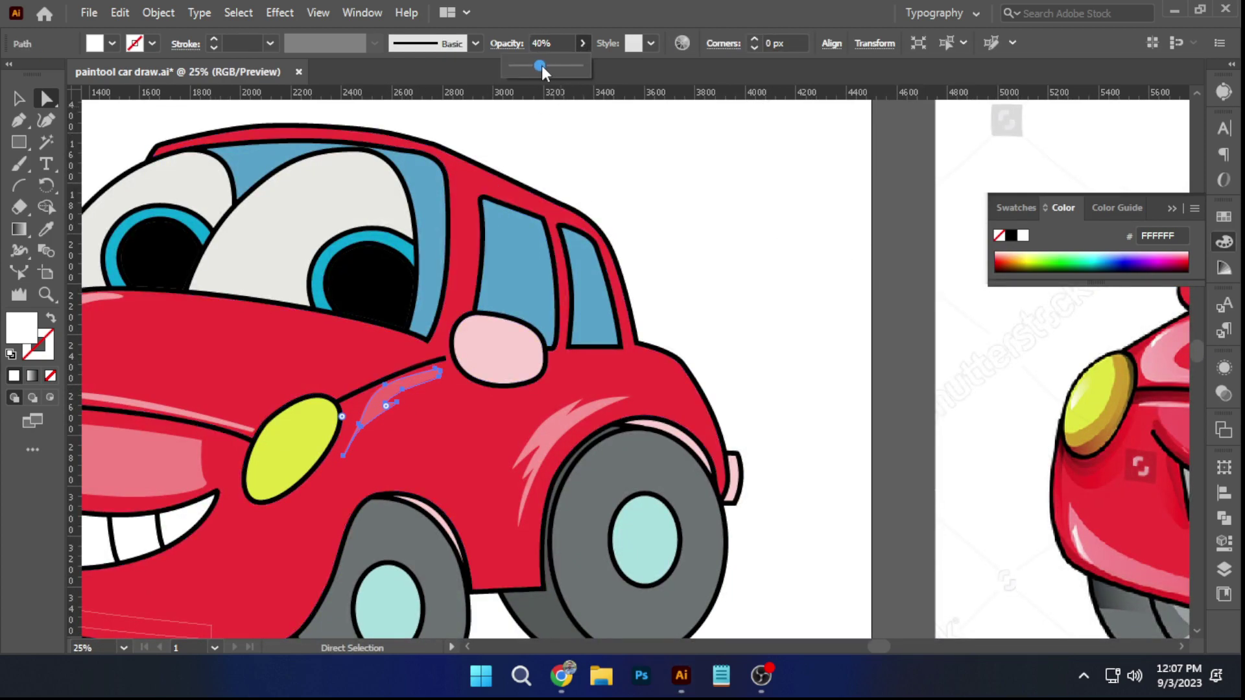
drag(541, 66, 544, 66)
click(679, 148)
scroll(679, 148, down, 2)
drag(679, 152, 549, 277)
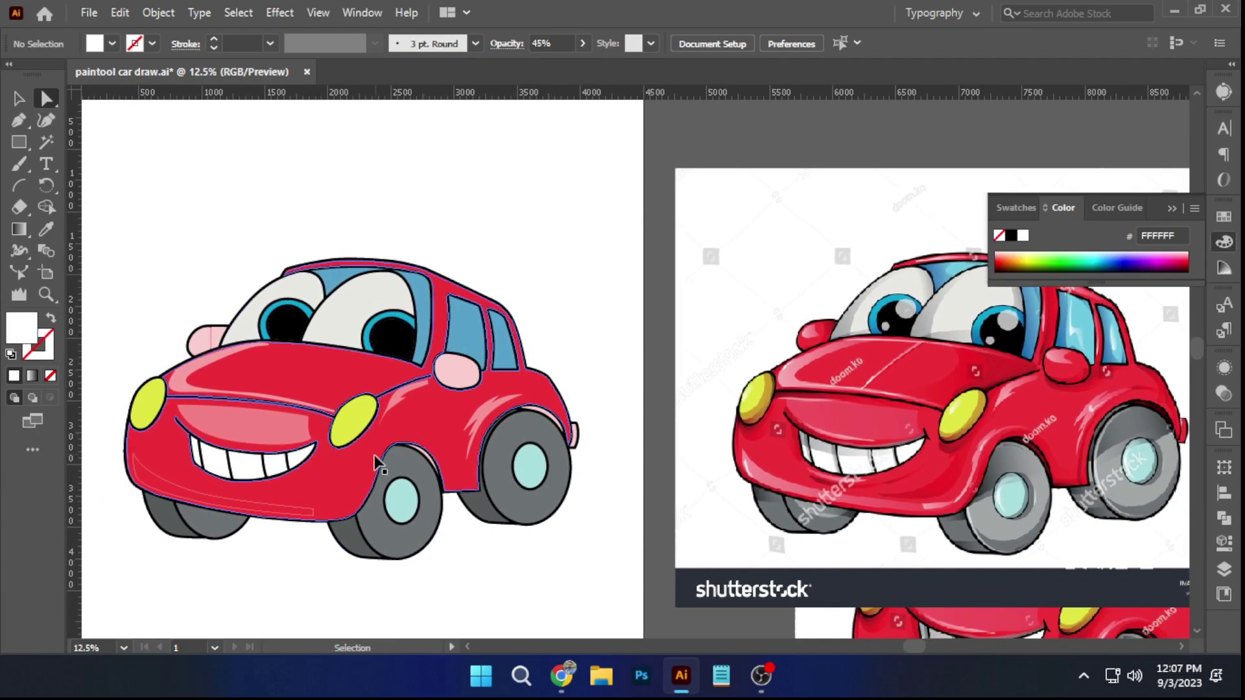
Turn the lower bumper highlight from a white outline into a white fill and set its opacity to 49%
click(264, 508)
click(115, 123)
click(19, 98)
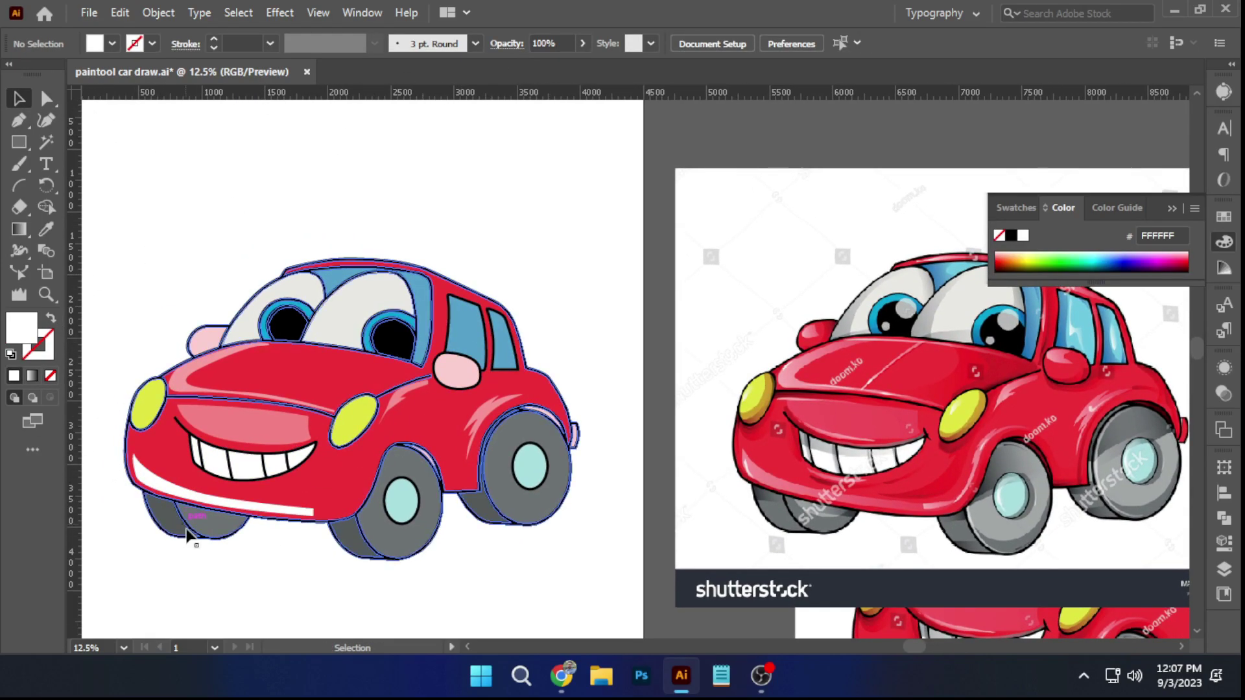
click(143, 479)
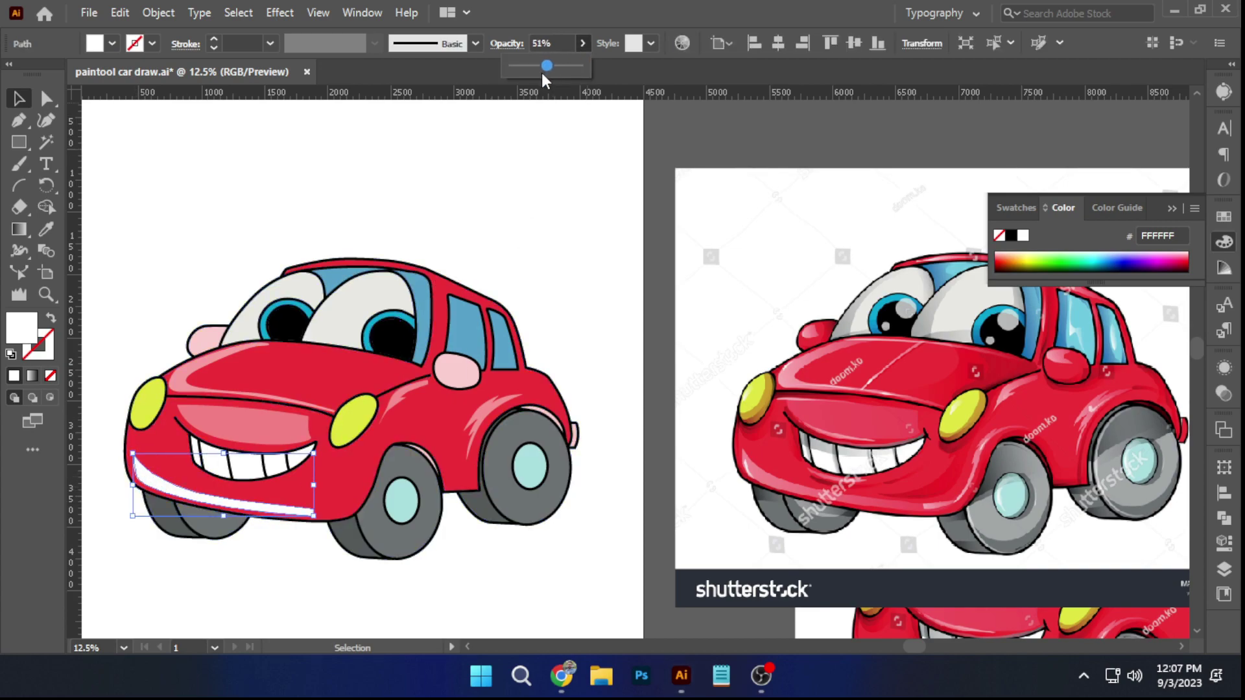
click(539, 193)
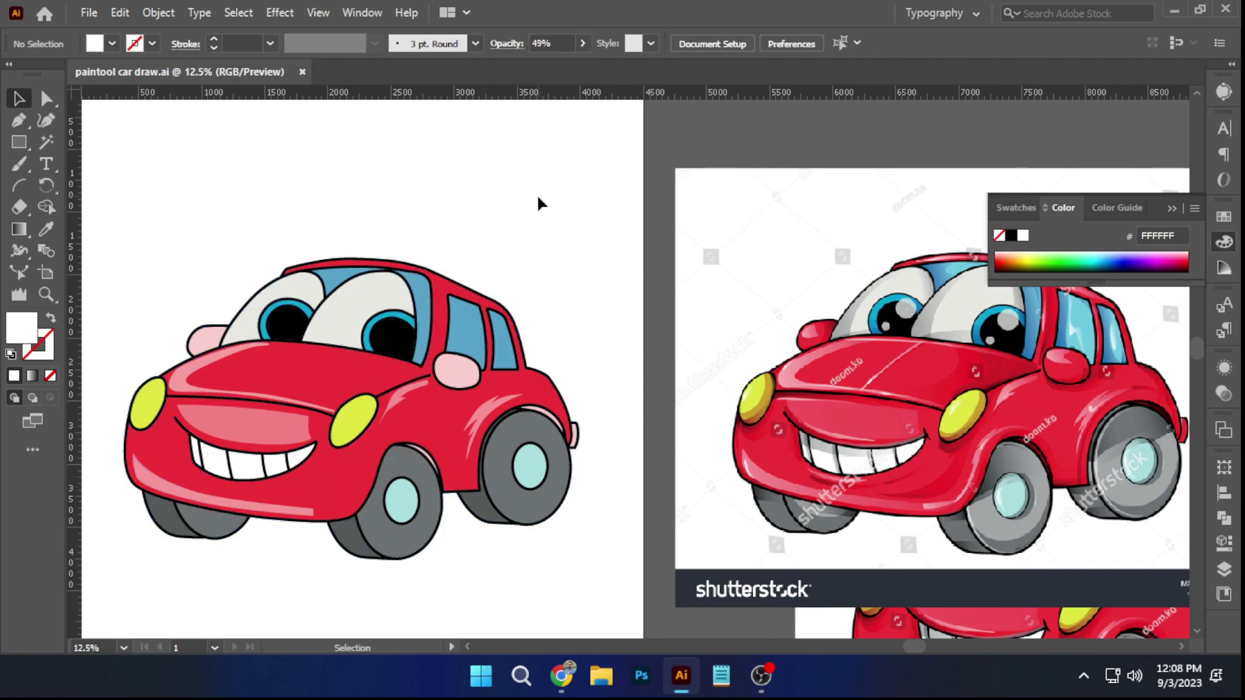
Offset a copy of the yellow fill on the headlight nearest the front wheel and trim its overhang with Shape Builder
scroll(351, 425, up, 3)
mouse_move(363, 421)
mouse_down()
mouse_move(352, 413)
mouse_move(380, 421)
mouse_up()
click(978, 408)
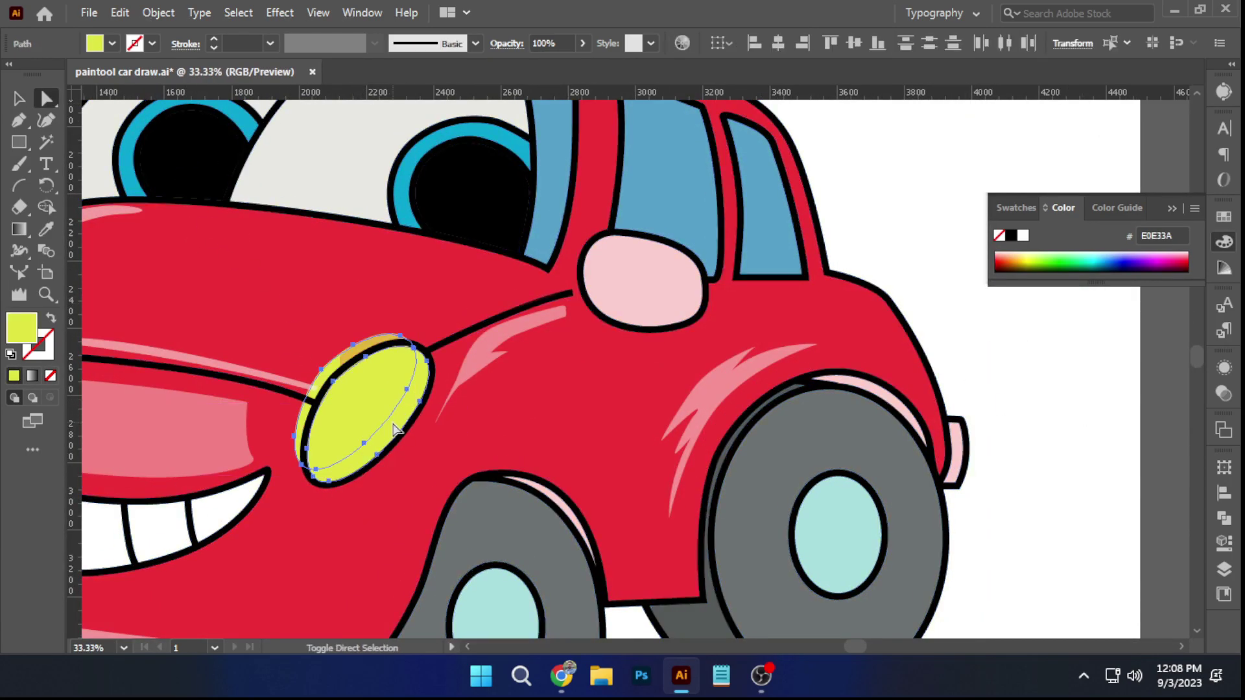
click(50, 212)
key(a)
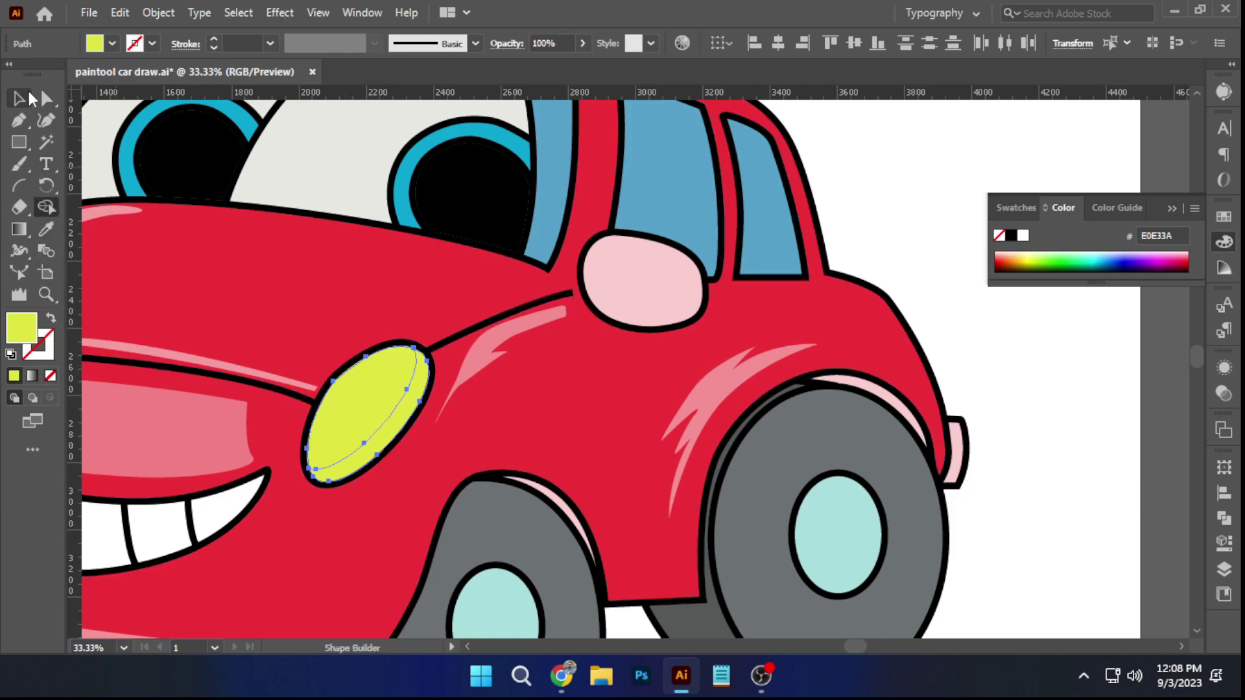
Fill the crescent on that headlight's lower right edge with dark gold CA9B29 sampled from the reference headlight
click(1061, 409)
drag(395, 411, 393, 422)
scroll(393, 422, up, 2)
click(404, 420)
scroll(410, 415, down, 5)
scroll(746, 405, right, 3)
scroll(829, 399, up, 1)
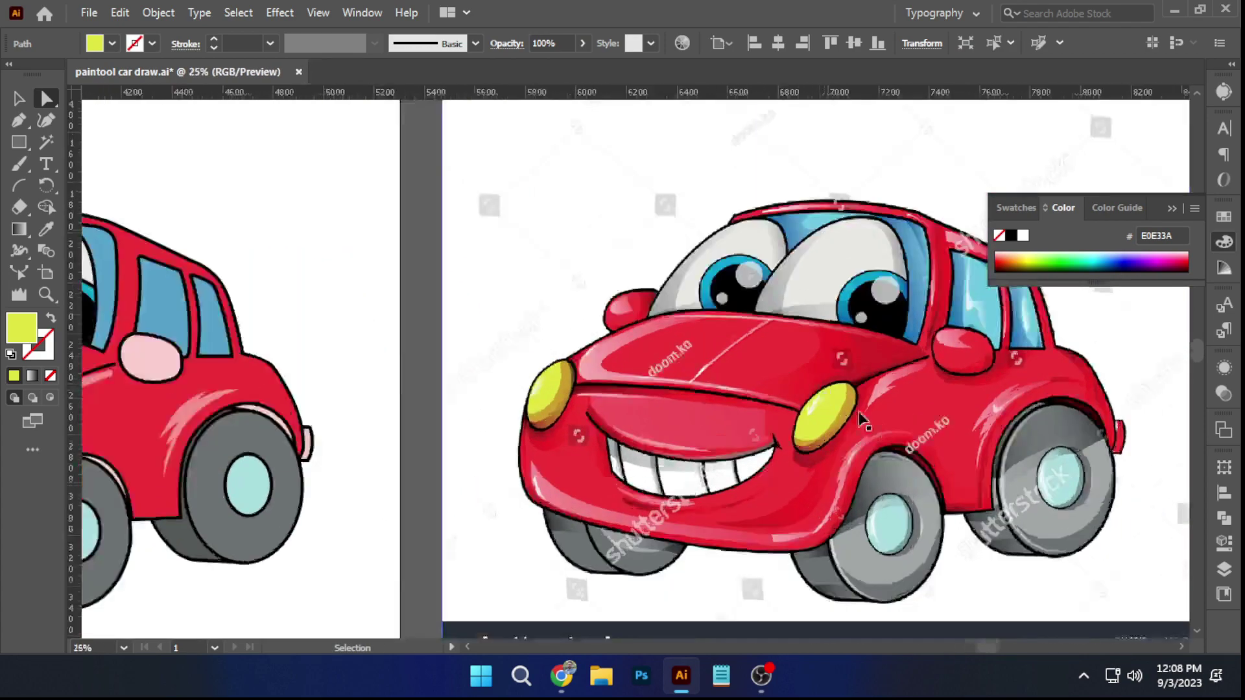
scroll(827, 399, up, 3)
click(803, 387)
scroll(804, 388, down, 4)
scroll(681, 428, left, 3)
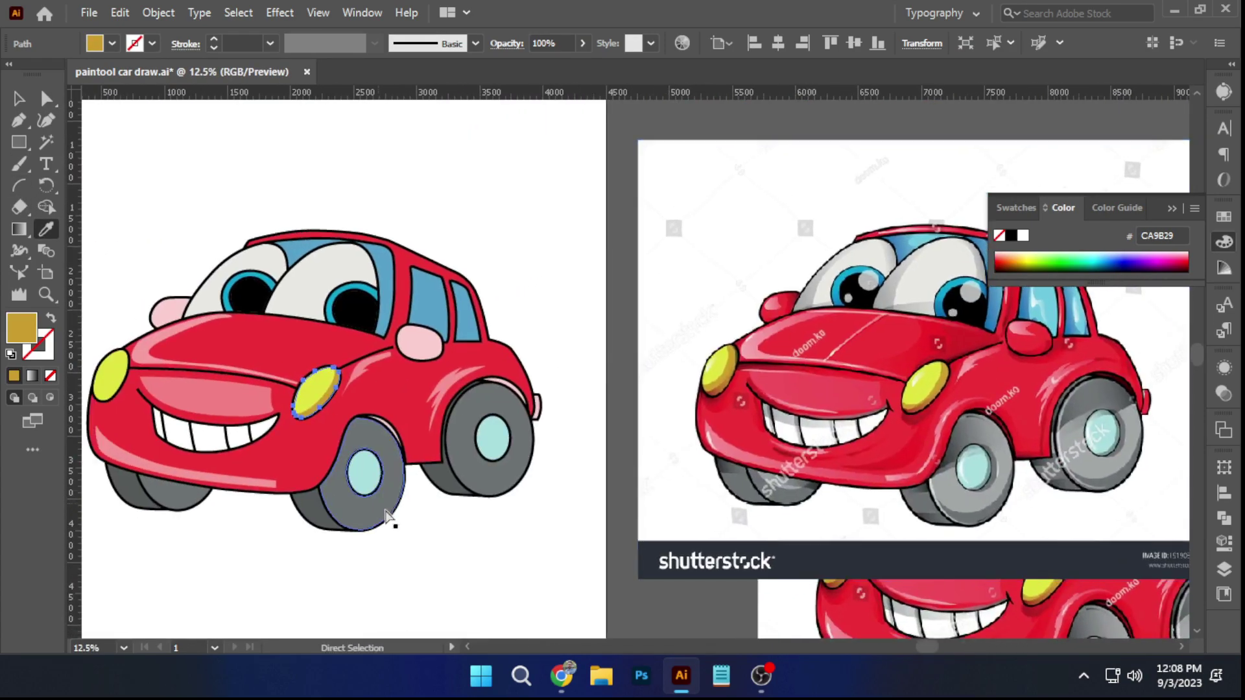
ctrl+click(378, 537)
Duplicate the headlight's inner yellow shape, scale the copy down and place it in the headlight's upper left part
drag(303, 424, 337, 436)
scroll(338, 435, up, 5)
ctrl+click(349, 402)
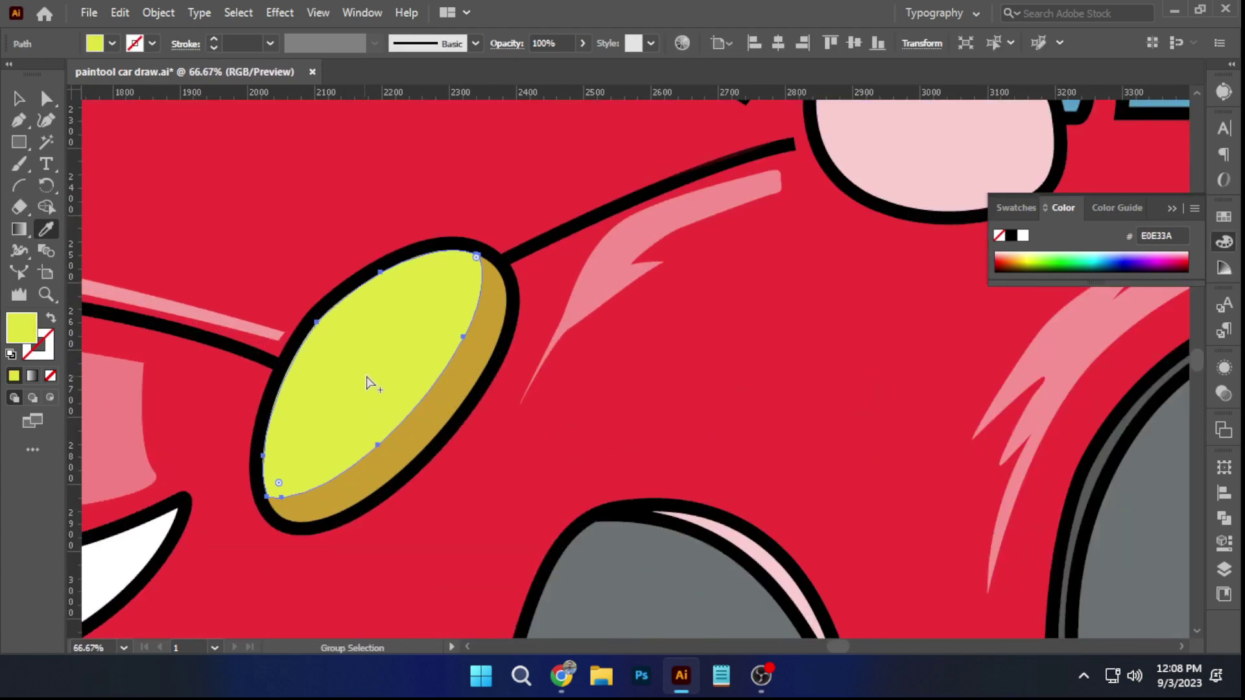
key(v)
drag(483, 502, 350, 331)
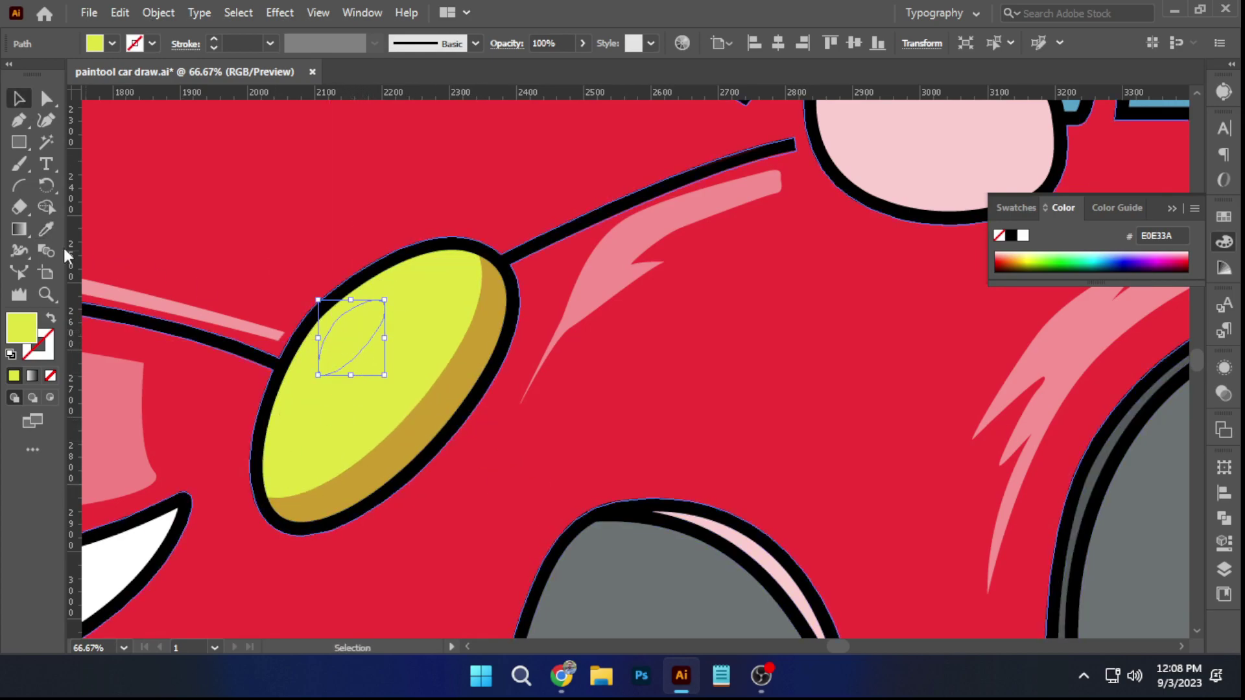
Fill the small headlight shape with white and lower its opacity to make a soft glint
click(112, 44)
click(37, 74)
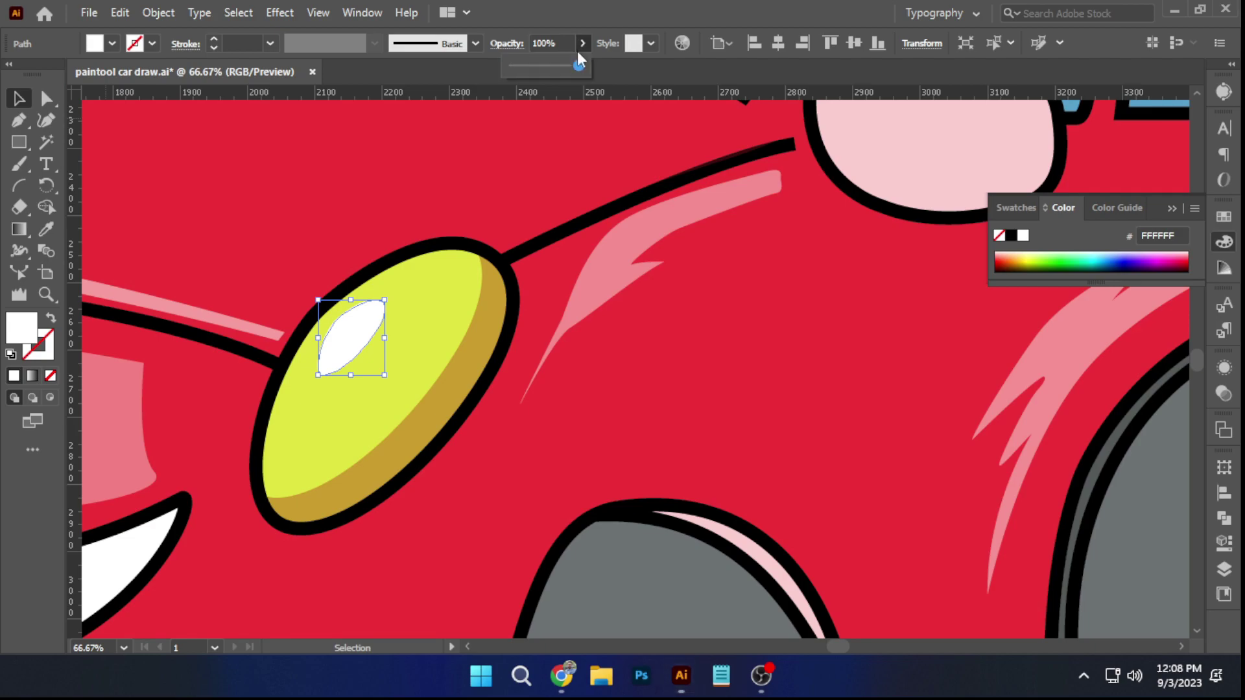
drag(543, 64, 553, 65)
click(552, 5)
Offset a copy of the far left headlight's yellow fill up and left, then trim its overhang with Shape Builder
scroll(566, 166, down, 4)
ctrl+click(656, 435)
drag(465, 400, 341, 518)
scroll(144, 336, up, 2)
drag(144, 336, 412, 450)
ctrl+click(363, 413)
drag(361, 415, 339, 398)
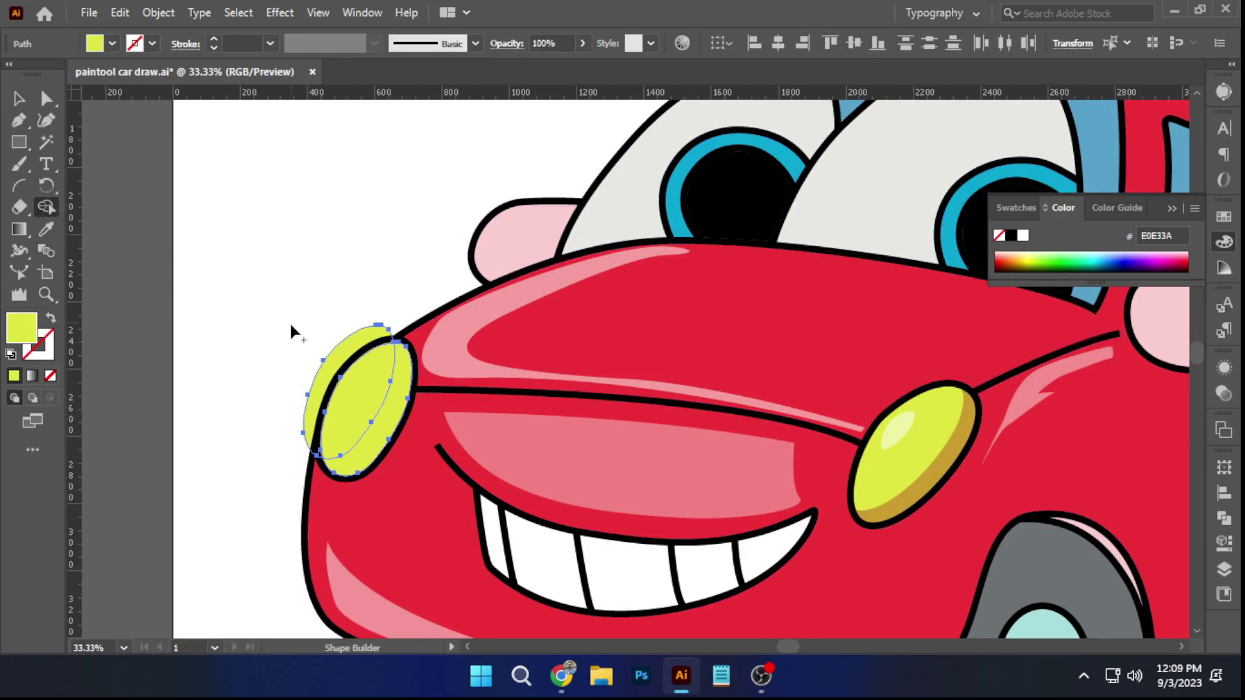
alt+click(337, 360)
scroll(376, 409, up, 1)
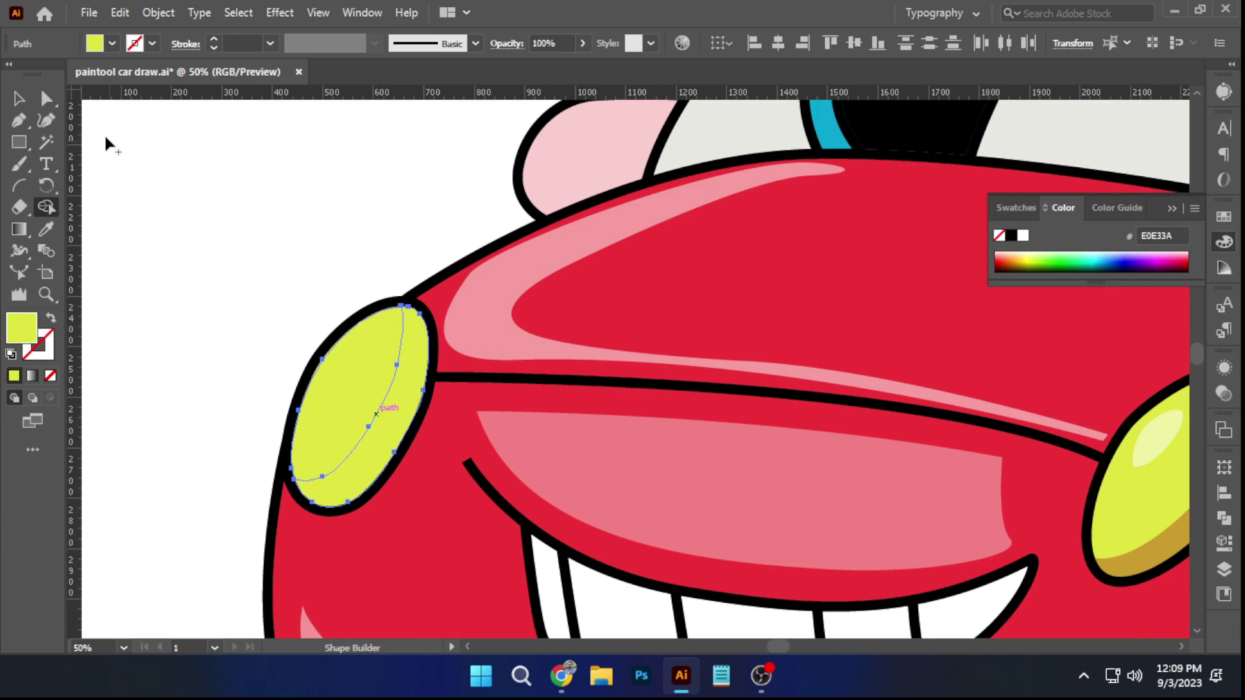
Fill the crescent on the far left headlight's lower right edge with the dark gold sampled from the other headlight
key(a)
click(393, 426)
click(57, 231)
drag(592, 390, 465, 344)
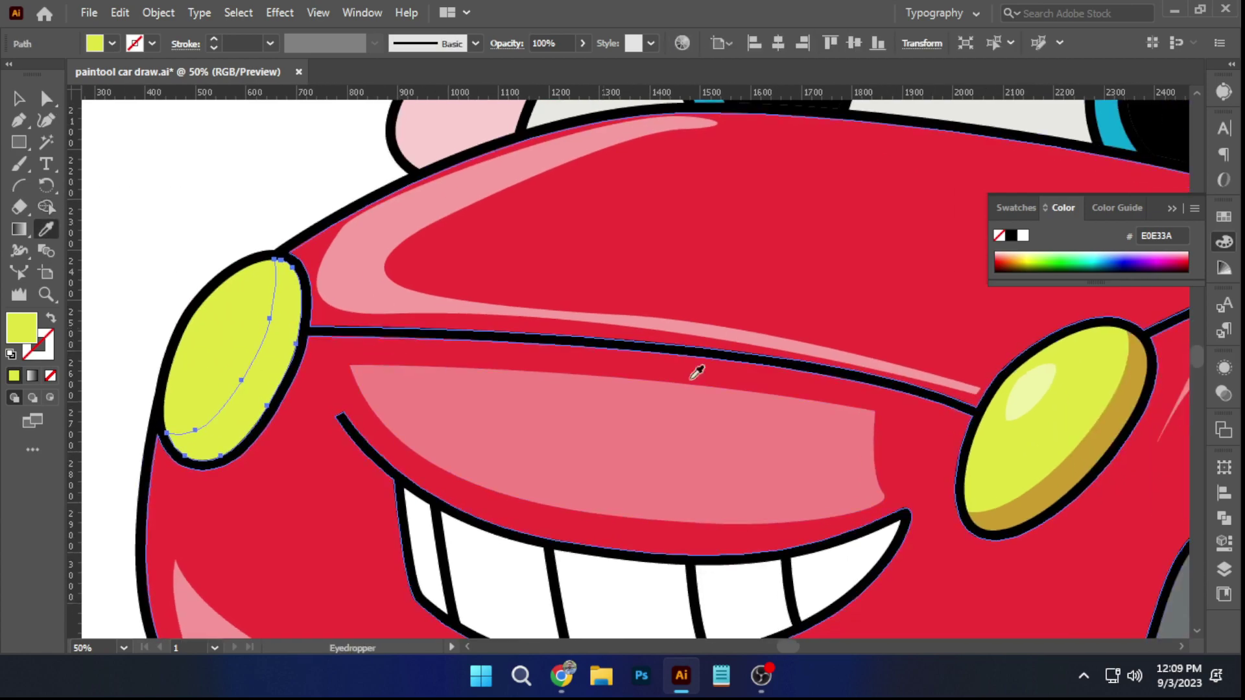
click(1096, 452)
key(ctrl+shift+a)
Duplicate the far left headlight's inner yellow shape, scale the copy down and place it near the upper left edge
key(a)
drag(220, 347, 221, 317)
click(18, 100)
drag(276, 231, 243, 282)
drag(226, 308, 213, 317)
Fill the small shape on the far left headlight with white and set its opacity to 50%
click(112, 44)
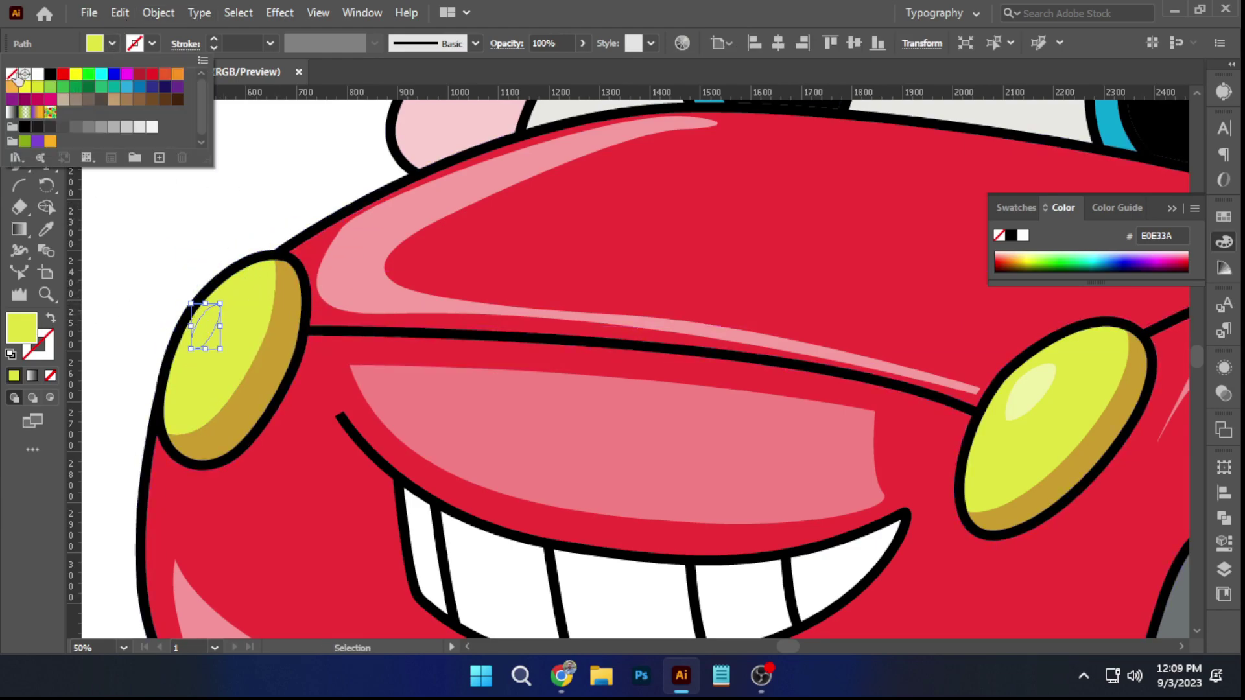
click(580, 39)
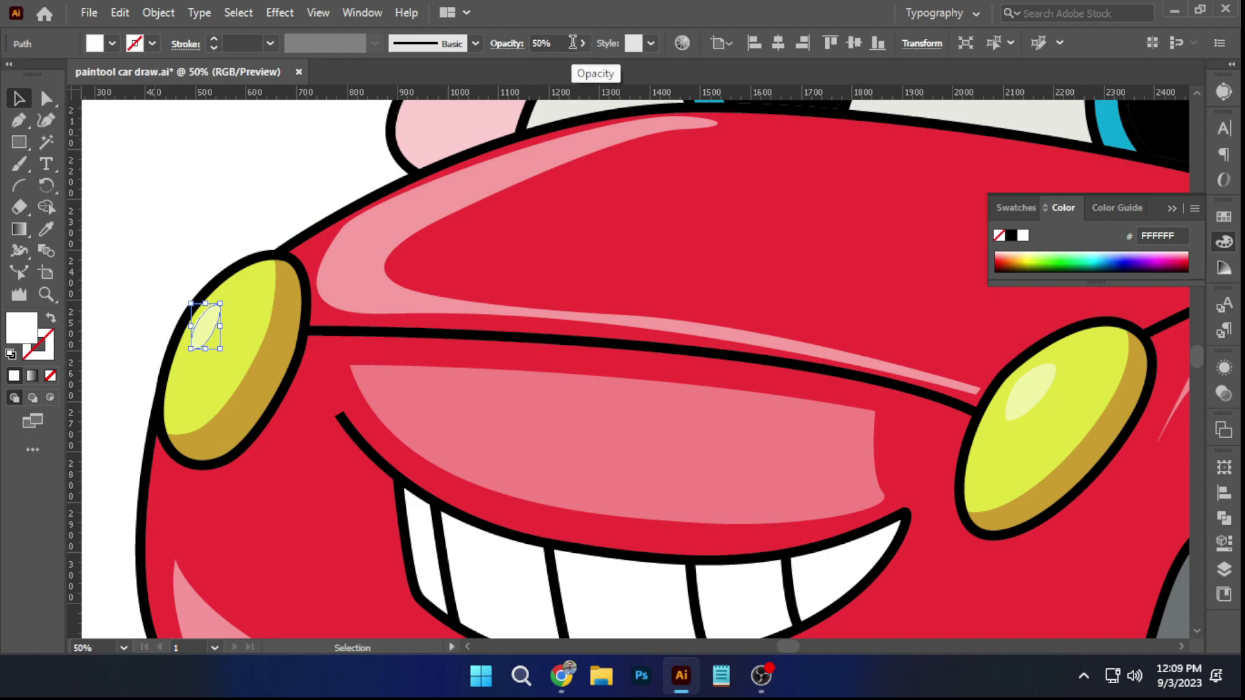
click(173, 181)
Select all the white tooth shapes inside the car group, group them and isolate that new group
scroll(275, 202, down, 5)
scroll(550, 477, up, 1)
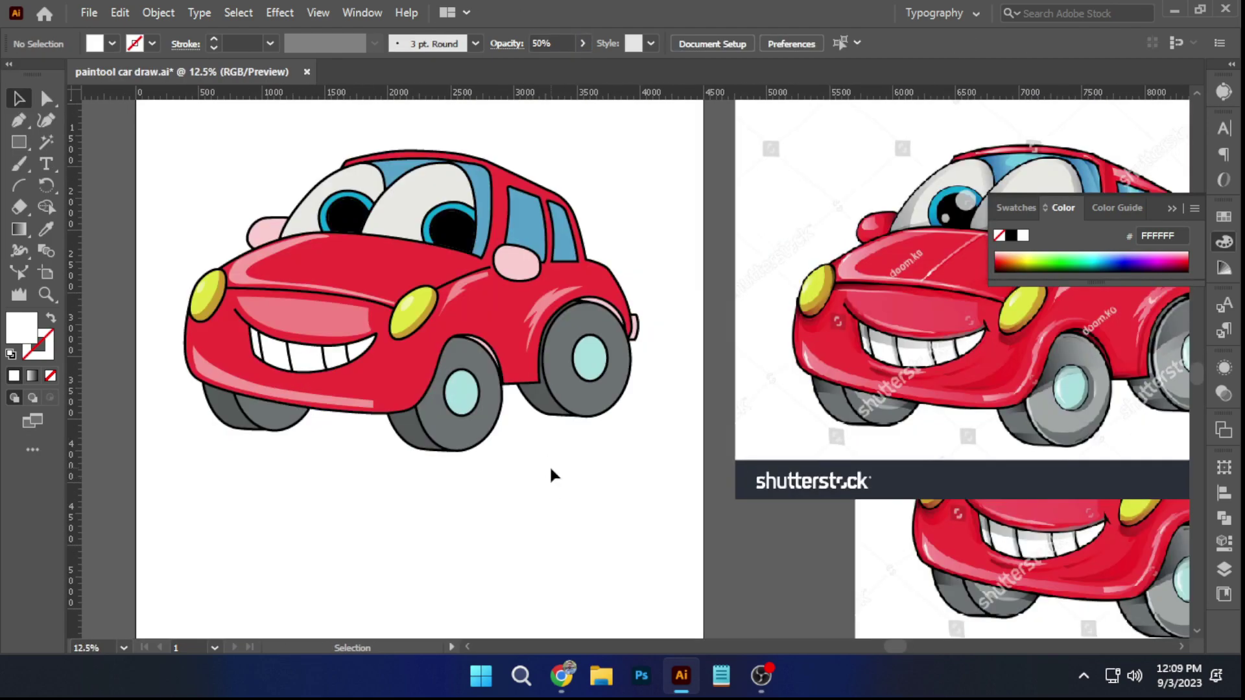
drag(545, 461, 496, 491)
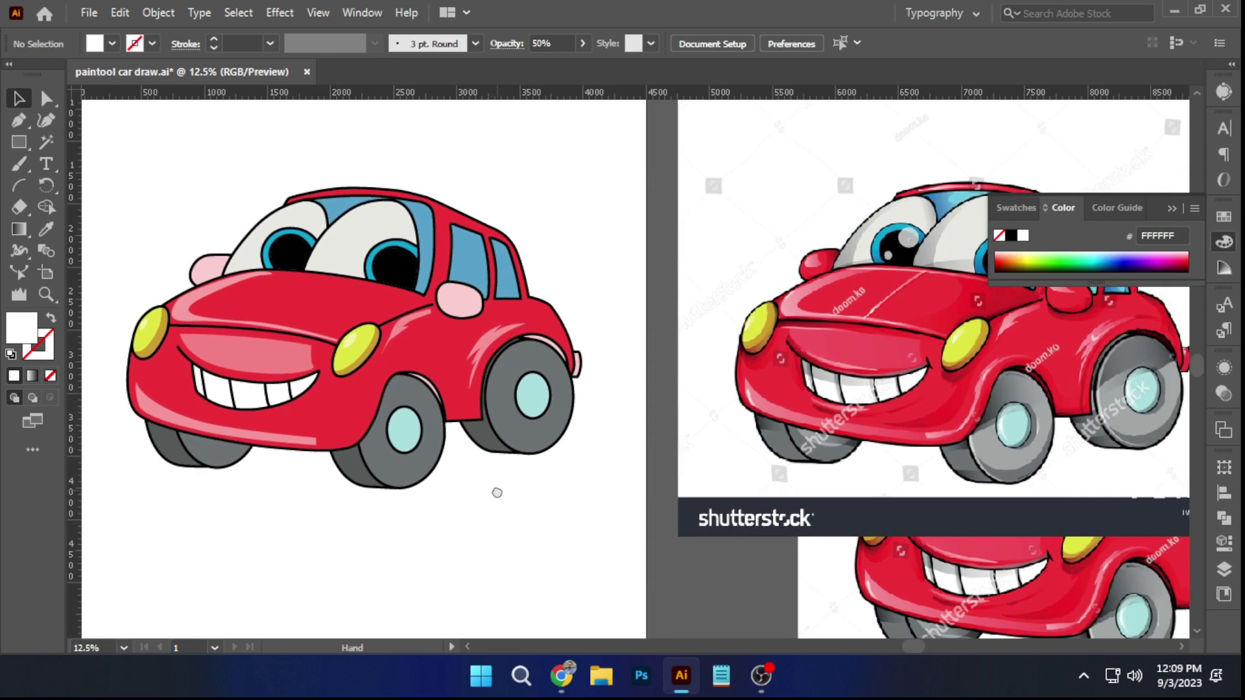
scroll(237, 406, up, 3)
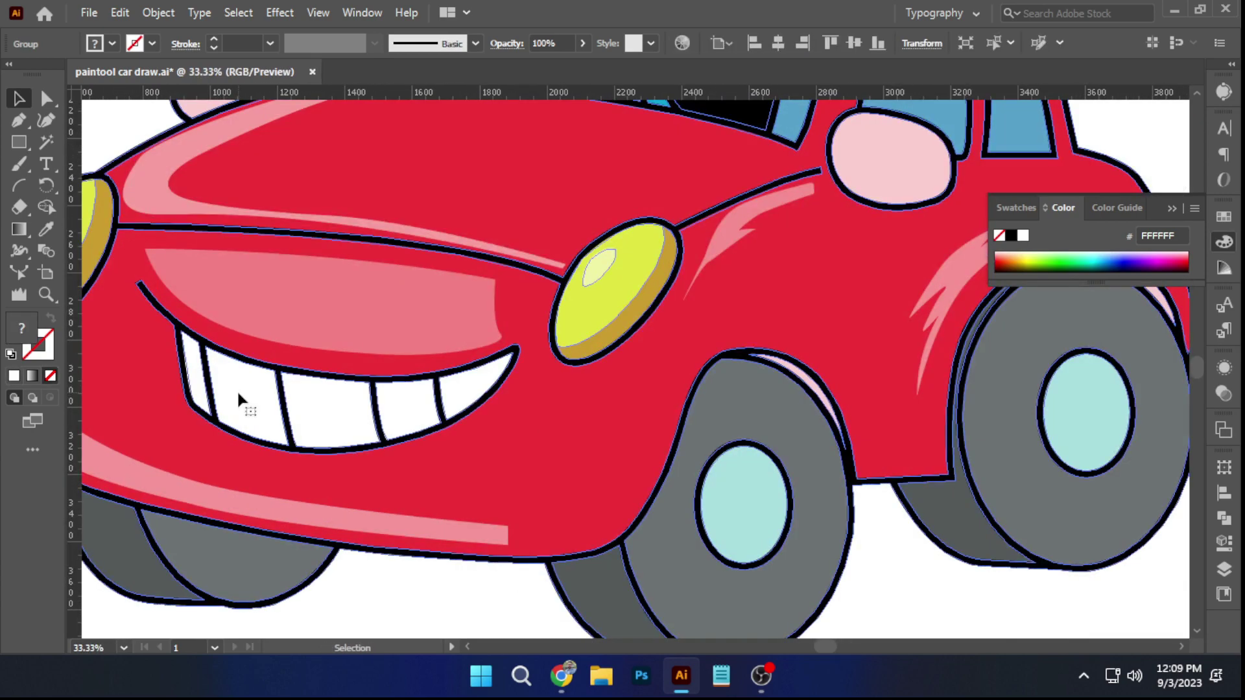
double_click(240, 399)
shift+click(240, 400)
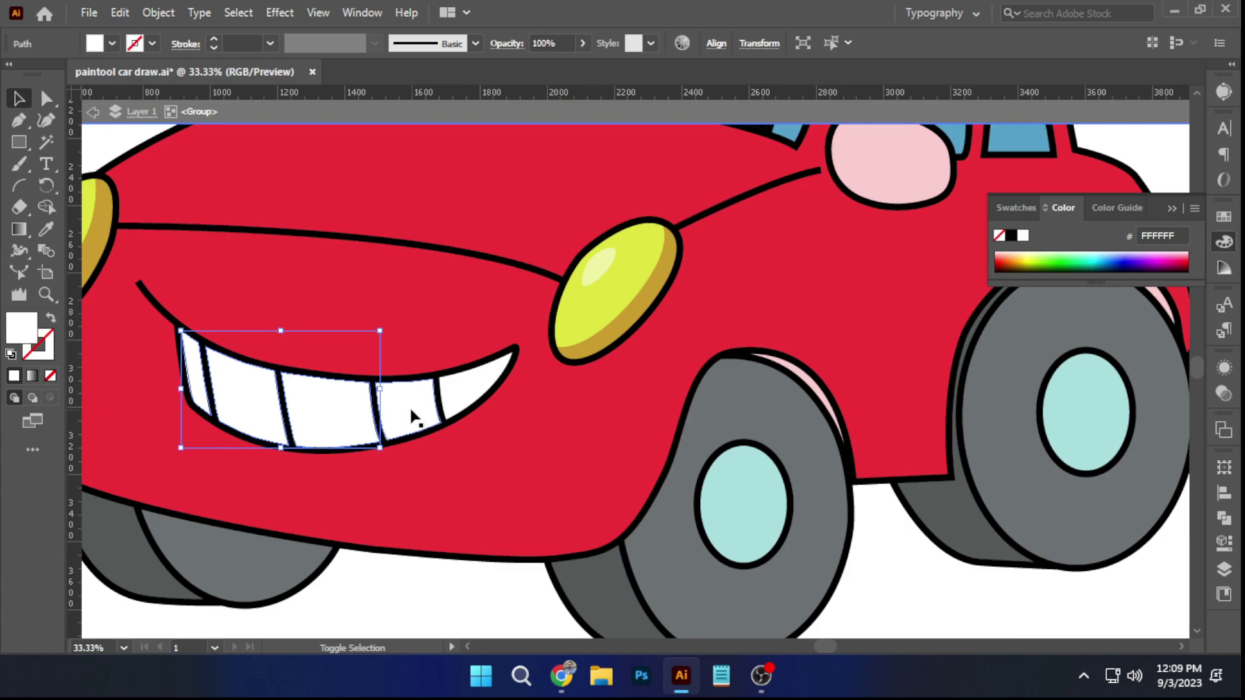
right_click(465, 396)
click(526, 384)
right_click(472, 384)
click(562, 193)
Draw a closed Pen shape covering the upper part of the teeth, its lower edge curving along the smile
scroll(328, 417, up, 1)
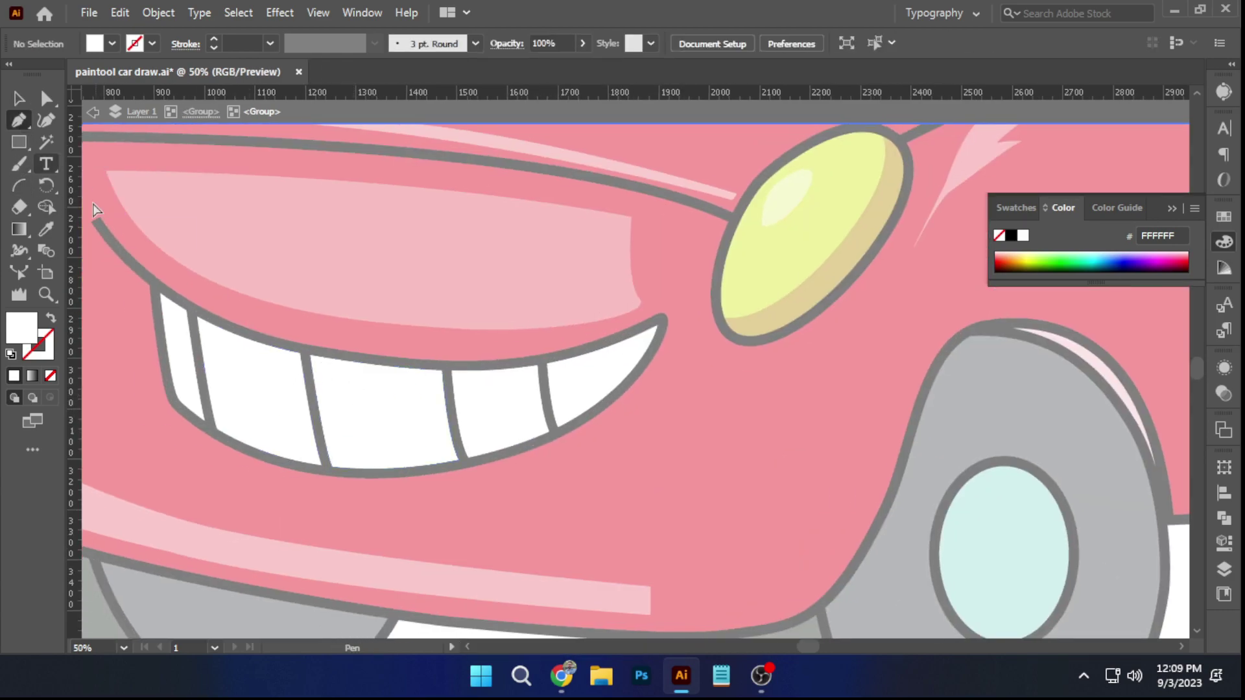
click(142, 318)
drag(656, 304, 676, 267)
drag(638, 335, 594, 370)
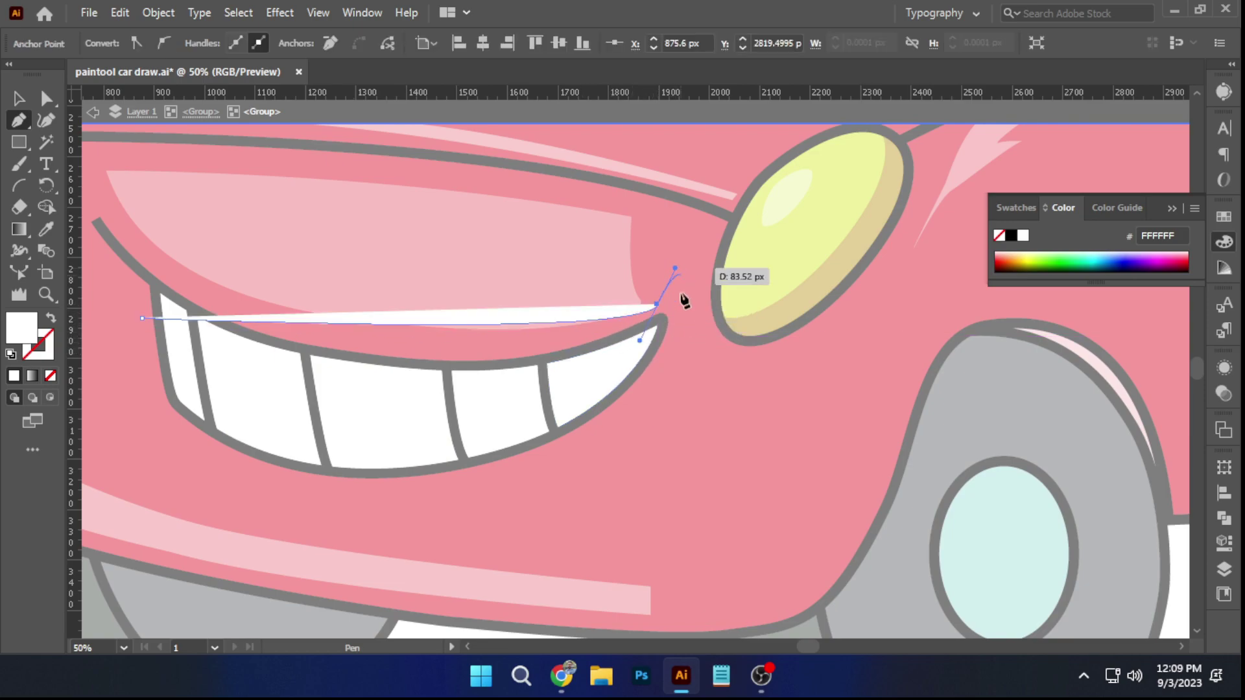
key(ctrl+z)
drag(657, 307, 643, 346)
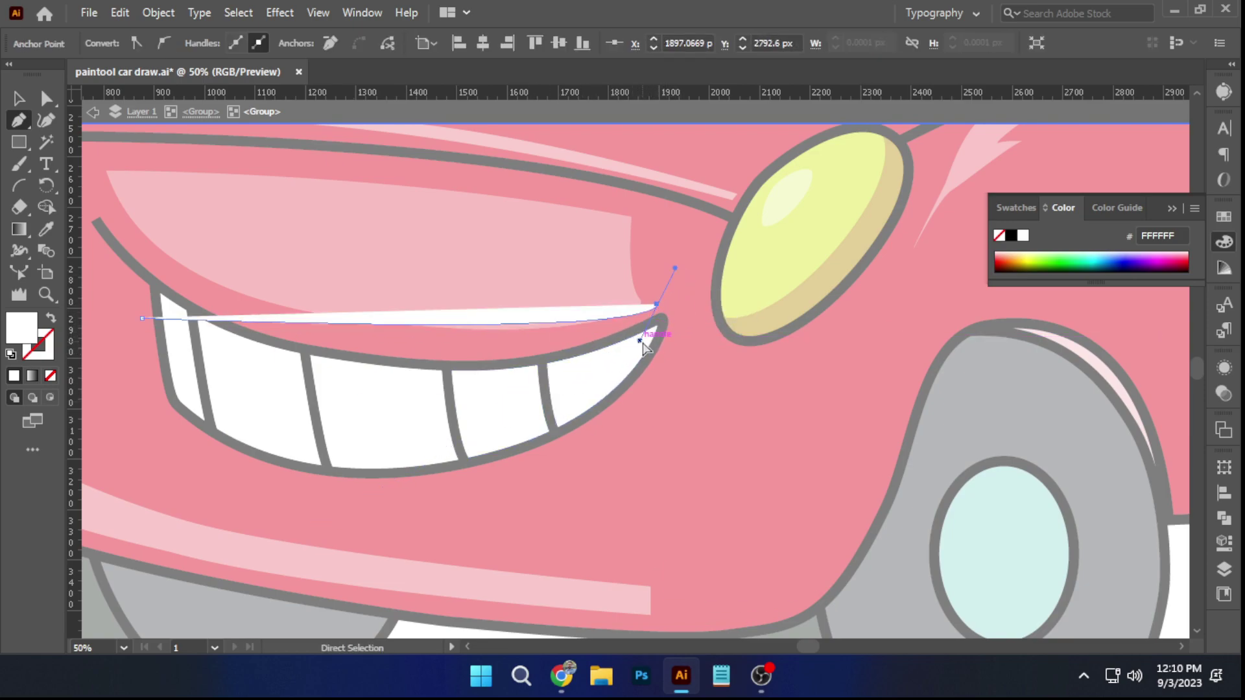
drag(578, 488, 487, 500)
click(273, 272)
click(177, 243)
click(87, 274)
click(187, 319)
Trim the overlay shape to the teeth with Shape Builder and select the resulting strips along the tops of the teeth
click(19, 100)
shift+click(326, 426)
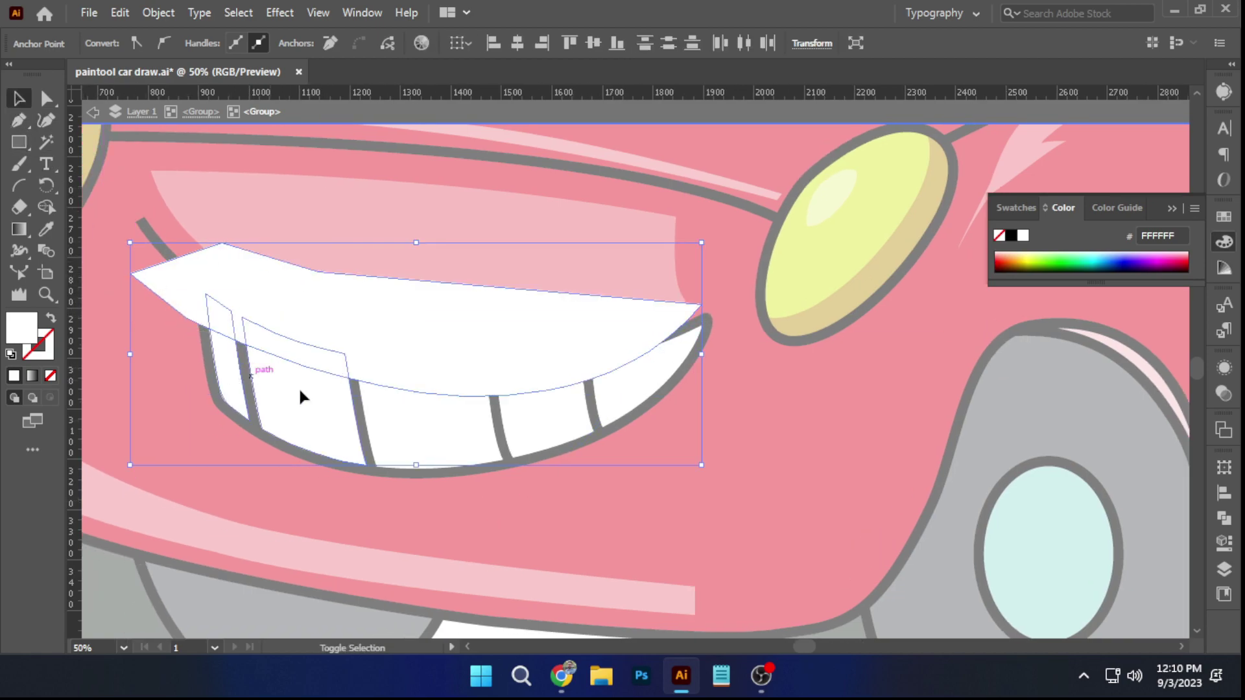
click(45, 207)
alt+click(304, 292)
click(46, 99)
click(148, 301)
click(282, 353)
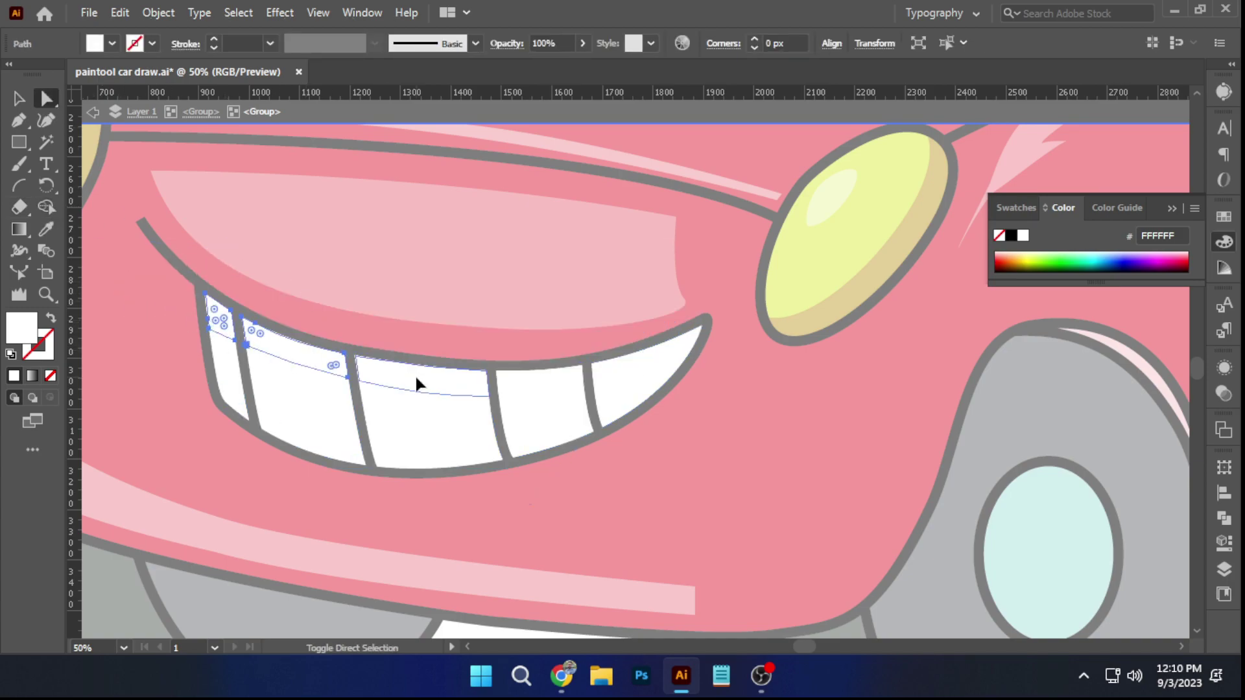
Fill the strips along the tops of all the teeth with black and set their opacity to 50%
scroll(556, 360, down, 1)
scroll(1064, 452, down, 1)
drag(1063, 452, 347, 422)
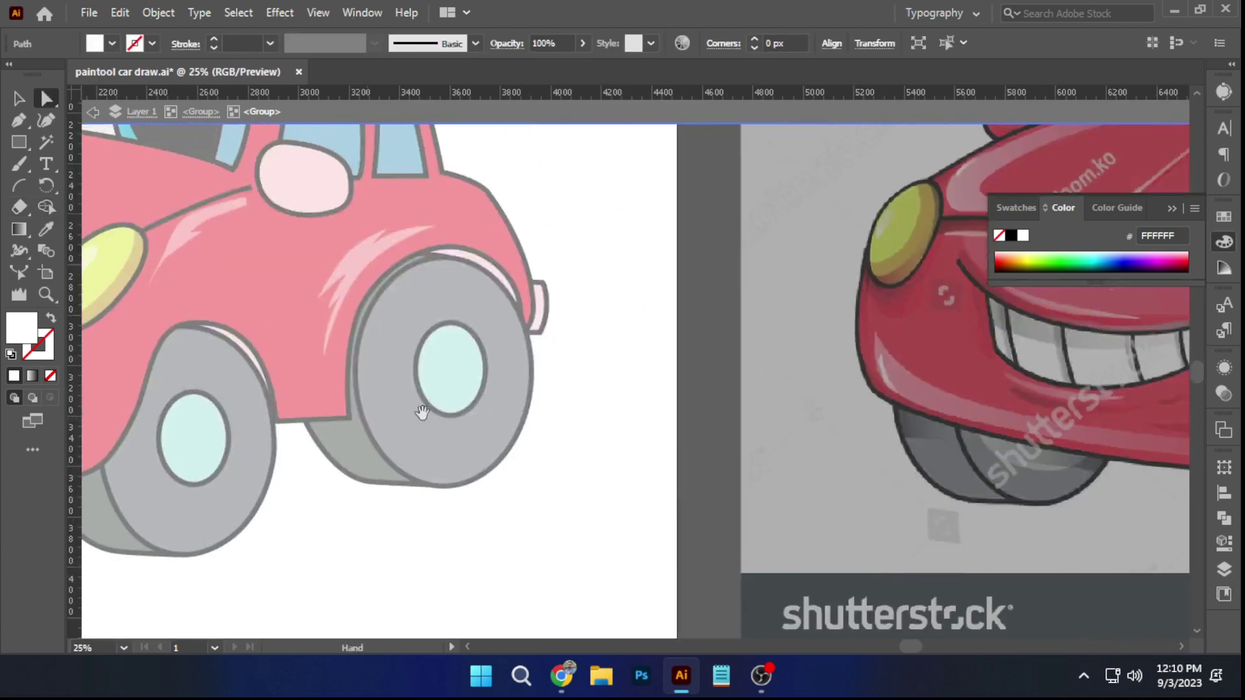
drag(1012, 347, 584, 442)
scroll(584, 441, up, 1)
scroll(267, 437, down, 2)
drag(169, 408, 880, 463)
scroll(311, 517, up, 3)
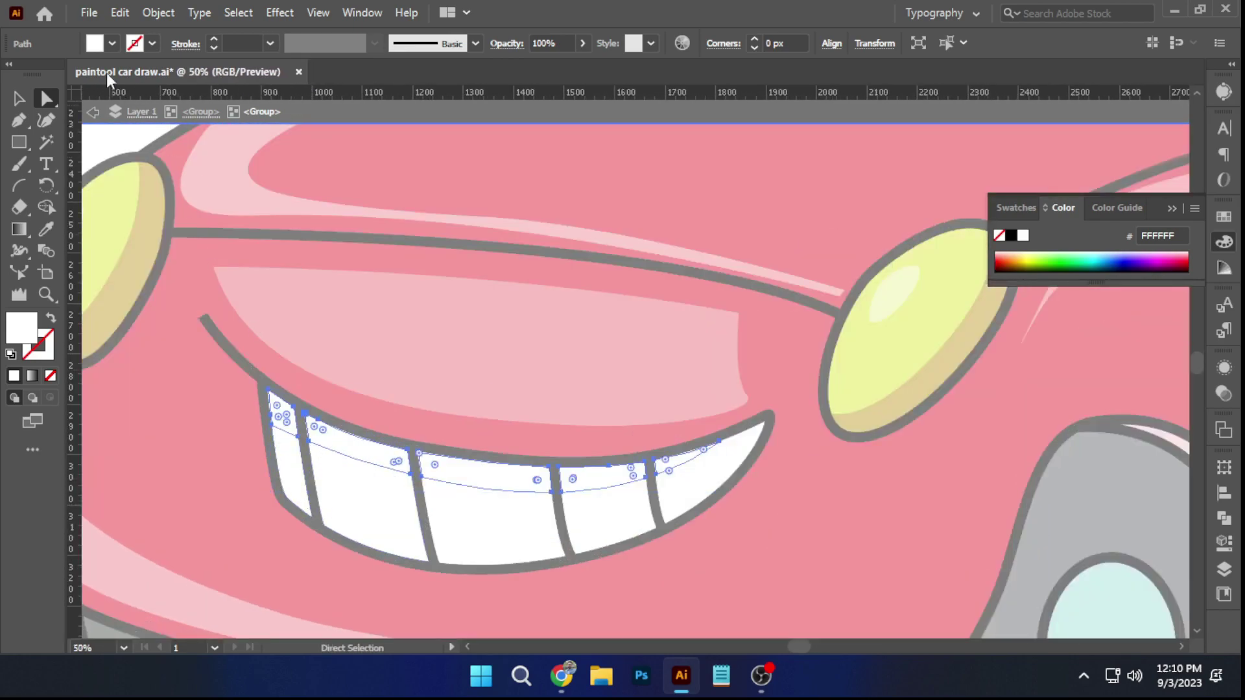
click(115, 43)
click(50, 127)
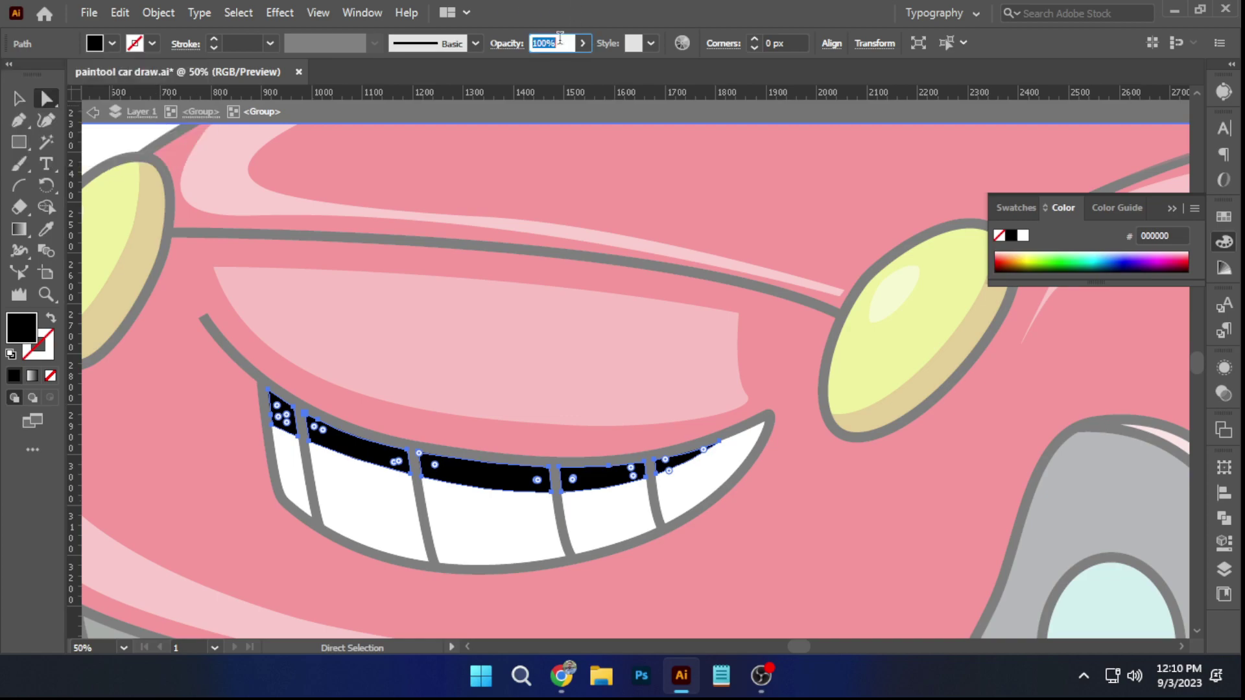
text(50)
key(Return)
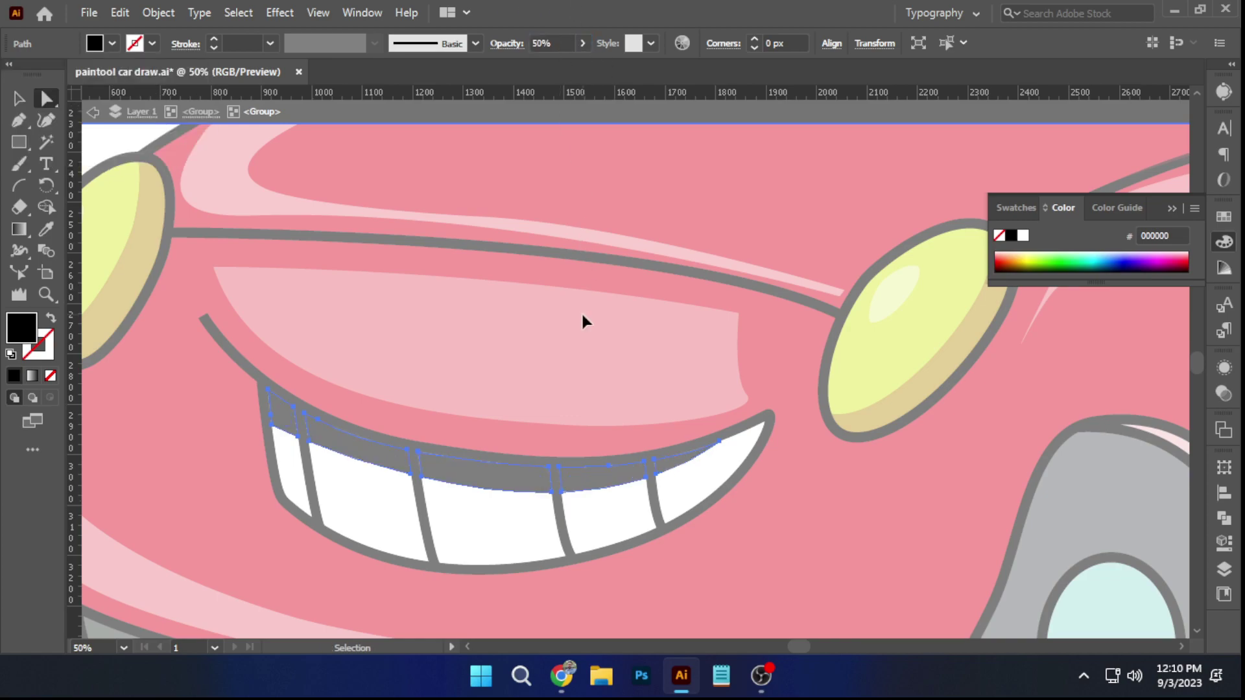
Compare the teeth with the reference, reselect the black shading strips and lower their opacity to 34%
scroll(581, 314, down, 1)
double_click(163, 208)
scroll(161, 206, down, 3)
drag(262, 183, 180, 305)
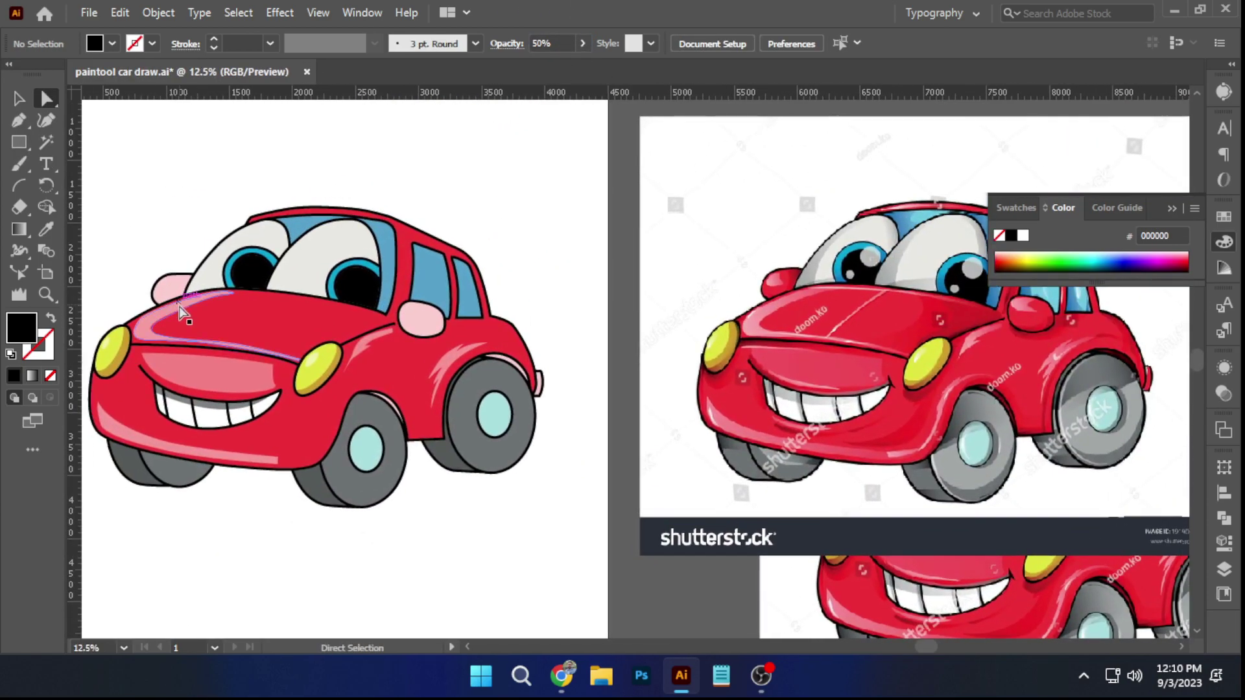
scroll(184, 315, up, 3)
click(154, 439)
shift+click(277, 458)
shift+click(361, 457)
scroll(384, 456, up, 3)
shift+click(407, 432)
drag(541, 62, 537, 65)
scroll(551, 193, down, 4)
click(540, 494)
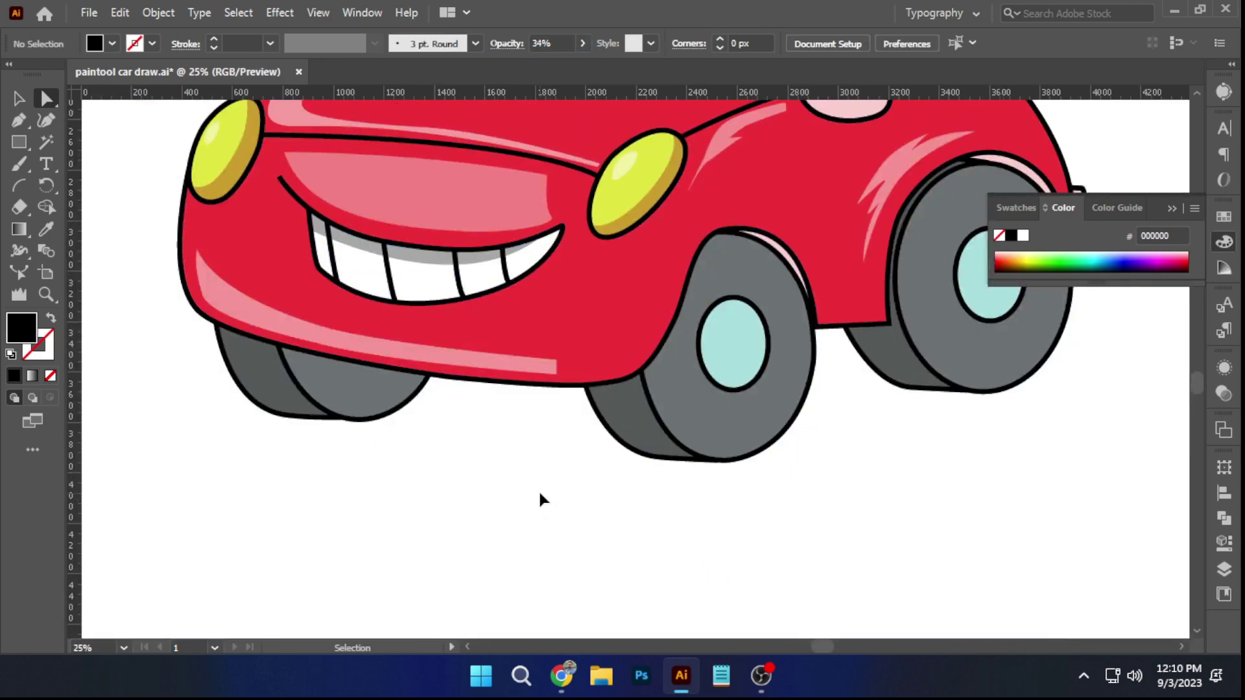
Try to separate the black pupils from the car's black outline with Shape Builder
scroll(539, 490, down, 3)
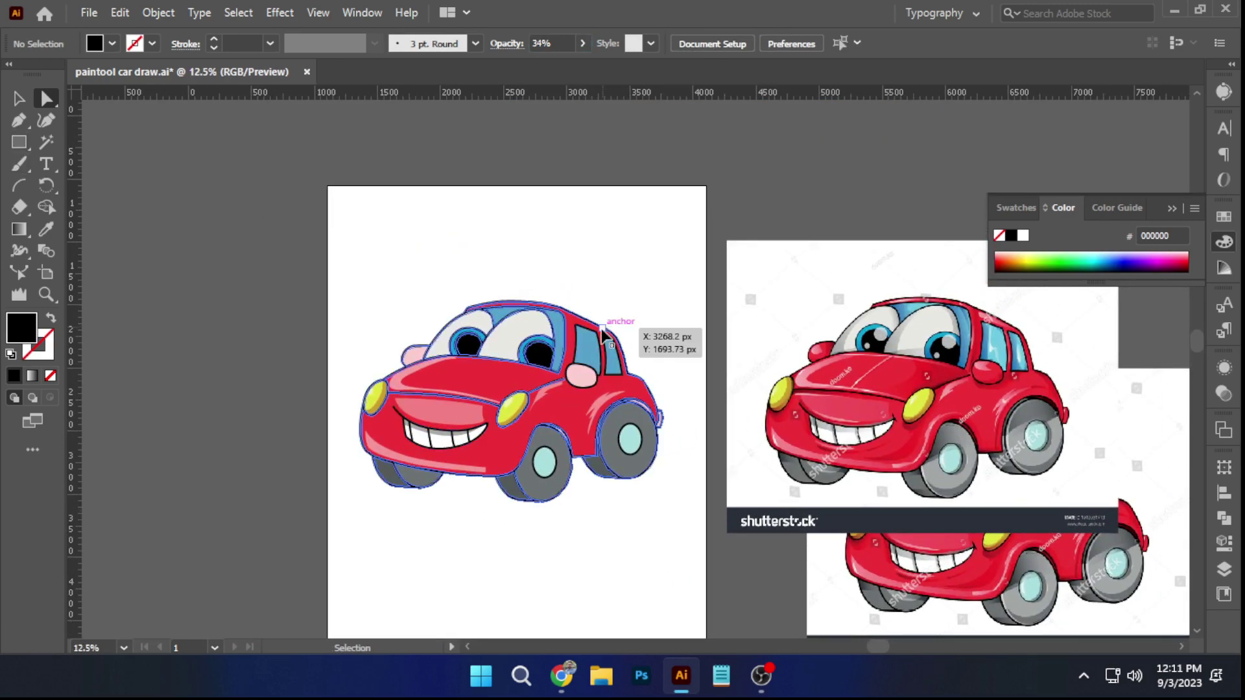
scroll(512, 334, up, 4)
drag(856, 402, 208, 305)
mouse_move(836, 311)
mouse_down()
mouse_move(384, 325)
mouse_move(129, 363)
mouse_up()
drag(312, 344, 959, 370)
drag(195, 402, 700, 441)
scroll(425, 415, up, 2)
drag(424, 415, 603, 406)
click(602, 403)
shift+click(559, 305)
scroll(26, 138, left, 3)
click(48, 208)
drag(827, 363, 839, 306)
scroll(795, 383, left, 1)
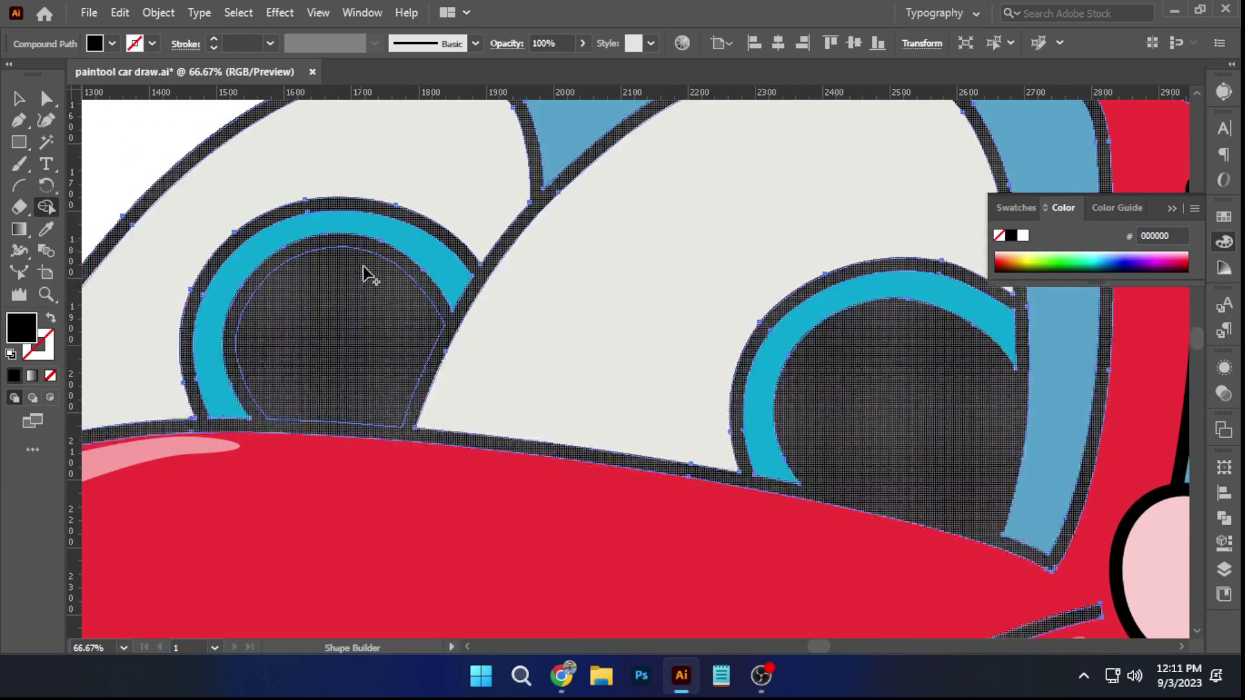
key(a)
Draw a circle about 120 px wide with the Ellipse tool over the upper part of the right eye's pupil
scroll(156, 169, down, 4)
click(227, 130)
drag(227, 130, 105, 136)
click(26, 144)
click(130, 165)
key(space)
drag(893, 384, 869, 453)
scroll(465, 366, up, 3)
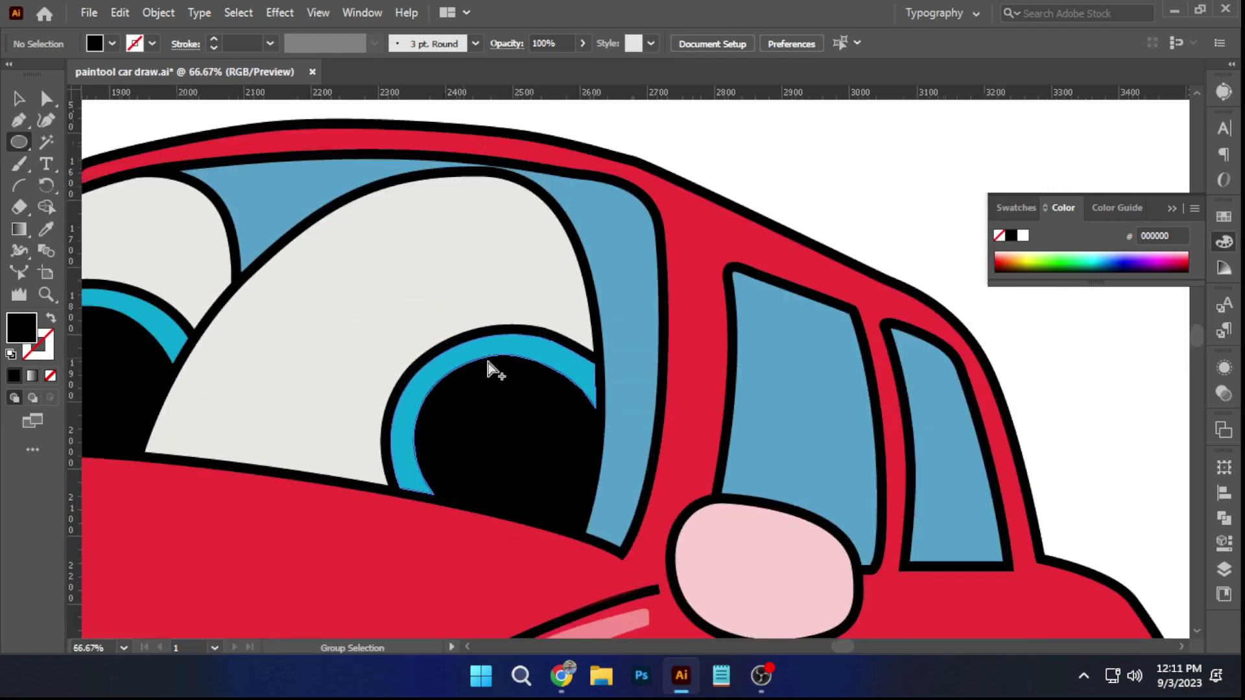
drag(551, 402, 551, 402)
scroll(539, 366, up, 1)
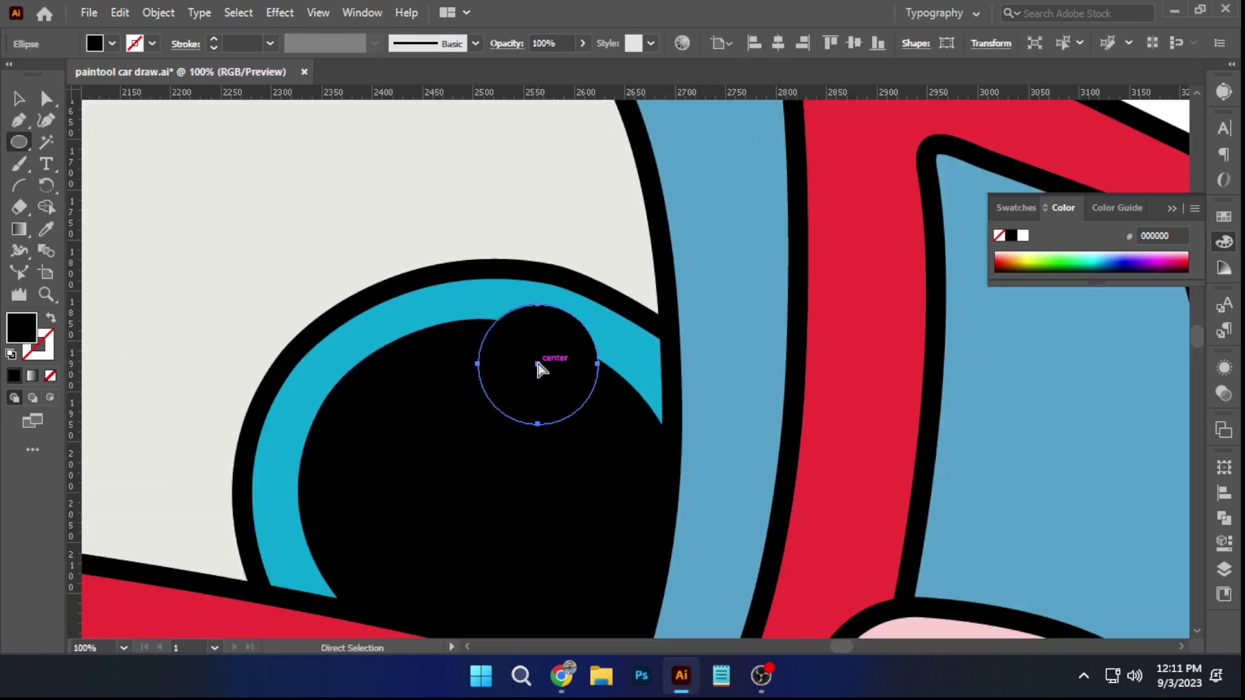
Fill the right eye's highlight circle with white and set its opacity to 63%
click(113, 43)
click(38, 75)
drag(554, 68, 553, 68)
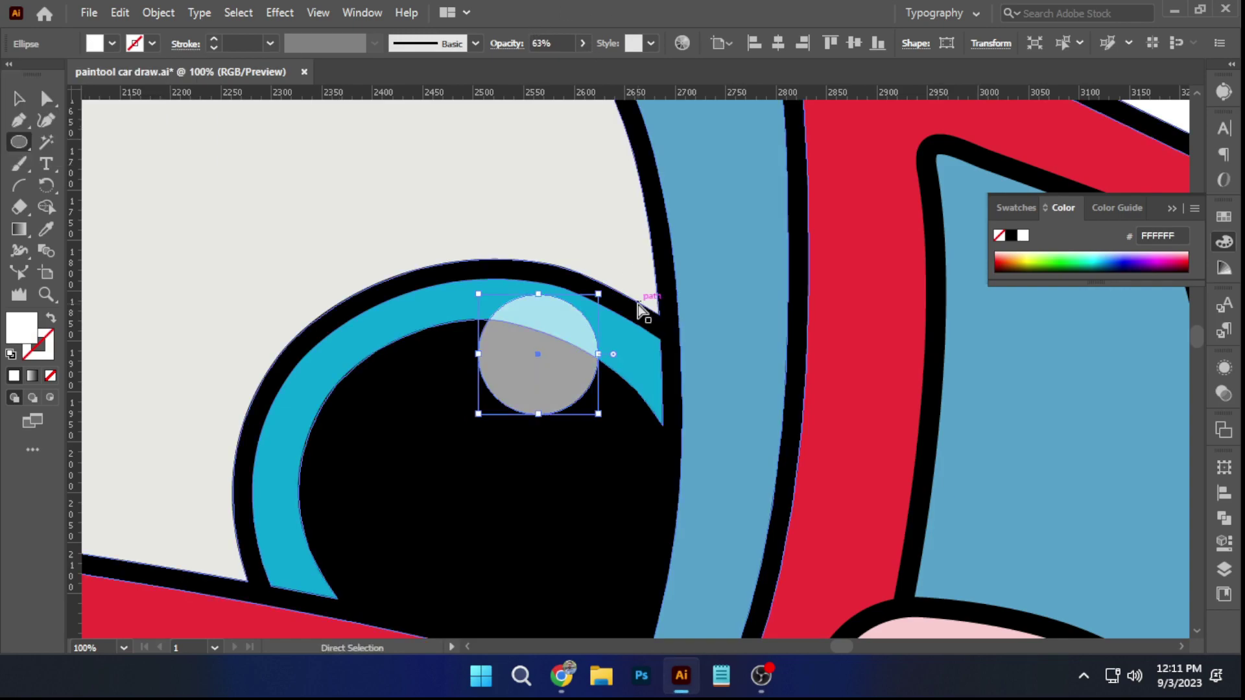
Copy the white highlight circle from the right eye to the upper right of the left eye's pupil
scroll(637, 303, down, 4)
ctrl+click(910, 295)
scroll(899, 286, down, 1)
drag(892, 277, 657, 369)
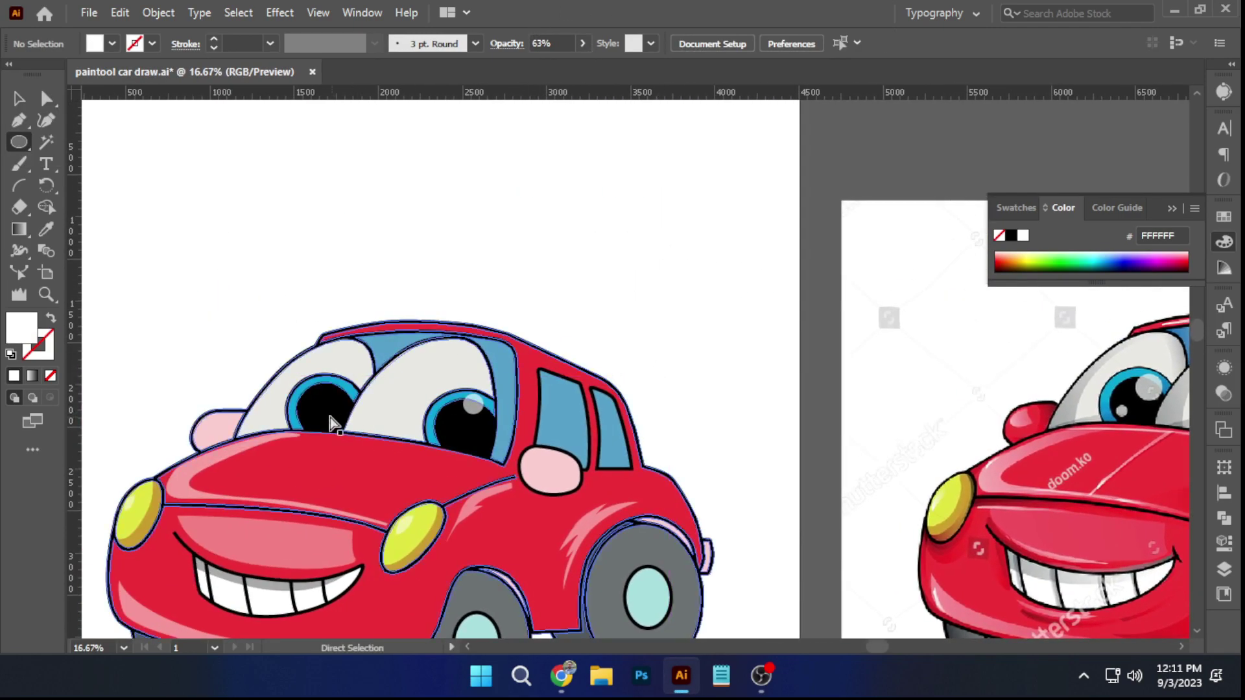
drag(289, 290, 470, 376)
scroll(616, 439, up, 2)
drag(692, 393, 414, 359)
scroll(413, 360, down, 2)
ctrl+click(519, 203)
drag(565, 203, 453, 206)
scroll(185, 363, up, 4)
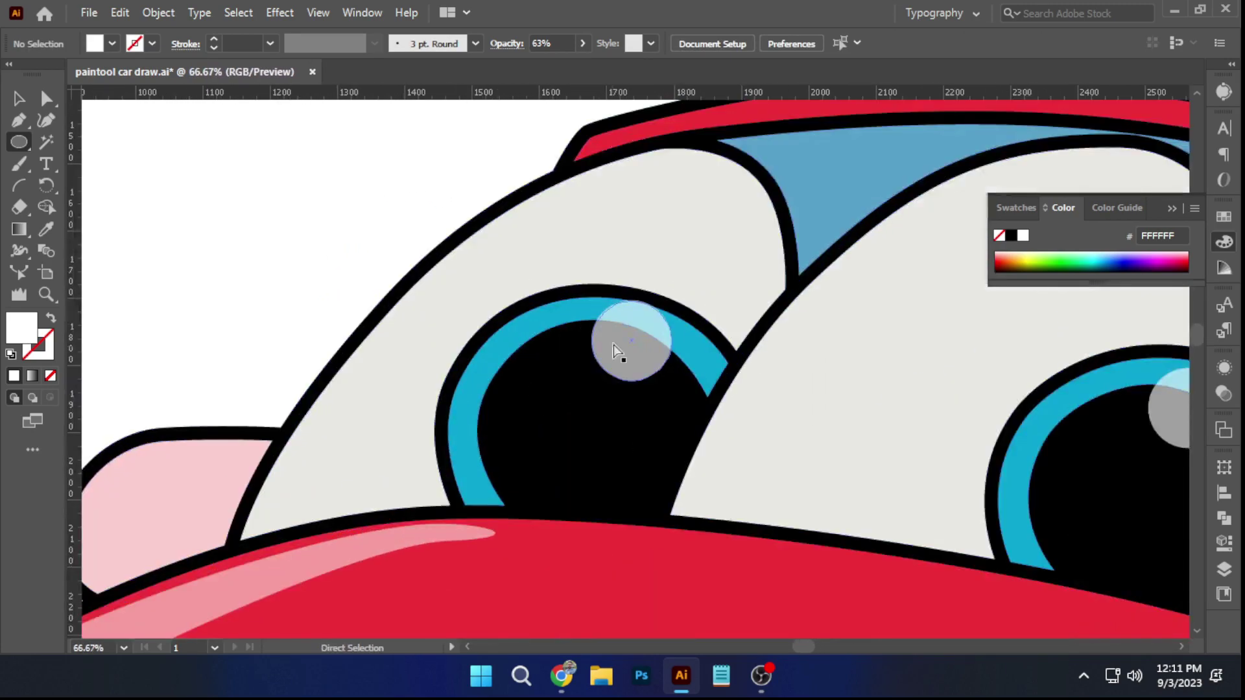
drag(624, 334, 623, 334)
Add a smaller white highlight circle at 63% opacity to the lower left of the left eye's pupil, following the reference
scroll(624, 334, down, 3)
ctrl+click(350, 239)
drag(1156, 352, 550, 277)
drag(765, 340, 378, 386)
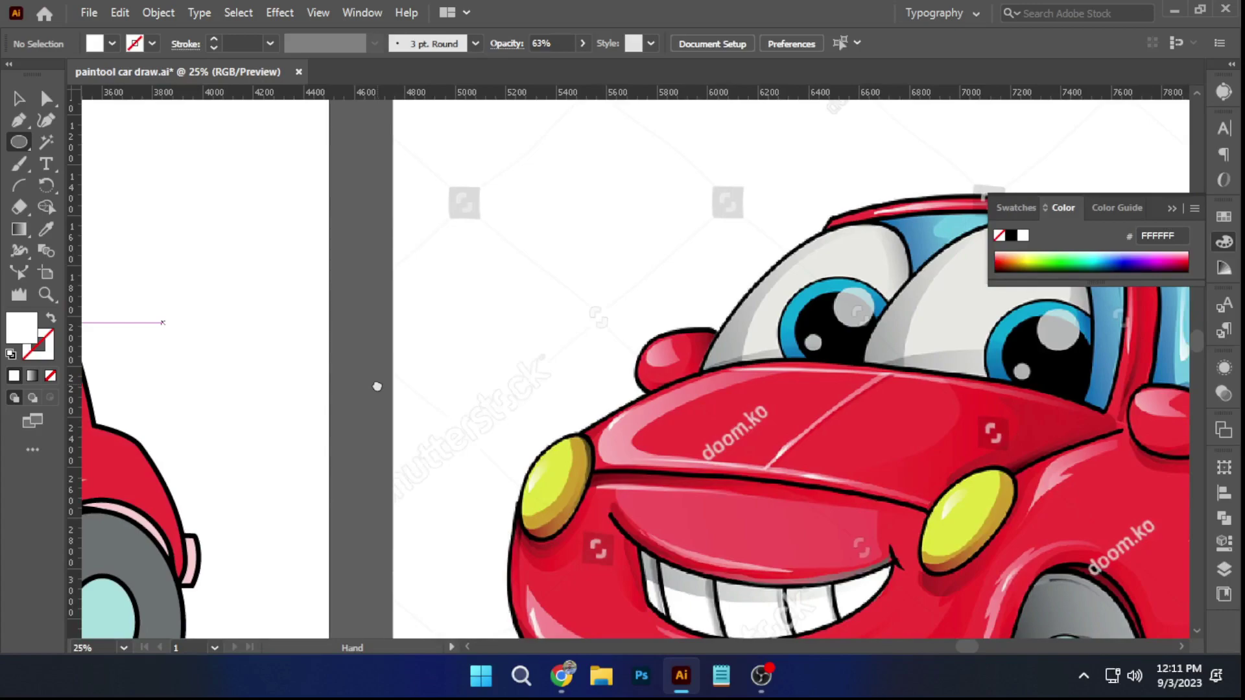
drag(168, 247, 860, 277)
drag(575, 397, 632, 397)
scroll(378, 356, up, 3)
drag(339, 356, 550, 292)
drag(581, 243, 491, 355)
drag(540, 387, 487, 354)
scroll(487, 353, down, 3)
ctrl+click(327, 220)
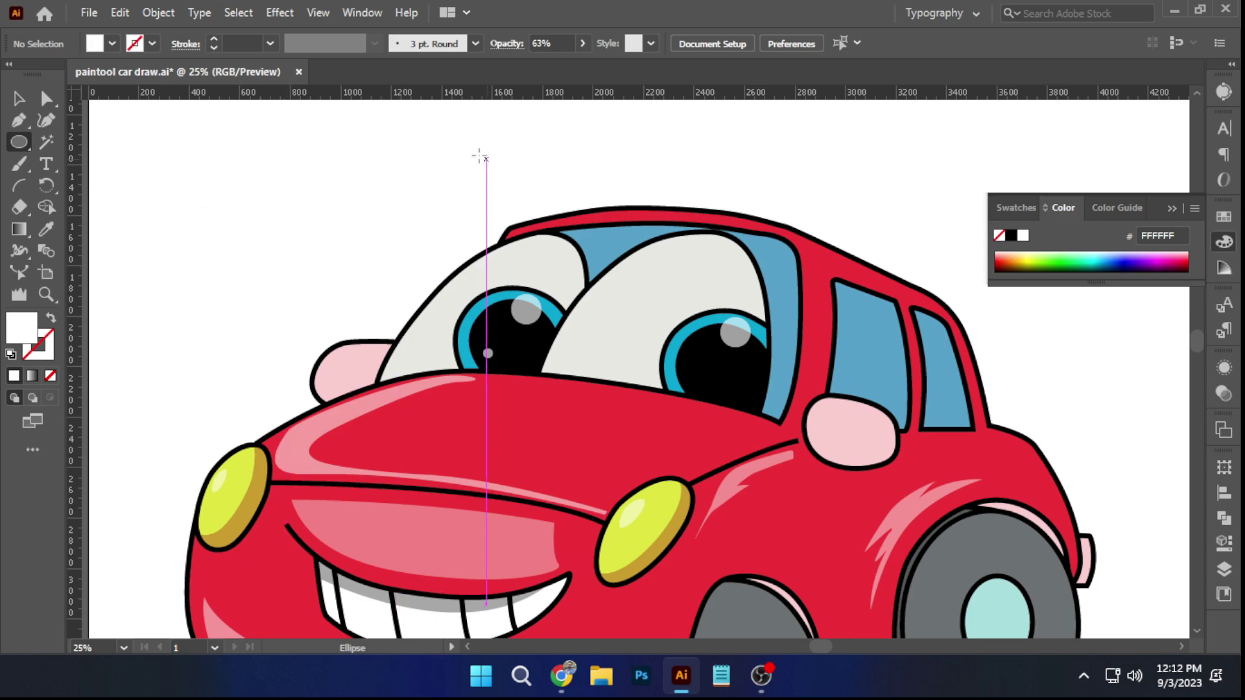
Copy the small highlight circle to the lower left of the right eye's pupil
scroll(665, 478, up, 2)
click(309, 231)
scroll(314, 241, up, 1)
drag(325, 243, 526, 266)
scroll(332, 251, down, 3)
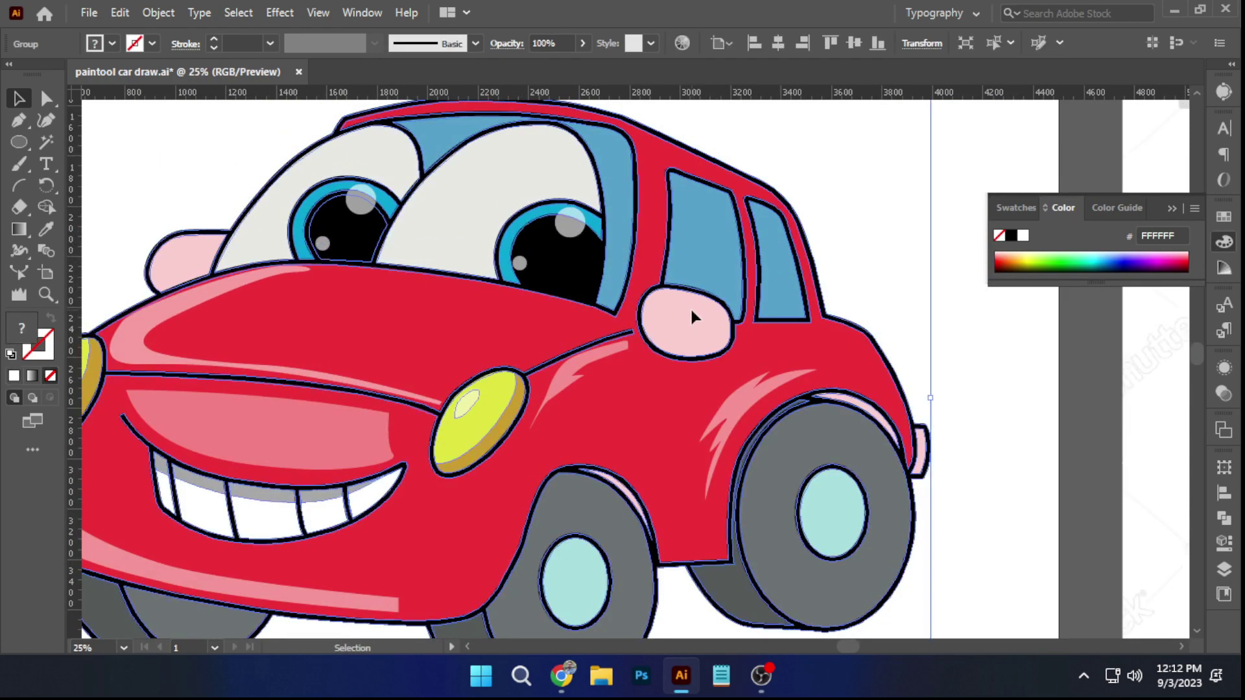
double_click(690, 307)
shift+click(186, 247)
scroll(483, 221, down, 2)
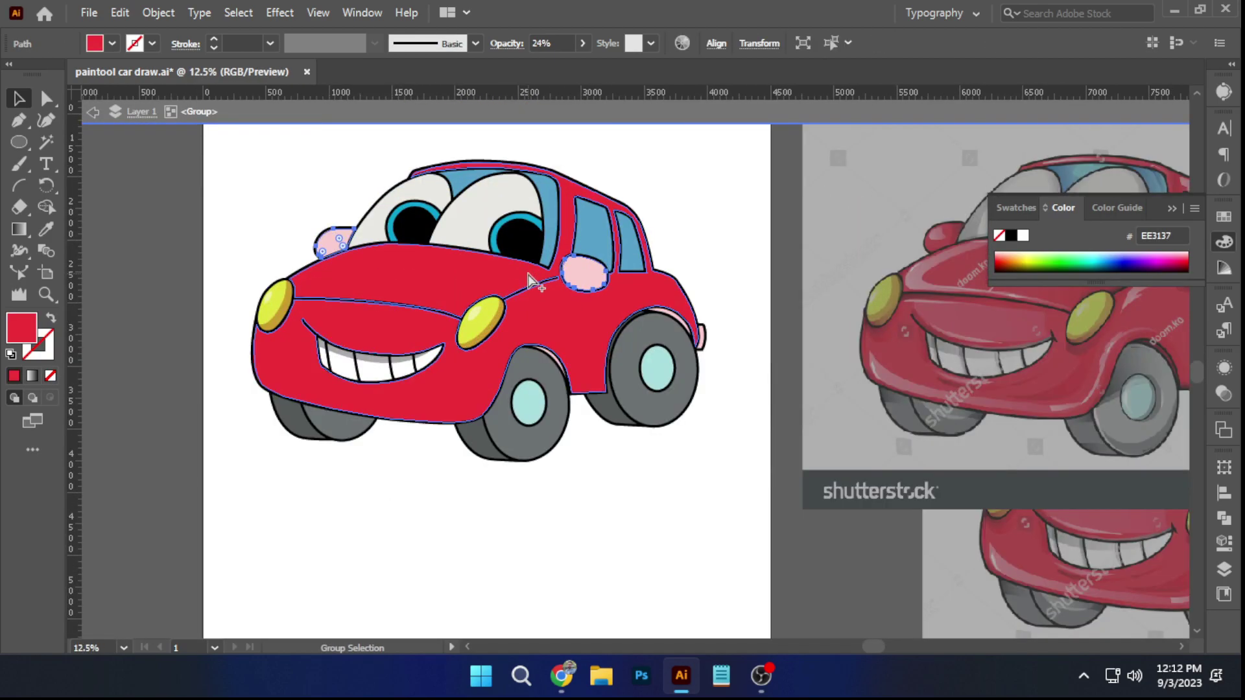
drag(618, 275, 552, 339)
double_click(620, 219)
Recolor both pale pink side mirrors with the solid red sampled from the car body using the Eyedropper
double_click(523, 339)
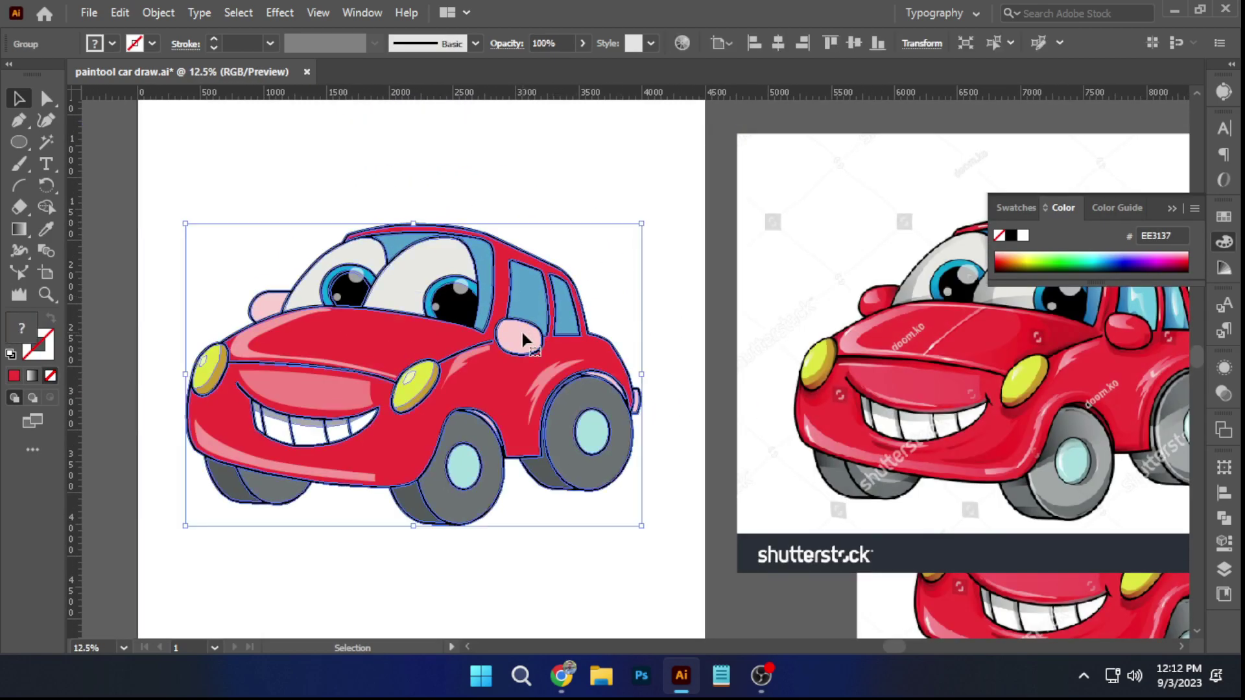
click(524, 340)
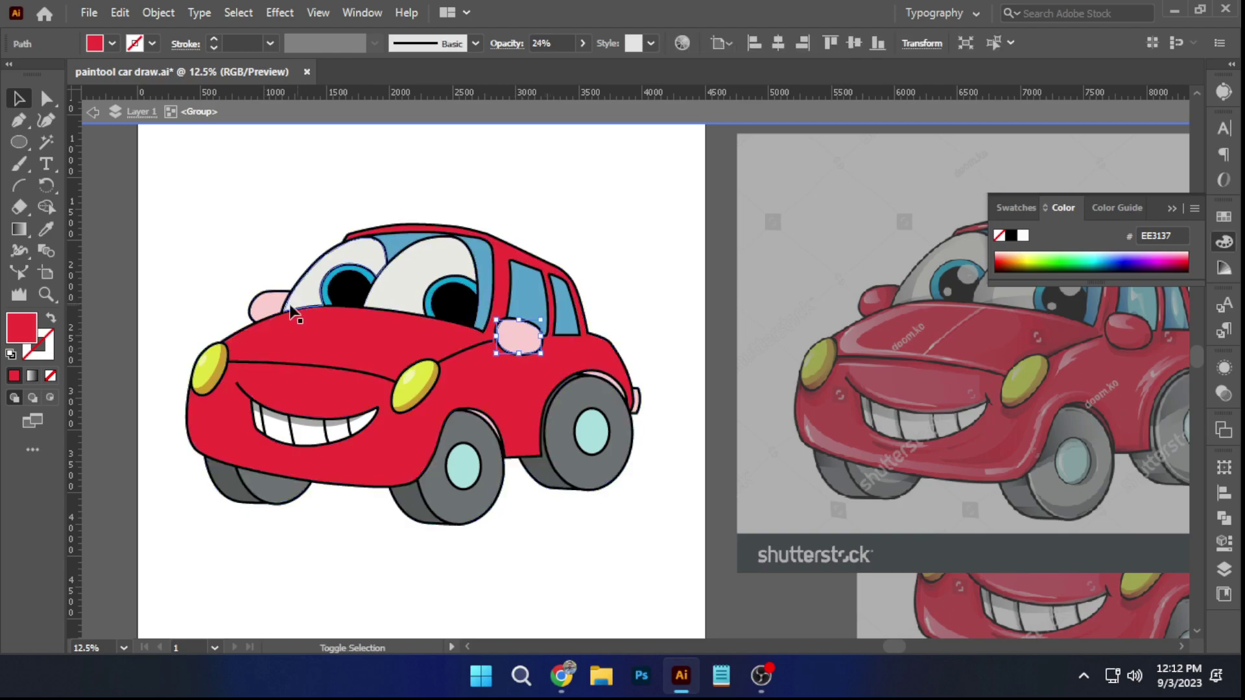
shift+click(266, 312)
click(46, 229)
click(416, 342)
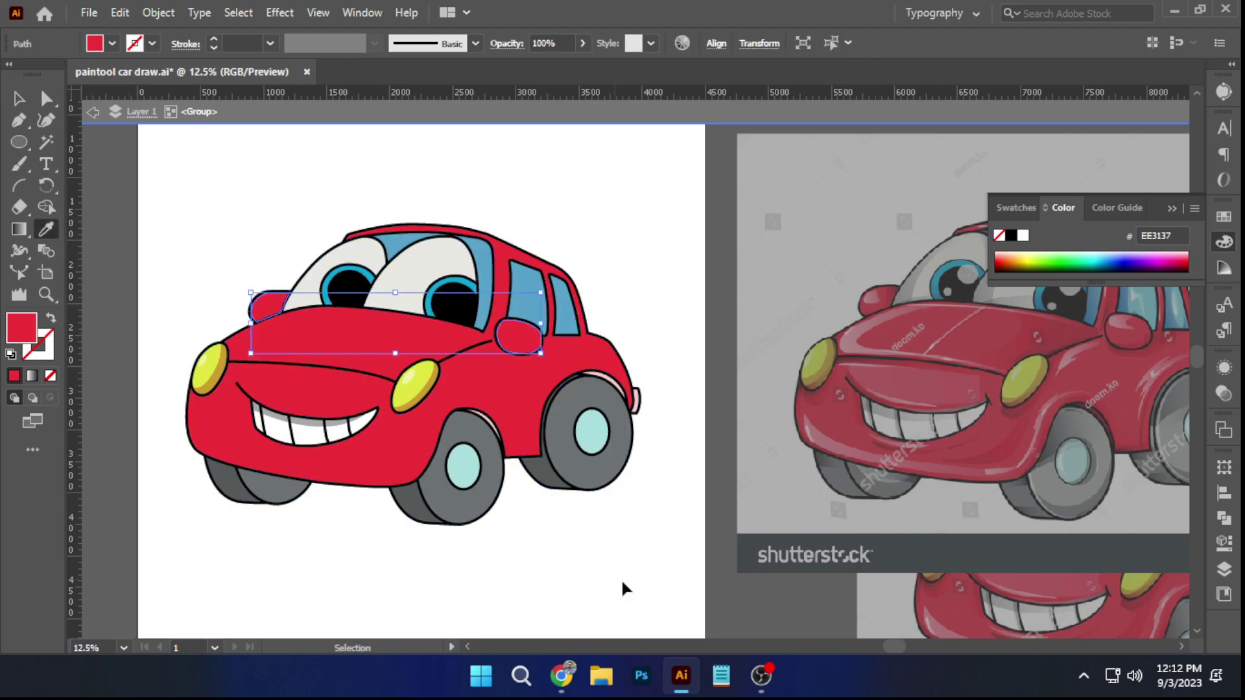
ctrl+double_click(611, 567)
Duplicate the left side mirror's red fill and offset the copy slightly down and right
drag(571, 502, 574, 520)
scroll(1137, 356, up, 2)
drag(1078, 322, 849, 363)
scroll(850, 364, left, 10)
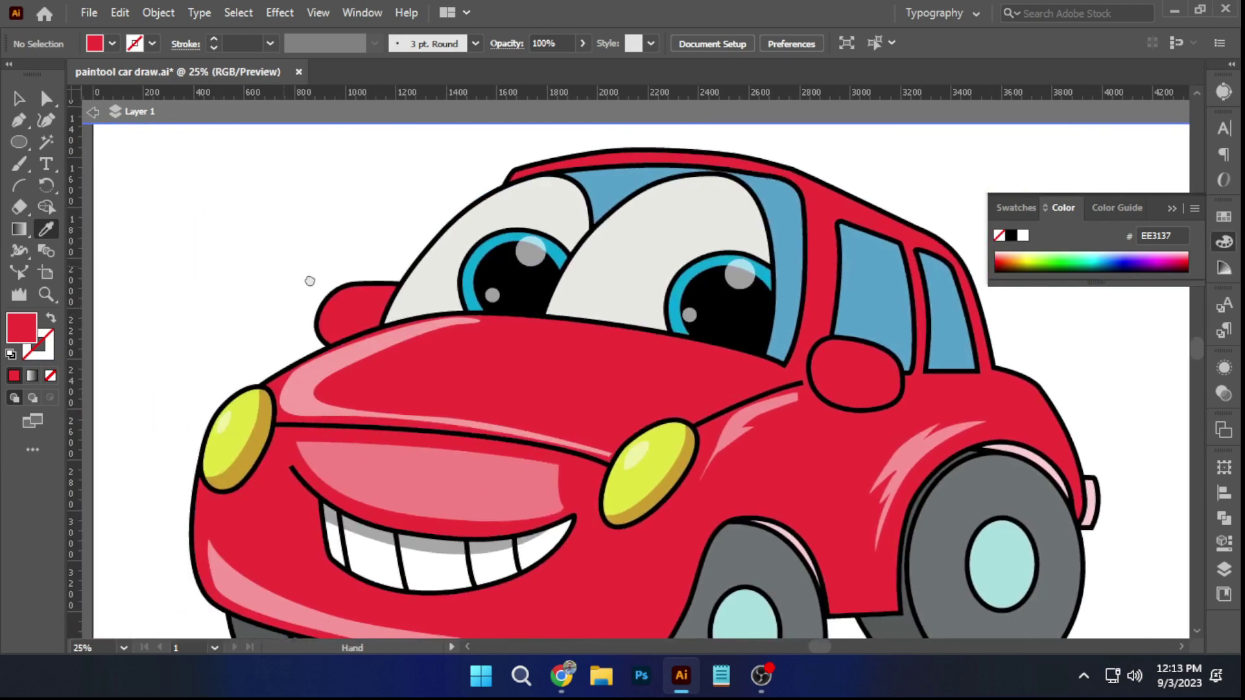
scroll(280, 269, up, 2)
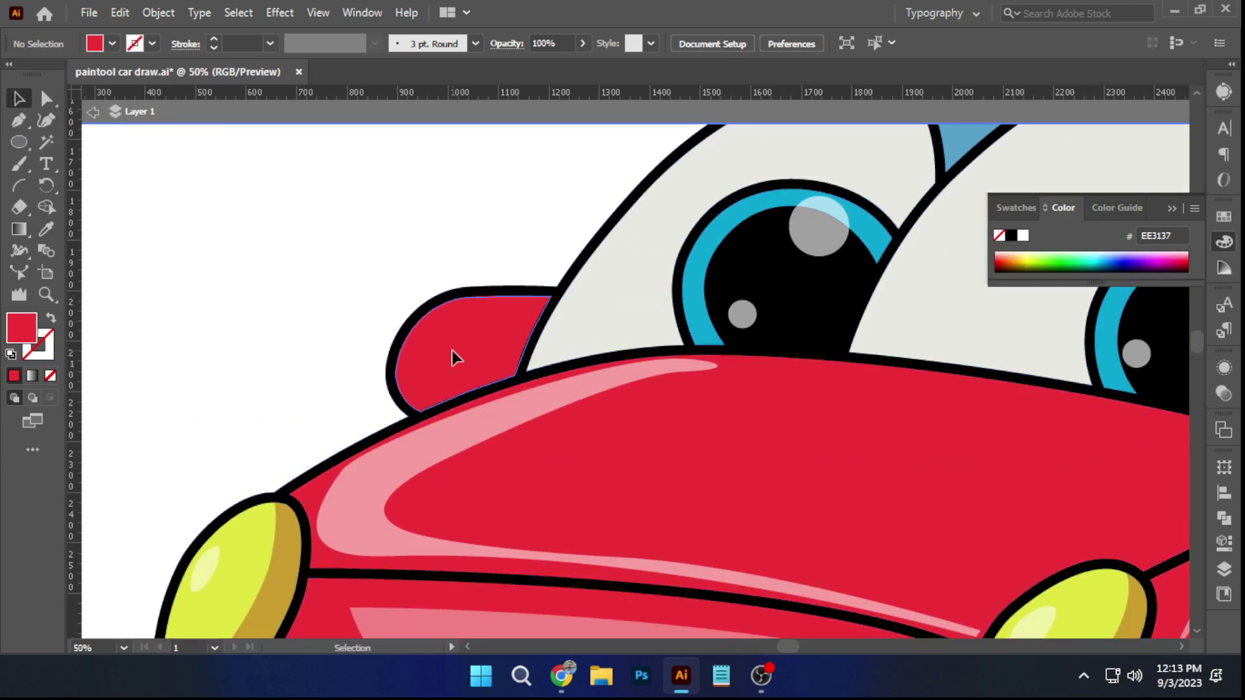
double_click(453, 350)
alt+drag(453, 350, 461, 368)
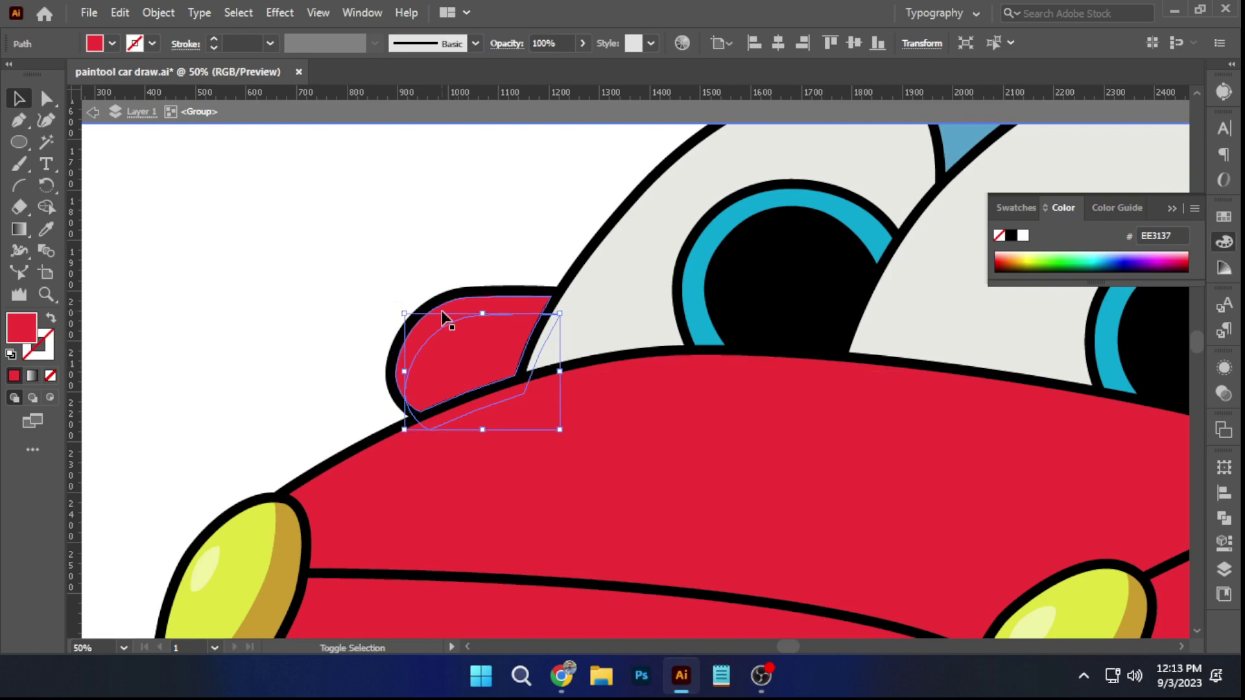
Remove the mirror copy's overhang with Shape Builder and select the curved strip along the left mirror's upper edge
shift+click(442, 312)
scroll(472, 388, up, 1)
alt+click(477, 403)
click(433, 293)
click(47, 98)
click(365, 279)
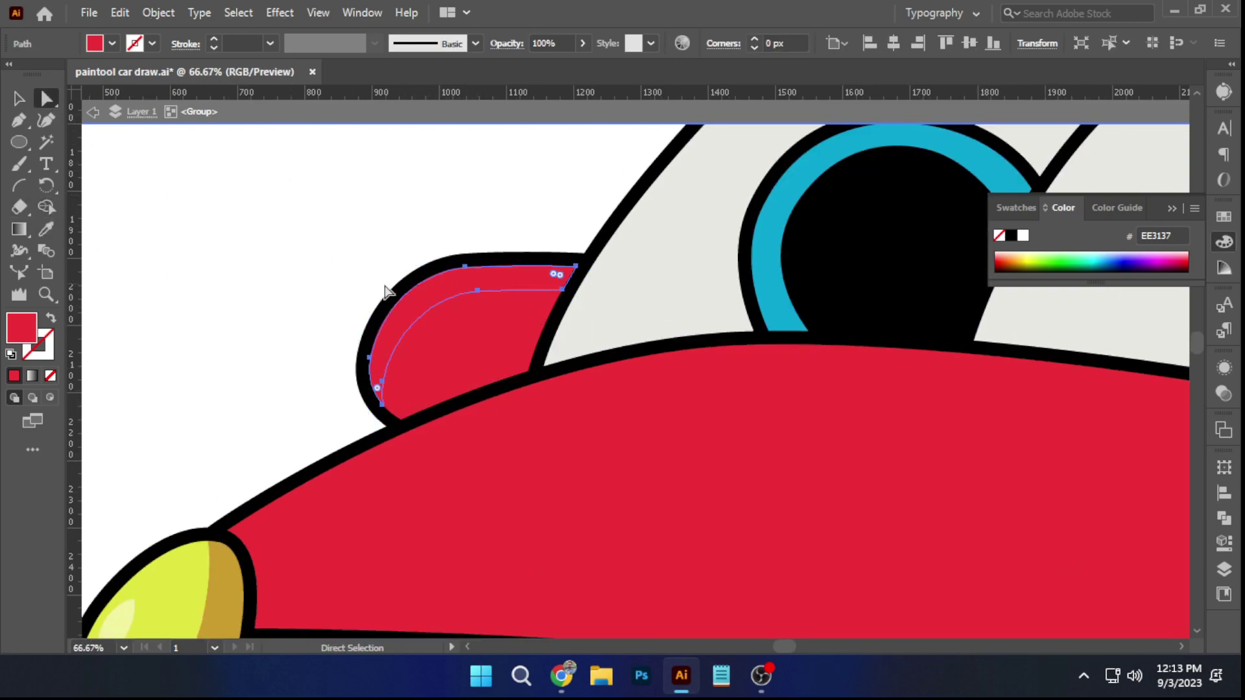
Fill the curved strip along the left mirror's upper edge with a darker red swatch and leave isolation mode
scroll(367, 282, down, 3)
scroll(323, 259, up, 2)
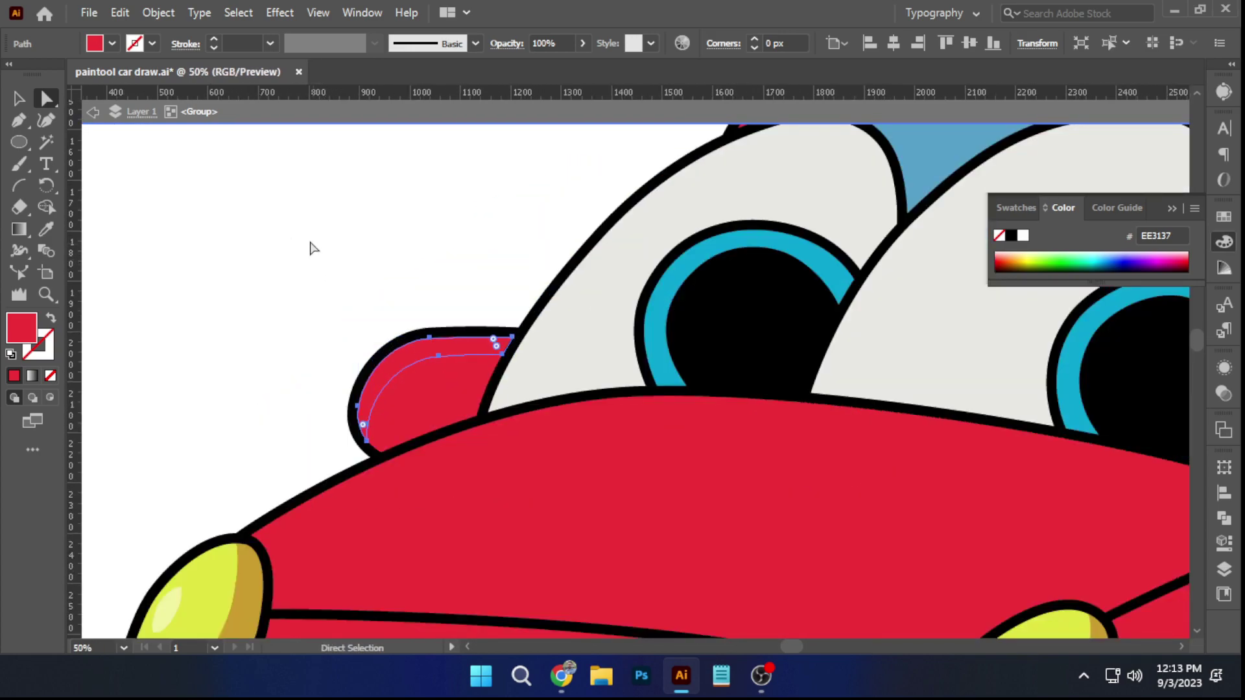
click(112, 43)
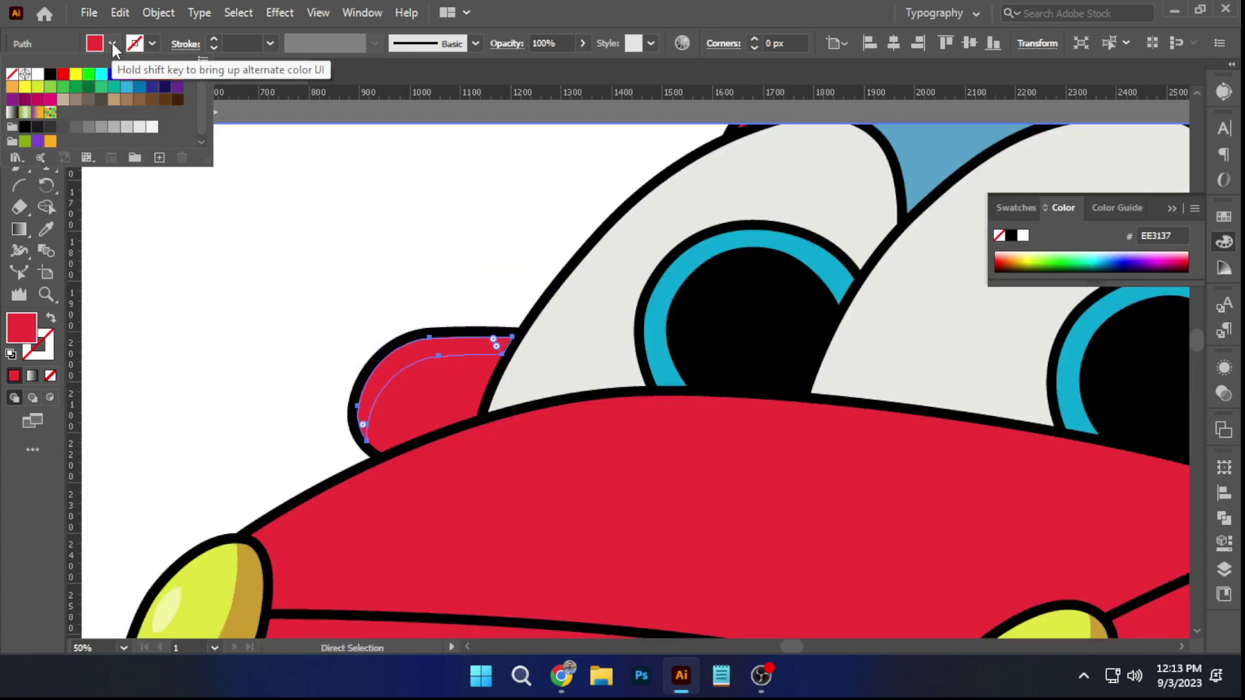
scroll(265, 290, down, 3)
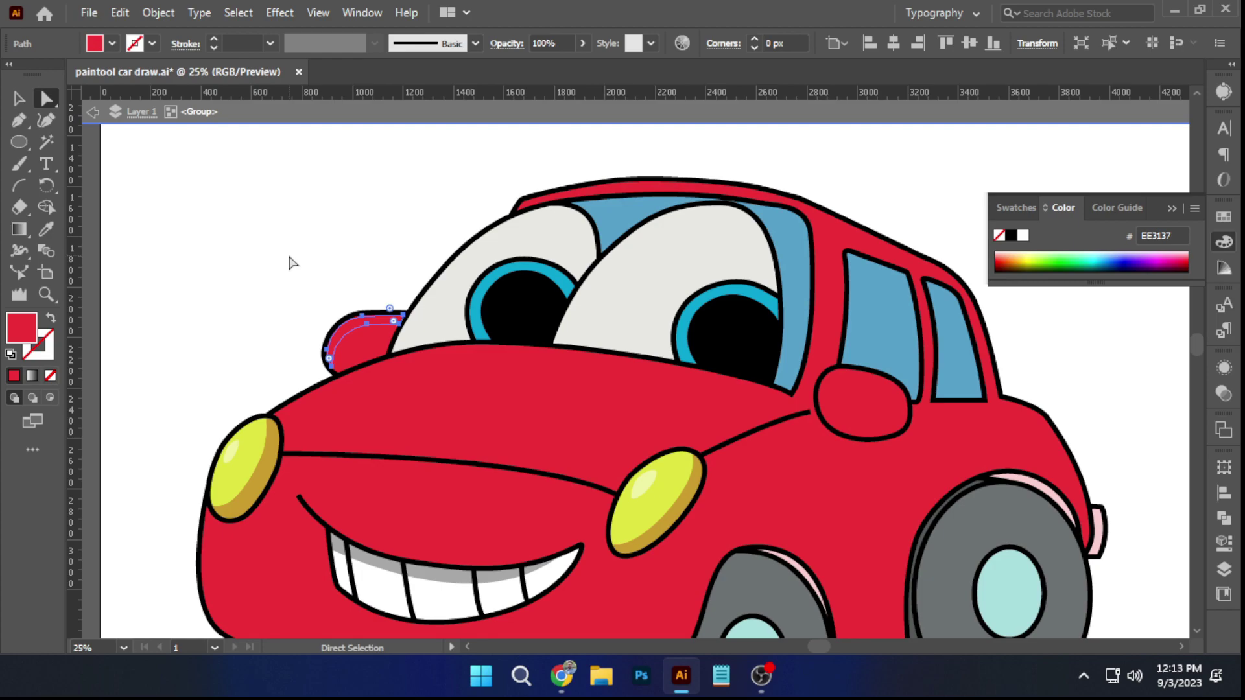
click(1225, 220)
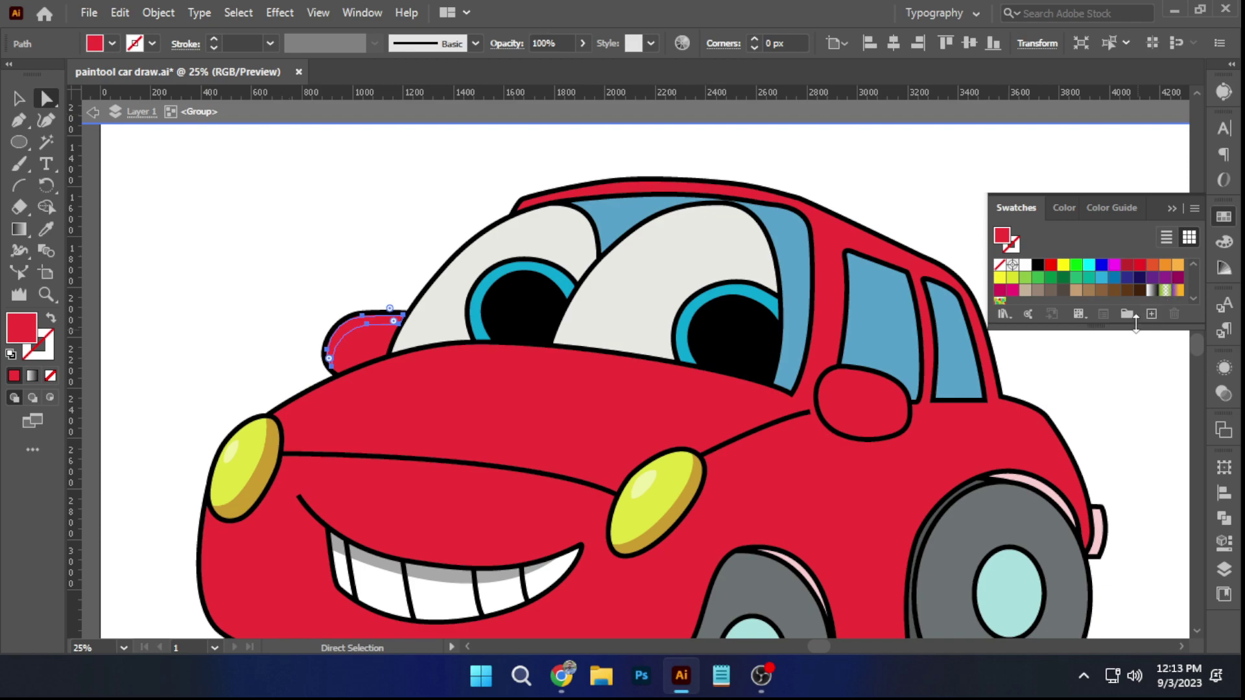
drag(1136, 325, 1121, 415)
click(1128, 268)
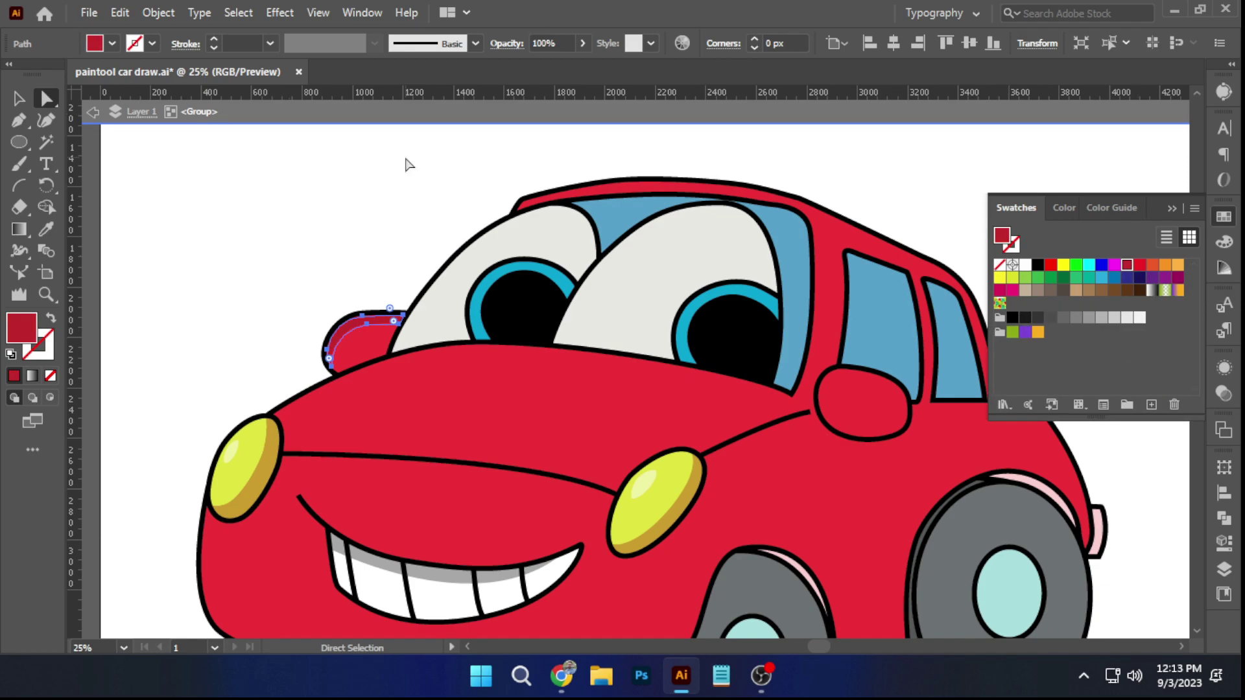
double_click(404, 156)
scroll(404, 156, down, 1)
click(1173, 208)
Duplicate the right side mirror's red fill slightly down and left, and remove the copy's overhang with Shape Builder
drag(584, 179, 394, 195)
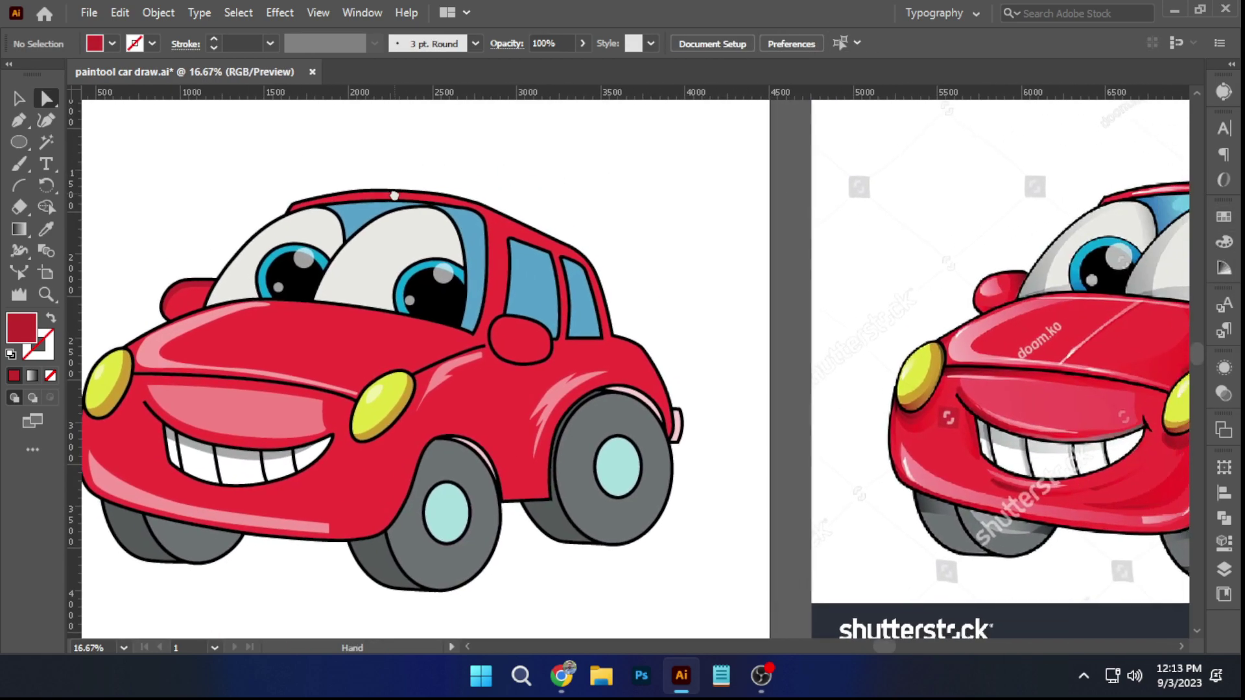
scroll(496, 334, up, 2)
drag(547, 355, 531, 354)
shift+click(558, 313)
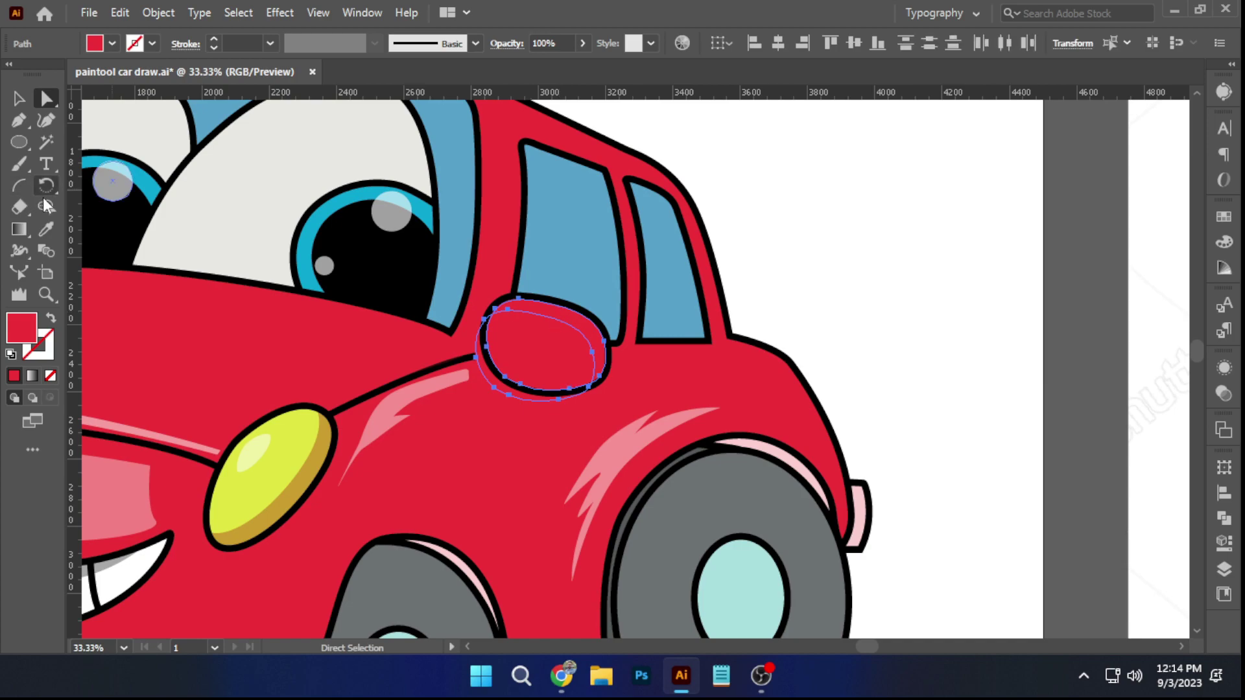
click(46, 208)
scroll(645, 416, up, 2)
alt+click(349, 341)
click(511, 226)
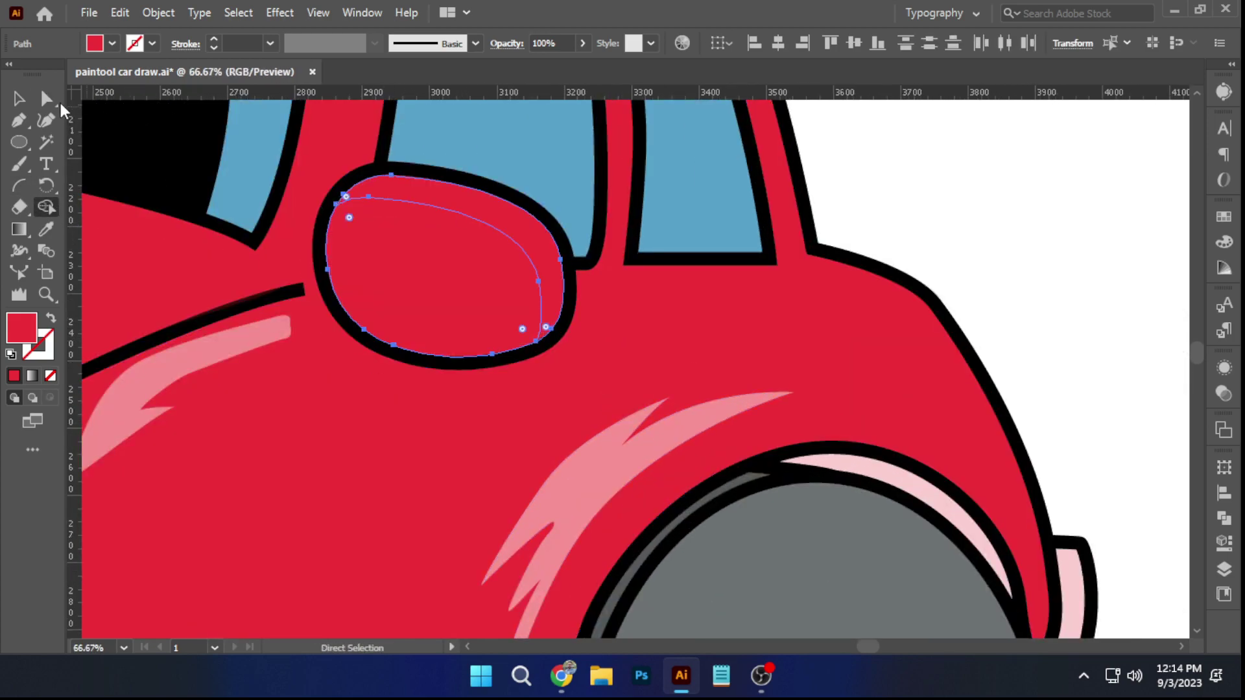
Recolor the curved strip on the right mirror with the dark red sampled from the left mirror's strip using the Eyedropper
click(46, 99)
scroll(454, 290, down, 4)
drag(447, 279, 513, 295)
key(ctrl+shift+a)
scroll(493, 262, up, 2)
click(587, 322)
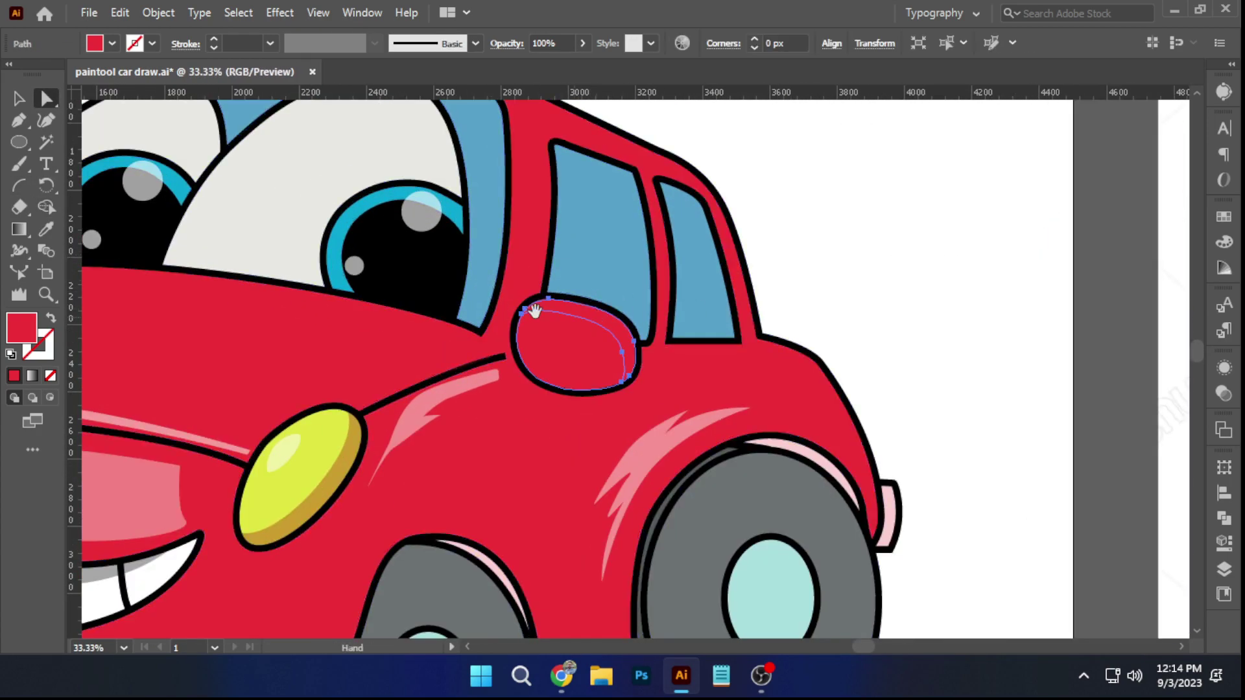
drag(586, 325, 991, 400)
click(47, 230)
scroll(83, 242, up, 2)
click(549, 364)
scroll(548, 364, down, 5)
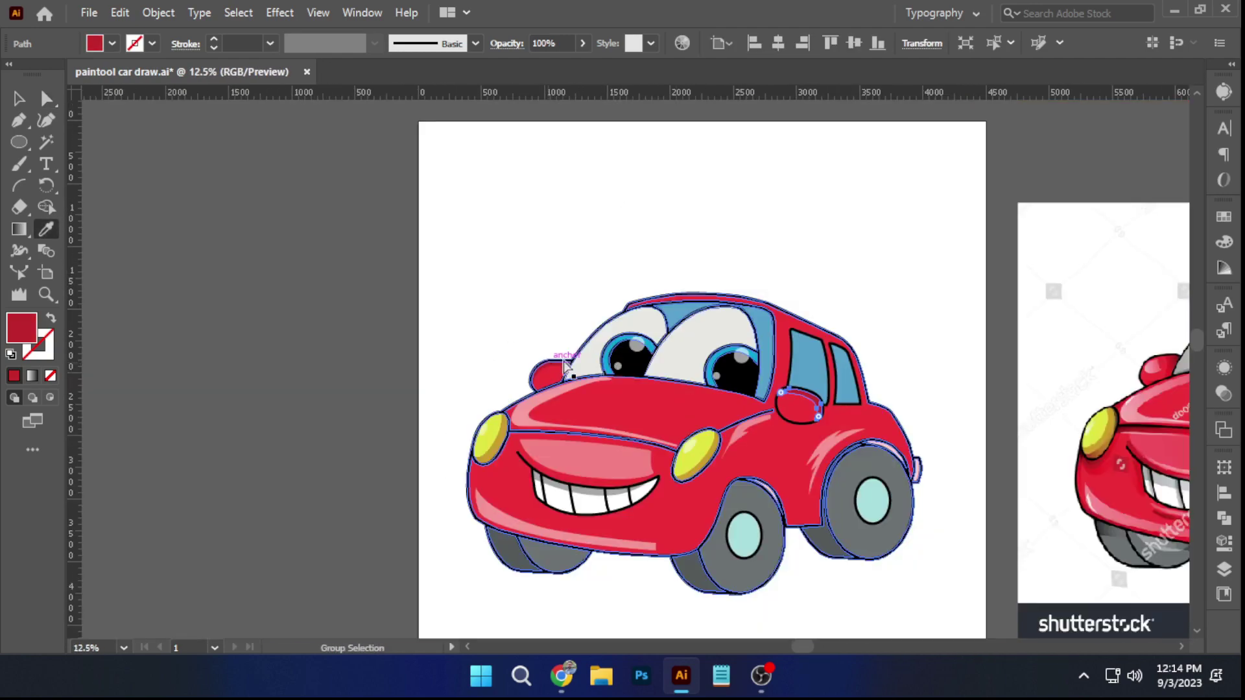
ctrl+click(884, 341)
Trace the pale highlight on the reference car's left mirror as a closed four-point curved shape with the Pen tool
scroll(884, 337, up, 1)
drag(882, 334, 869, 287)
drag(800, 220, 306, 233)
scroll(1080, 380, up, 7)
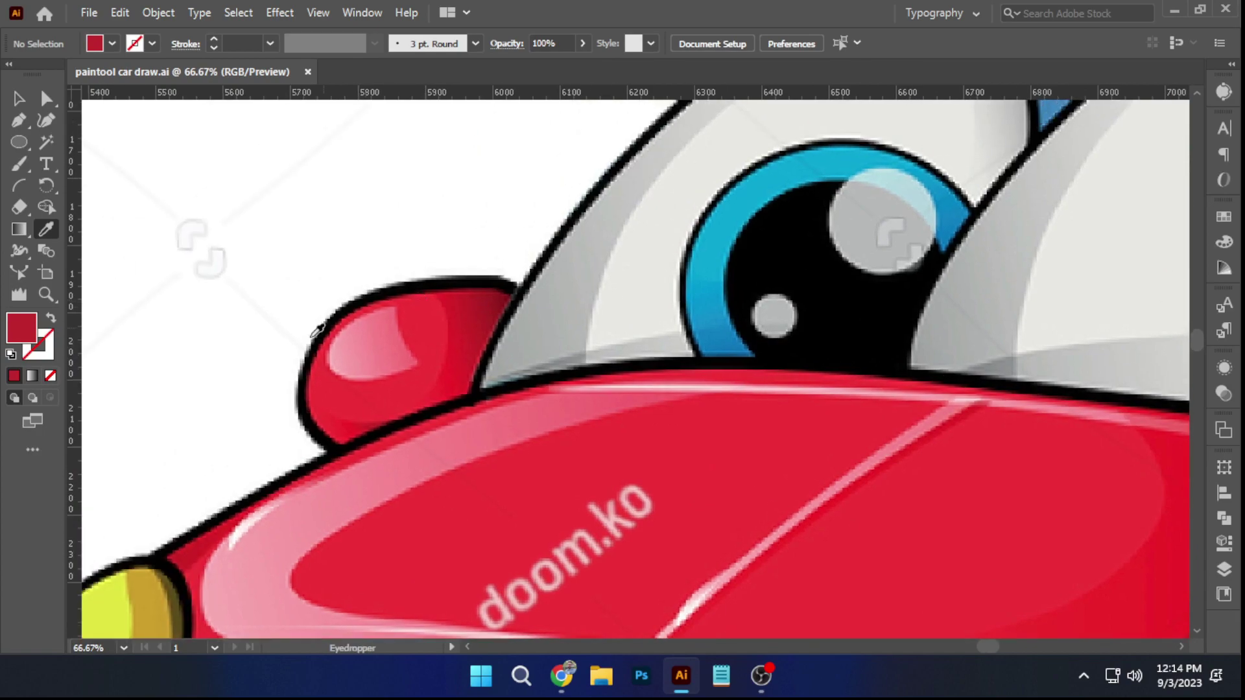
click(19, 120)
click(496, 235)
drag(560, 404, 605, 447)
click(560, 405)
drag(342, 445, 245, 401)
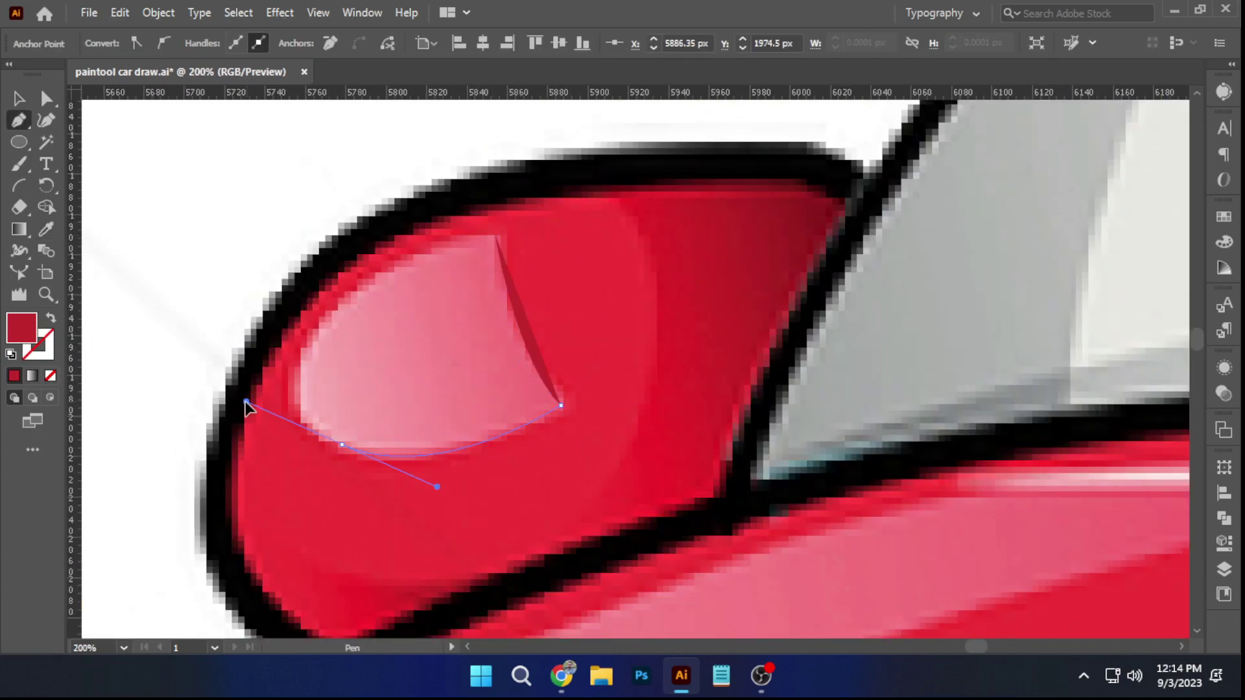
drag(342, 302, 362, 290)
drag(496, 236, 558, 229)
click(18, 98)
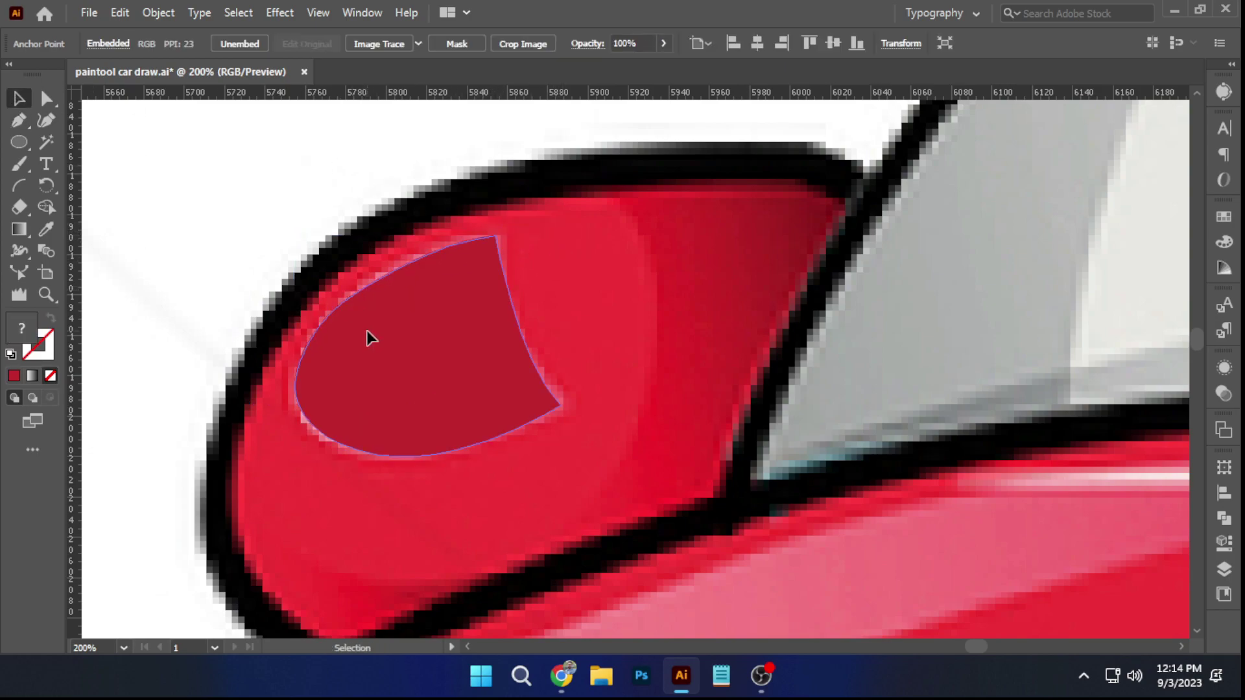
Fill the traced mirror highlight with white and lower its opacity to 49%
click(370, 336)
click(112, 43)
click(37, 74)
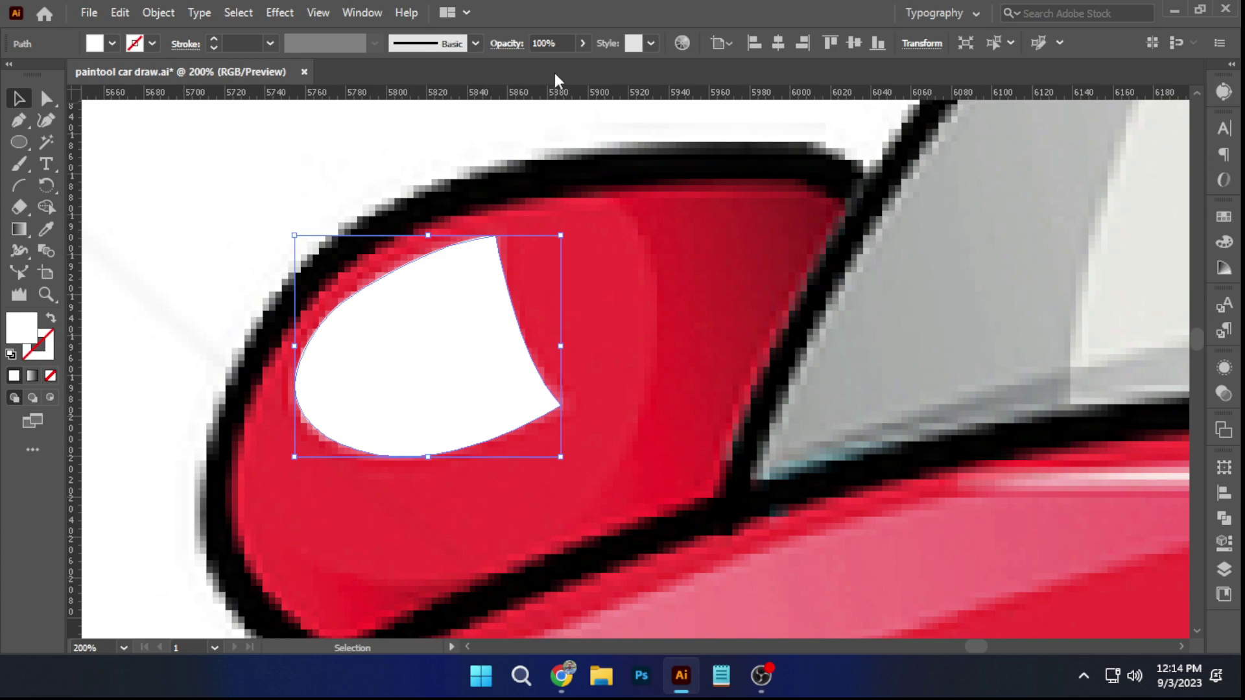
click(583, 42)
drag(578, 65, 542, 65)
click(394, 125)
Move the semi-transparent highlight from the reference image onto the drawn car's left side mirror
scroll(862, 332, down, 8)
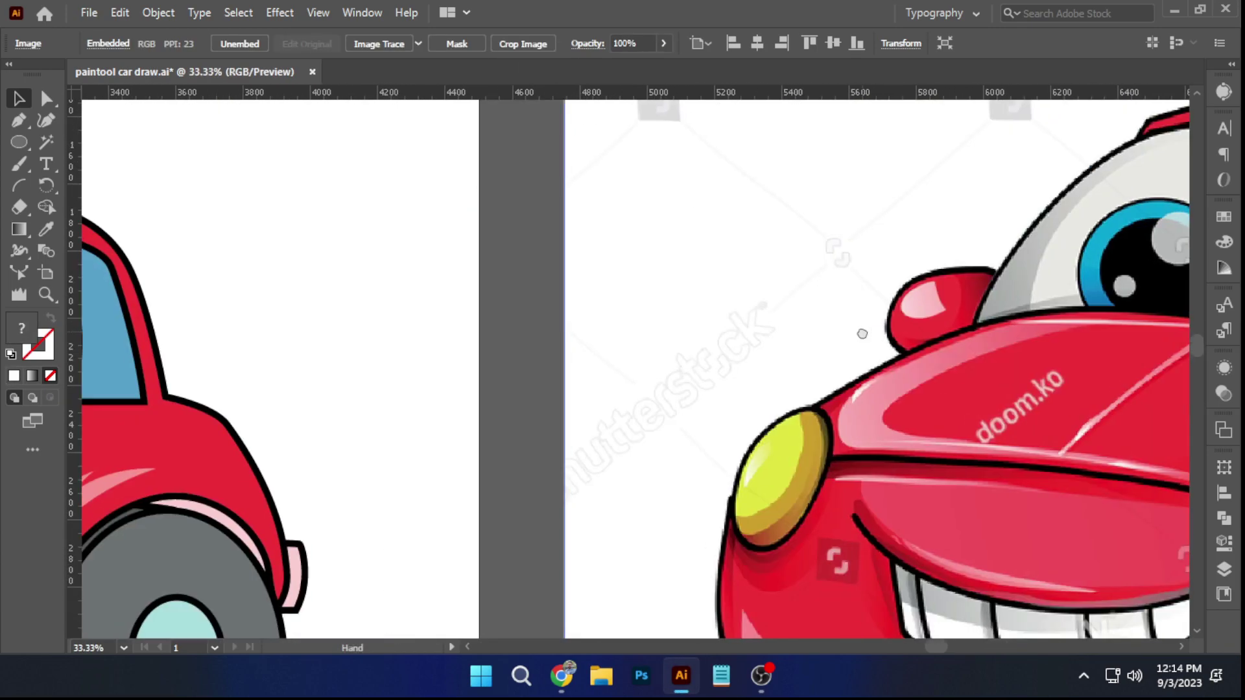
drag(830, 306, 225, 315)
click(219, 258)
scroll(227, 247, up, 2)
drag(227, 247, 440, 201)
scroll(454, 339, up, 2)
drag(452, 339, 439, 342)
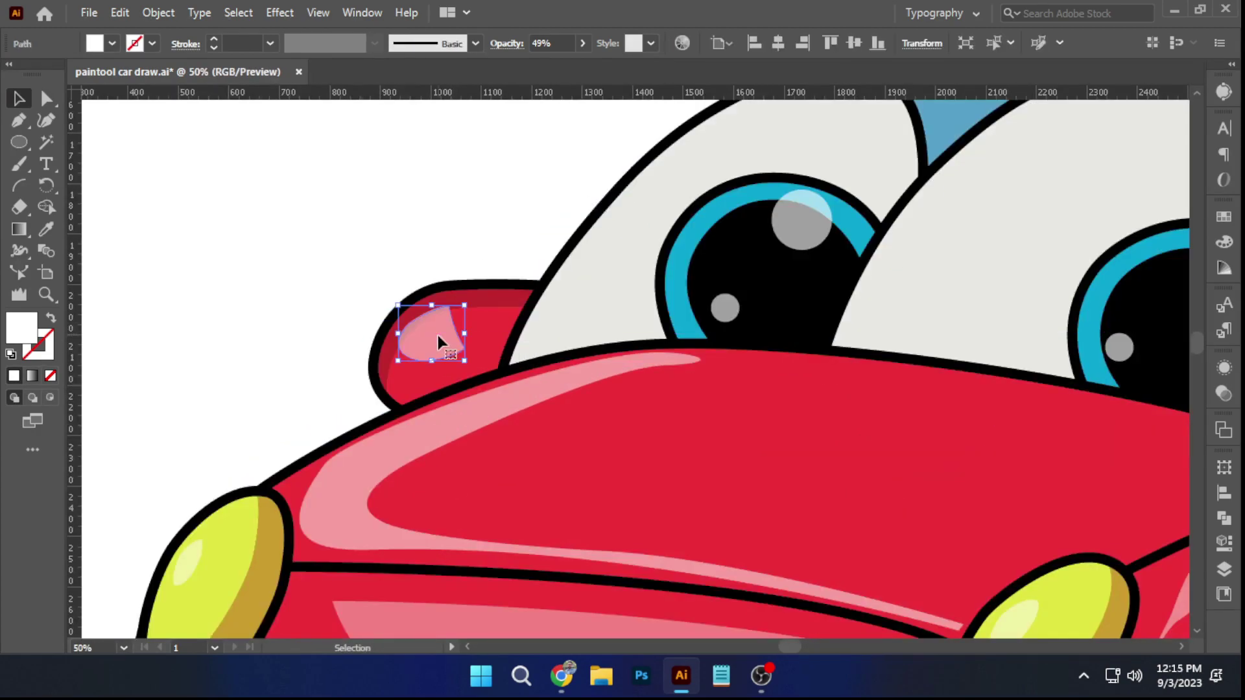
Copy the left mirror's highlight onto the right mirror, then rotate and widen it to follow the mirror's upper edge
scroll(439, 343, down, 3)
click(531, 225)
drag(978, 244, 484, 244)
drag(243, 248, 621, 263)
scroll(288, 358, up, 1)
drag(279, 356, 777, 411)
drag(976, 397, 415, 421)
drag(927, 467, 1109, 420)
scroll(381, 408, up, 3)
drag(473, 324, 495, 359)
drag(400, 364, 530, 353)
key(a)
click(917, 275)
Duplicate the front side window's blue fill and offset the copy down and to the right
scroll(917, 275, down, 4)
drag(942, 227, 453, 259)
scroll(807, 245, down, 1)
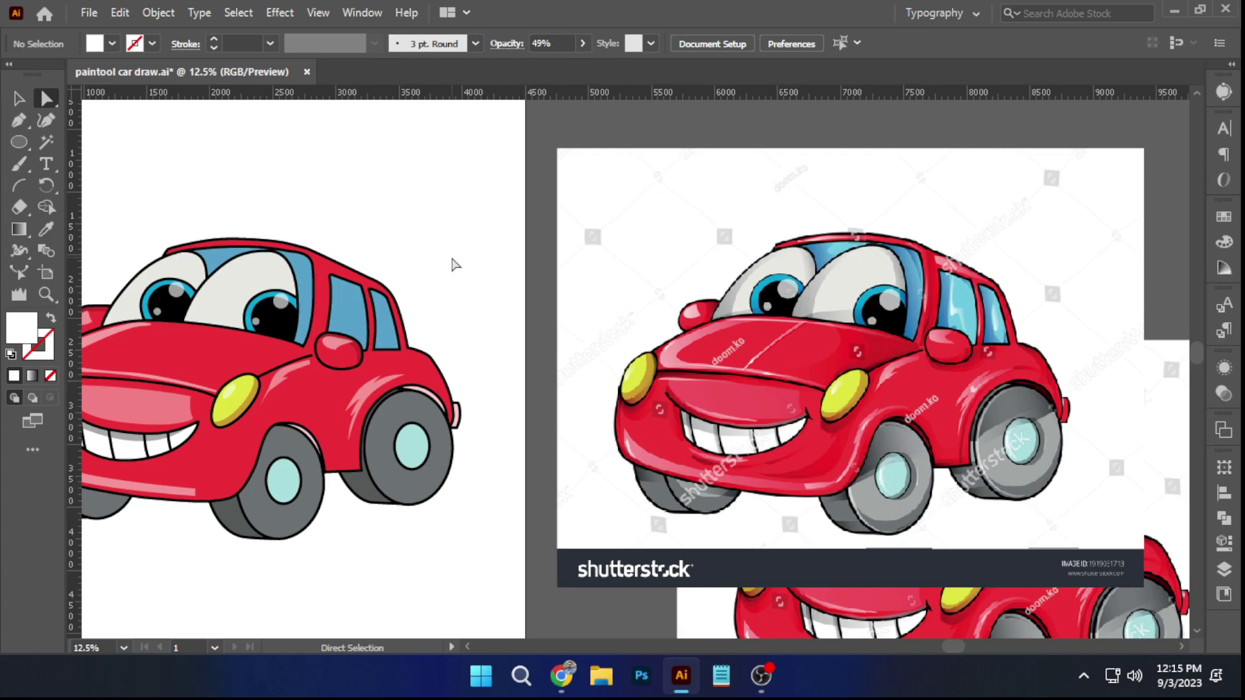
drag(377, 265, 485, 267)
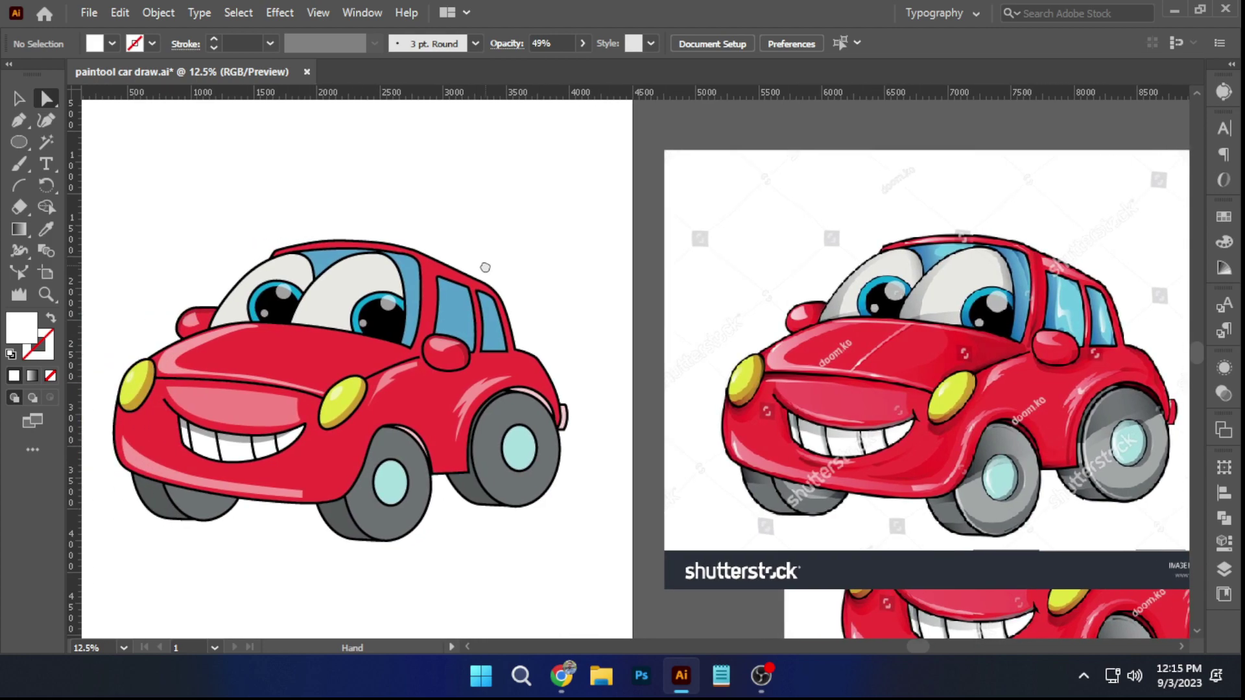
scroll(467, 320, up, 3)
click(467, 320)
drag(467, 320, 505, 345)
scroll(446, 251, up, 2)
drag(400, 222, 449, 294)
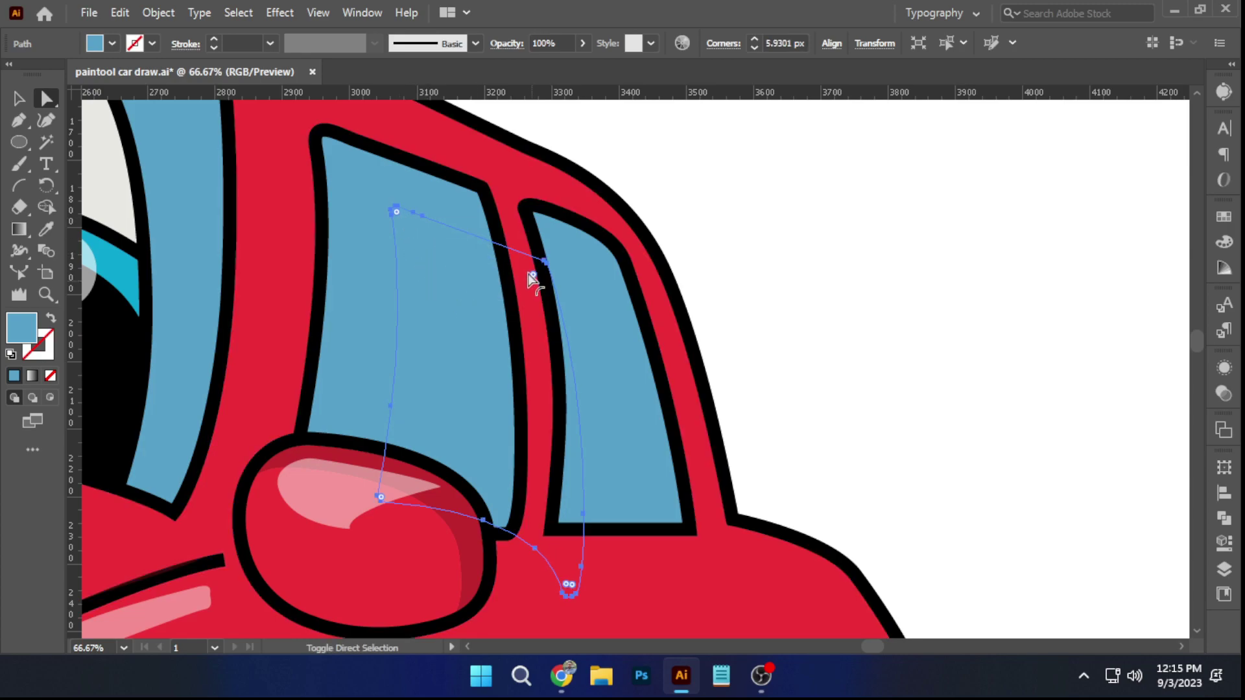
Remove the part of the window copy that extends beyond the front side window with Shape Builder
scroll(406, 217, up, 5)
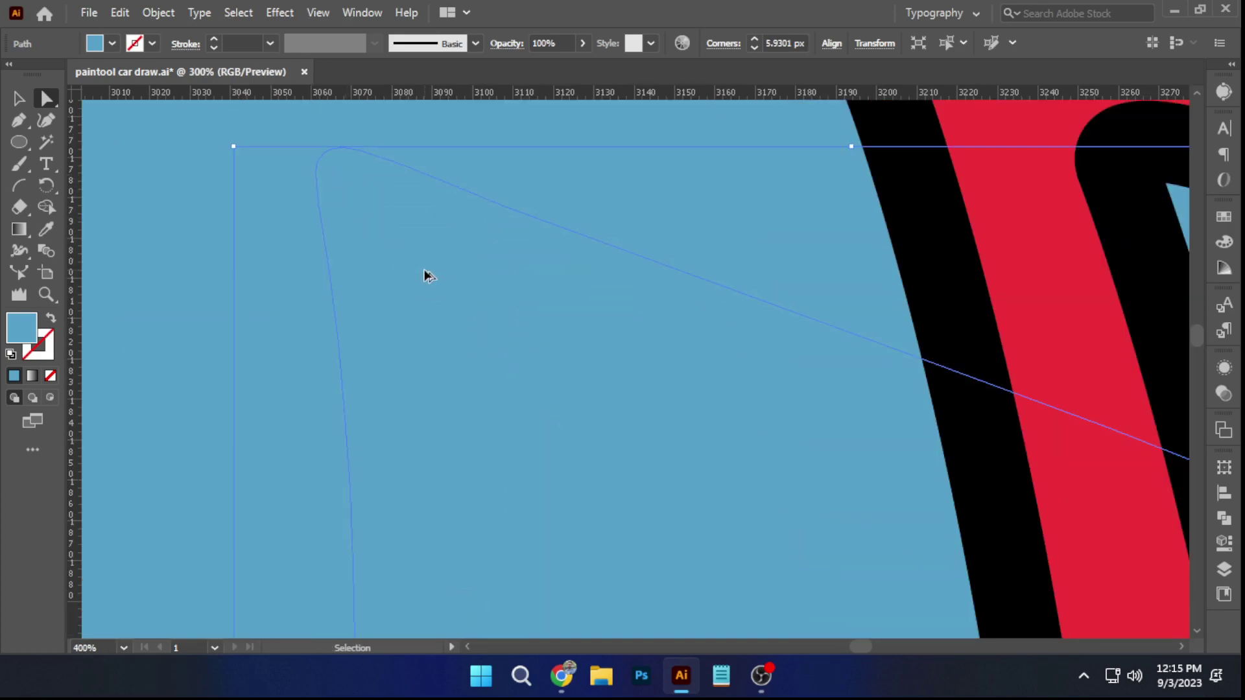
scroll(424, 271, down, 6)
ctrl+shift+click(393, 313)
click(705, 200)
click(453, 312)
shift+click(443, 258)
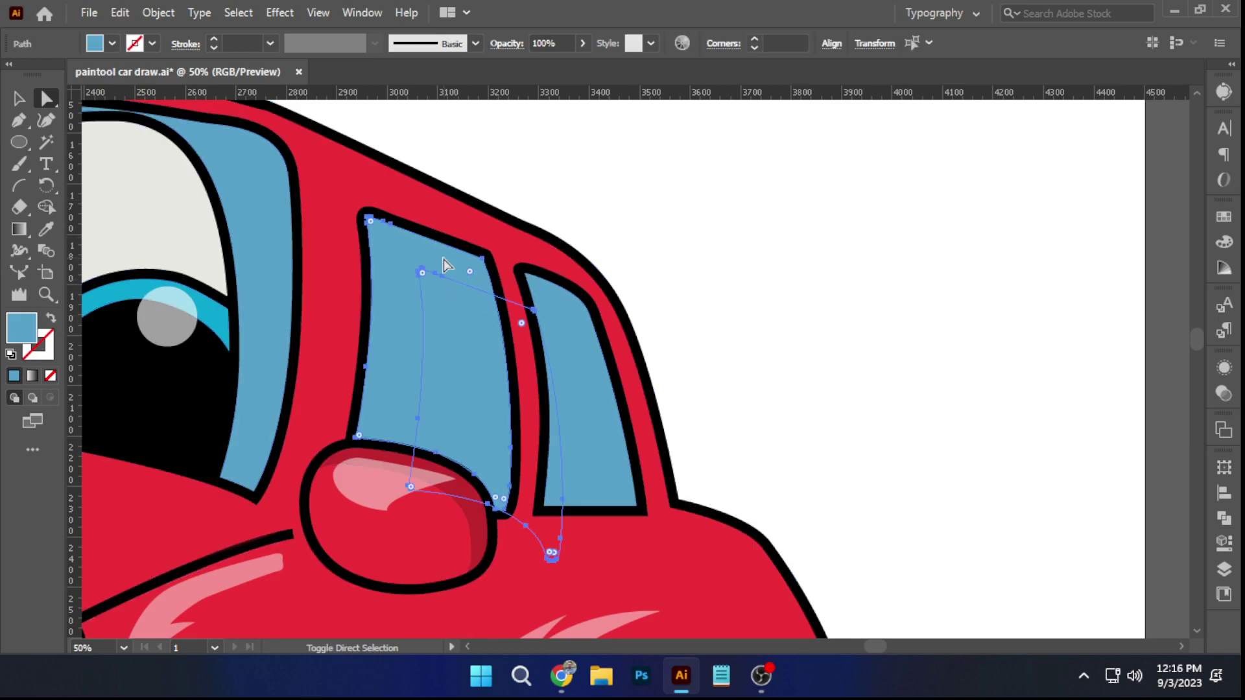
click(47, 208)
alt+click(532, 433)
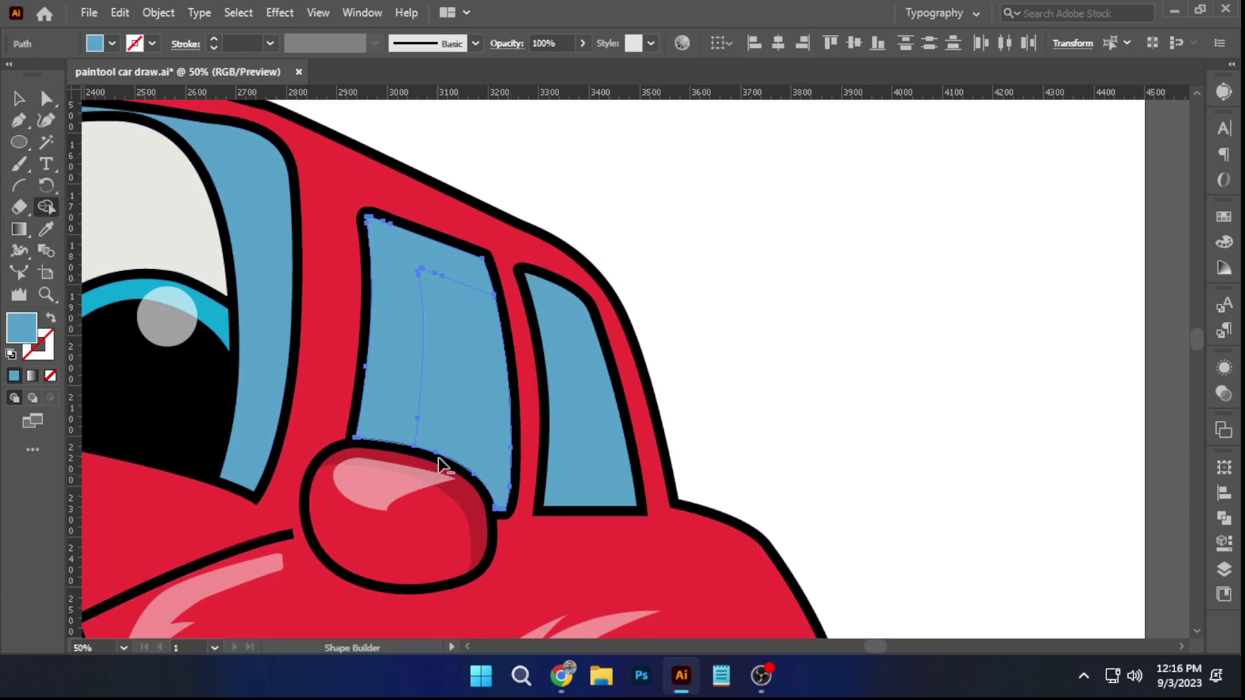
click(17, 95)
click(765, 256)
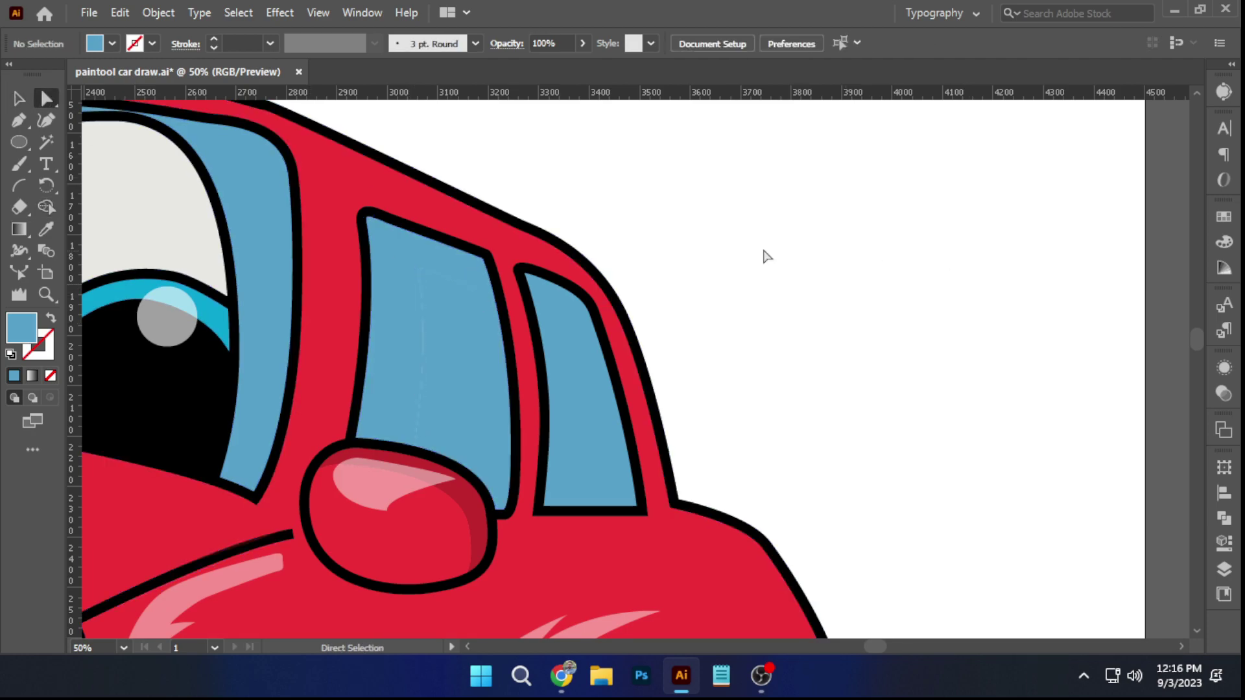
Recolor the trimmed shape inside the front side window with the light blue sampled from the reference car's window
click(458, 284)
scroll(936, 232, down, 4)
drag(937, 232, 421, 258)
click(47, 228)
click(913, 275)
ctrl+click(434, 188)
Try to lower the opacity of the light blue reflection in the front side window, then undo it and leave isolation mode
drag(358, 167, 453, 198)
scroll(370, 271, up, 3)
drag(440, 403, 505, 425)
key(ctrl+z)
ctrl+click(628, 245)
click(22, 100)
click(458, 388)
double_click(452, 395)
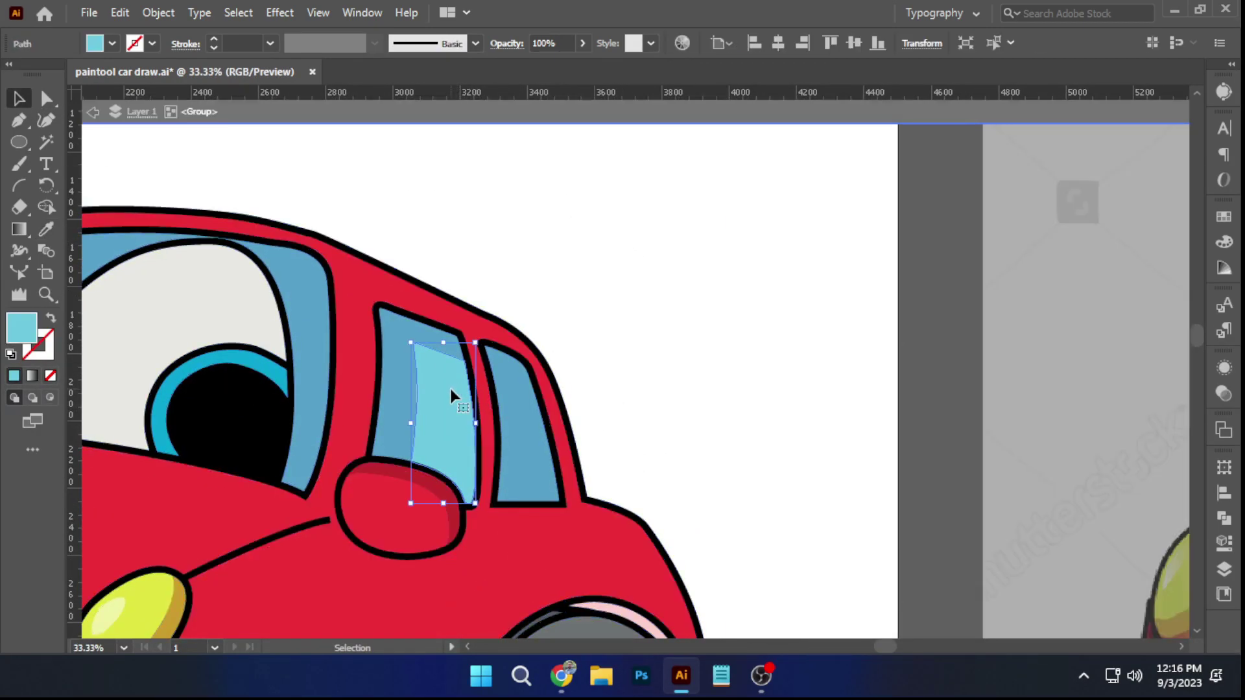
click(583, 43)
drag(578, 66, 546, 69)
key(ctrl+z)
ctrl+double_click(593, 202)
Duplicate the off-white fill of the left eye and offset the copy straight down
scroll(594, 201, down, 2)
scroll(594, 202, down, 1)
drag(594, 202, 612, 249)
scroll(378, 289, up, 3)
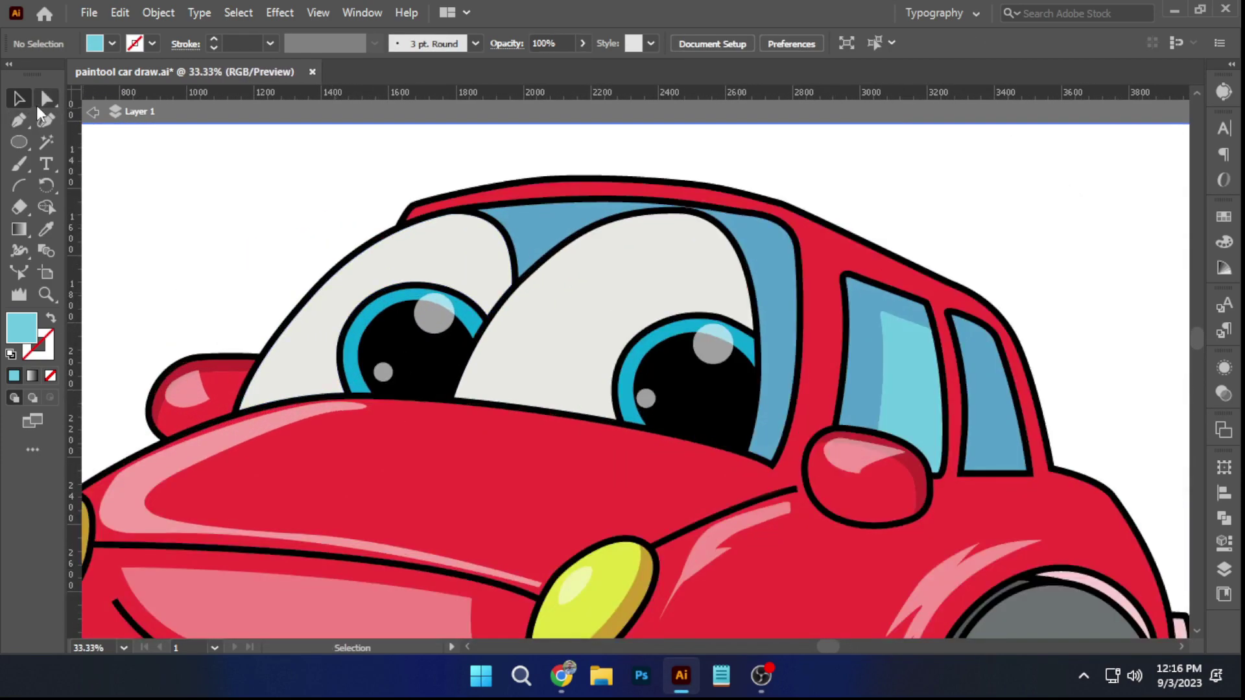
ctrl+click(445, 267)
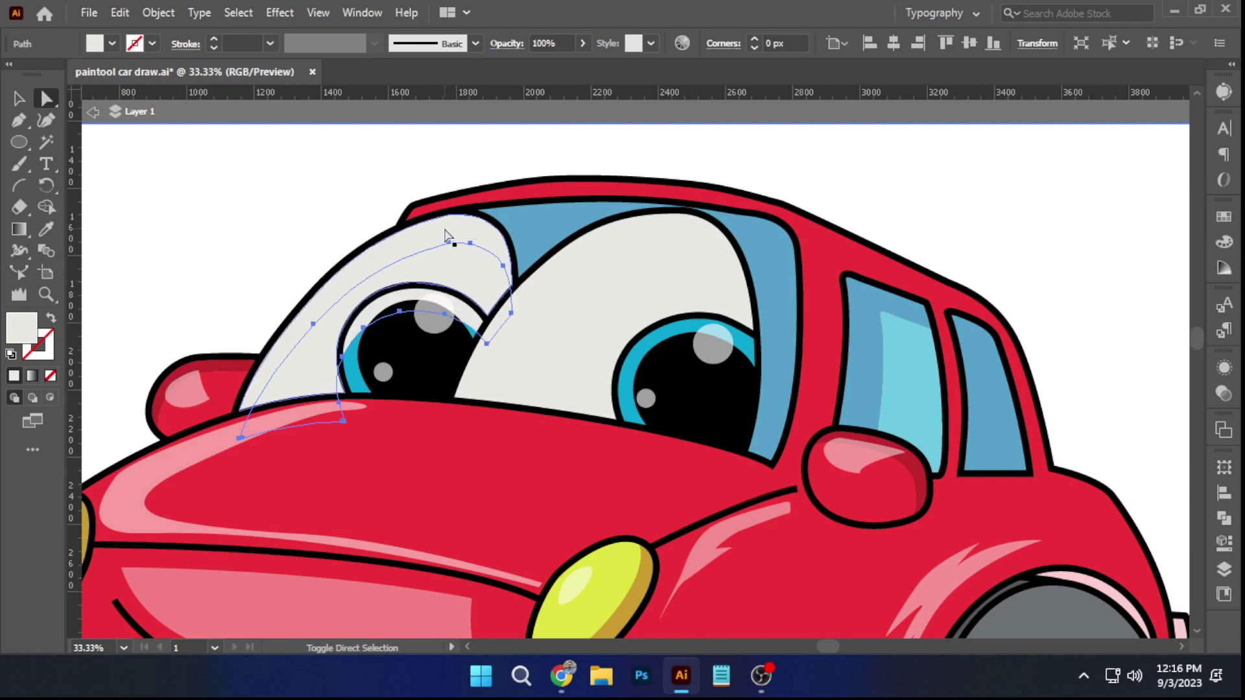
Remove the eye copy's overhang with Shape Builder and select the curved strip along the left eye's upper edge
click(46, 207)
scroll(447, 318, up, 1)
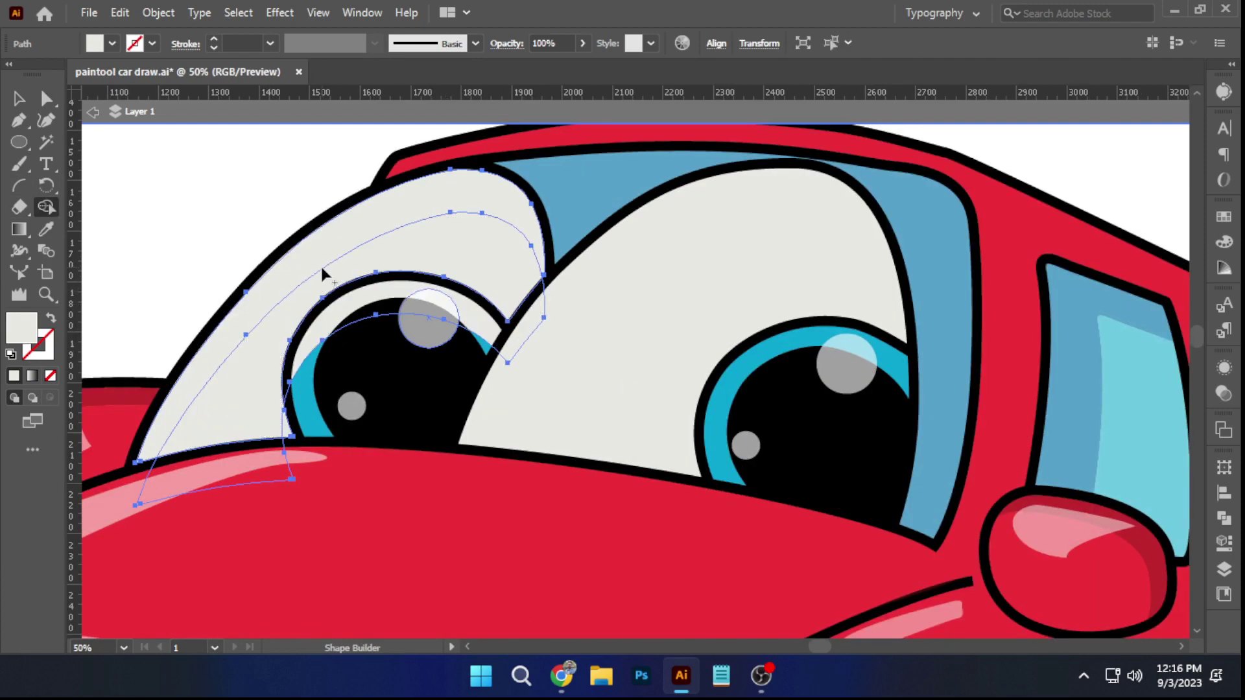
alt+click(487, 328)
alt+click(264, 451)
scroll(288, 443, up, 2)
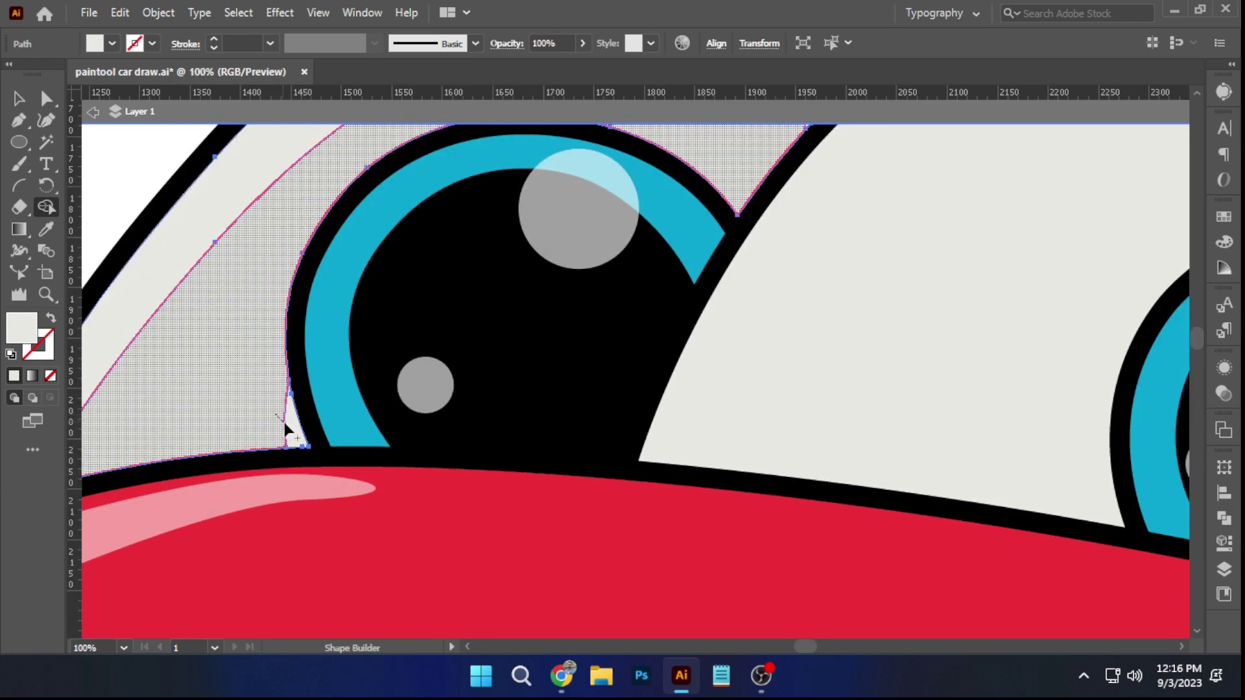
scroll(286, 422, down, 1)
scroll(332, 284, up, 2)
scroll(331, 283, down, 2)
key(a)
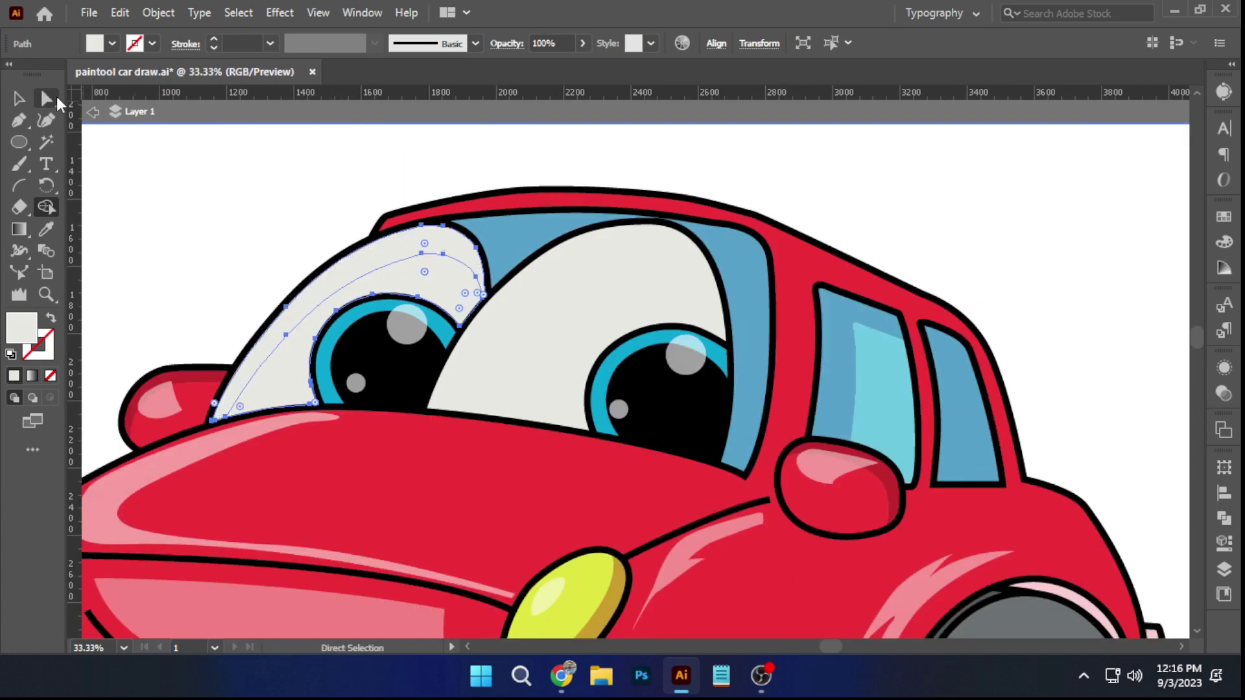
click(351, 278)
Try a black fill on the strip along the left eye's upper edge, then undo it
scroll(351, 278, down, 3)
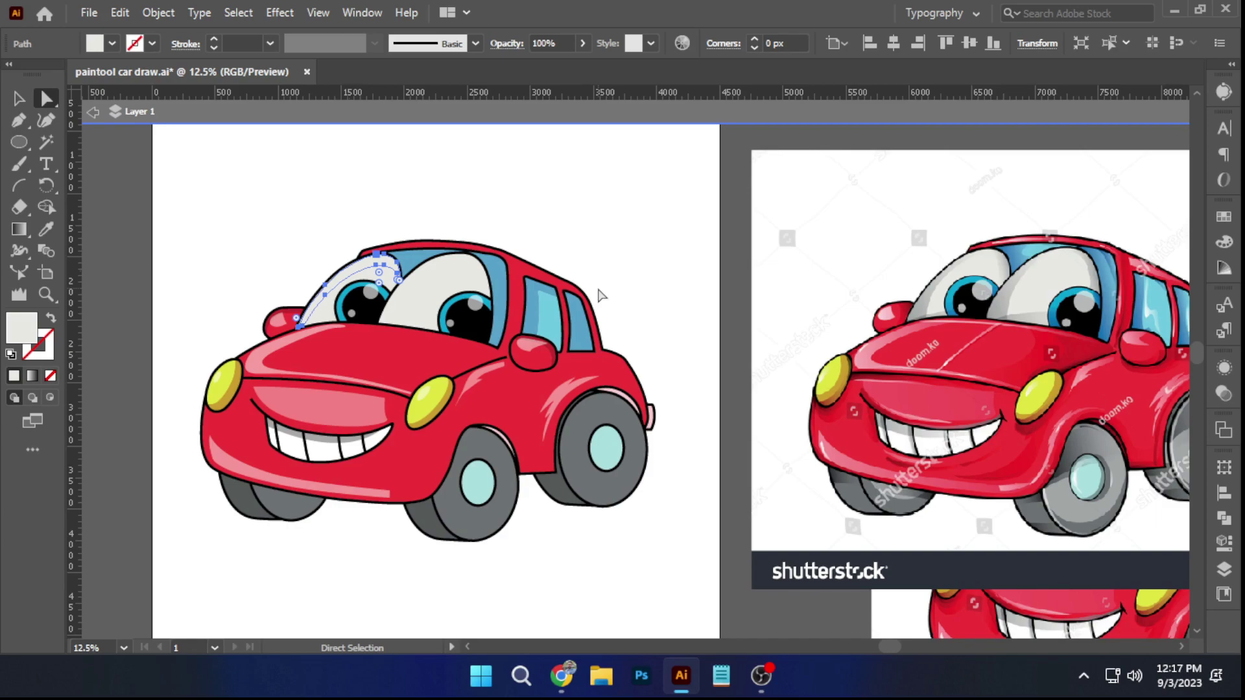
click(113, 47)
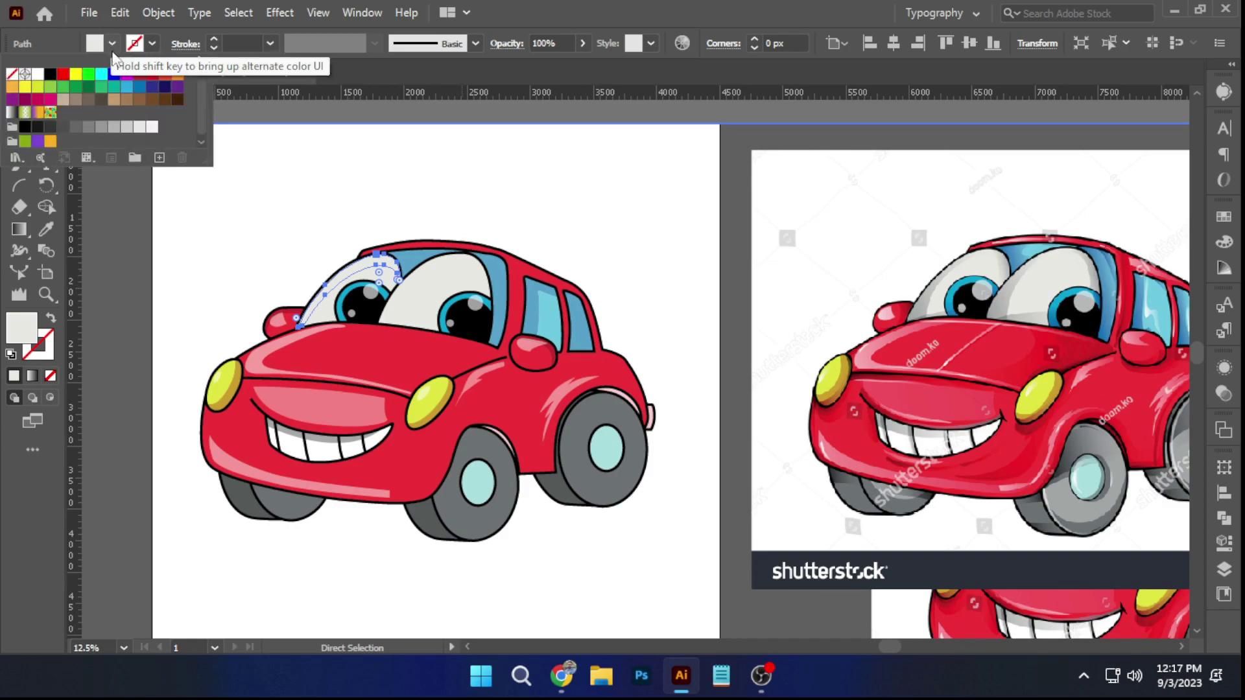
click(47, 72)
scroll(290, 234, up, 2)
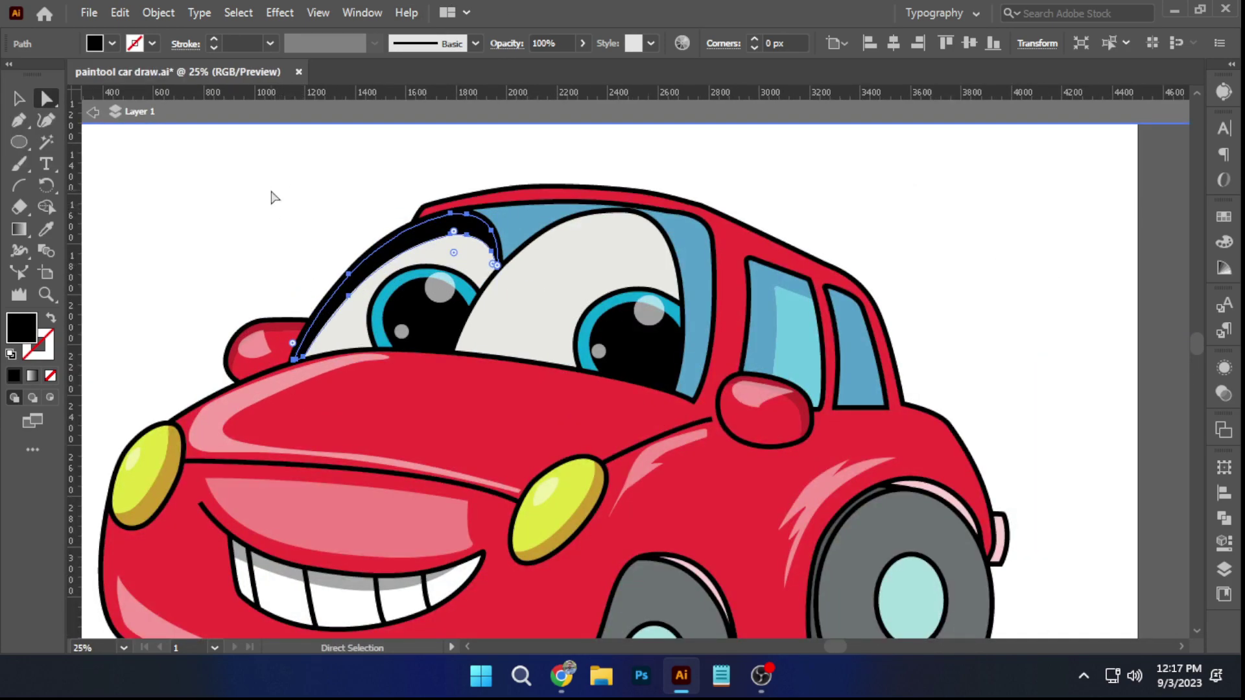
key(ctrl+z)
Fill the strip along the left eye's upper edge with a light gray swatch and leave isolation mode
click(113, 44)
click(134, 124)
click(116, 125)
click(125, 125)
double_click(258, 144)
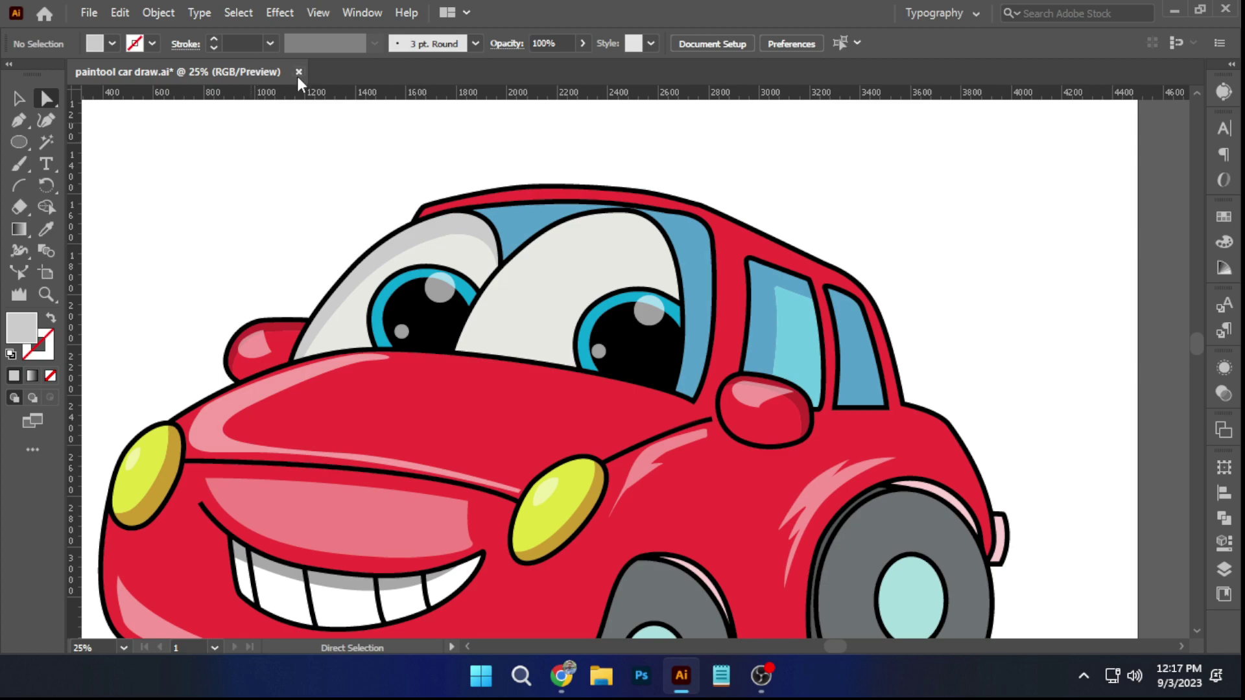
Duplicate the right eye's off-white fill slightly down and right, and trim the copy to the eye with Shape Builder
mouse_move(606, 251)
mouse_down()
mouse_move(618, 270)
mouse_move(610, 259)
mouse_up()
shift+click(583, 229)
click(46, 207)
click(567, 322)
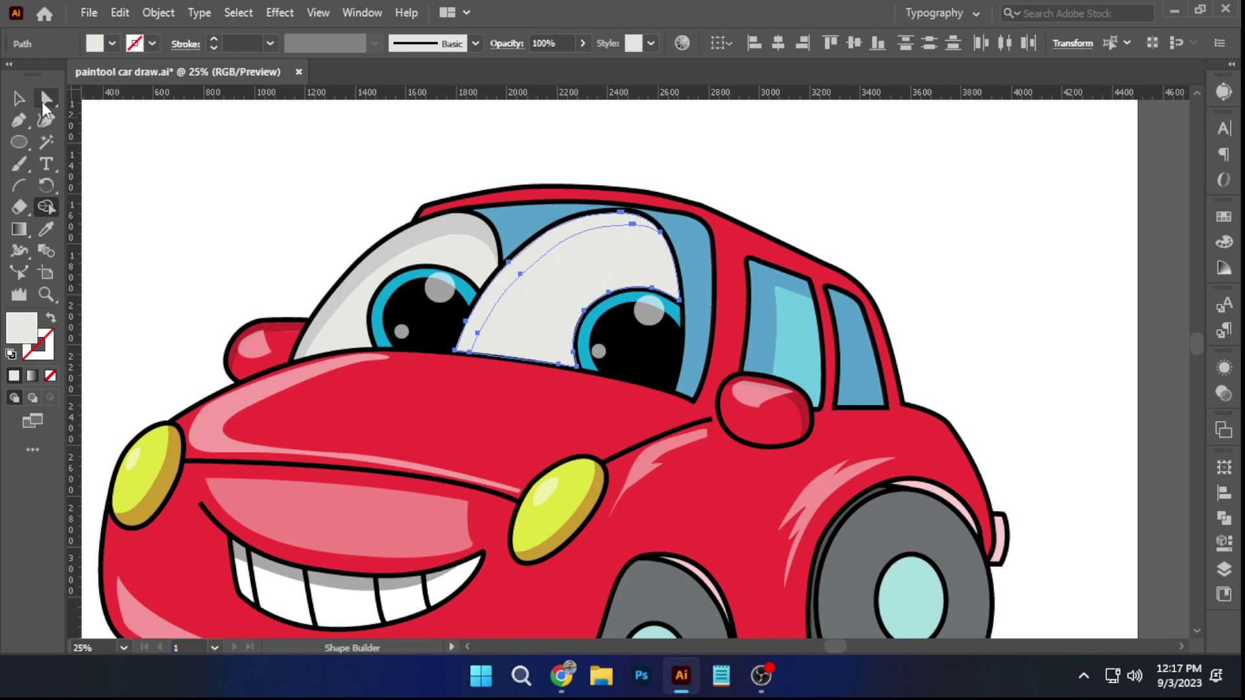
click(46, 98)
click(527, 269)
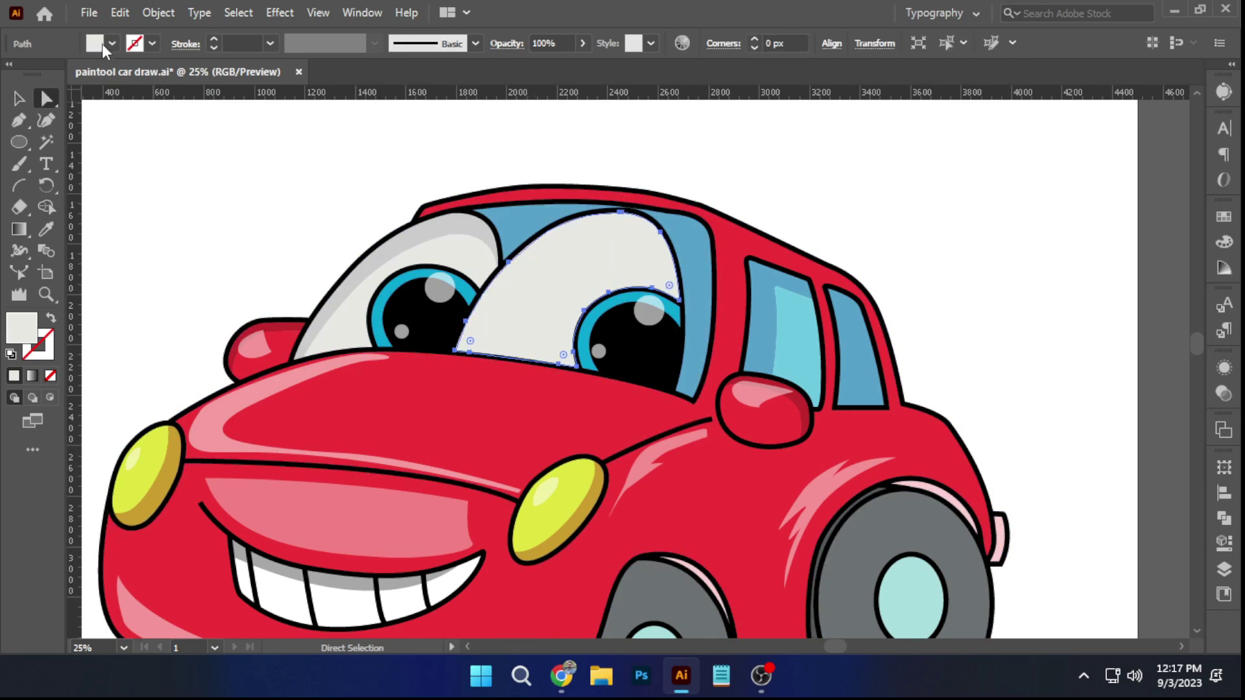
Apply the left eye's light gray shading color to the strip along the right eye's upper edge and deselect it
click(46, 229)
click(428, 243)
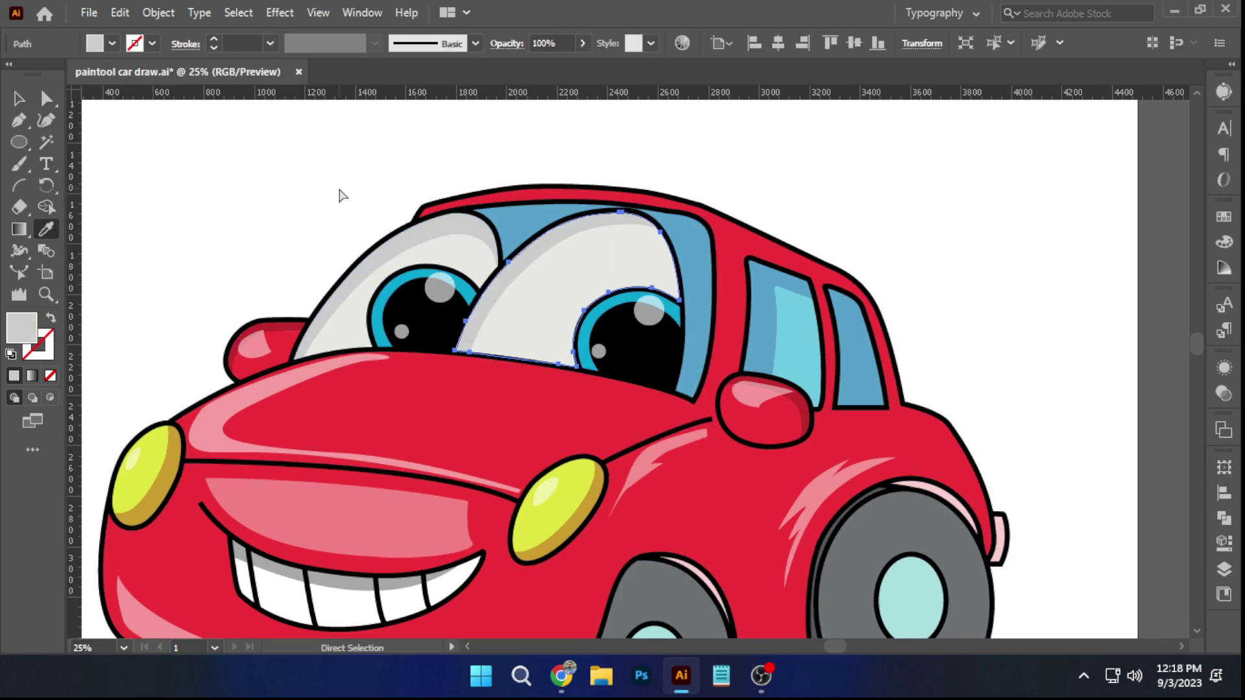
ctrl+click(339, 189)
scroll(343, 188, down, 3)
drag(382, 207, 348, 242)
click(28, 100)
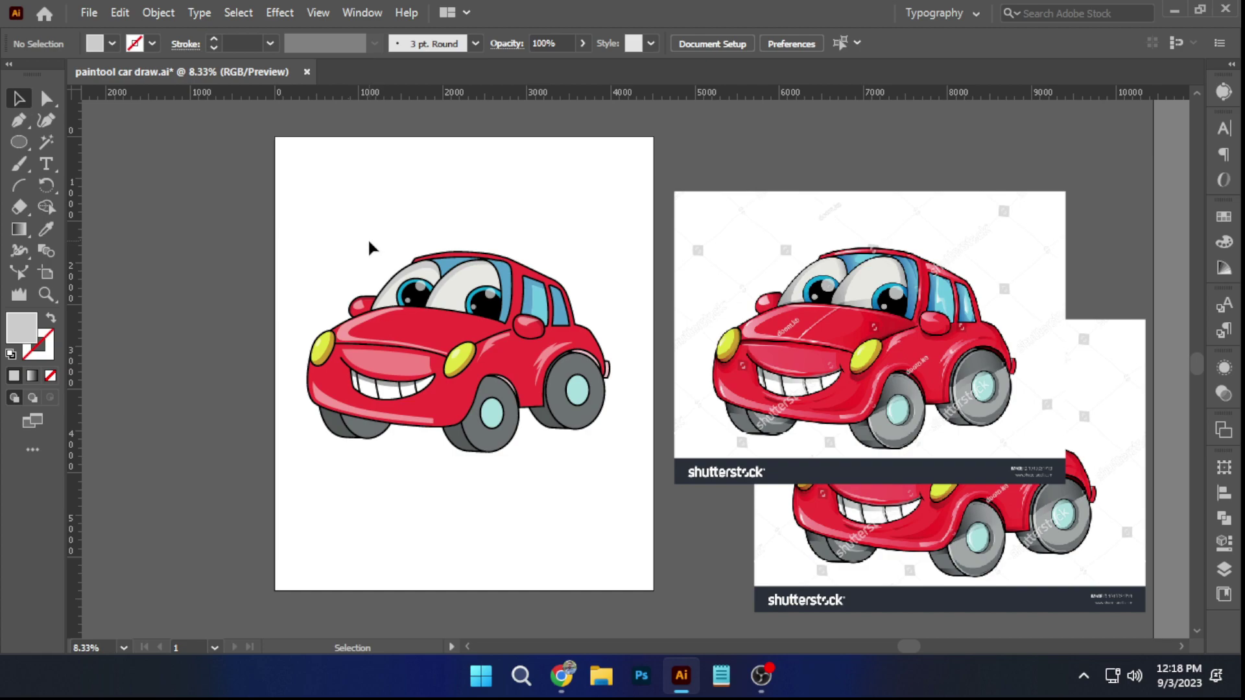
Fill the faint shading shape on the hood beside the windshield's lower corner with a darker red swatch
scroll(493, 343, up, 3)
click(594, 320)
click(112, 44)
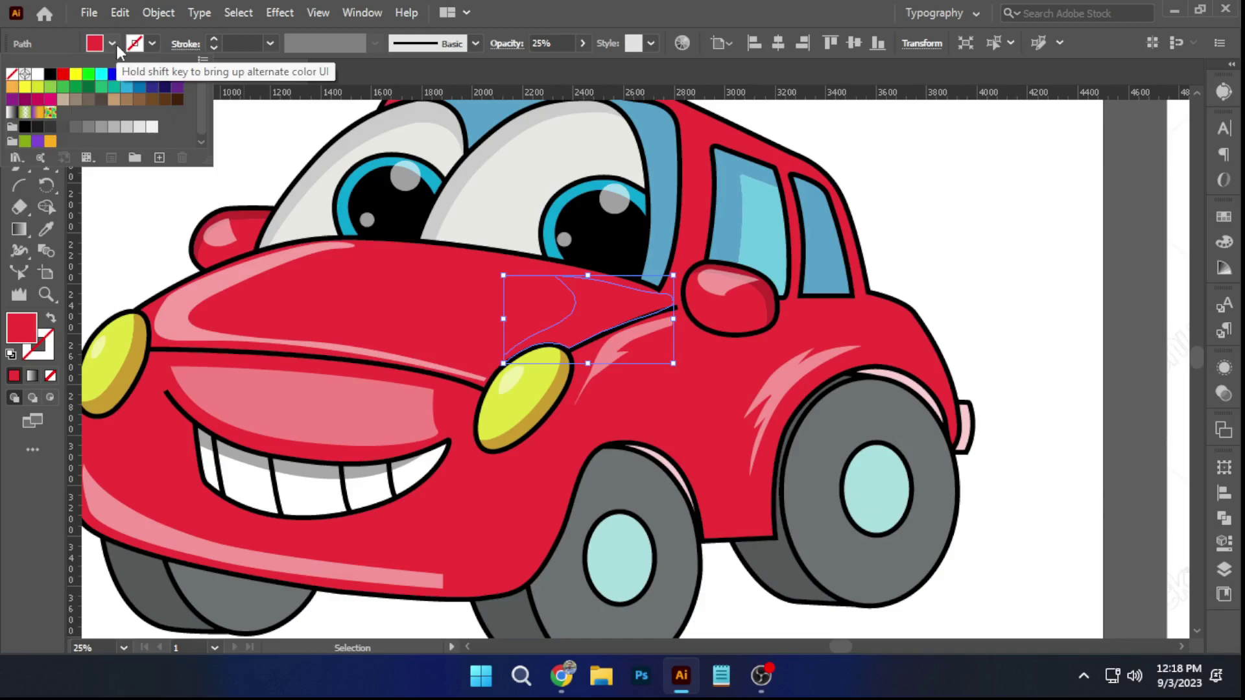
click(139, 74)
click(917, 203)
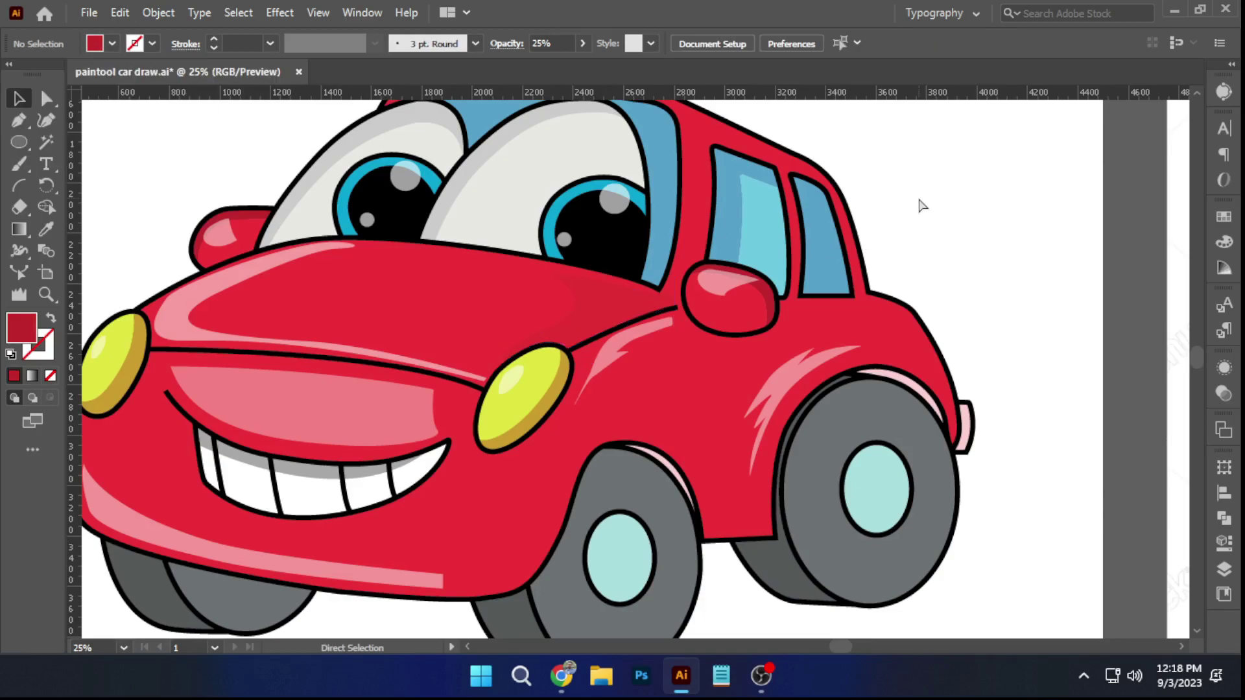
Set the fill of the hood's shading shape above the yellow headlight to dark red #8E0711 and deselect it
click(592, 311)
double_click(28, 328)
click(889, 270)
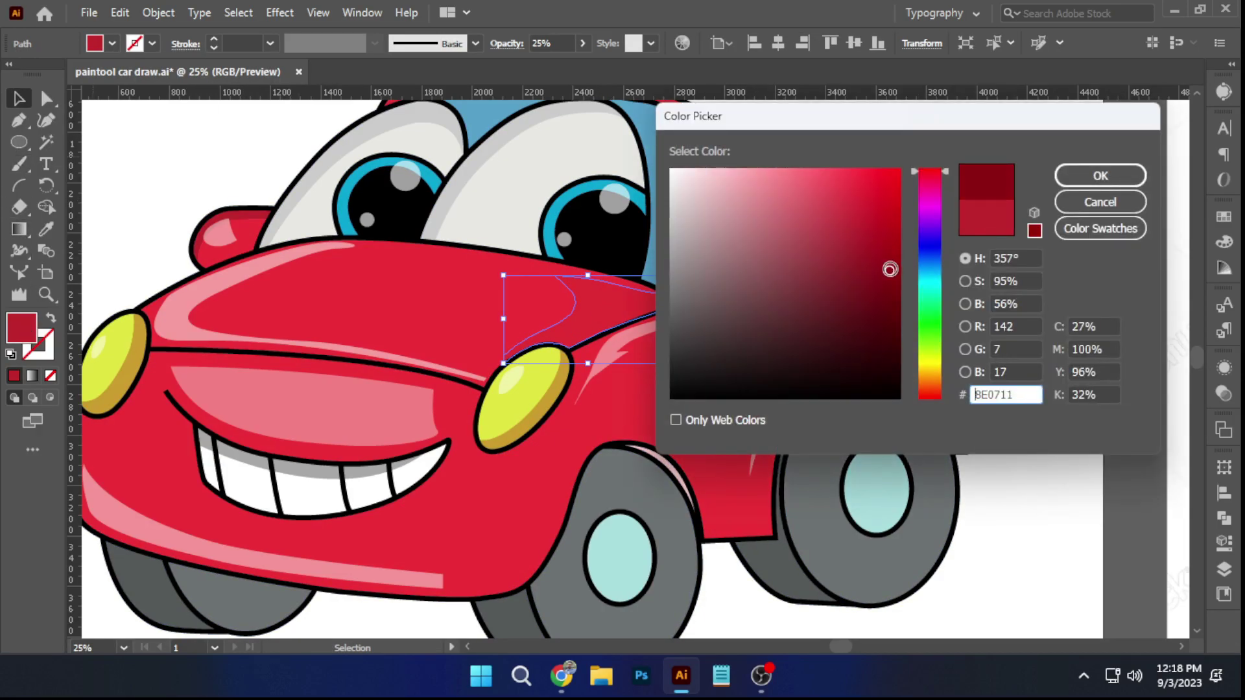
click(1099, 173)
click(986, 214)
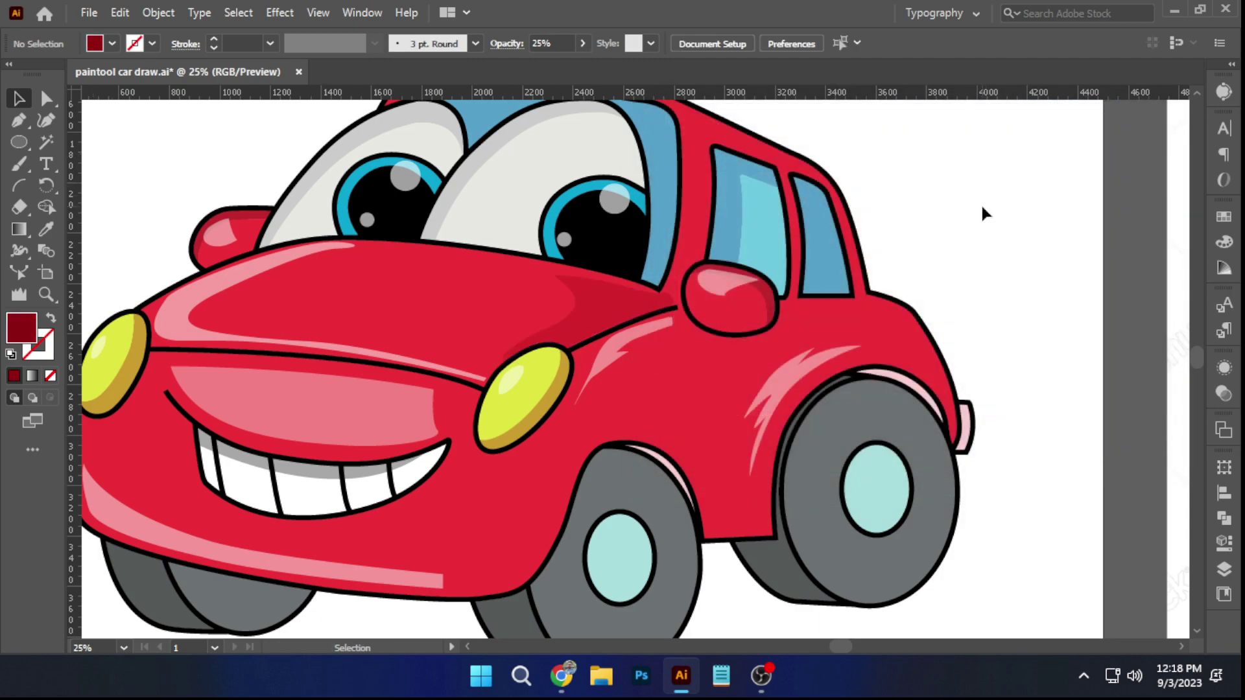